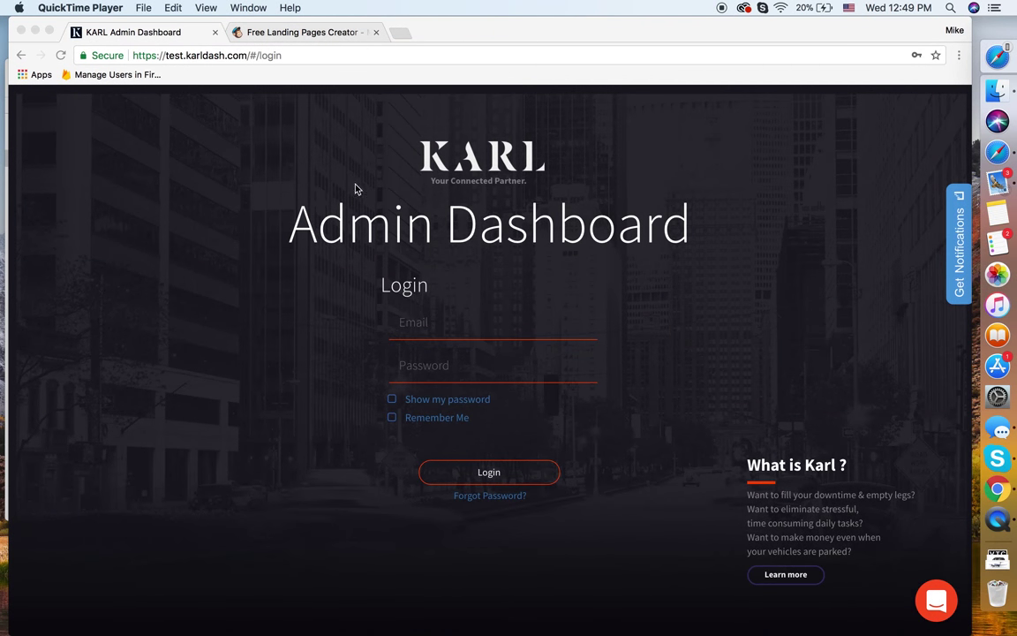
# Load mailchimp.com in the browser.
pyautogui.click(323, 34)
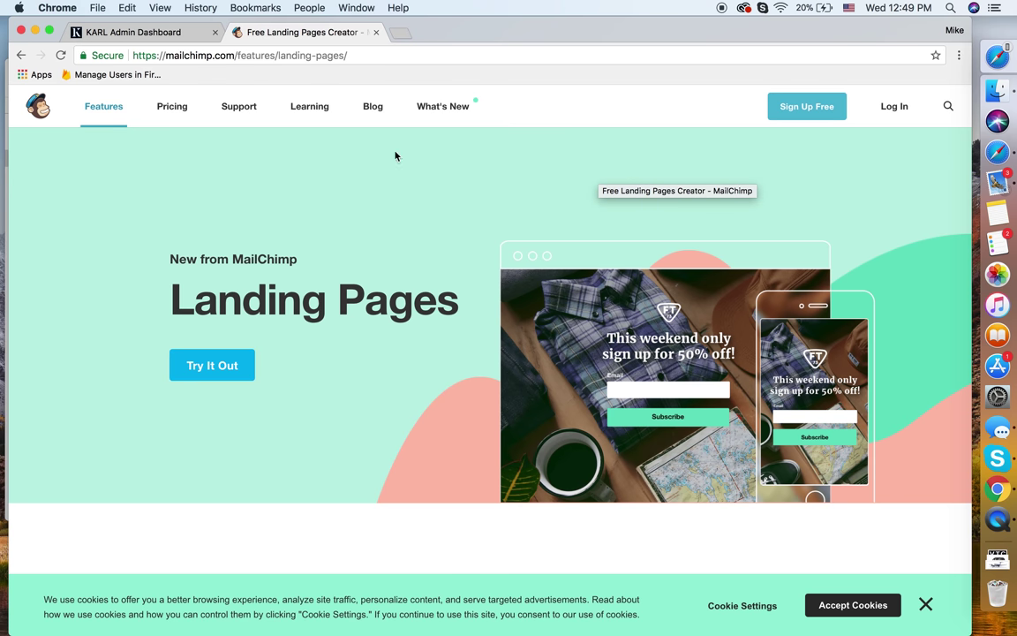
pyautogui.click(196, 56)
pyautogui.write('ma')
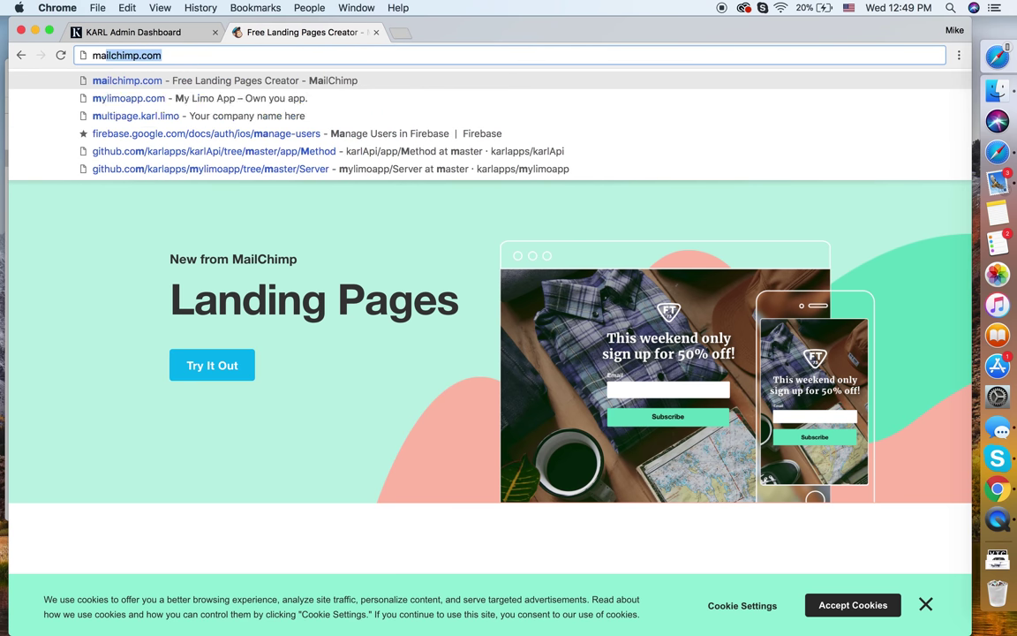
pyautogui.write('ilchimp.com')
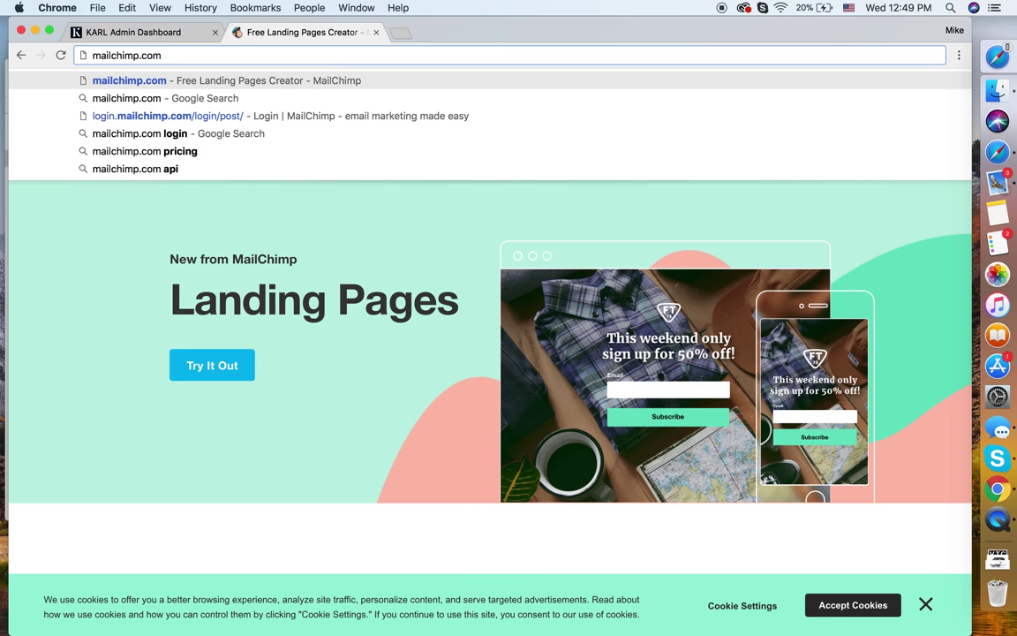
pyautogui.press('Return')
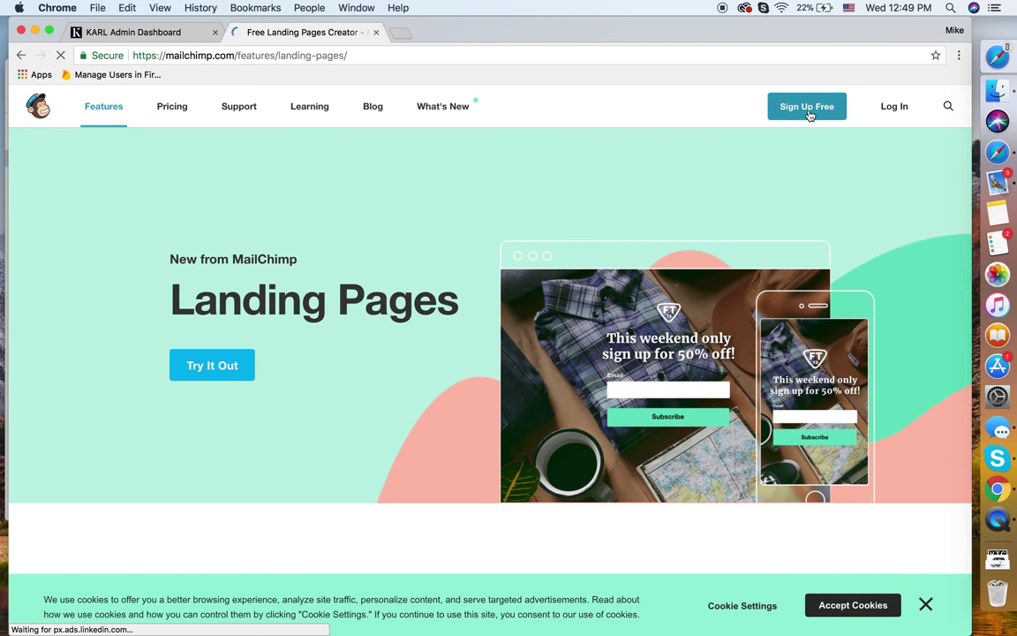
# Submit the free signup form with your email address, username and password.
pyautogui.click(809, 115)
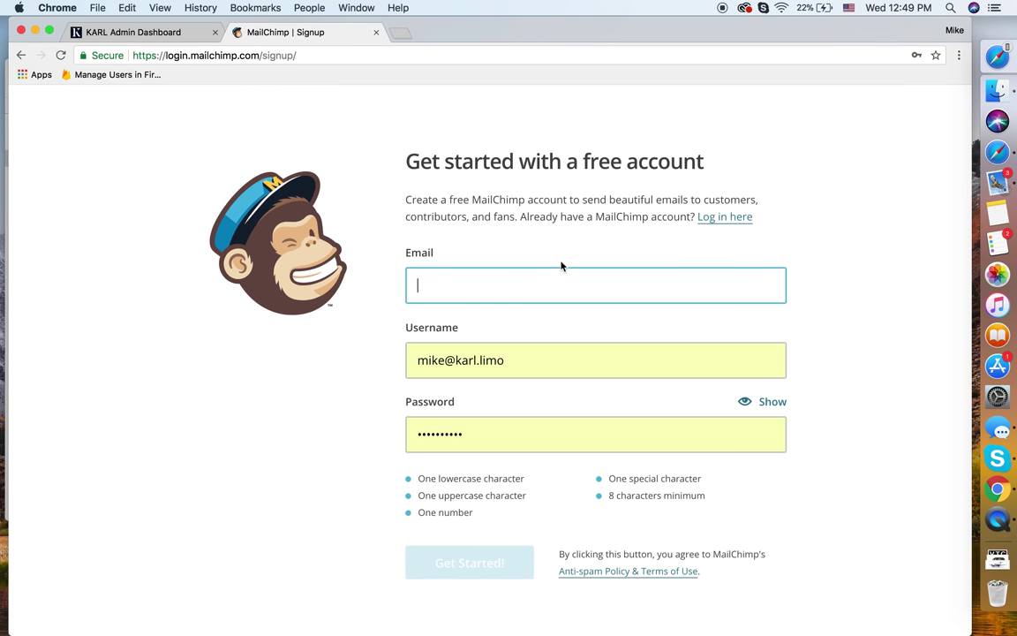
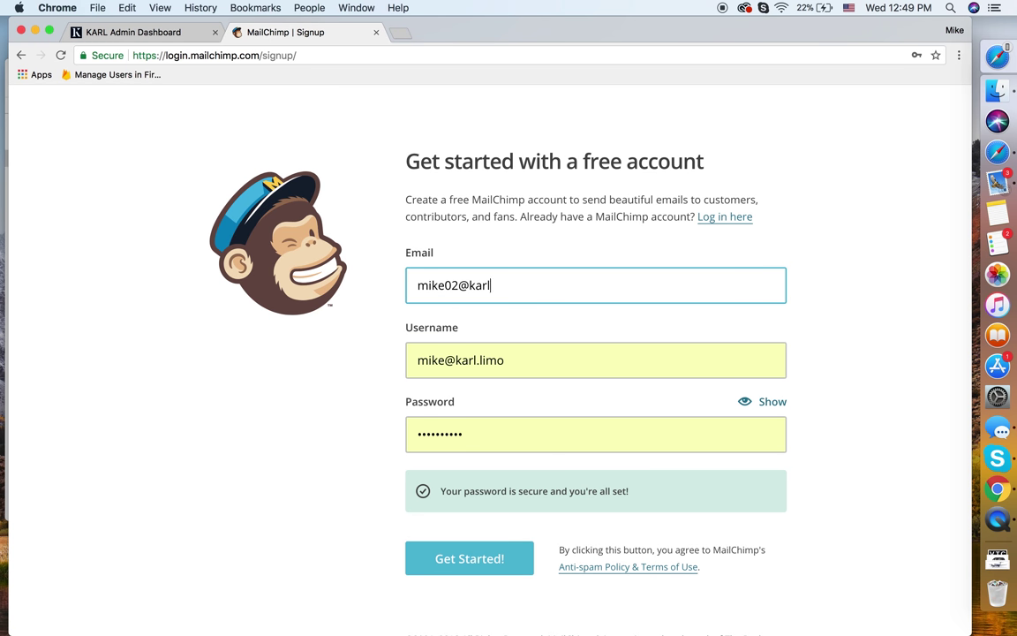
pyautogui.click(521, 357)
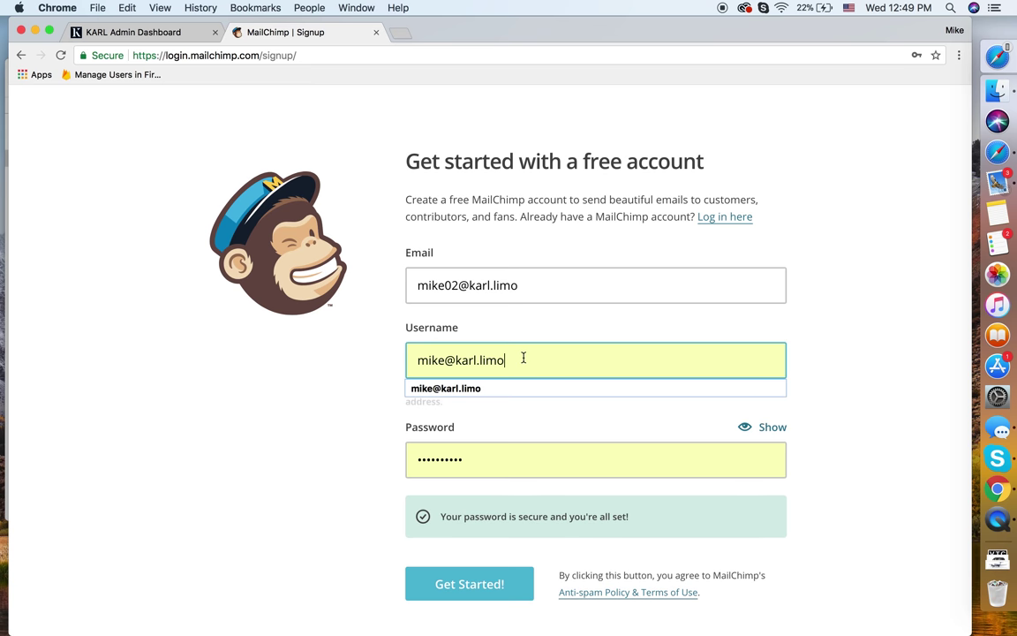
pyautogui.moveTo(522, 356); pyautogui.dragTo(376, 365)
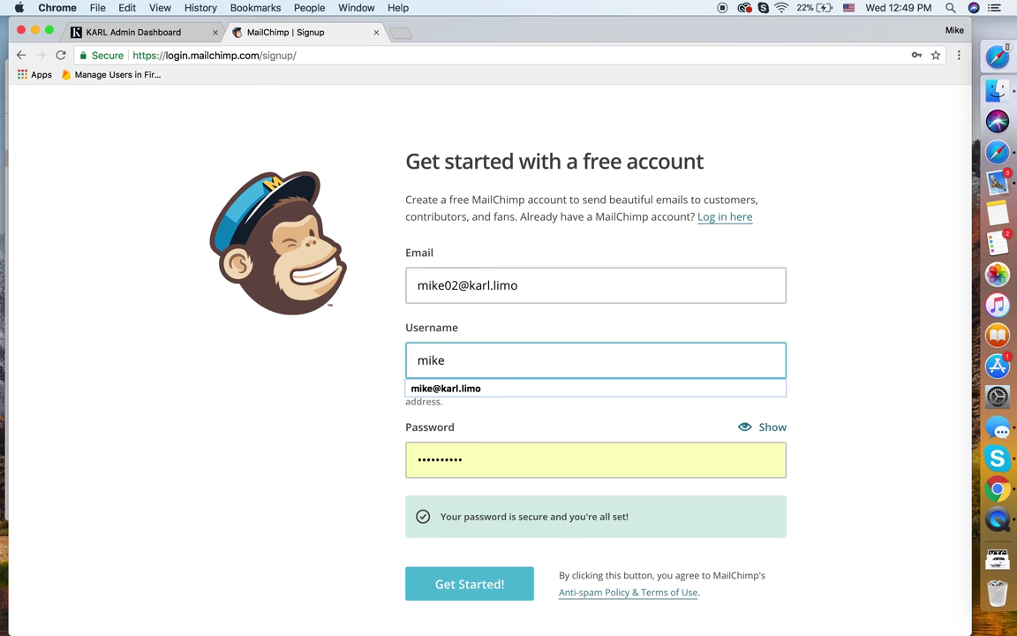
pyautogui.click(483, 458)
pyautogui.moveTo(479, 445); pyautogui.dragTo(396, 436)
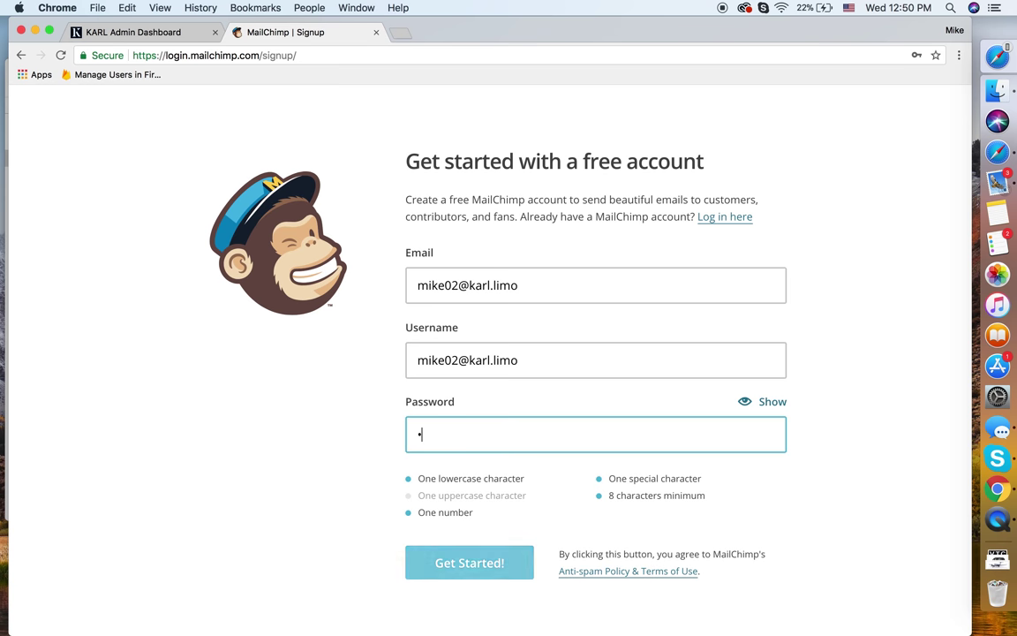
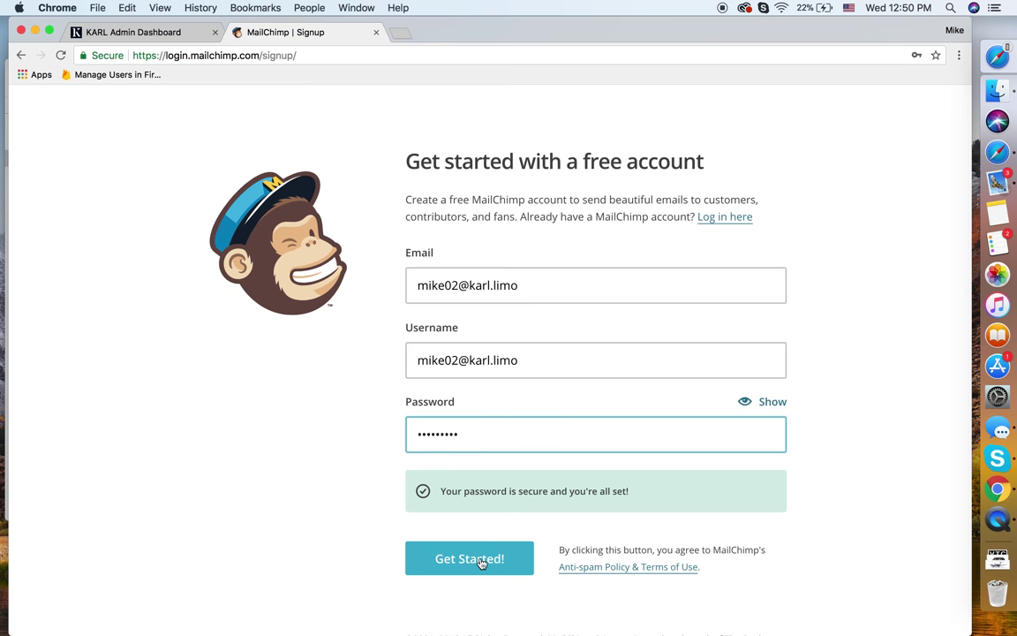
pyautogui.click(481, 562)
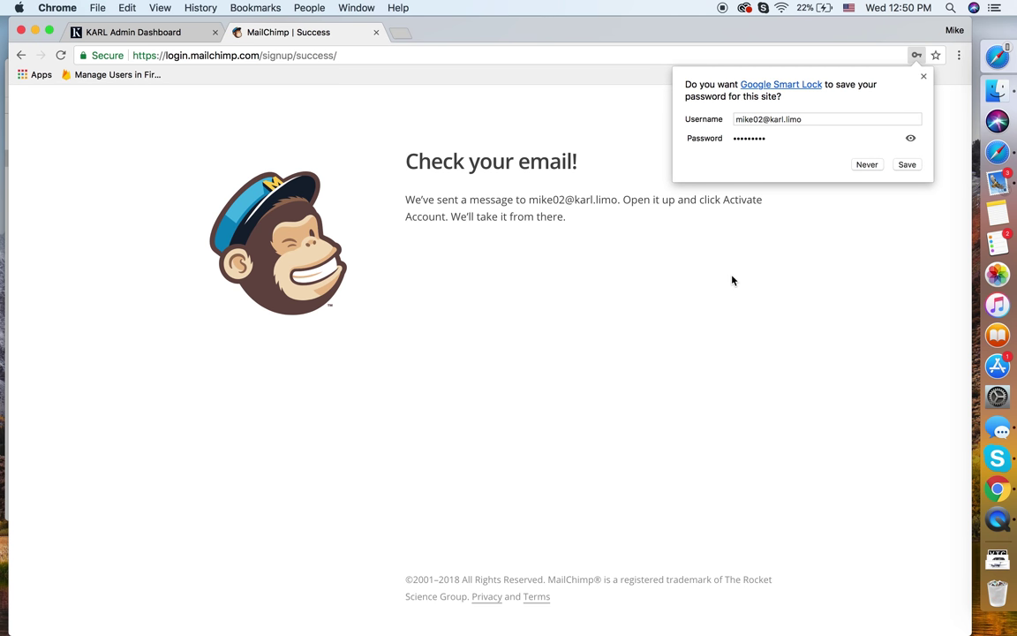
# Open the 'Activate Your MailChimp Account' email in Mail.
pyautogui.click(989, 190)
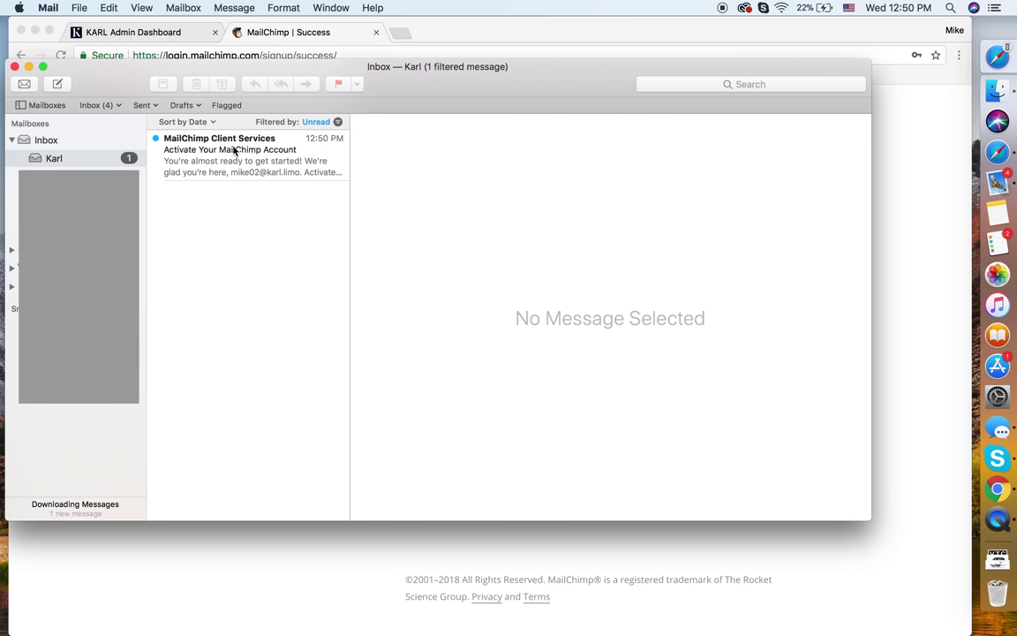
pyautogui.click(235, 151)
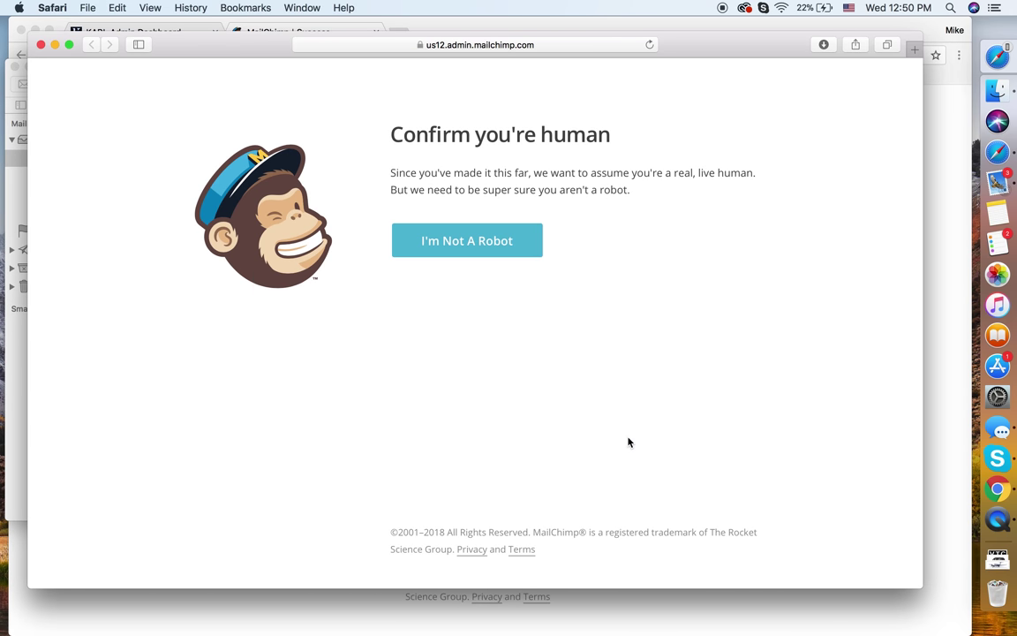
# Confirm you're not a robot, then enter and submit your first and last name.
pyautogui.click(482, 243)
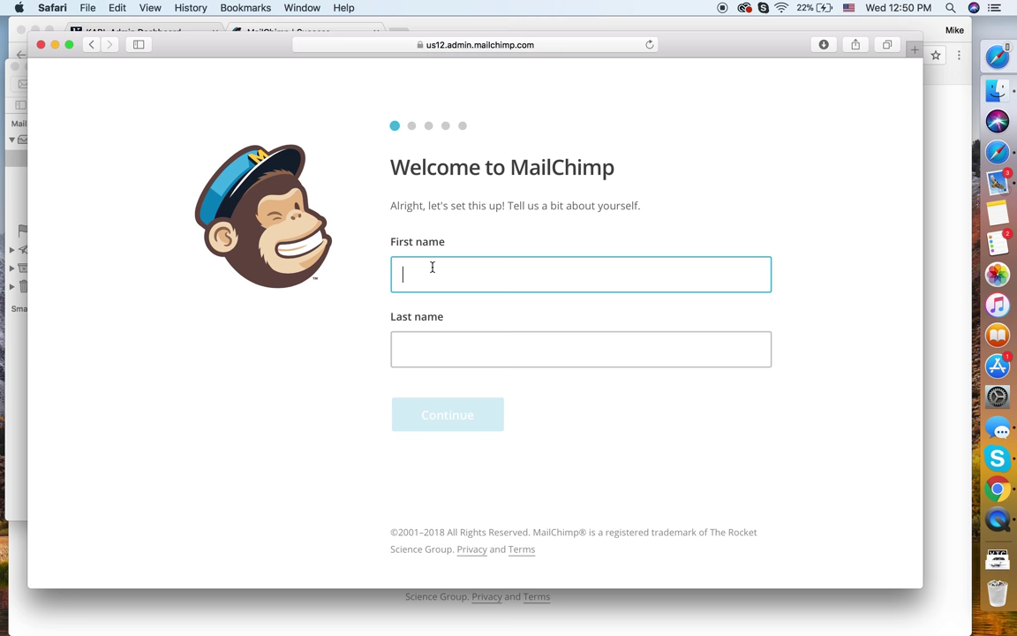
pyautogui.click(440, 346)
pyautogui.click(456, 417)
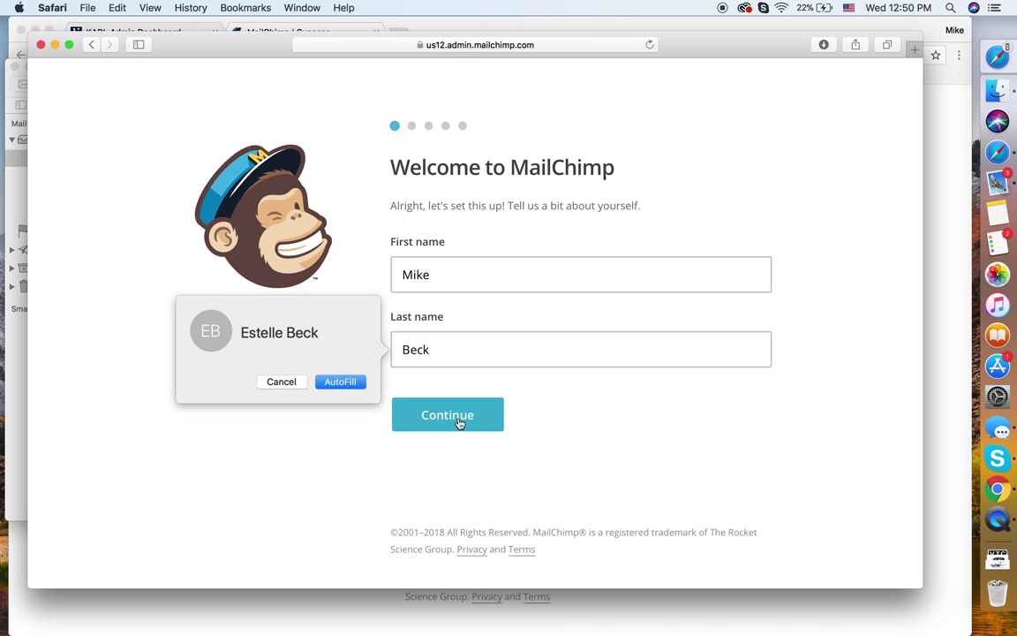
pyautogui.click(458, 422)
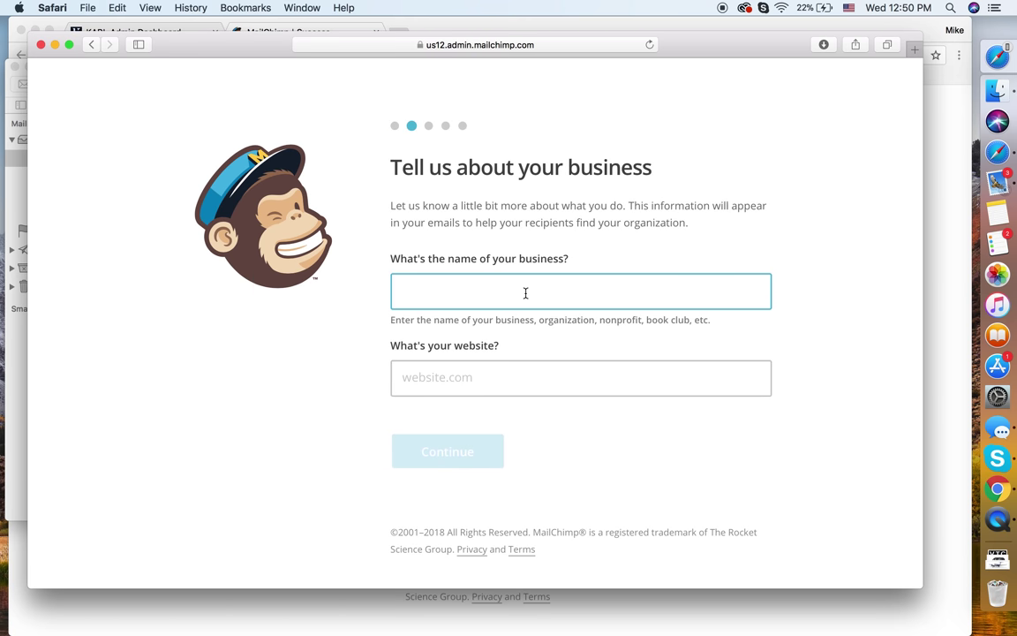
# Submit business name 'KARL Technologies' with website 'karl.limo'.
pyautogui.write('KARL Techmno')
pyautogui.press('BackSpace')
pyautogui.press('BackSpace')
pyautogui.press('BackSpace')
pyautogui.write('nologies')
pyautogui.click(473, 387)
pyautogui.write('karl.limo')
pyautogui.click(479, 442)
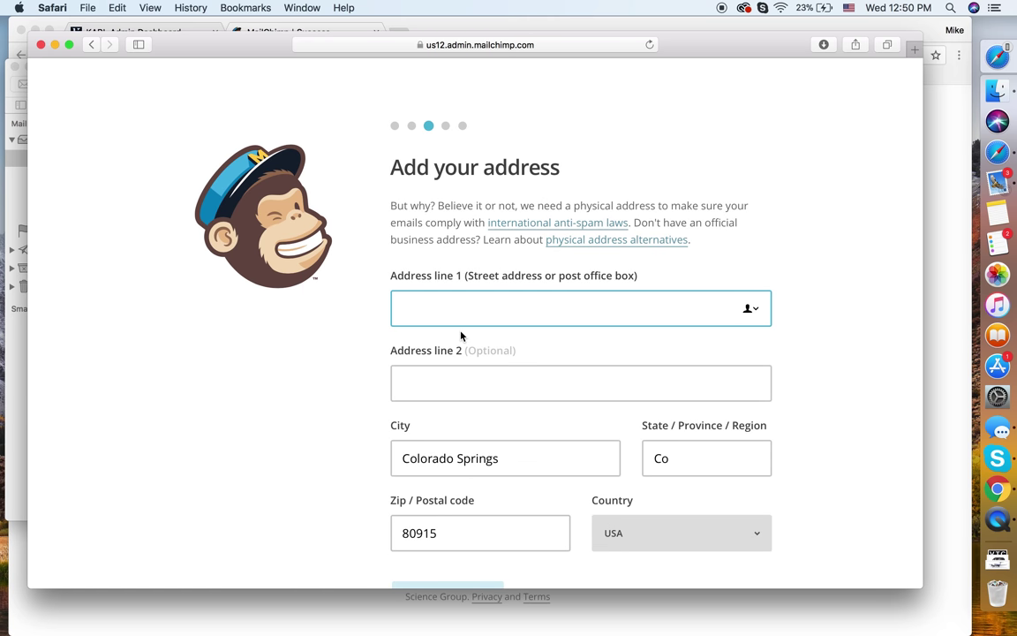
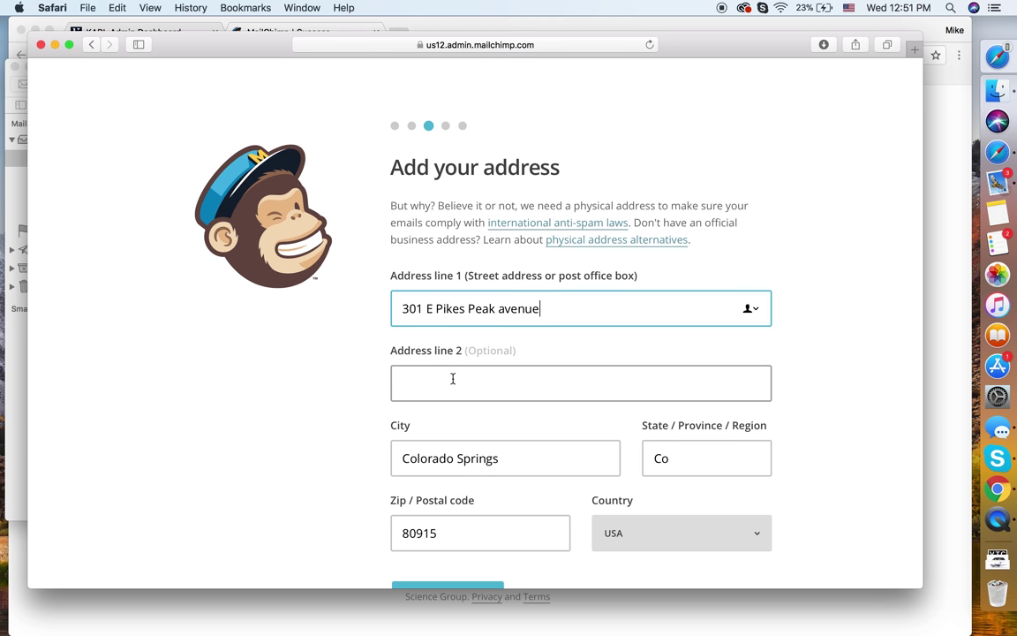
# Enter the business street address, correct the zip code, and submit.
pyautogui.scroll(-2, 452, 378)
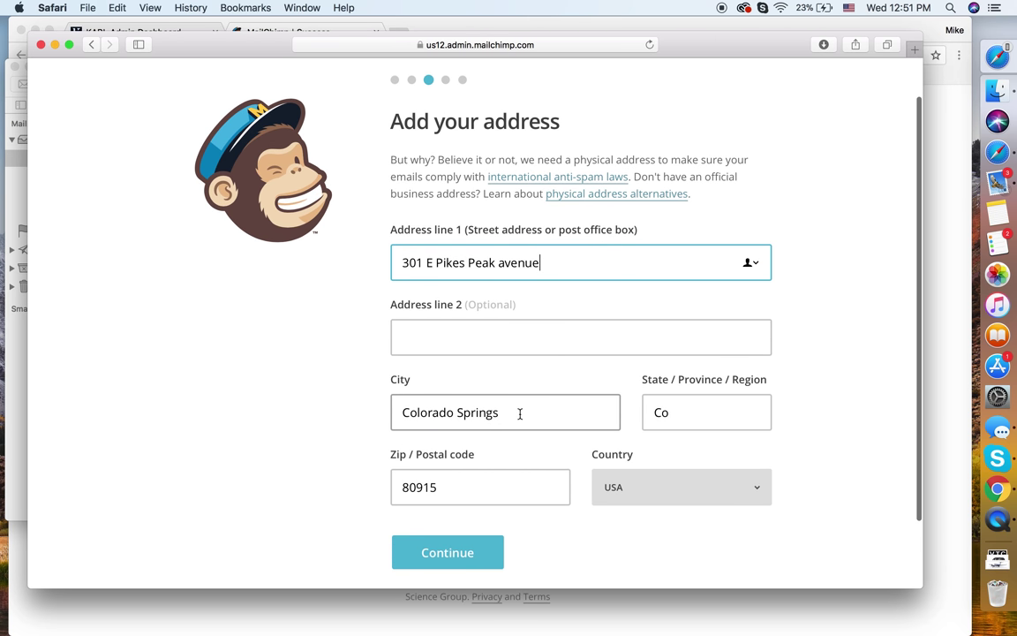
pyautogui.click(442, 492)
pyautogui.moveTo(441, 491); pyautogui.dragTo(415, 488)
pyautogui.write('903')
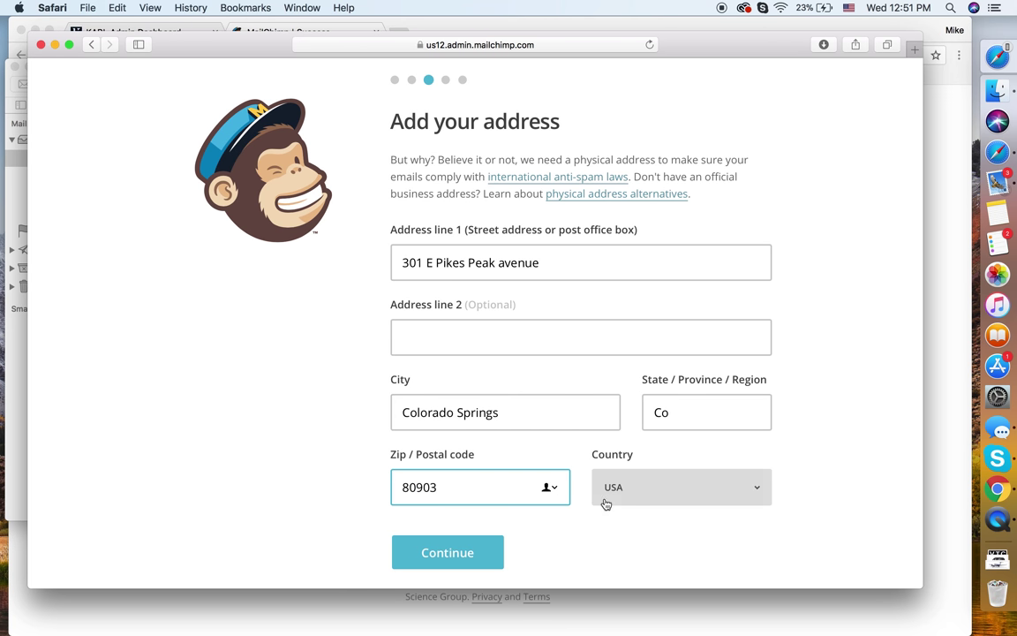
pyautogui.click(474, 554)
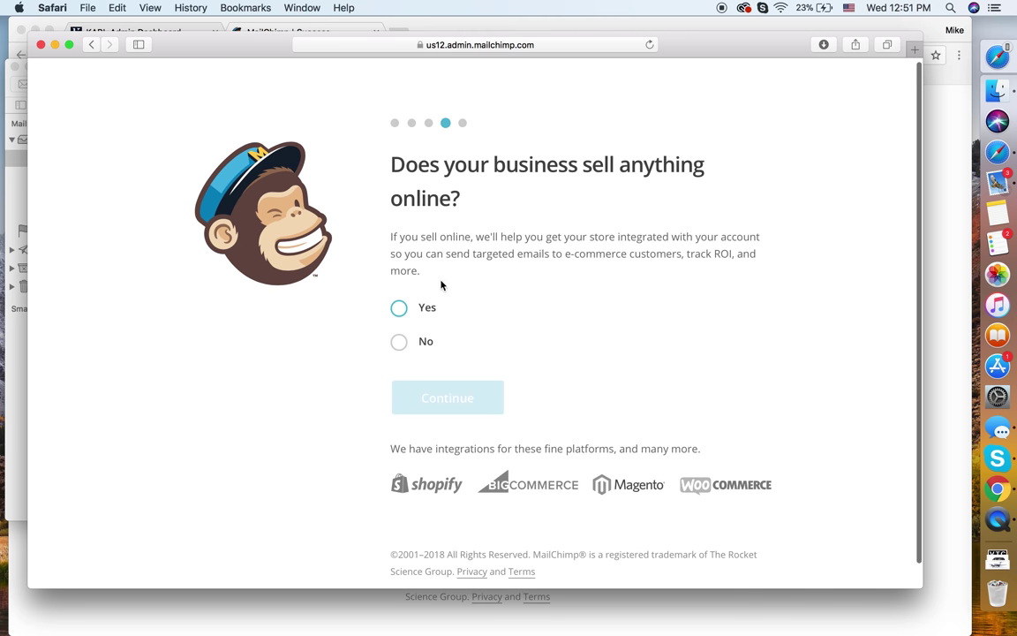
# Answer No to selling online and skip connecting social media.
pyautogui.click(399, 346)
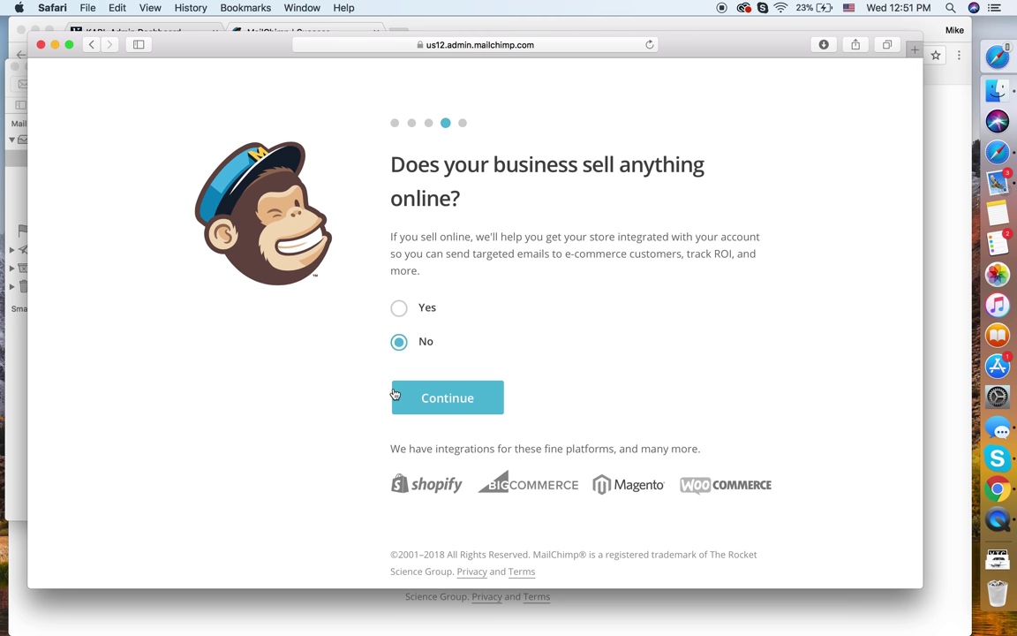
pyautogui.click(457, 404)
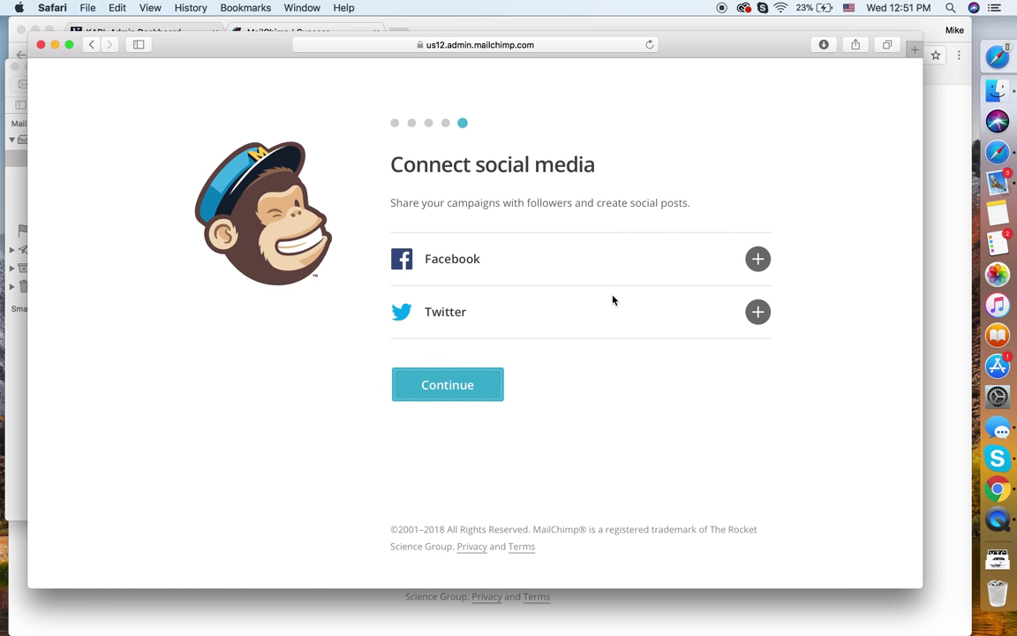
pyautogui.click(457, 391)
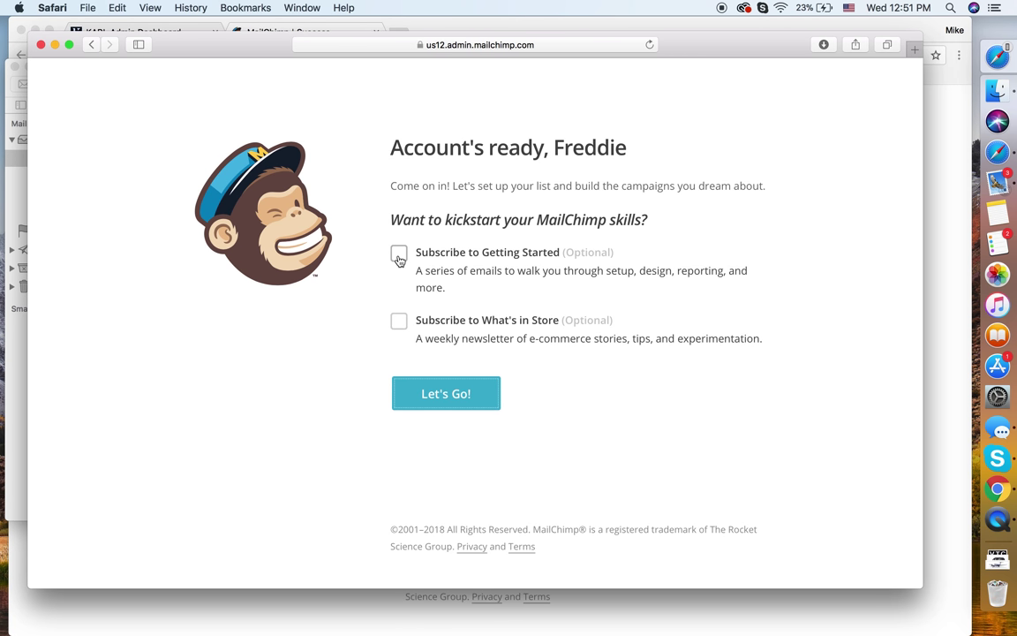
# Leave the Getting Started newsletter unchecked and finish with Let's Go!
pyautogui.click(399, 254)
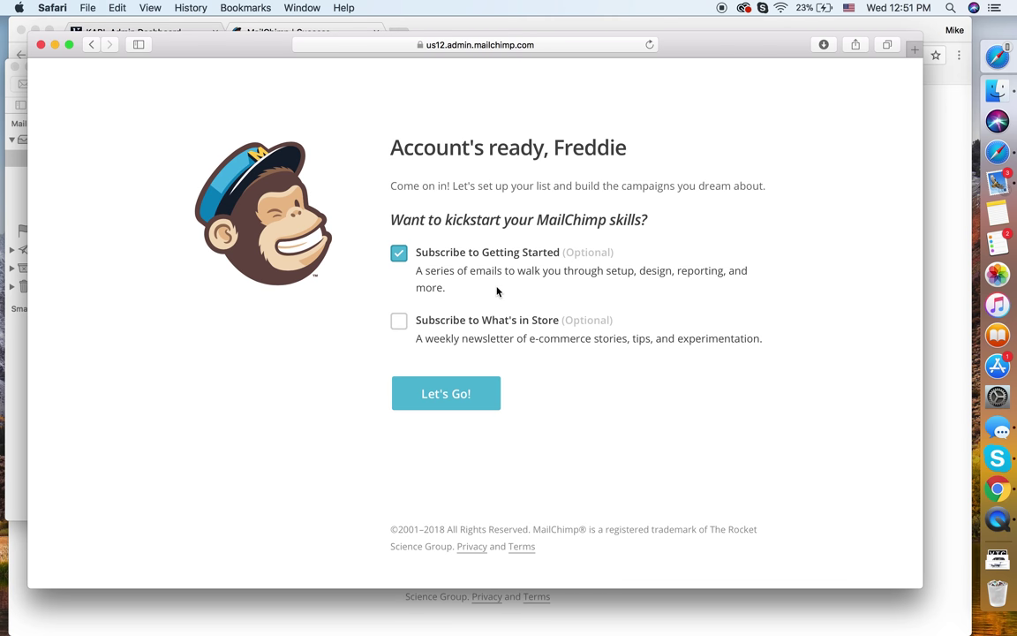
pyautogui.click(403, 256)
pyautogui.click(438, 397)
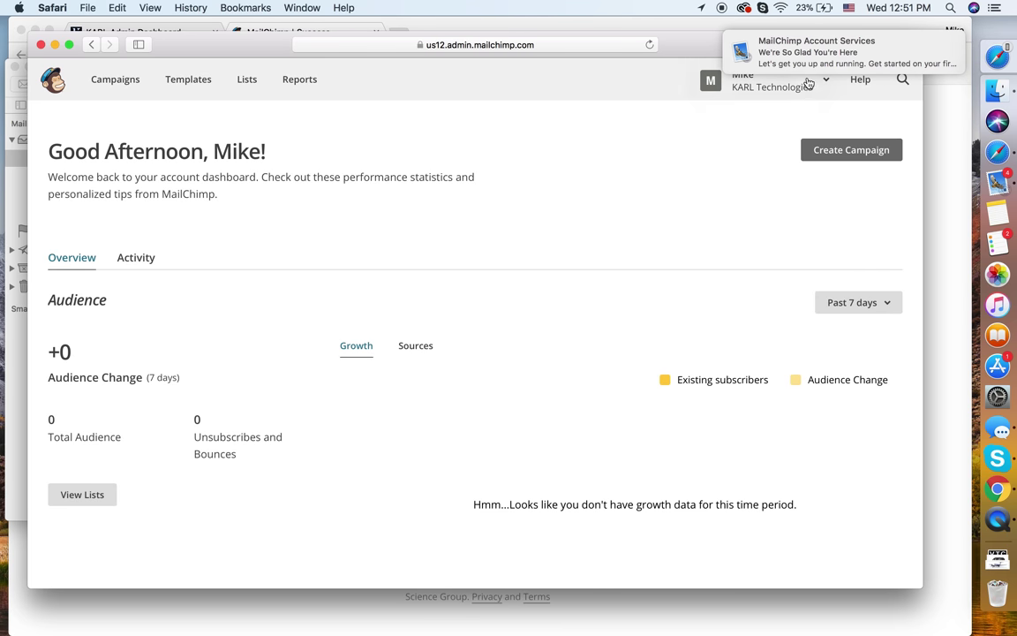
# Delete the KARL Technologies list, confirming with the word DELETE.
pyautogui.moveTo(799, 70)
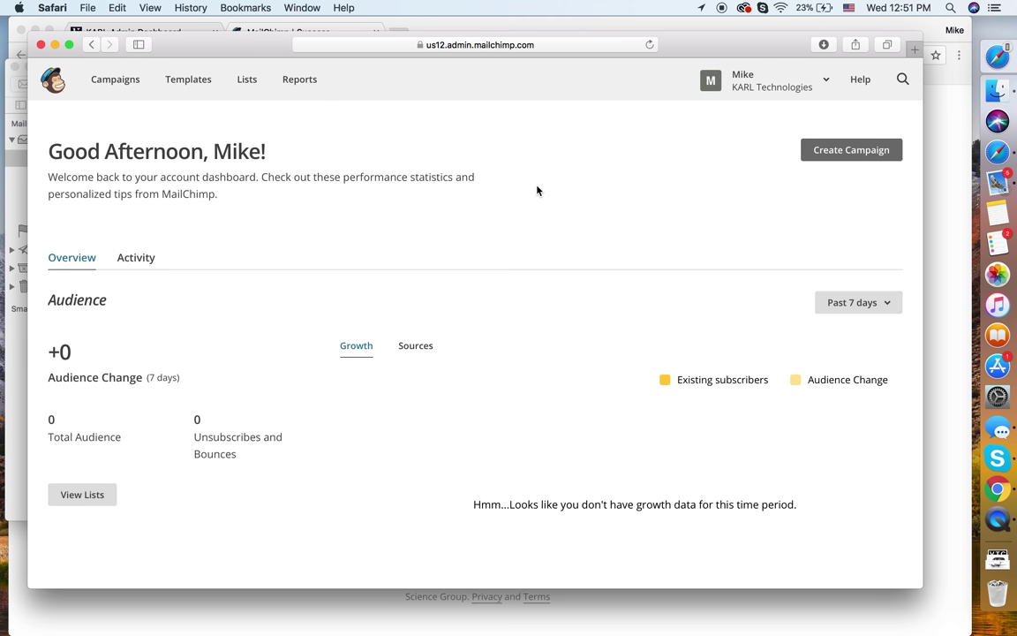
pyautogui.click(253, 88)
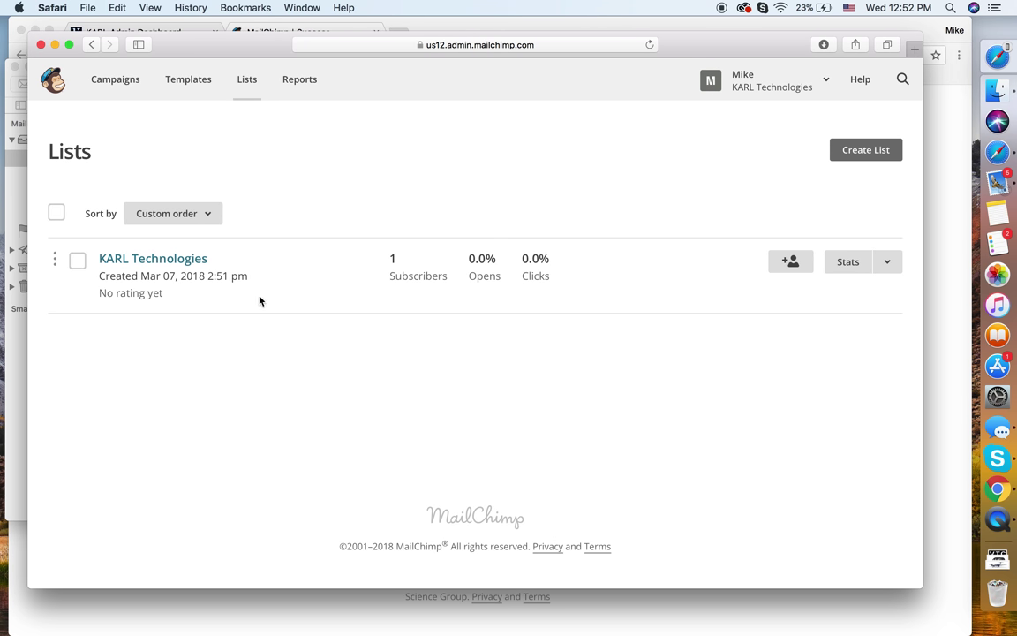
pyautogui.click(78, 261)
pyautogui.click(266, 217)
pyautogui.scroll(-1, 397, 424)
pyautogui.click(266, 476)
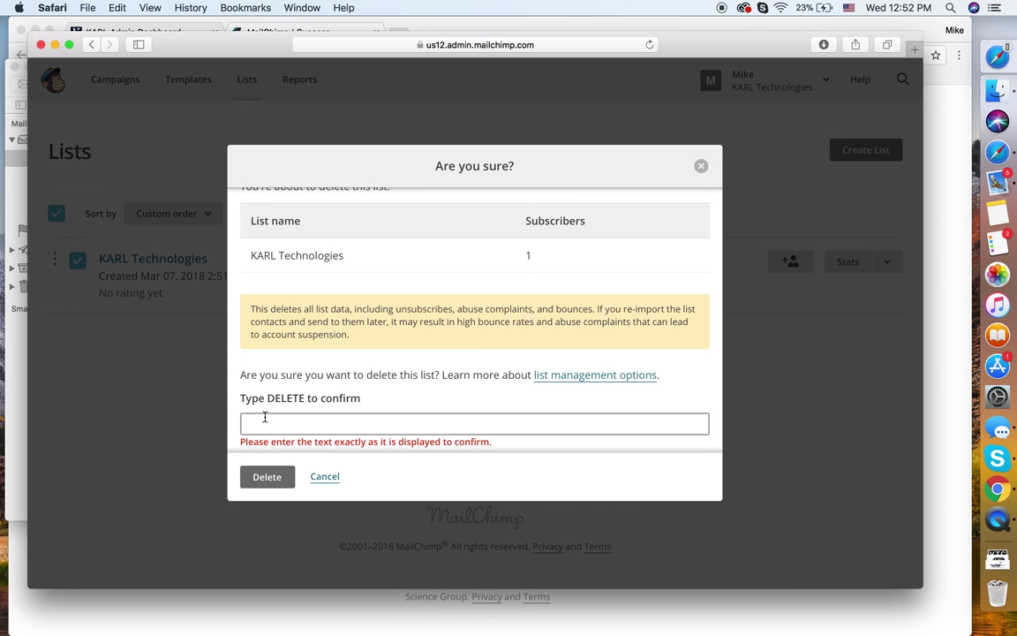
pyautogui.write('DELEWTE')
pyautogui.press('BackSpace')
pyautogui.press('BackSpace')
pyautogui.press('BackSpace')
pyautogui.write('TE')
pyautogui.click(269, 477)
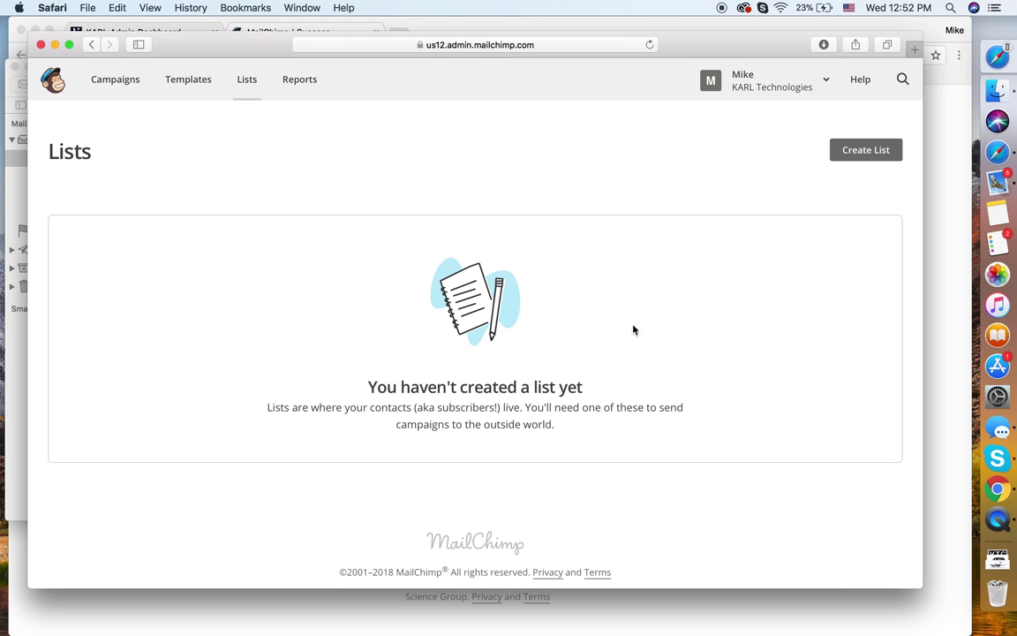
# Start a new list named 'Existing Customers' and enter the sender email and sender name.
pyautogui.click(858, 151)
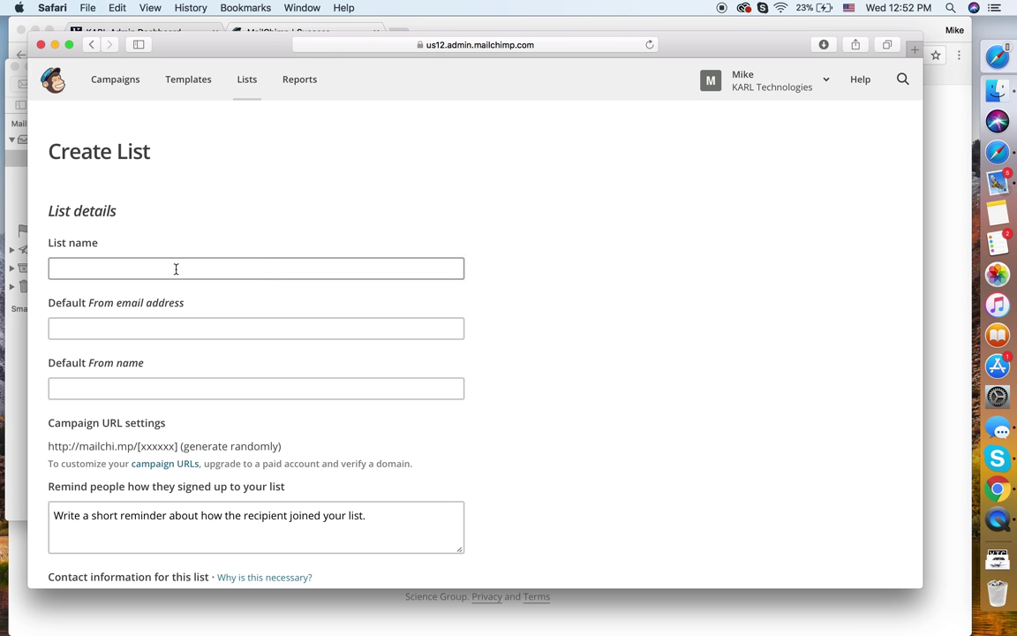
pyautogui.click(175, 267)
pyautogui.write('Existing Customers')
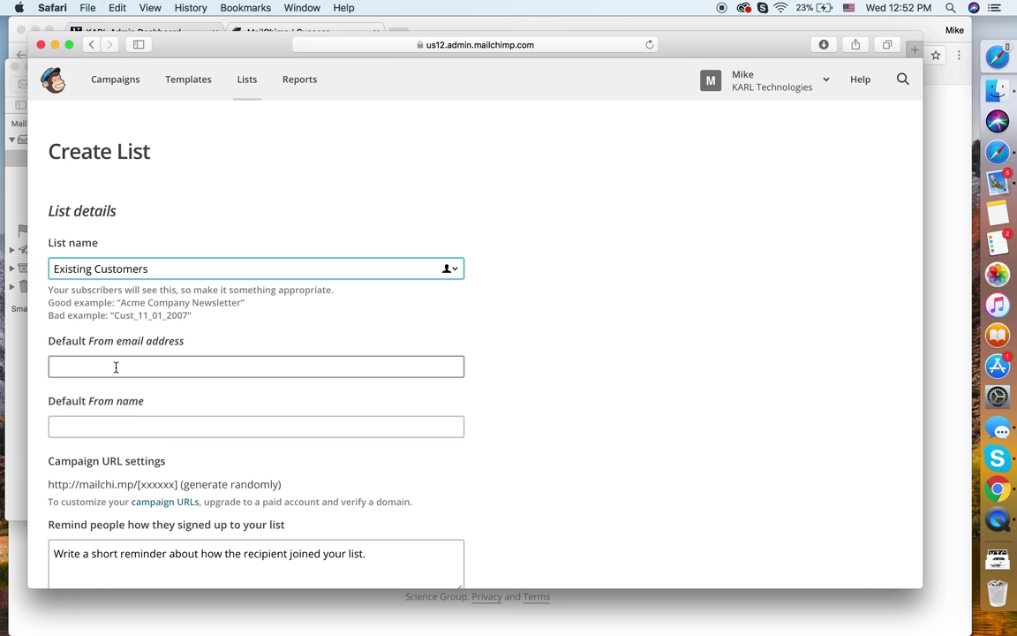
pyautogui.click(116, 367)
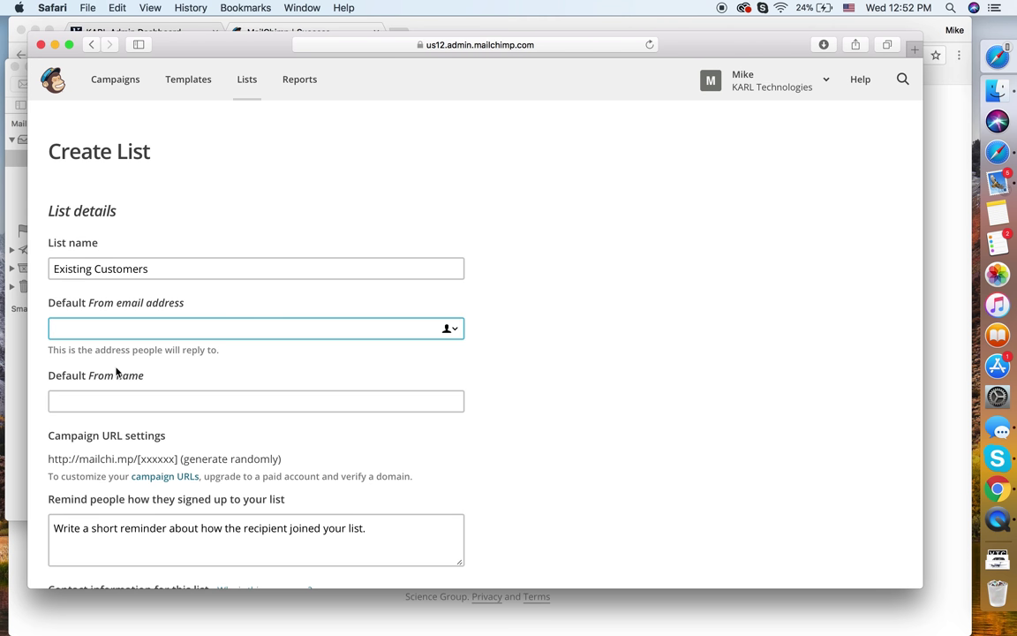
pyautogui.write('Y')
pyautogui.press('BackSpace')
pyautogui.write('Karl | KARL Tech')
pyautogui.click(104, 401)
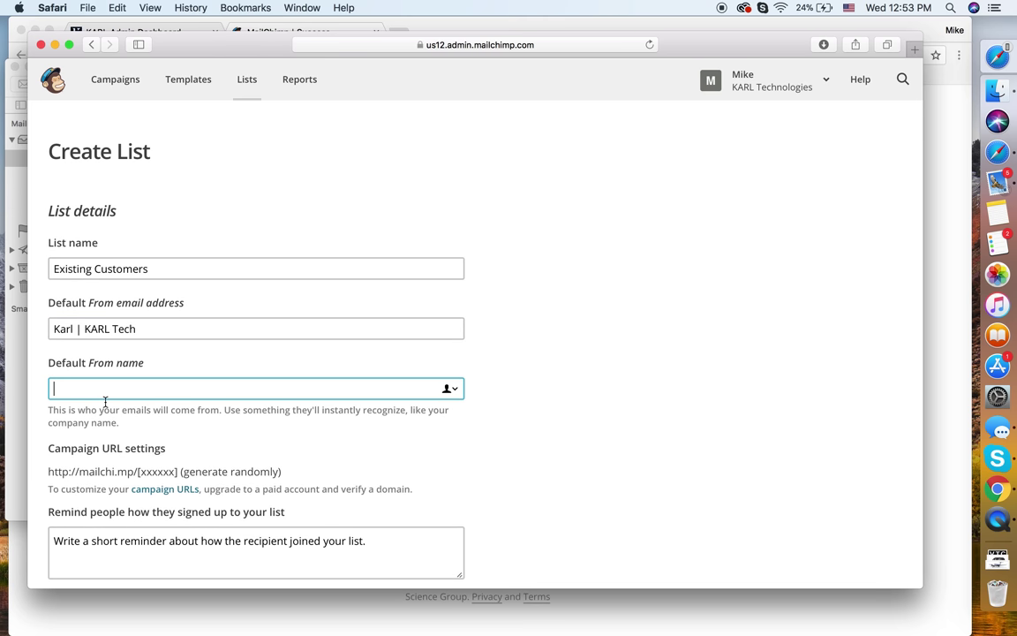
pyautogui.moveTo(134, 329); pyautogui.dragTo(8, 324)
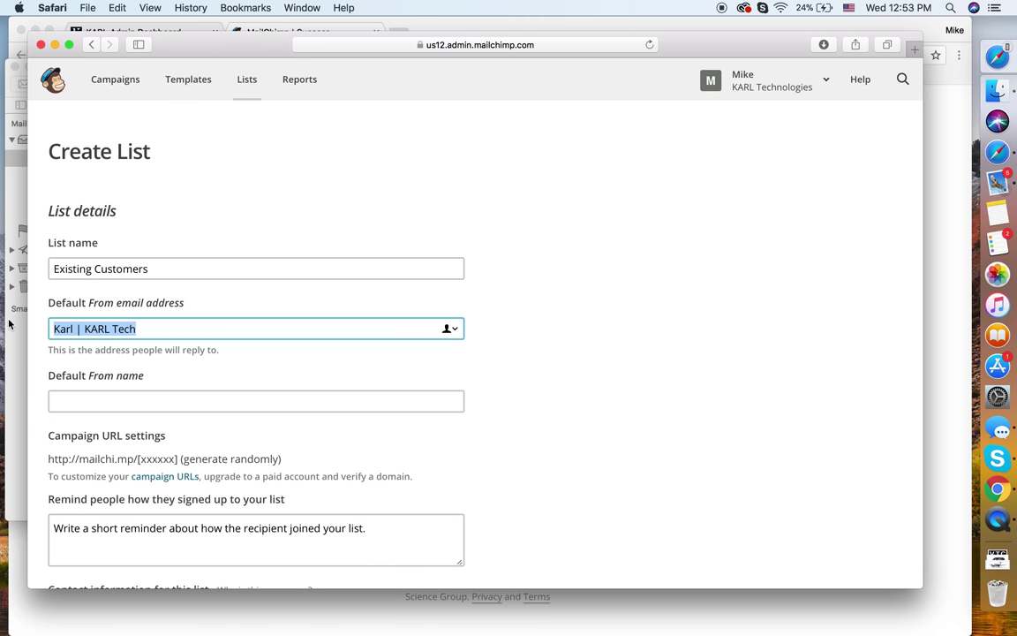
pyautogui.press('super+x')
pyautogui.click(53, 400)
pyautogui.press('super+v')
pyautogui.click(102, 335)
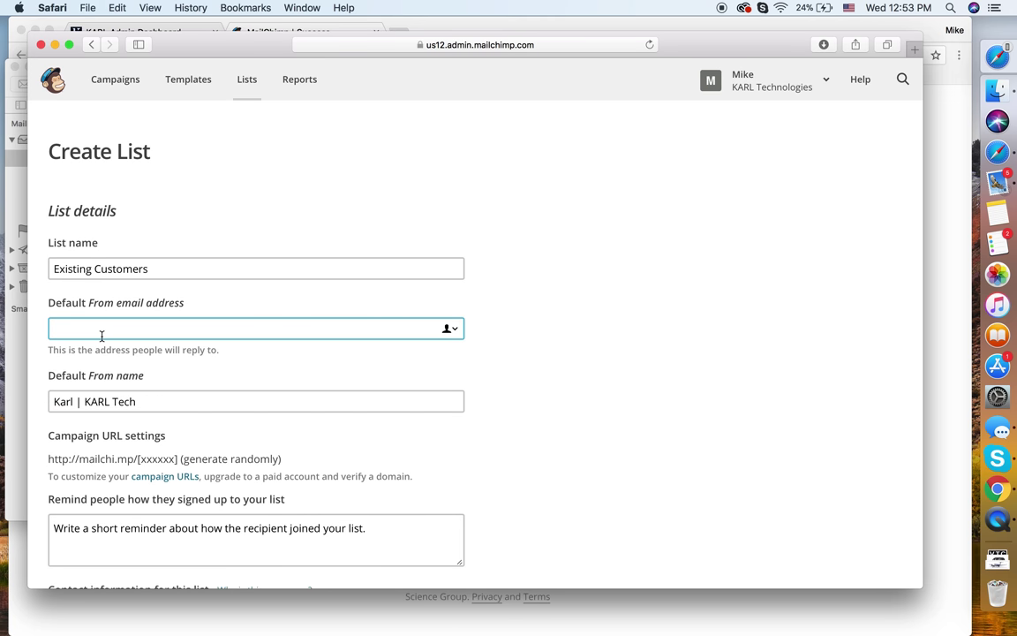
# Fix the sender's first name and add reminder 'Thank you for being one of our valued customers'.
pyautogui.click(150, 401)
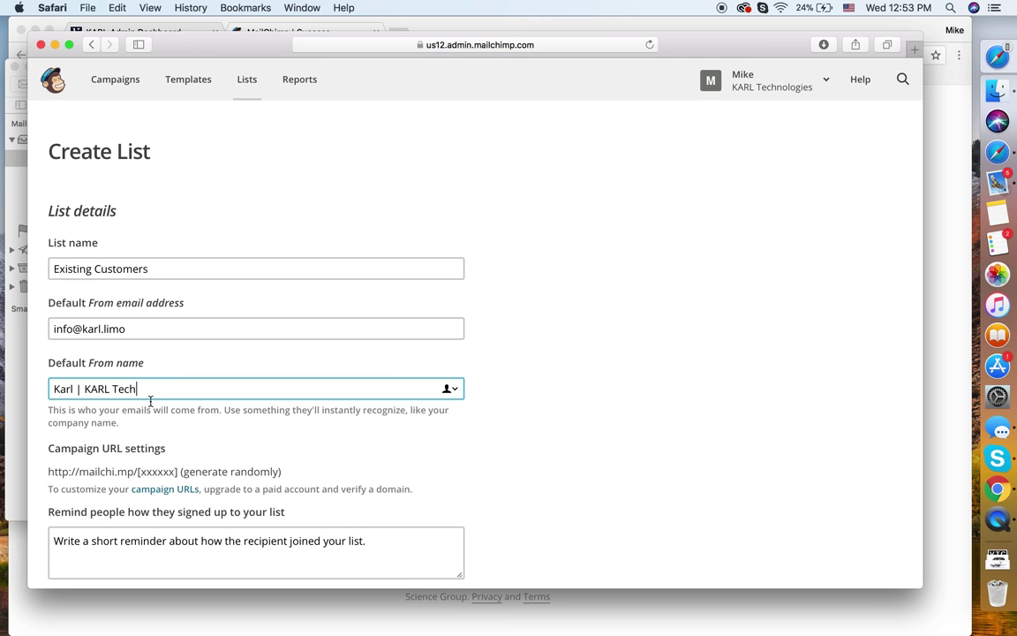
pyautogui.scroll(-2, 150, 402)
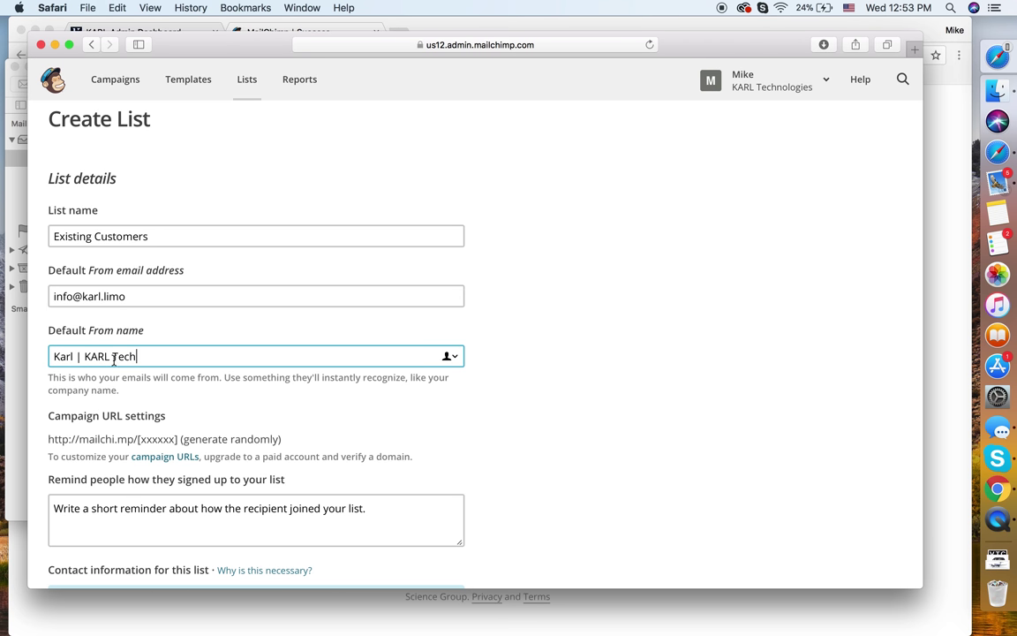
pyautogui.doubleClick(64, 356)
pyautogui.write('Mike')
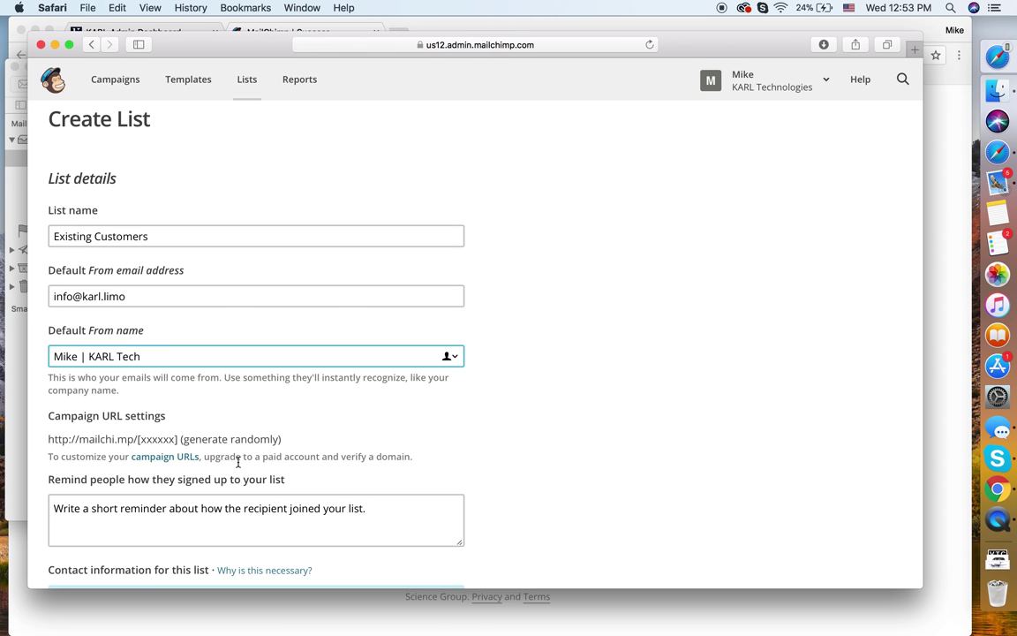
pyautogui.scroll(-1, 202, 499)
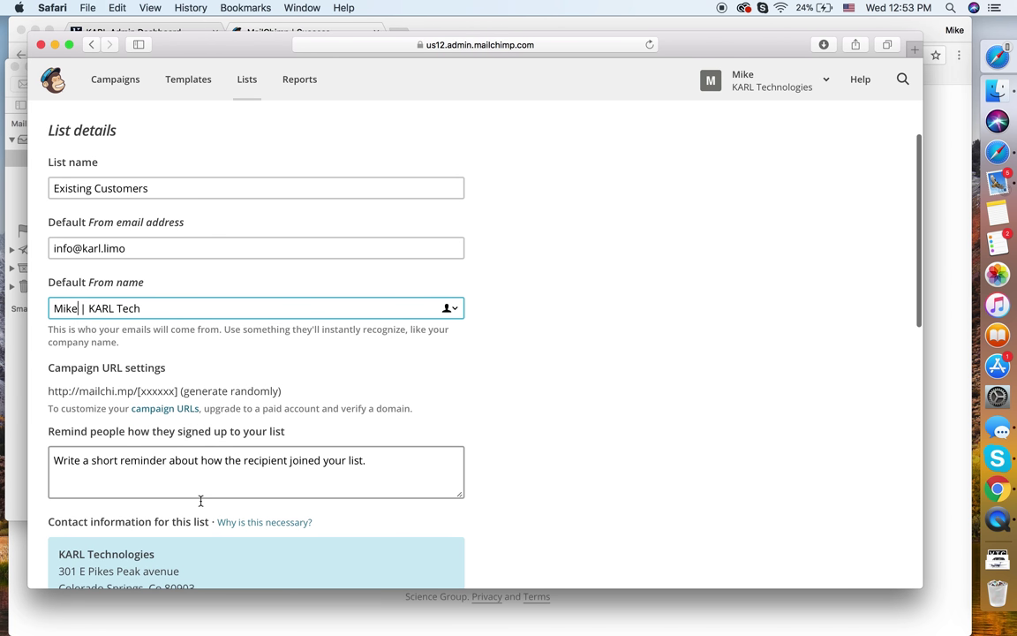
pyautogui.click(166, 471)
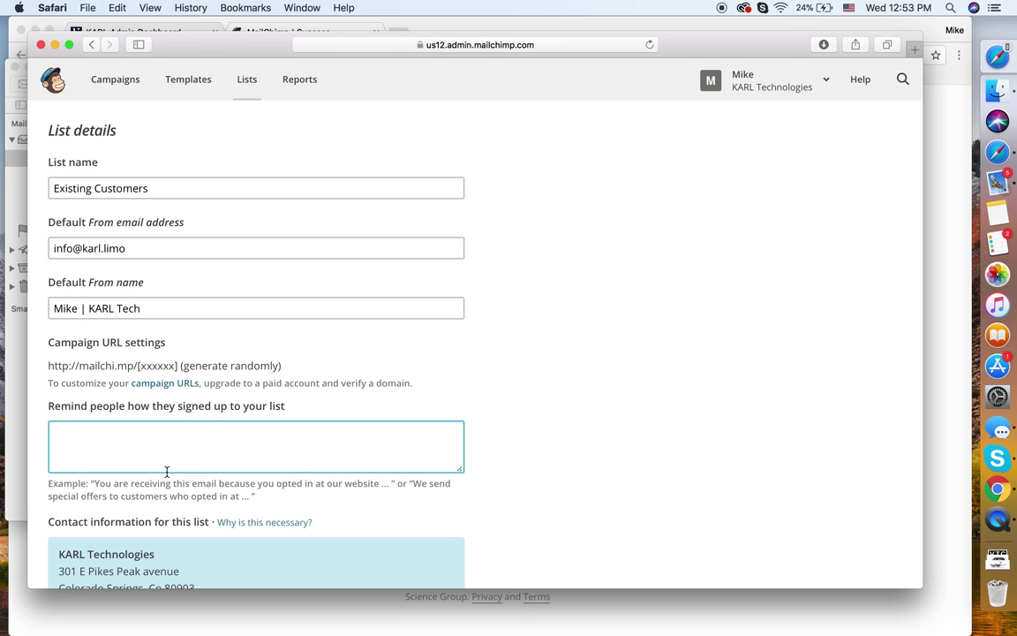
pyautogui.write('Thank you for being on')
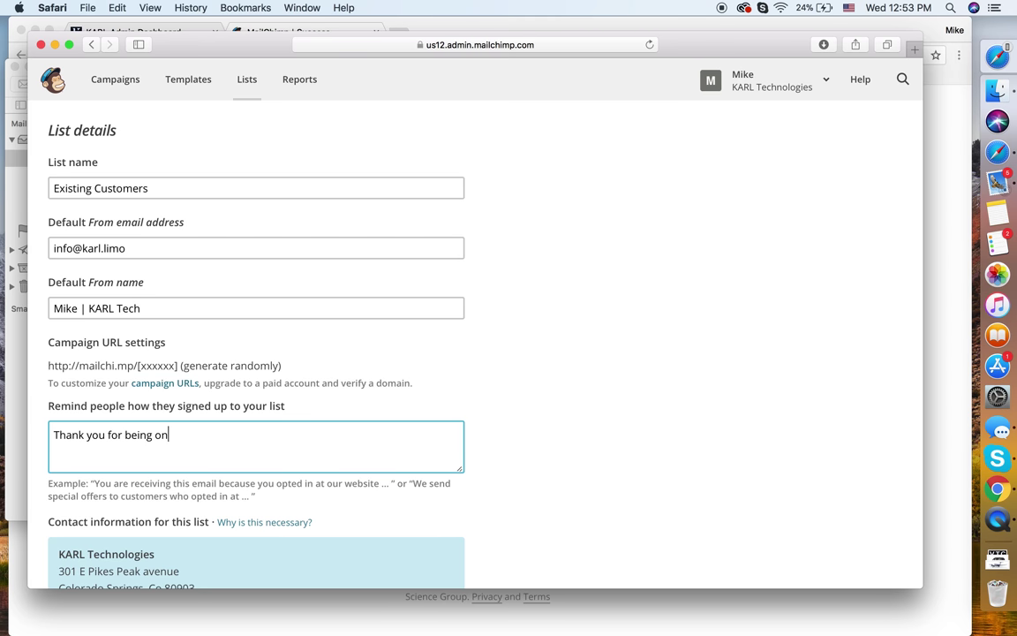
pyautogui.write('e of our valued cus')
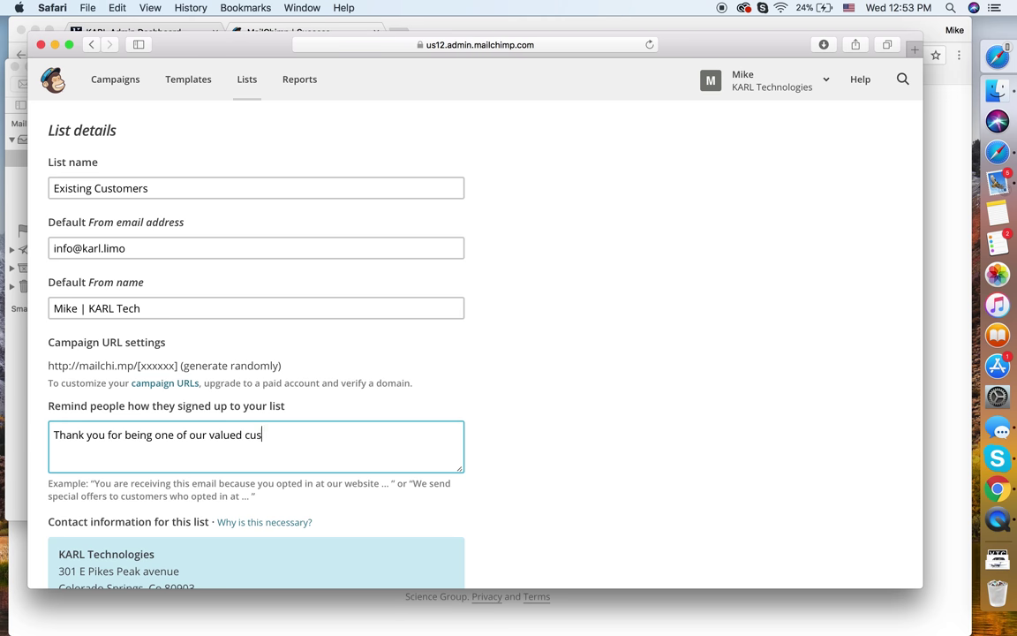
pyautogui.write('tomers')
# Enable daily summary notifications and save the list.
pyautogui.scroll(-3, 268, 488)
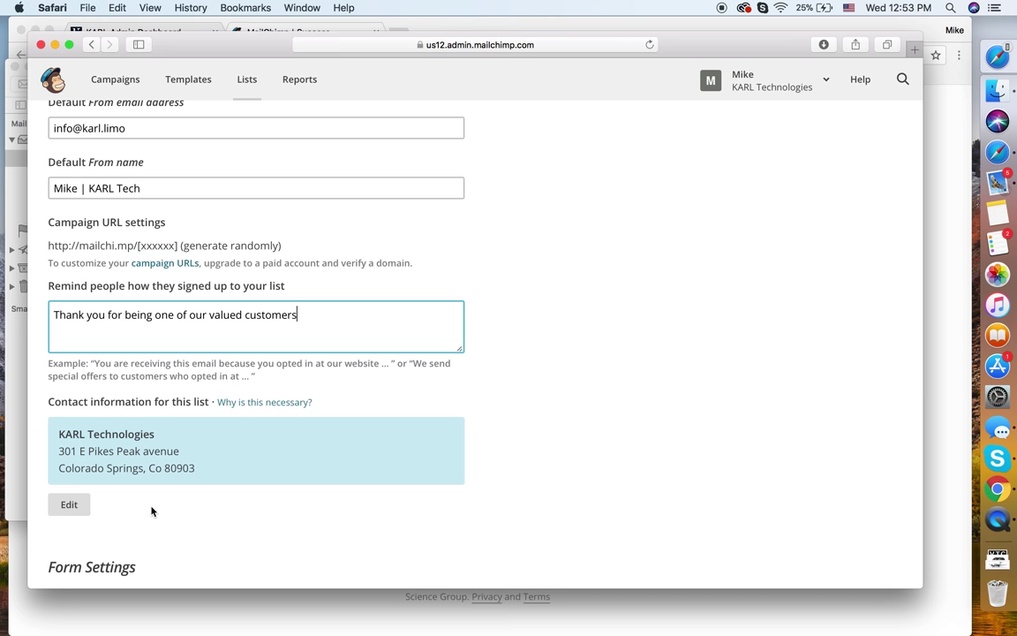
pyautogui.scroll(-2, 145, 494)
pyautogui.scroll(-4, 119, 468)
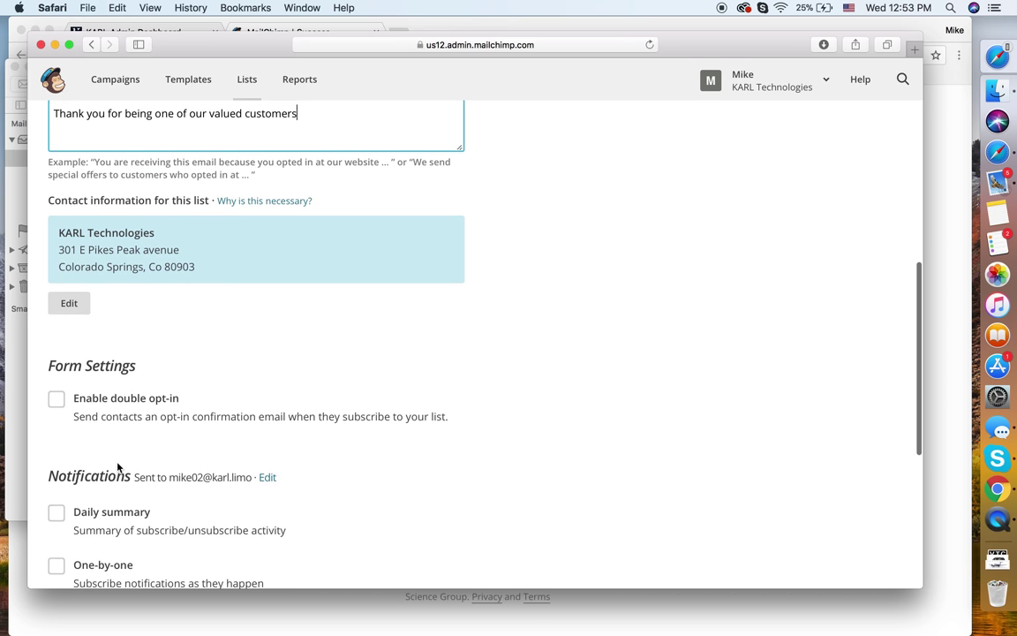
pyautogui.scroll(-1, 110, 475)
pyautogui.click(57, 466)
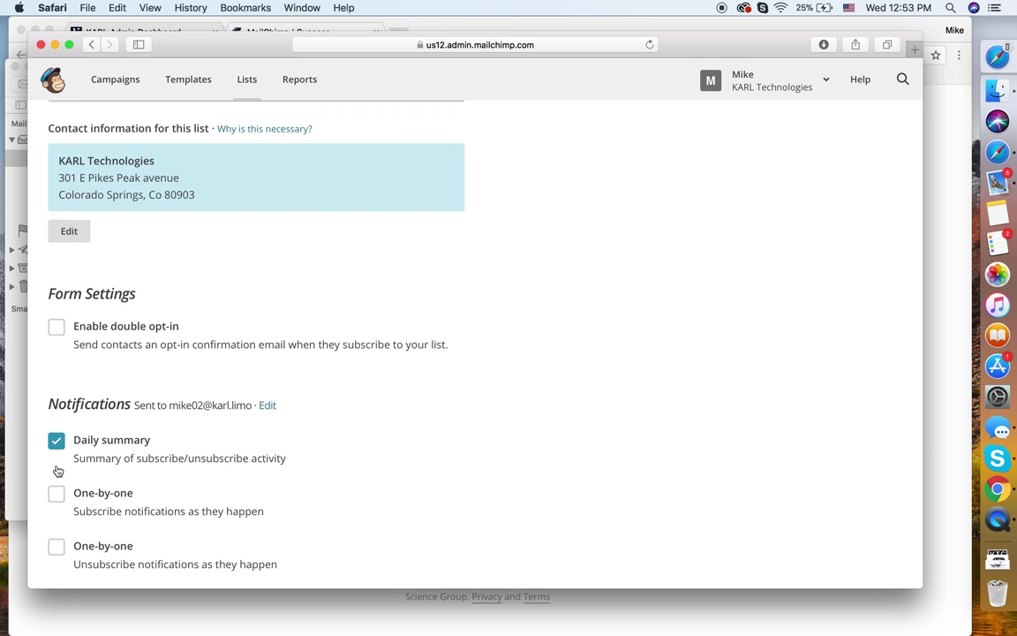
pyautogui.scroll(-5, 202, 442)
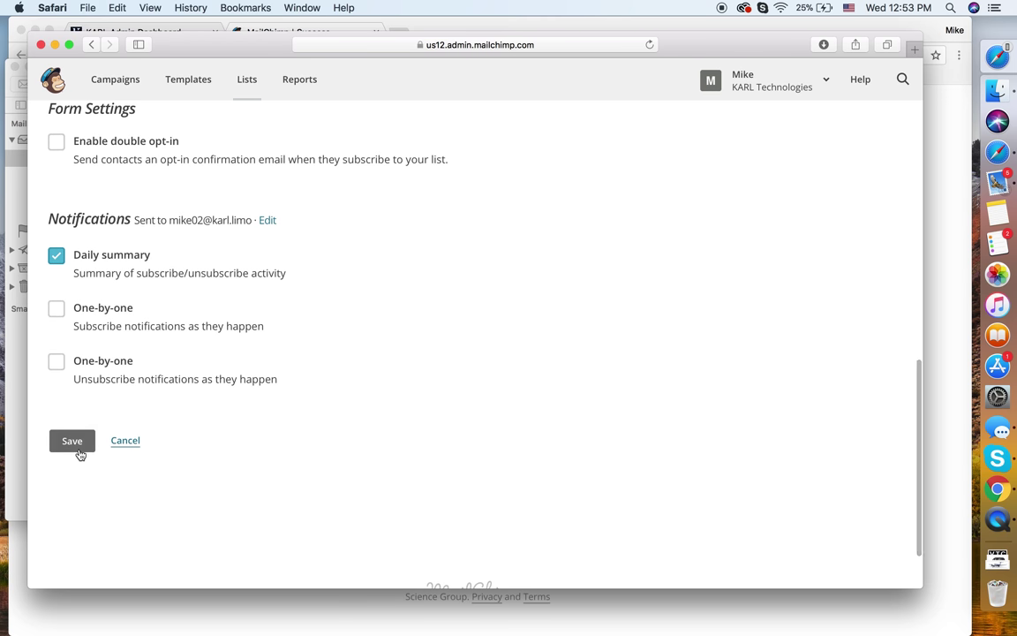
pyautogui.click(76, 447)
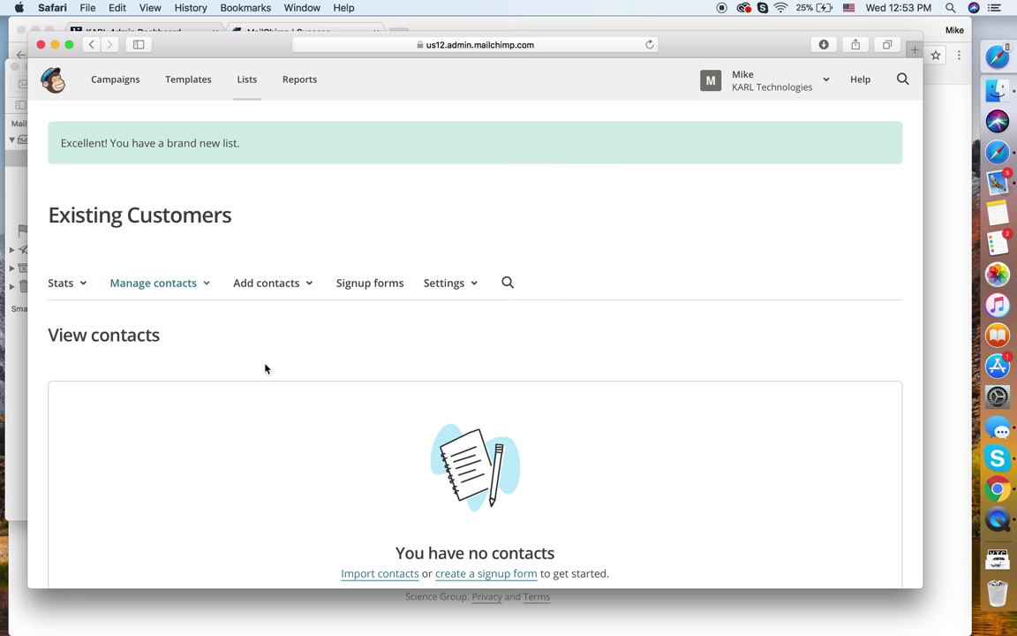
# Back on Lists, with Existing Customers at 0 subscribers, begin creating another list.
pyautogui.scroll(-4, 265, 368)
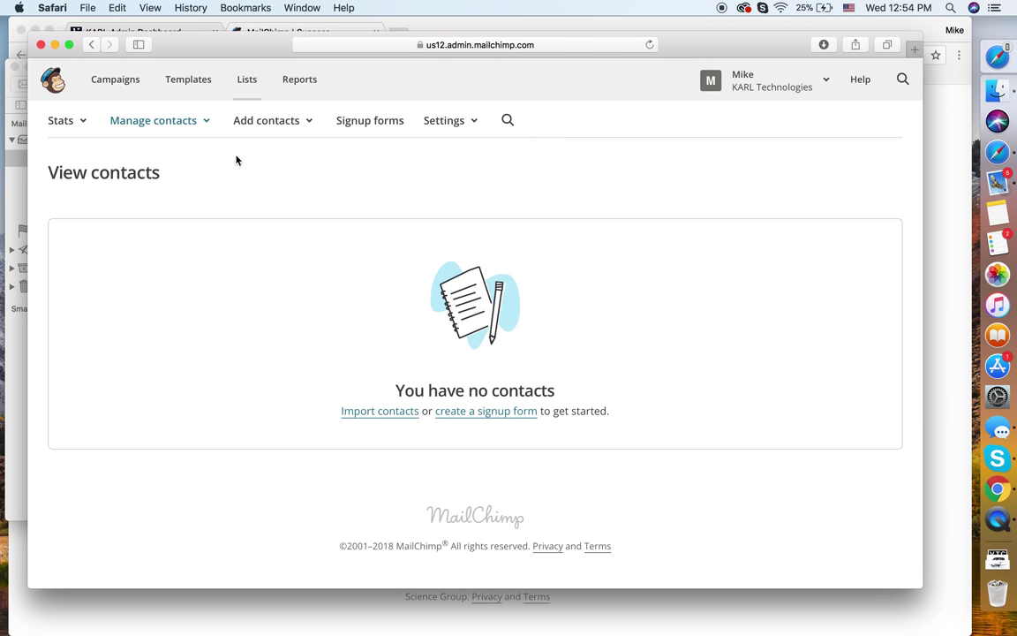
pyautogui.click(262, 79)
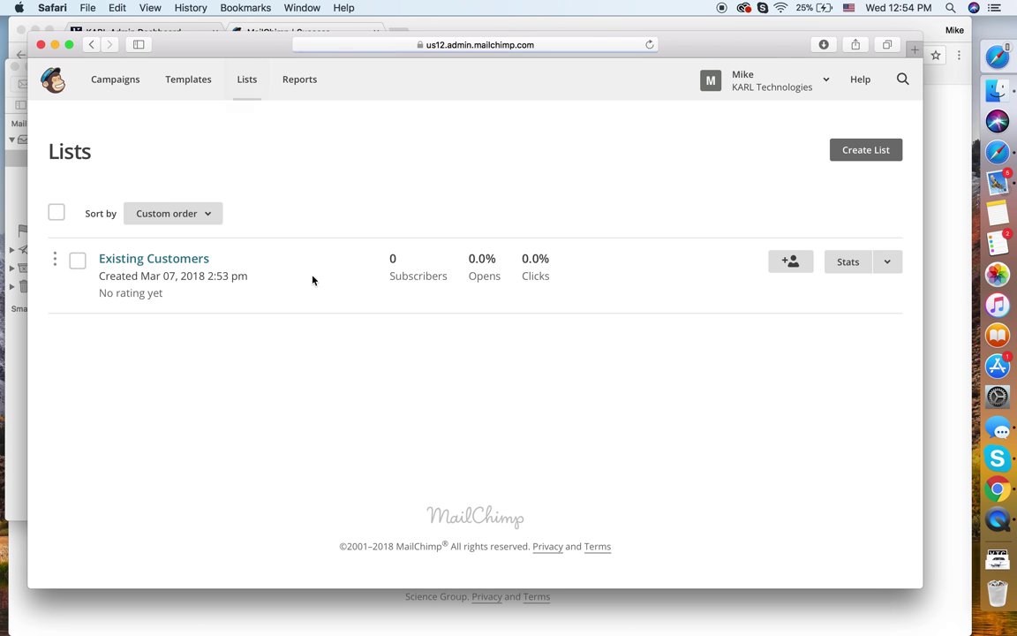
pyautogui.click(863, 152)
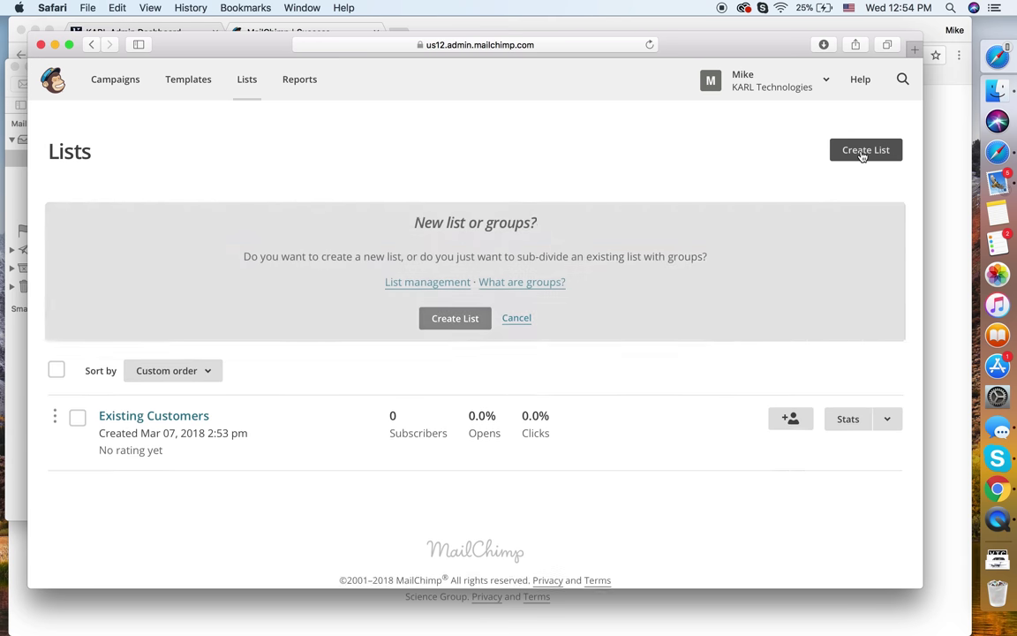
# Choose a new list named 'Registered Clients' with the company info email and sender name.
pyautogui.click(439, 324)
pyautogui.click(183, 270)
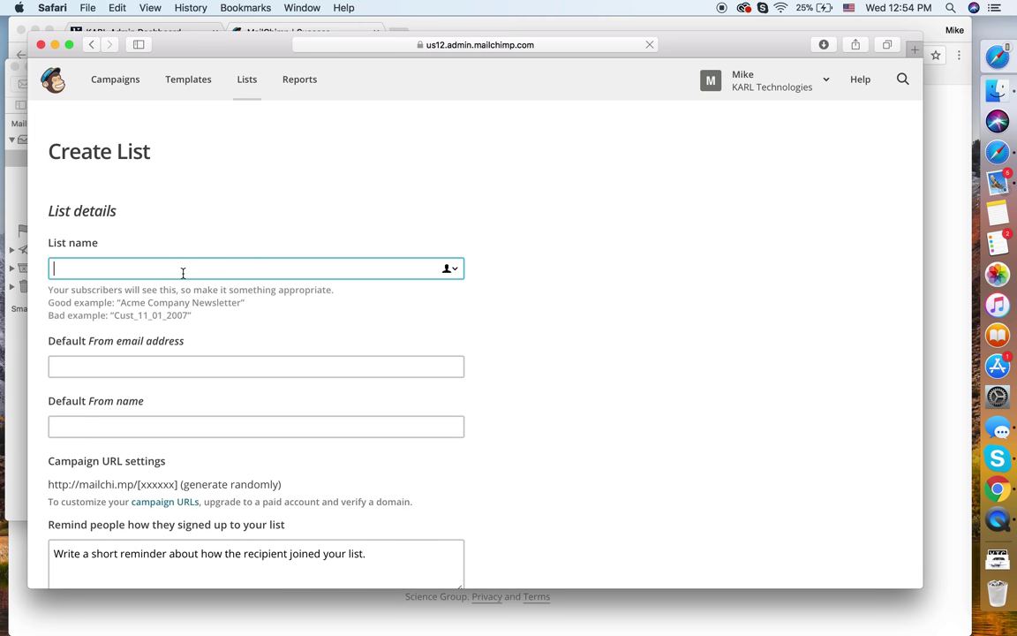
pyautogui.write('Registered ')
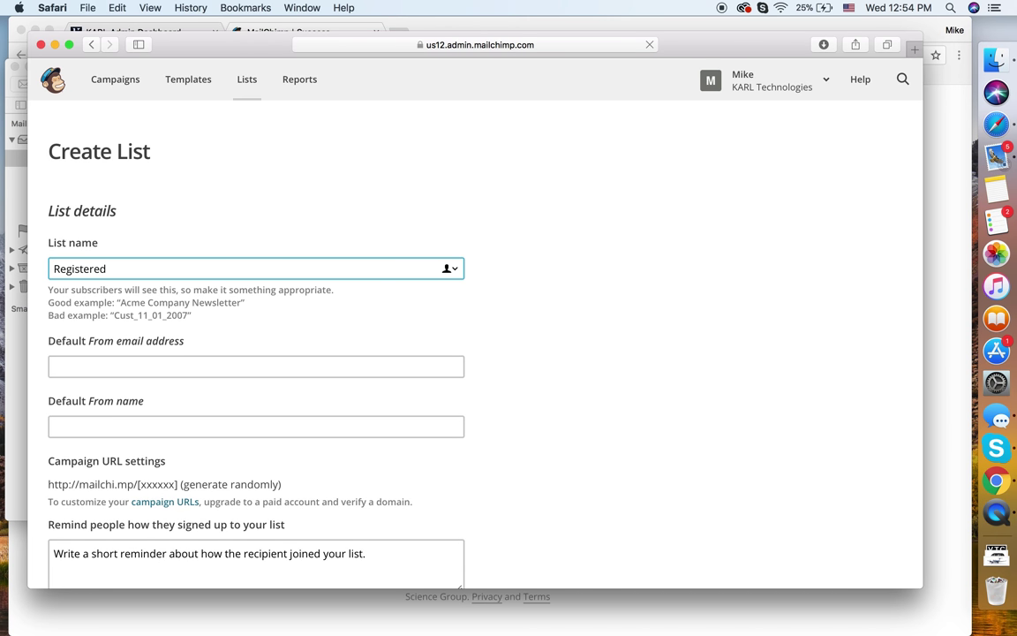
pyautogui.write('Clients')
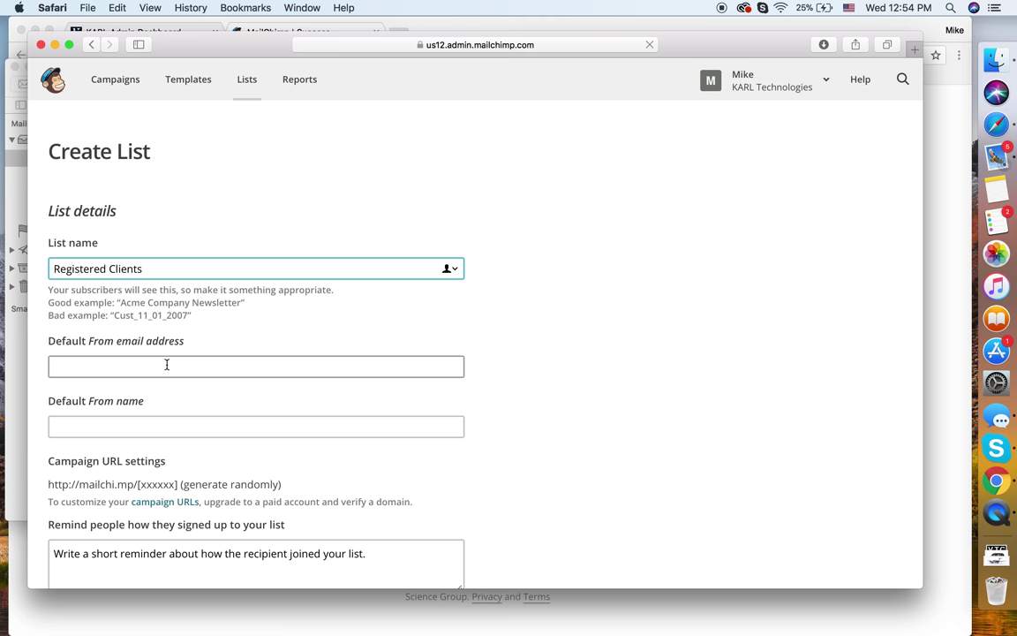
pyautogui.click(166, 365)
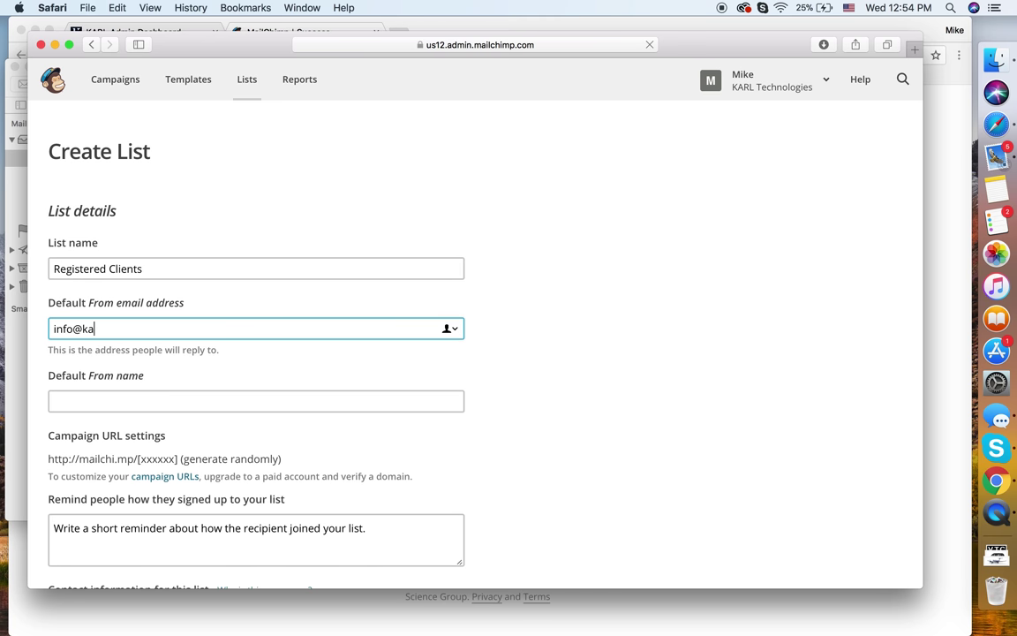
pyautogui.click(143, 401)
pyautogui.write('Mike')
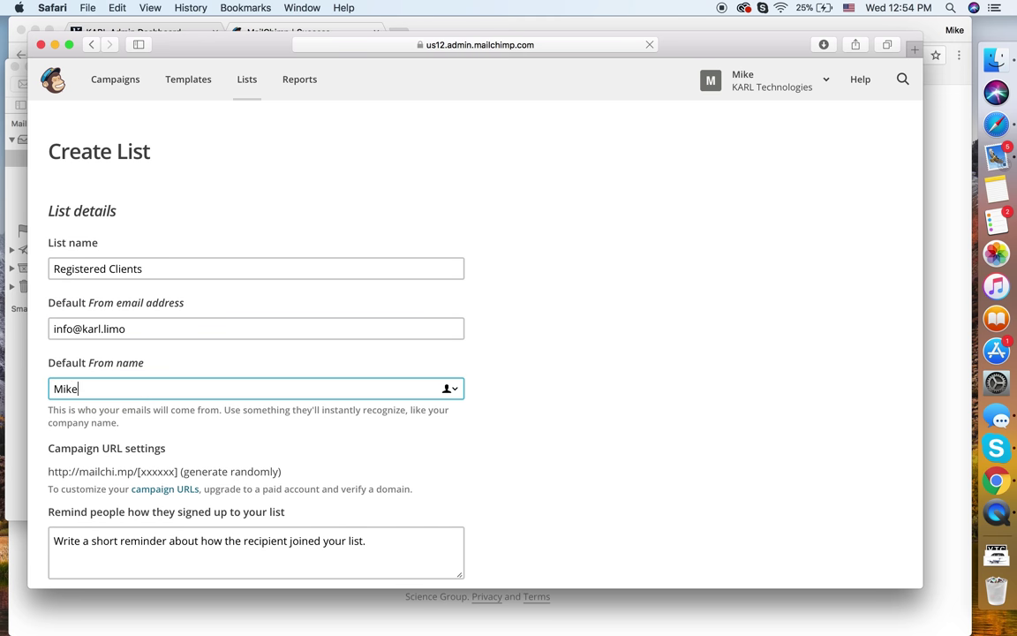
pyautogui.write(' \\')
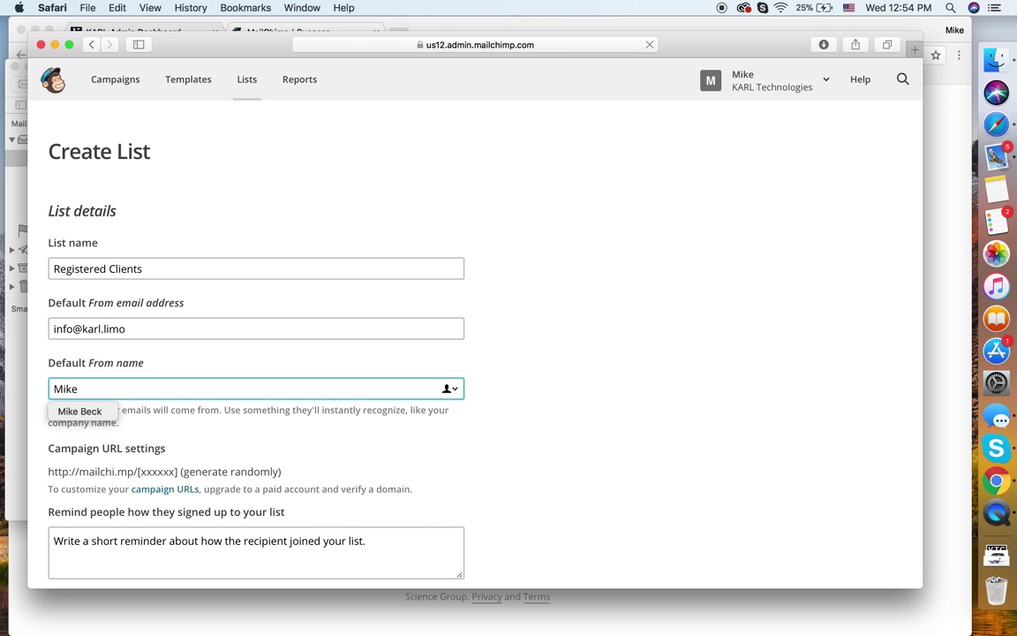
pyautogui.write('| KARL Technologies')
# Add reminder 'Thank you for signing up on our app.', enable daily summaries, and save.
pyautogui.scroll(-2, 215, 456)
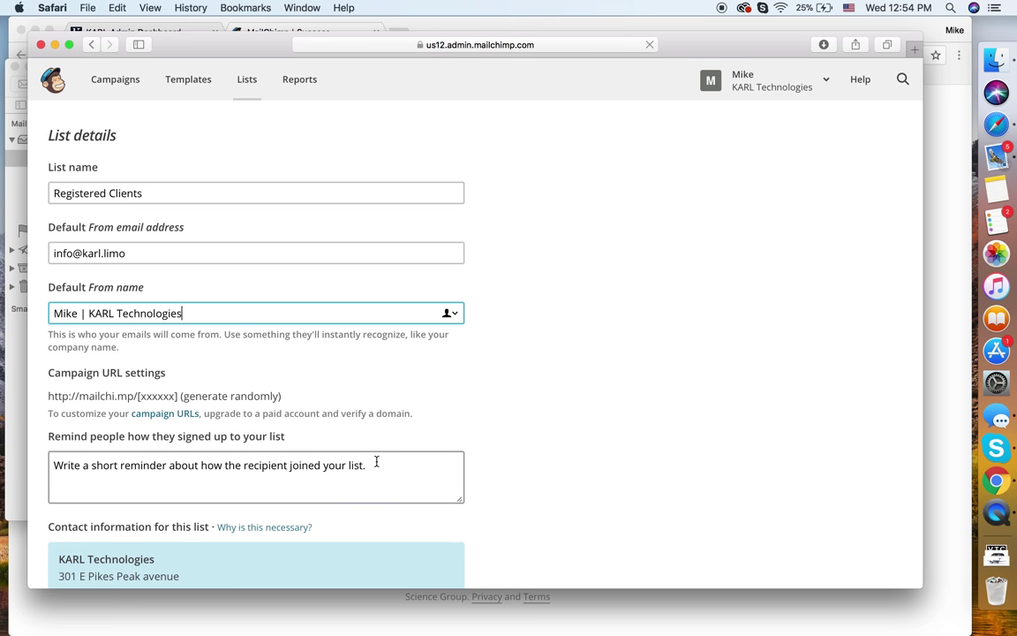
pyautogui.click(259, 461)
pyautogui.write('Thank')
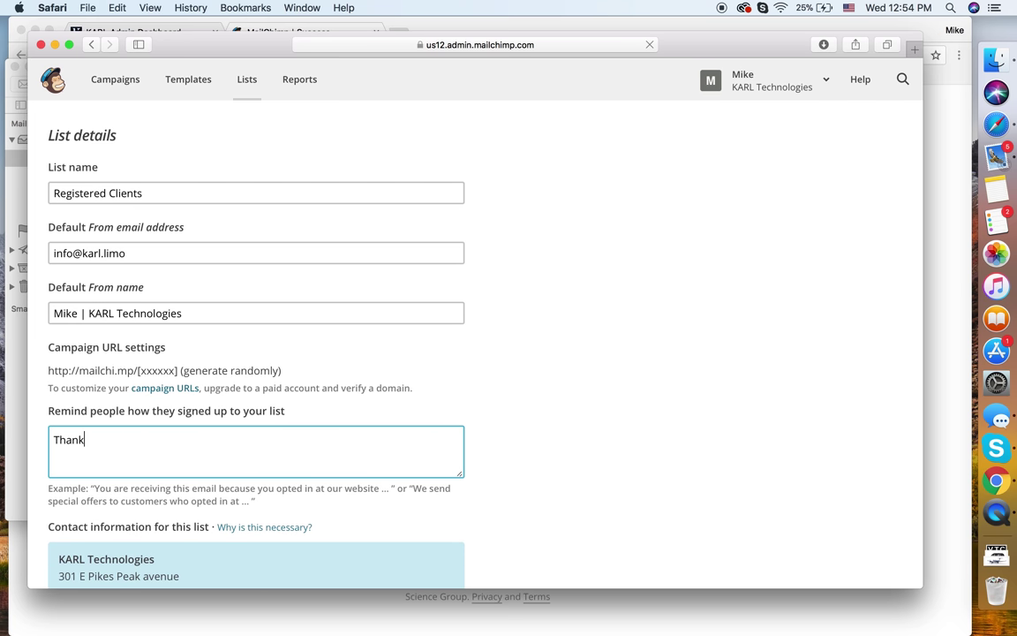
pyautogui.write(' you for signing up on ou')
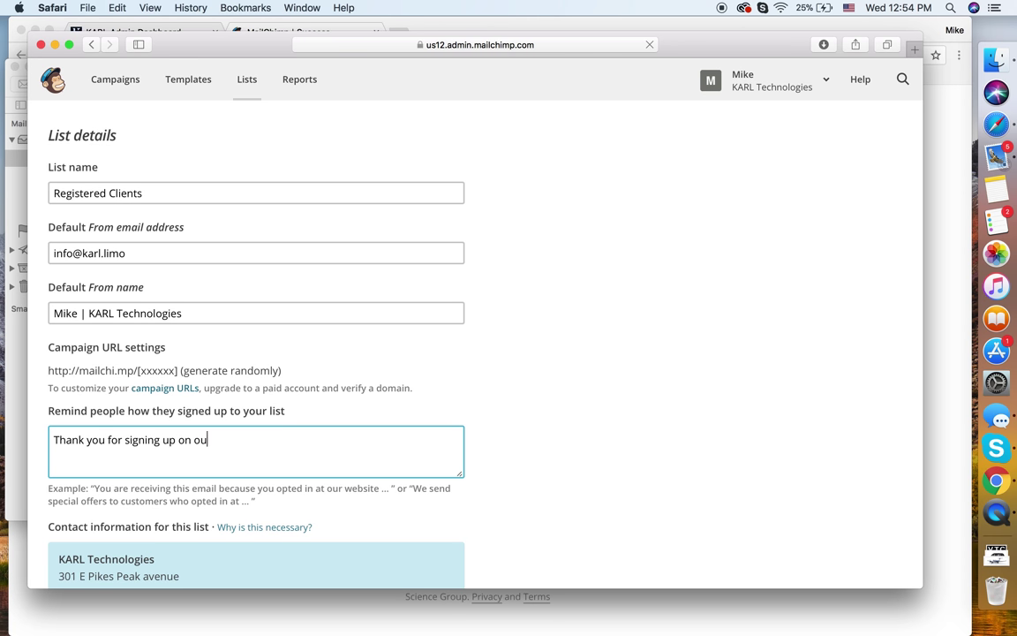
pyautogui.write('r app.')
pyautogui.scroll(-10, 344, 479)
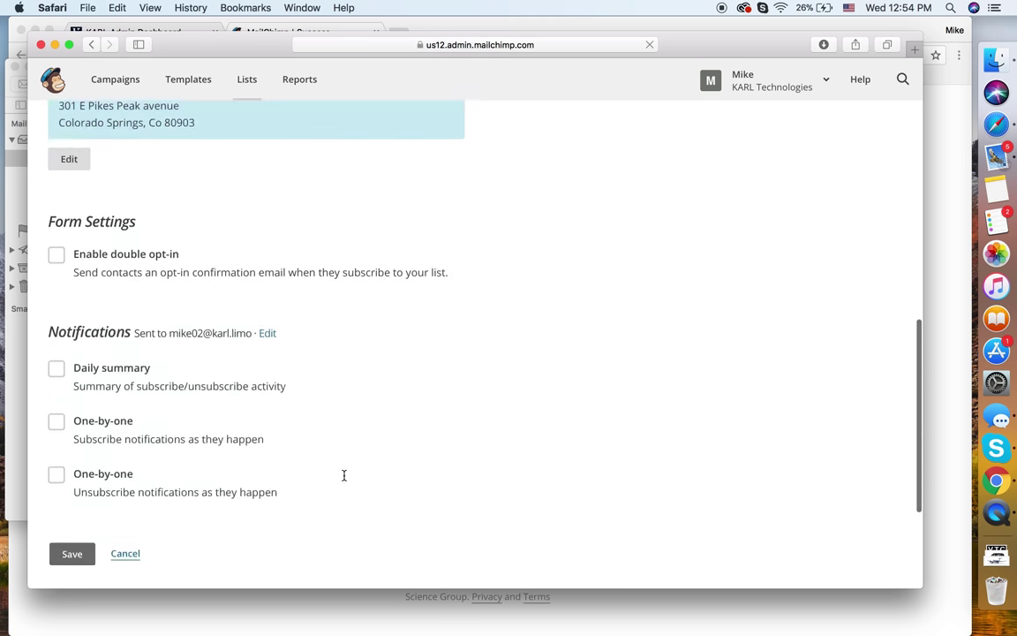
pyautogui.scroll(-1, 55, 316)
pyautogui.click(56, 292)
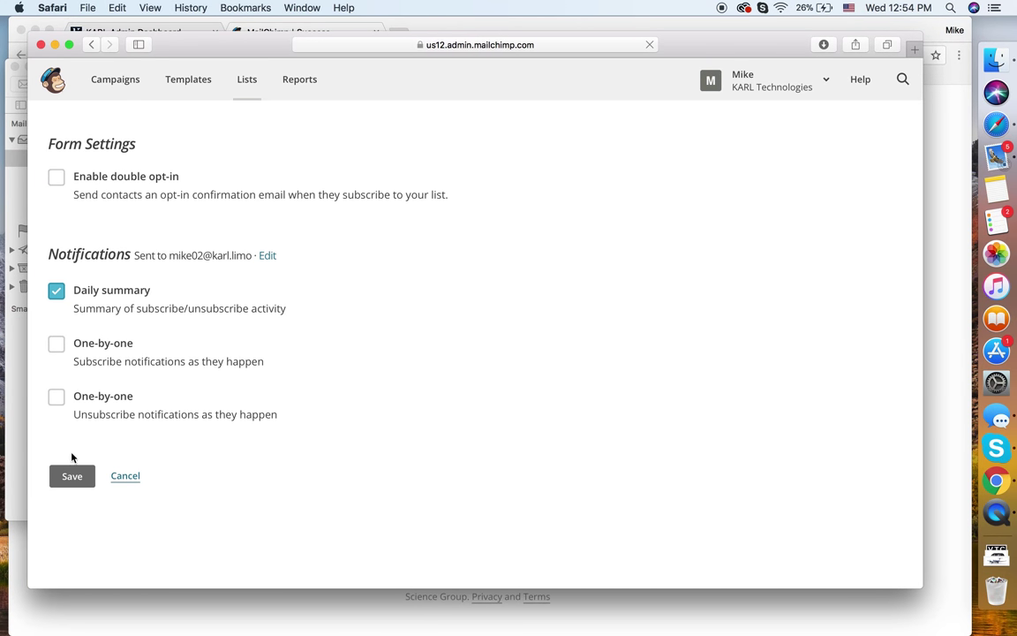
pyautogui.click(72, 476)
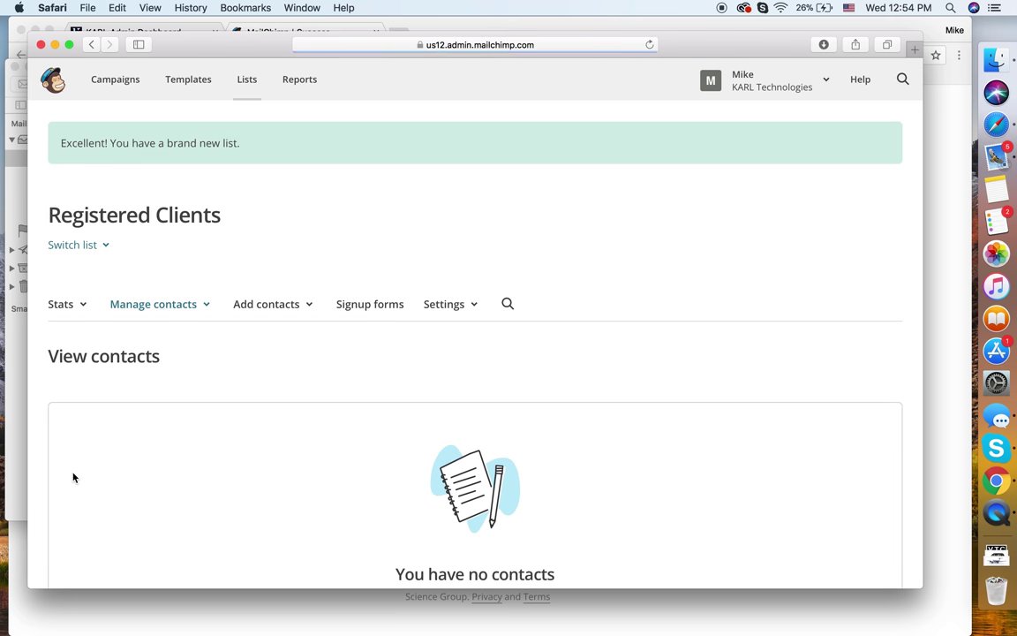
# From the Lists overview, choose Create List and confirm a new list instead of groups.
pyautogui.click(246, 80)
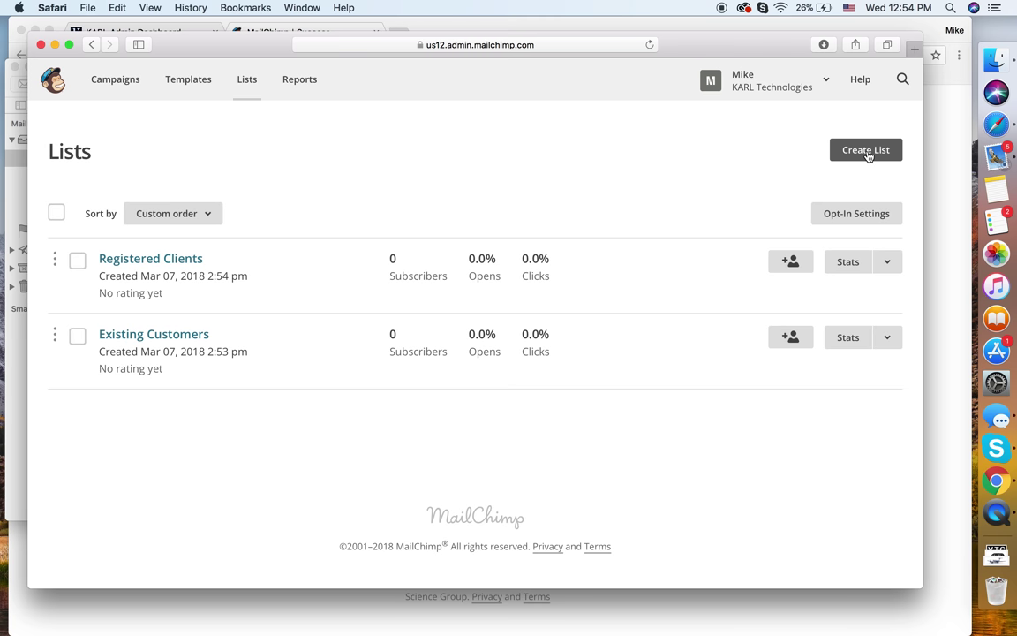
pyautogui.click(866, 151)
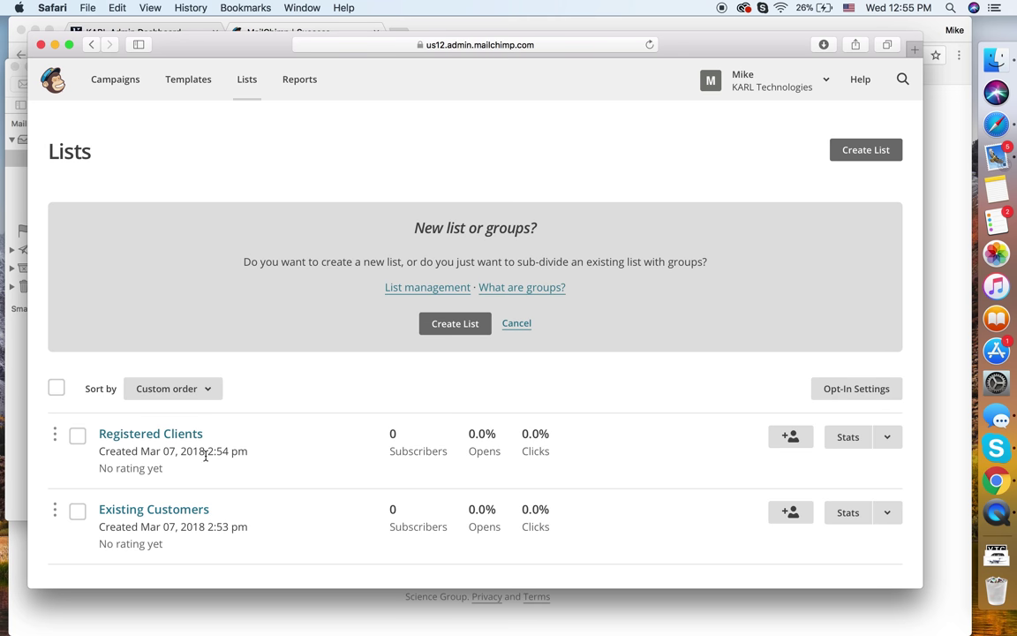
pyautogui.click(454, 325)
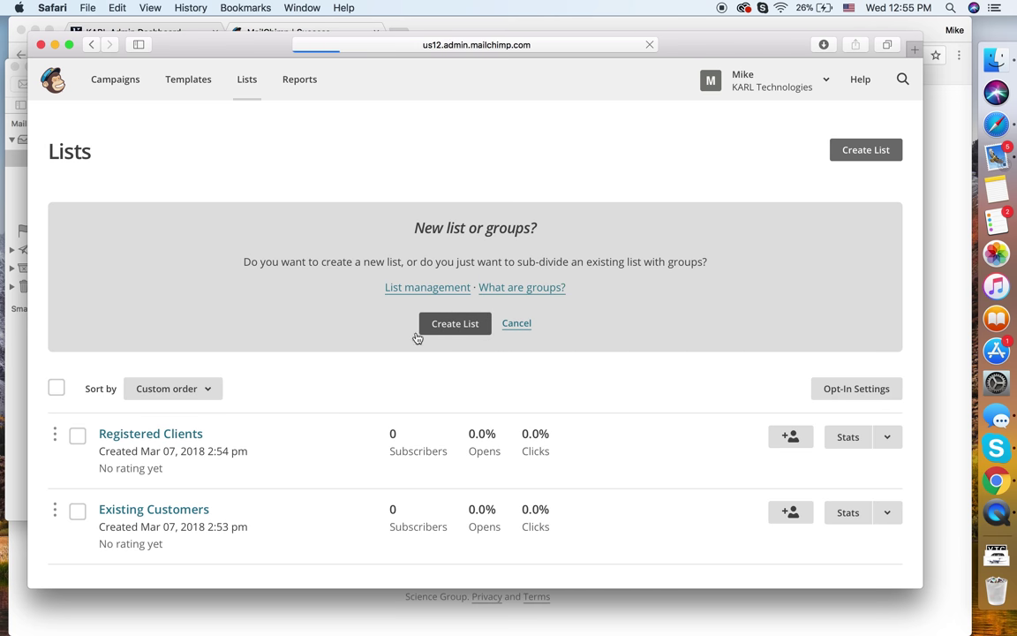
# Name the list 'Paying Clients list' and enter the company info reply address and sender name.
pyautogui.click(127, 261)
pyautogui.write('Paying Clients ')
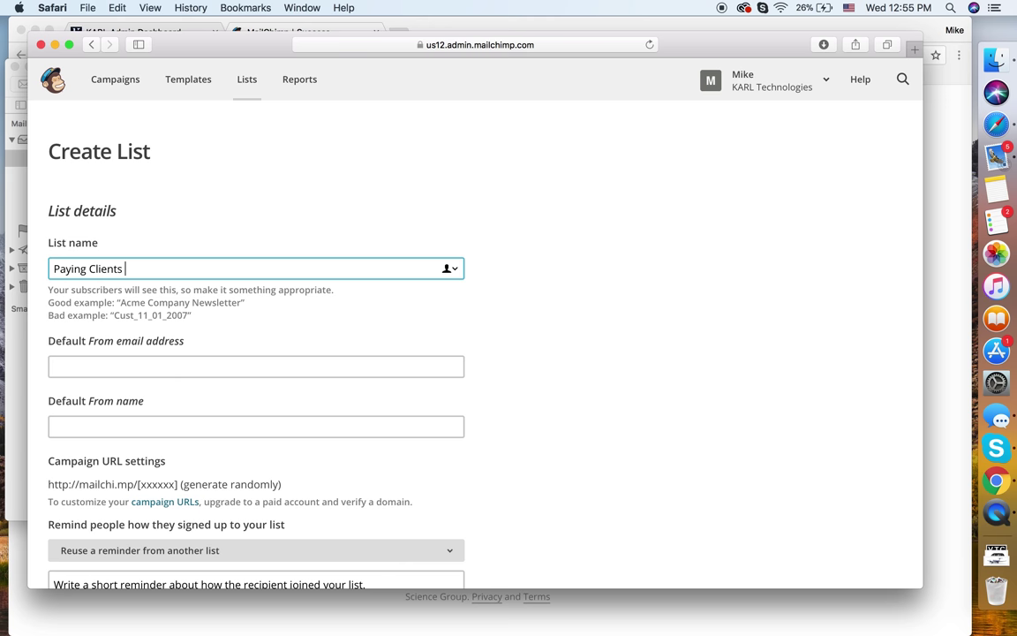
pyautogui.write('list')
pyautogui.click(143, 366)
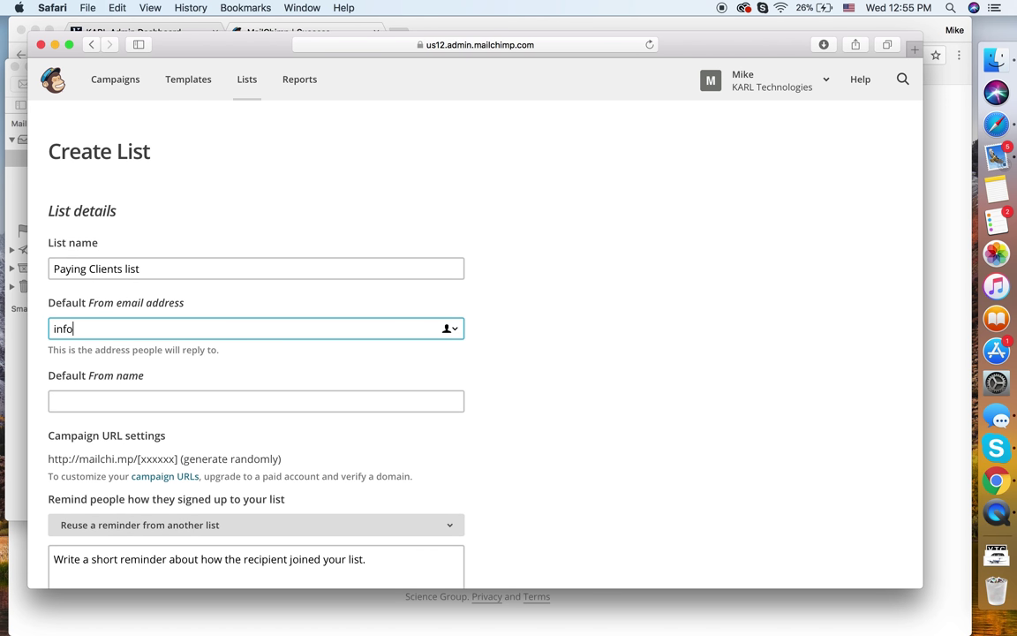
pyautogui.click(115, 399)
pyautogui.write('Mike | Karl Technologies')
# Add reminder 'Thank you for booking rides on our app.', enable daily summaries, save, and return to Lists.
pyautogui.scroll(-5, 241, 432)
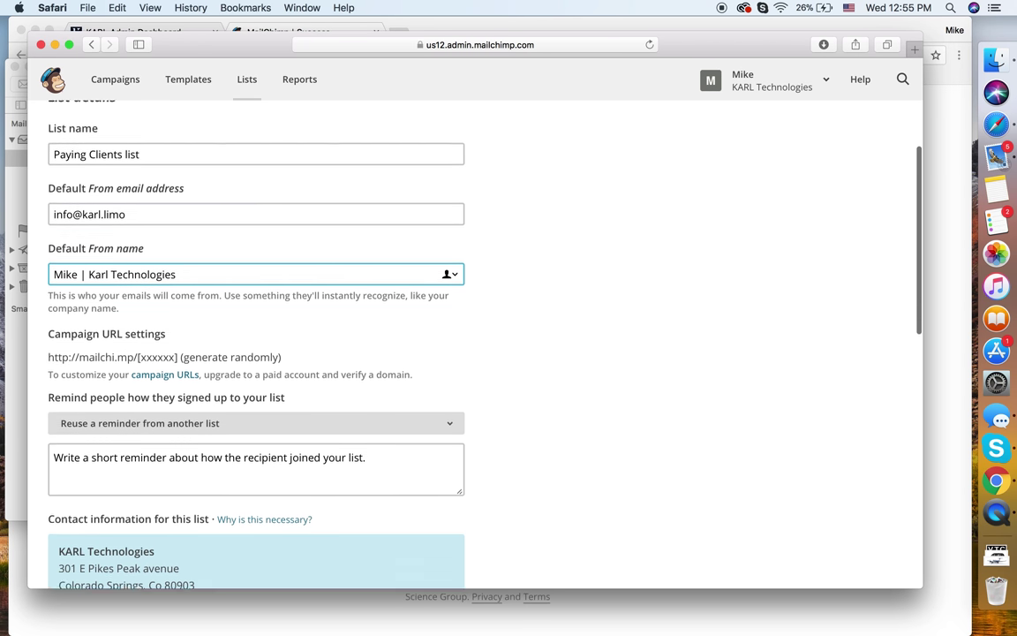
pyautogui.click(354, 432)
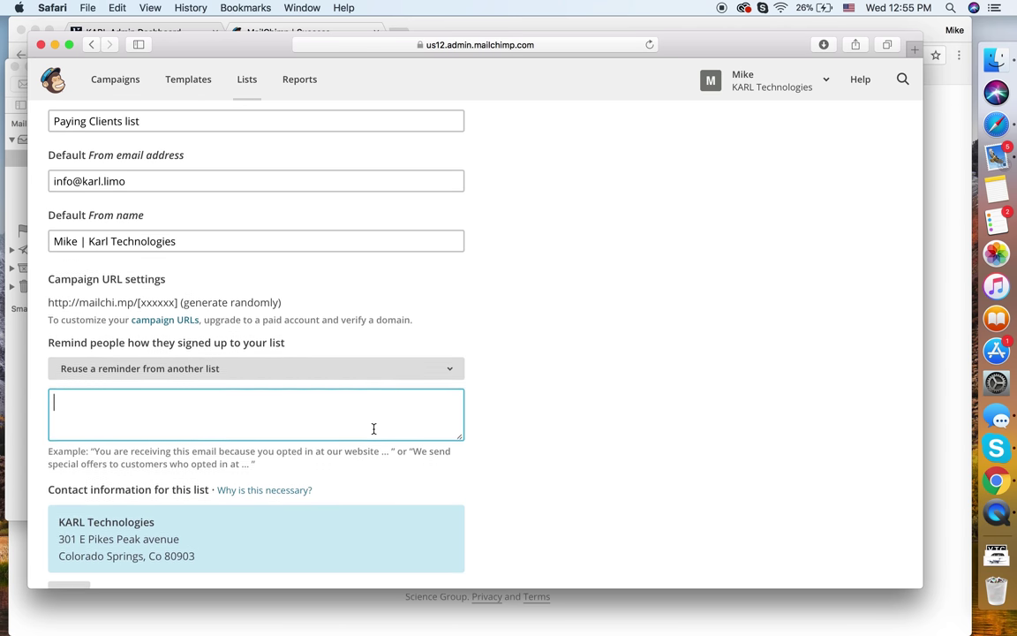
pyautogui.write('Thank')
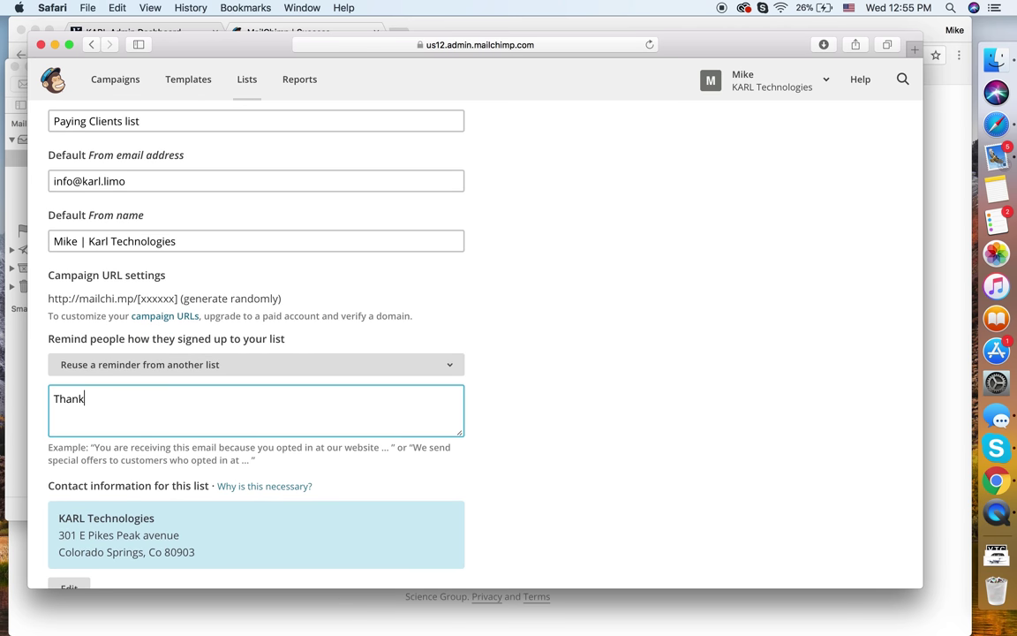
pyautogui.write(' you for booking rides on our')
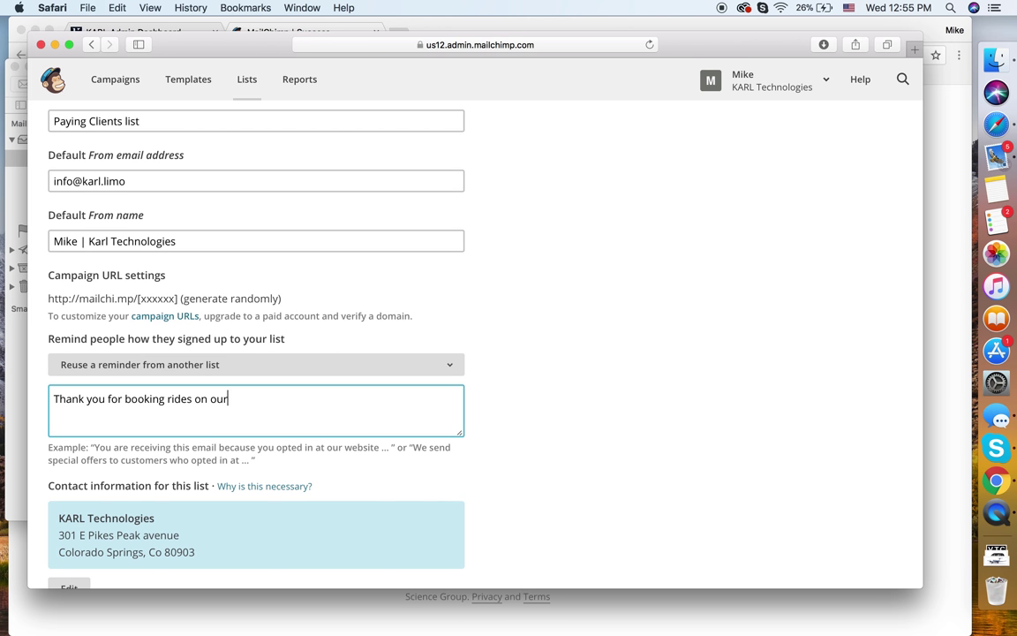
pyautogui.write(' app.')
pyautogui.scroll(-6, 374, 479)
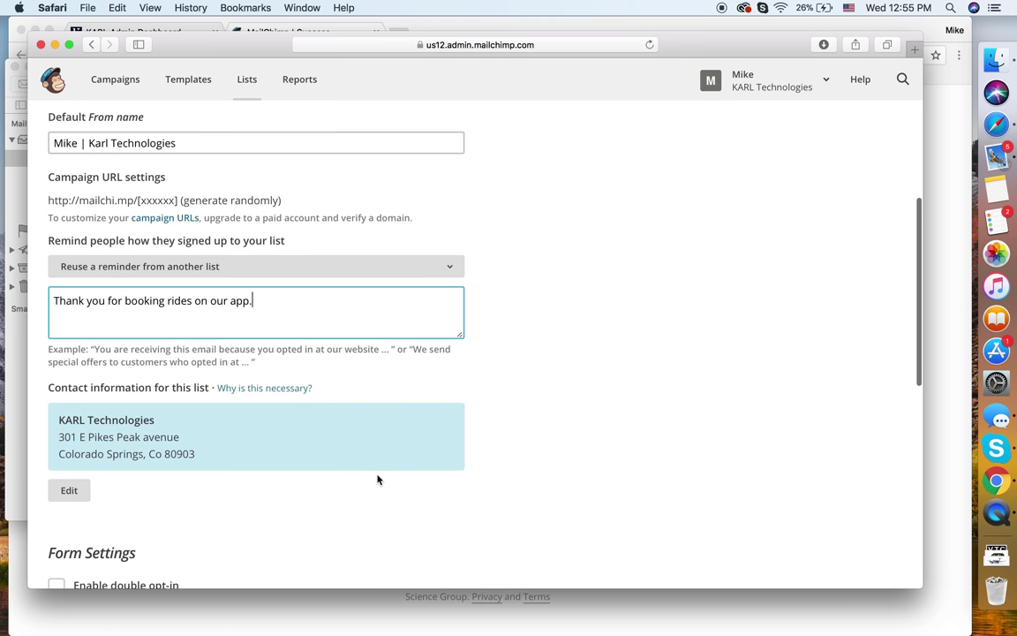
pyautogui.write('.')
pyautogui.click(56, 507)
pyautogui.scroll(-6, 210, 463)
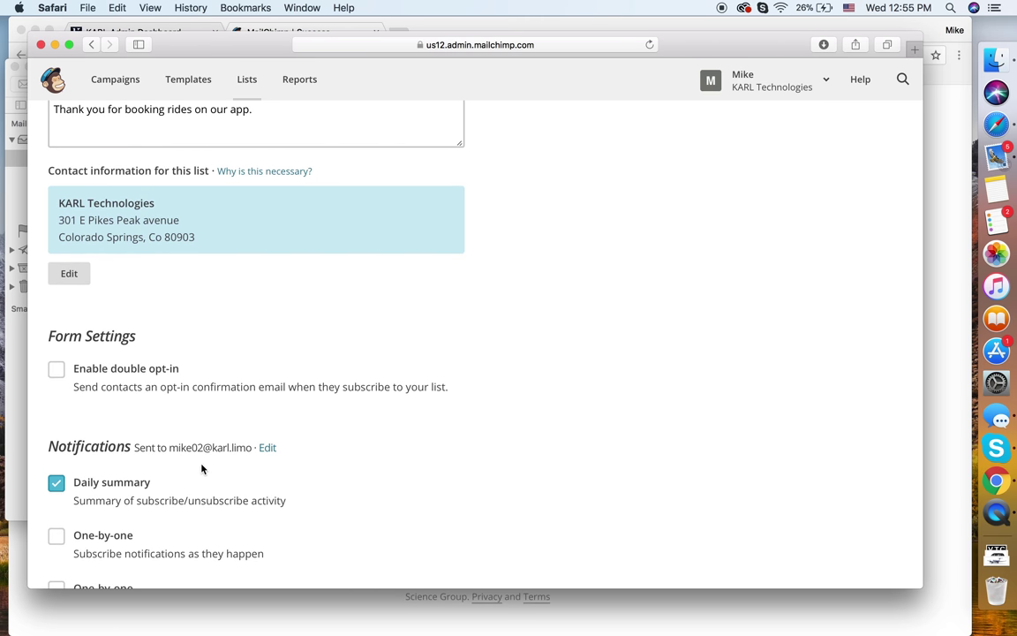
pyautogui.click(71, 400)
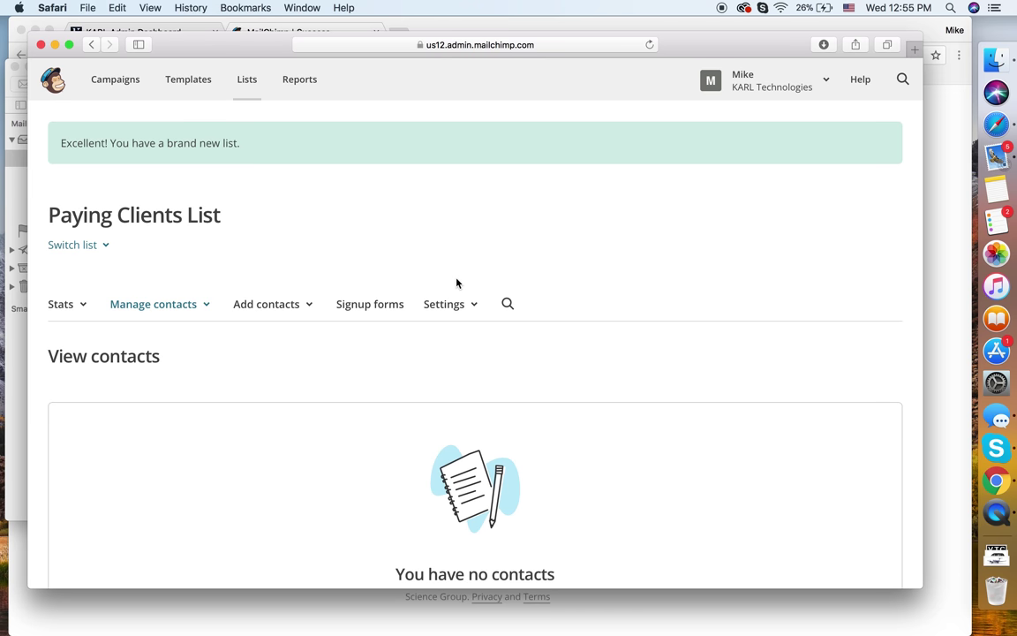
pyautogui.click(249, 79)
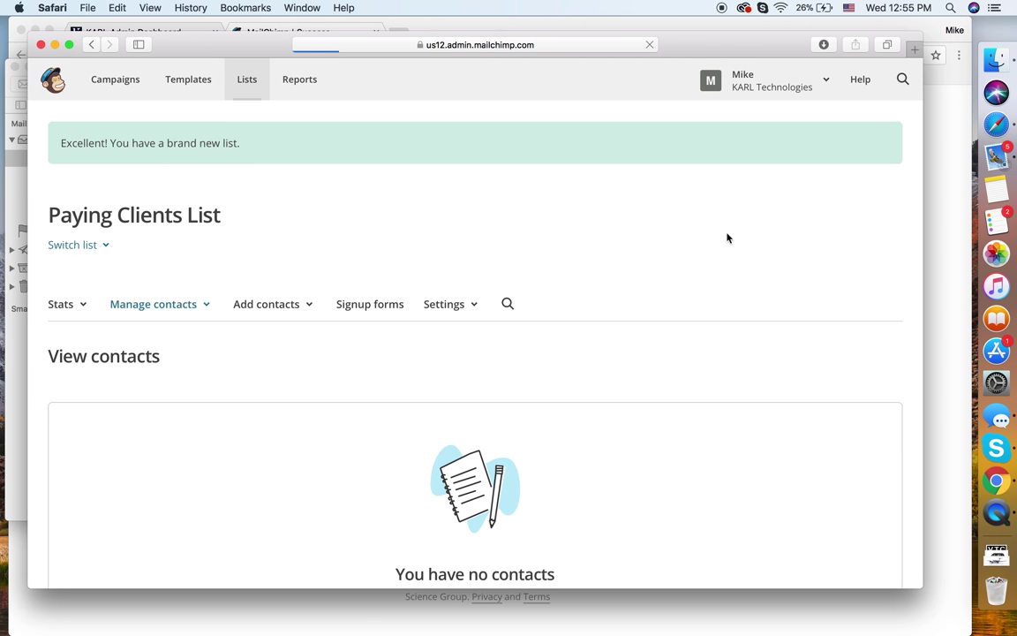
# Start a new list named 'VIP Client' with a reply-to address and sender name 'KARL VIP Service'.
pyautogui.click(860, 157)
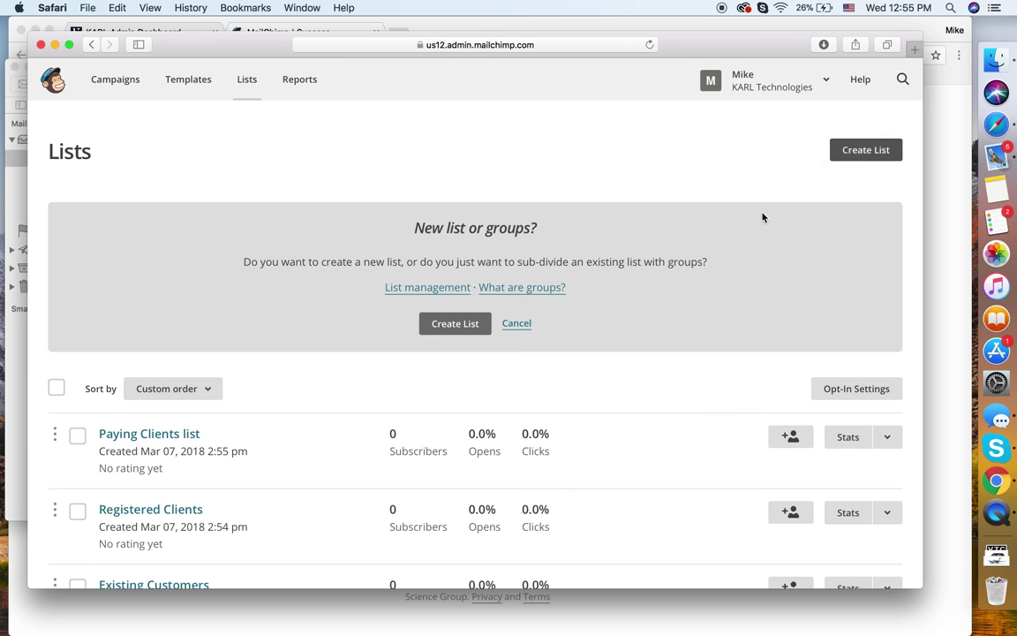
pyautogui.click(456, 325)
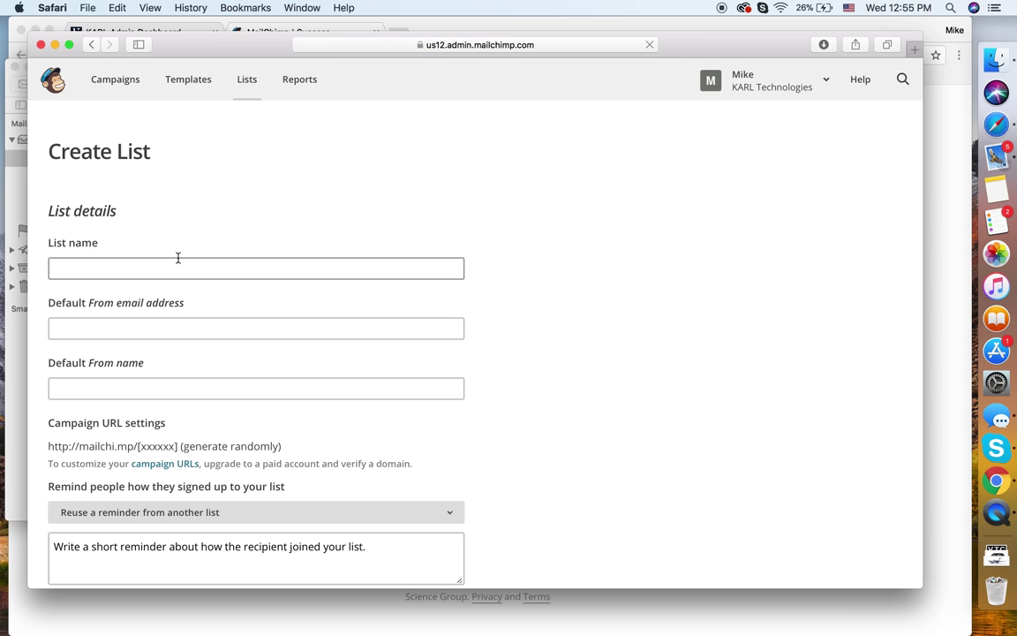
pyautogui.click(177, 265)
pyautogui.write('VIP Clients')
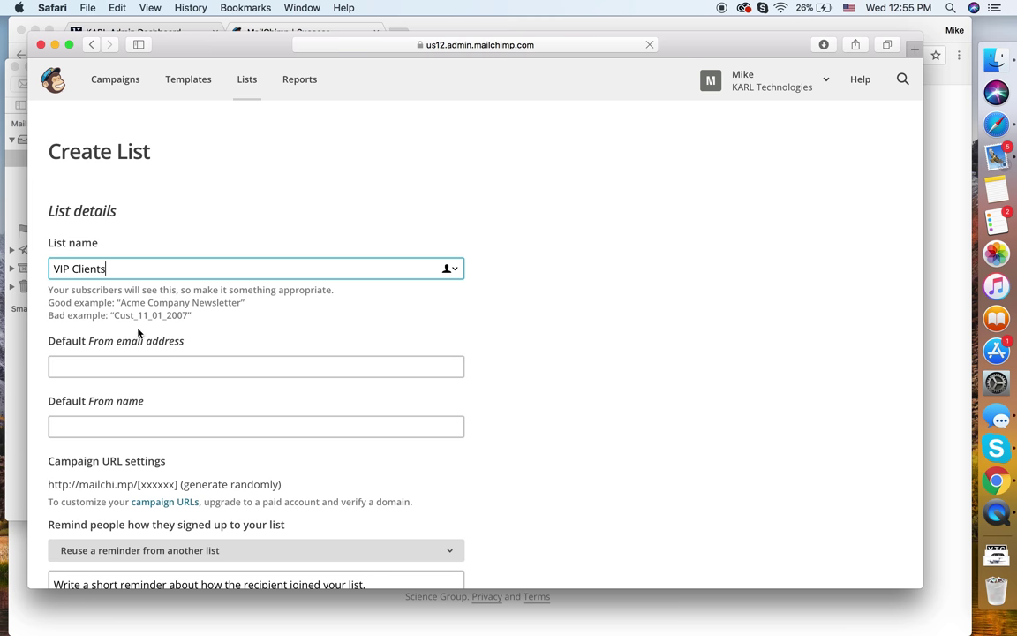
pyautogui.click(134, 362)
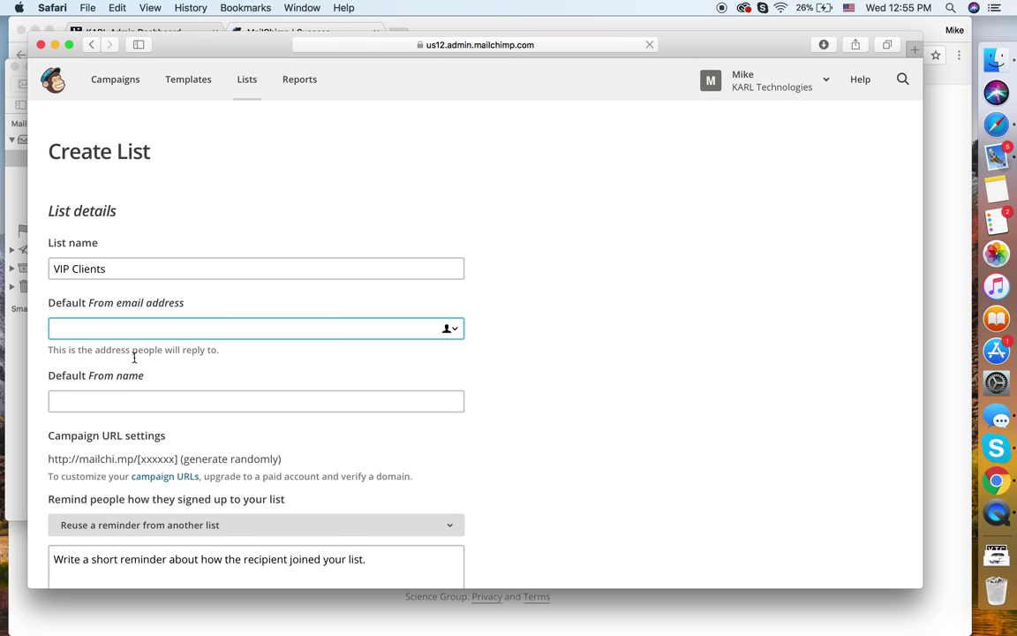
pyautogui.click(123, 402)
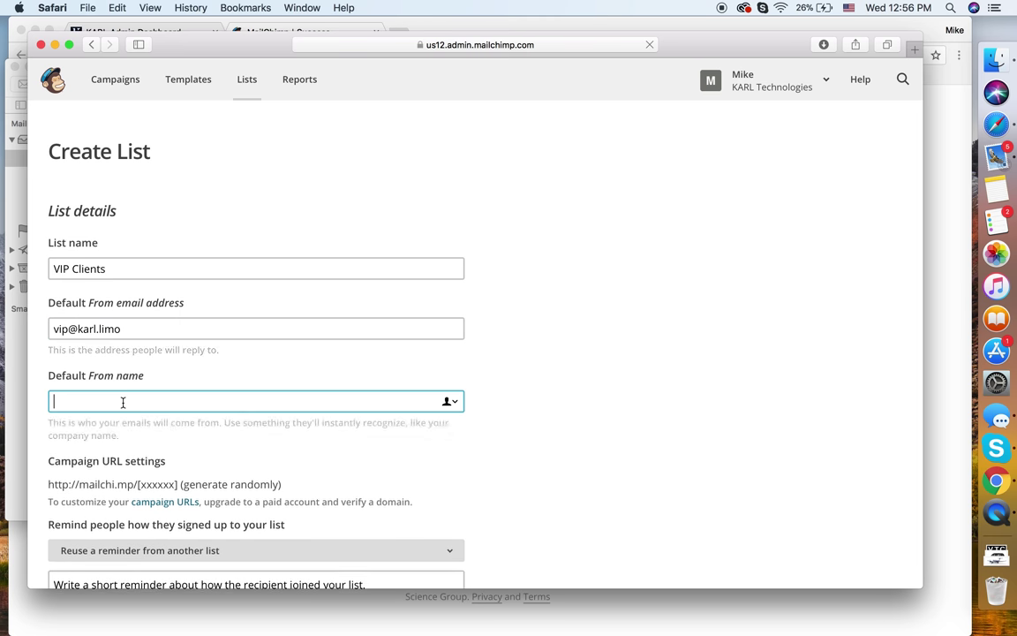
pyautogui.write('KARL ')
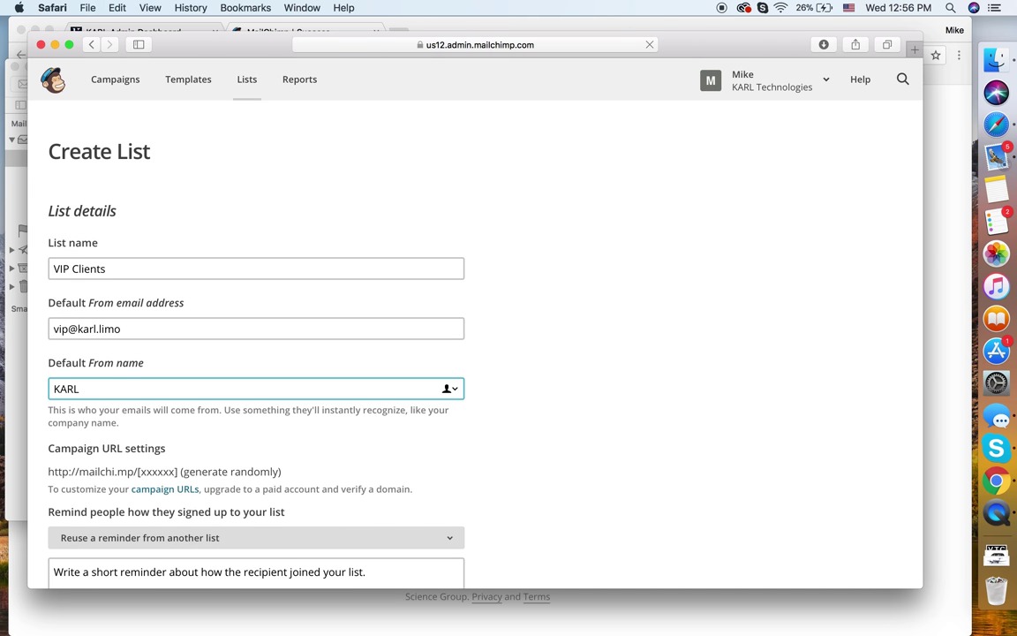
pyautogui.write('VIP Service')
# Add the reminder 'Thanksyou for your returning business', enable daily summaries, and save the list.
pyautogui.scroll(-4, 212, 431)
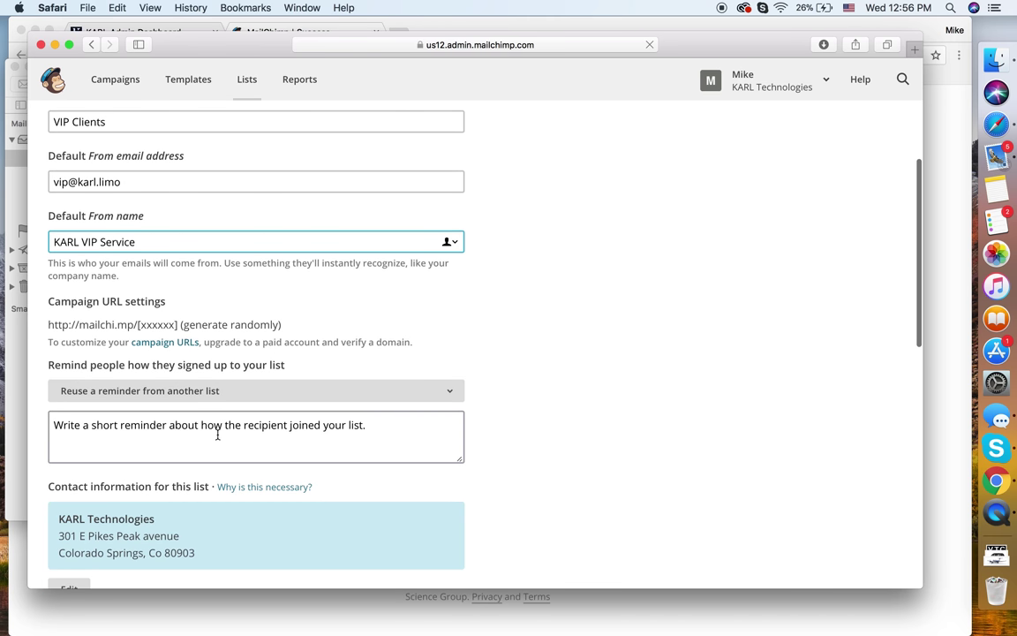
pyautogui.click(218, 431)
pyautogui.write('Thanks')
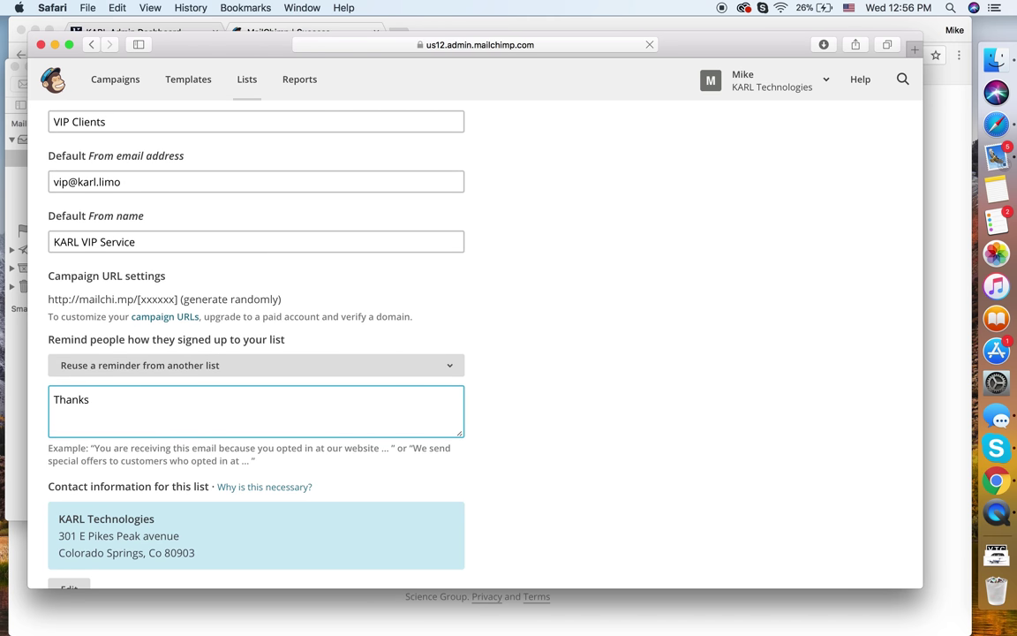
pyautogui.write('you for your returning business')
pyautogui.scroll(-10, 293, 446)
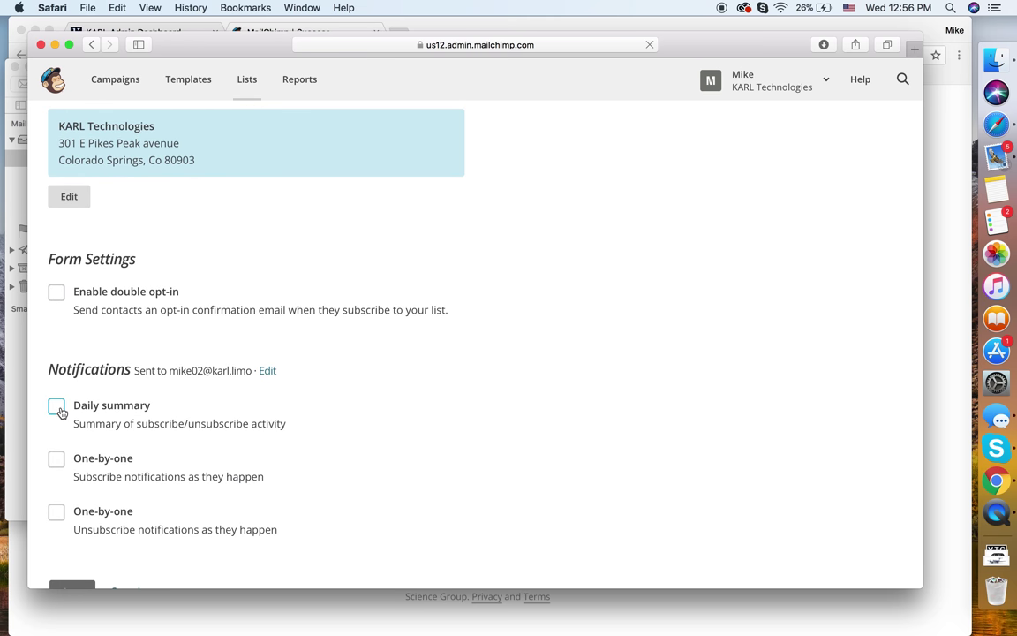
pyautogui.click(56, 405)
pyautogui.scroll(-5, 115, 415)
pyautogui.click(72, 367)
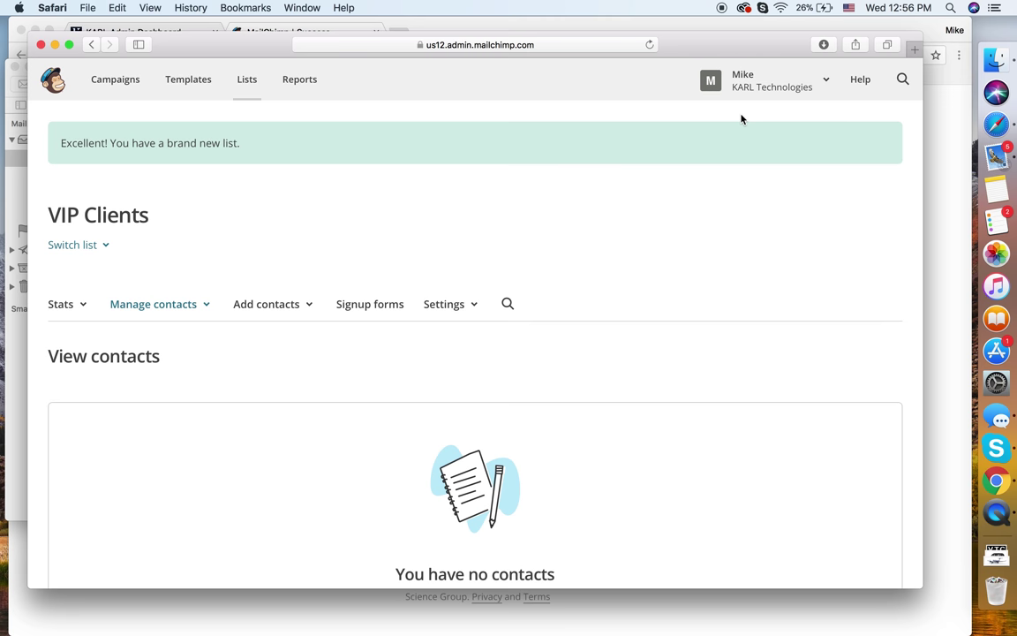
# Go to the API keys page under the KARL Technologies account's Extras.
pyautogui.click(829, 84)
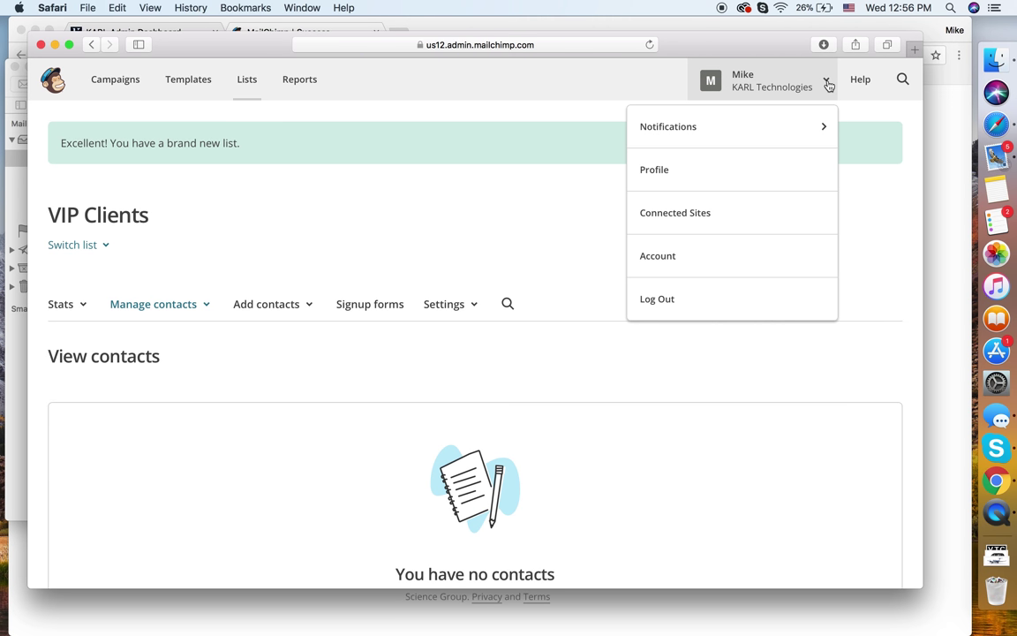
pyautogui.click(665, 258)
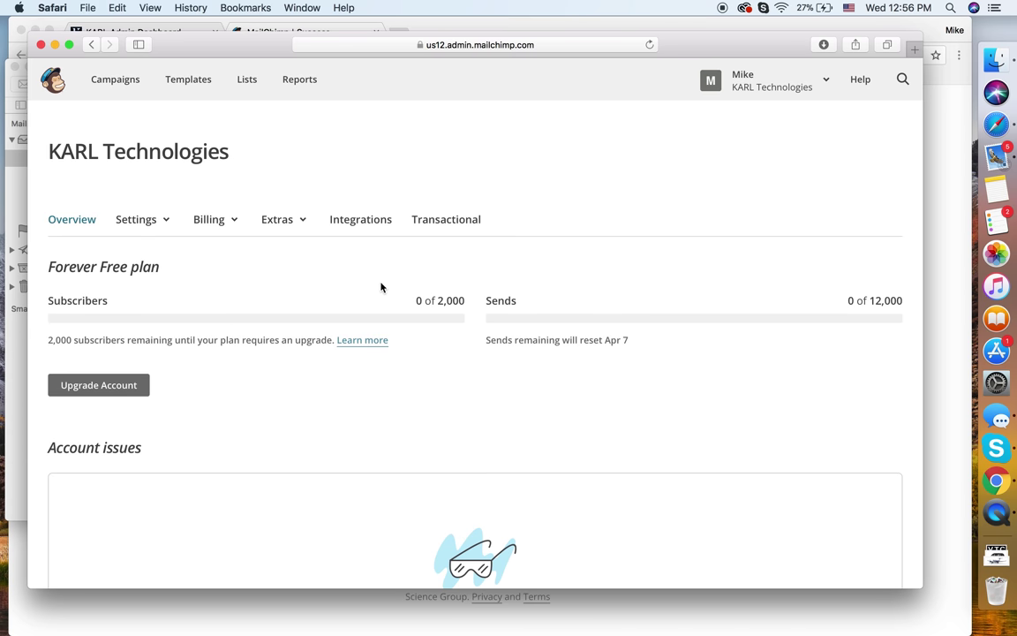
pyautogui.click(302, 221)
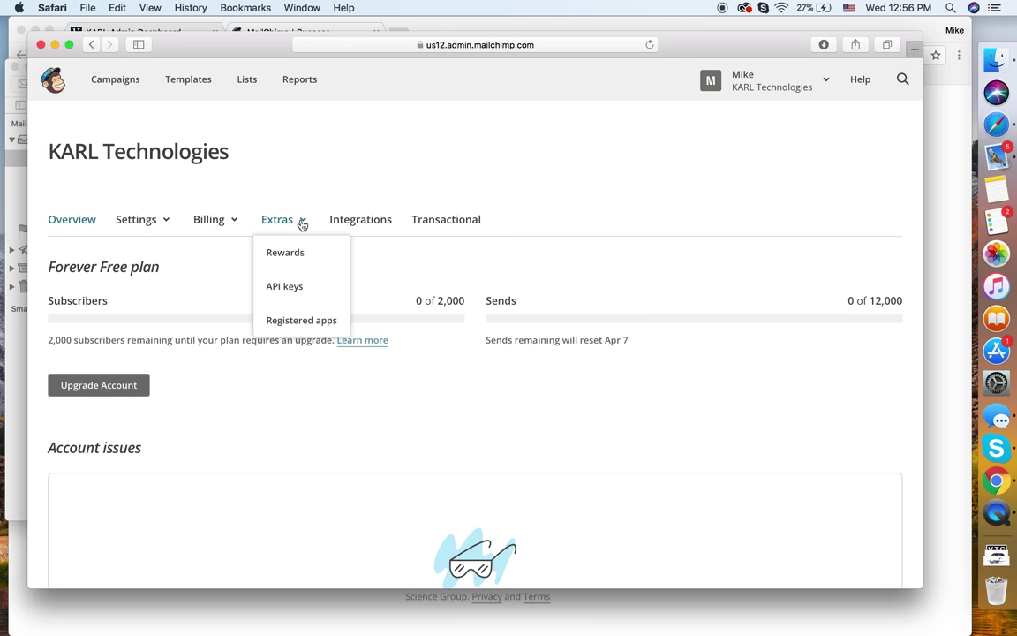
pyautogui.click(286, 288)
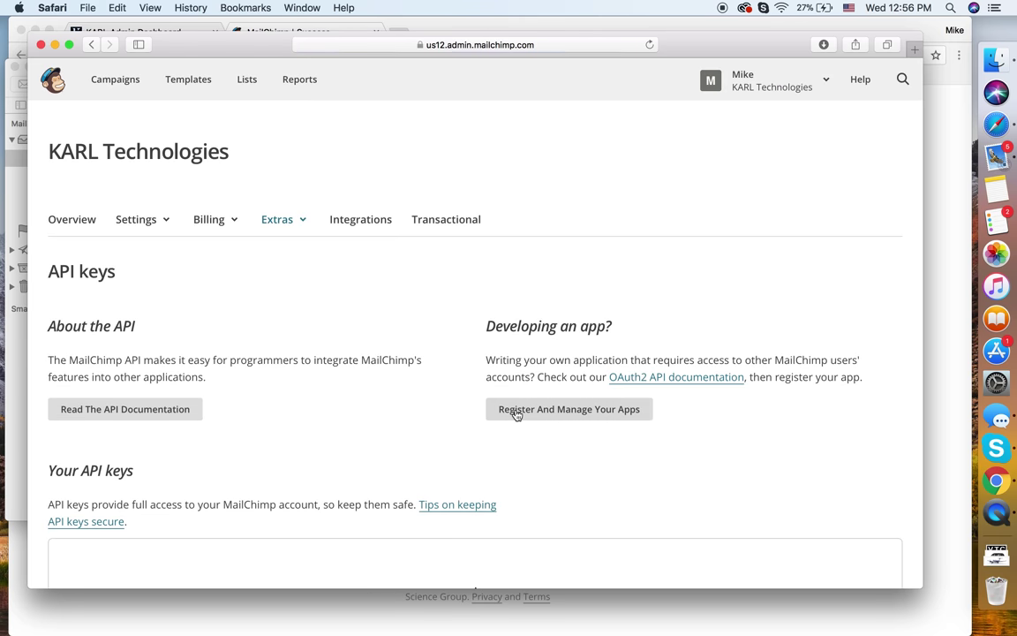
# Generate a new API key and copy it to the clipboard.
pyautogui.scroll(-5, 518, 415)
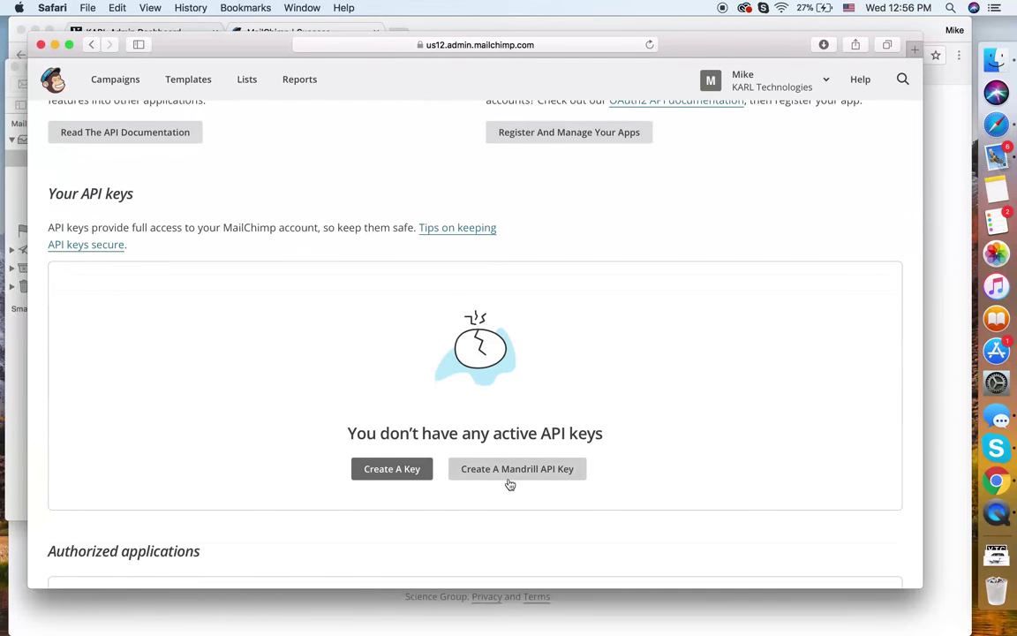
pyautogui.click(399, 473)
pyautogui.scroll(-1, 399, 473)
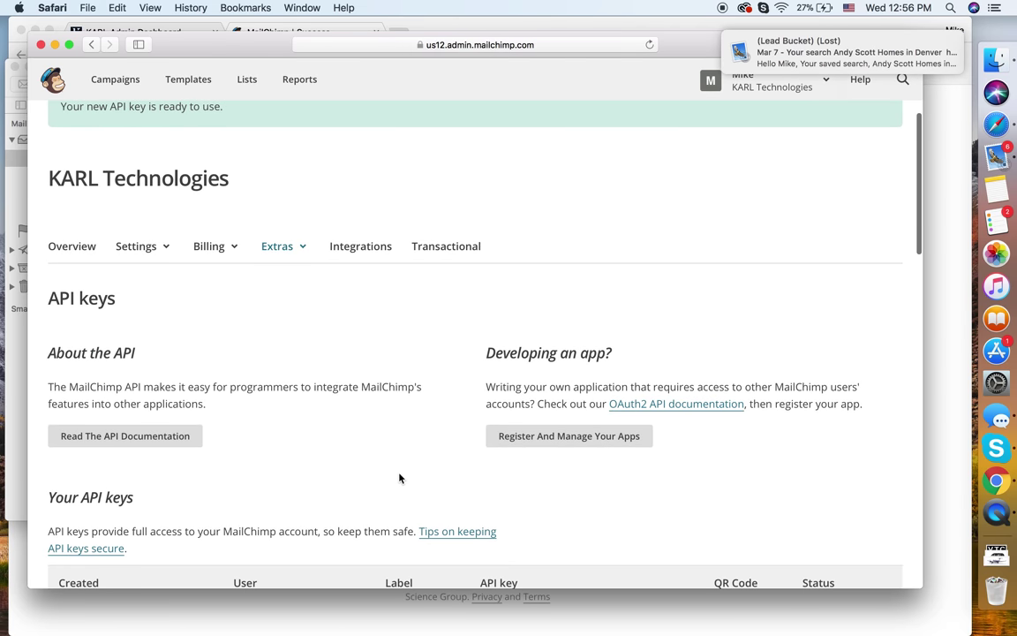
pyautogui.scroll(-2, 245, 377)
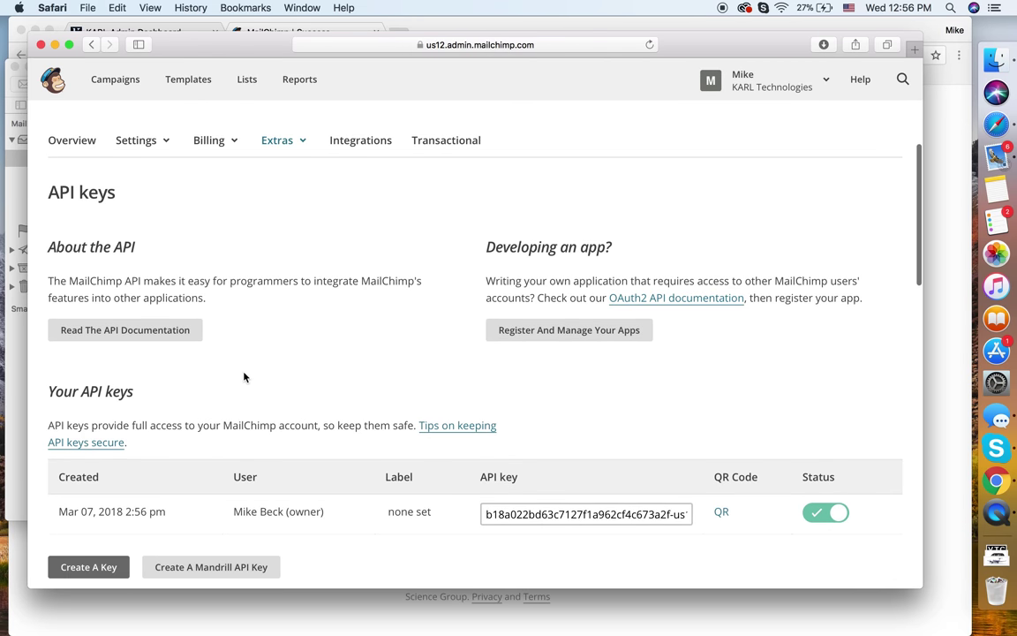
pyautogui.scroll(-1, 244, 377)
pyautogui.click(573, 496)
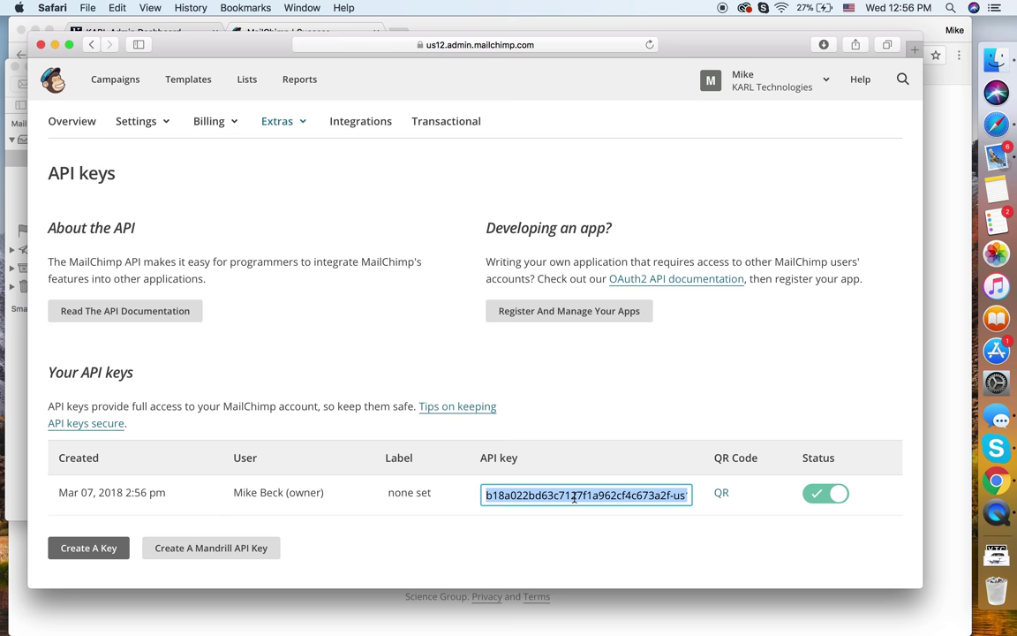
pyautogui.press('super+c')
# Log in to KARL Admin Dashboard in Chrome with the admin email and password.
pyautogui.click(952, 160)
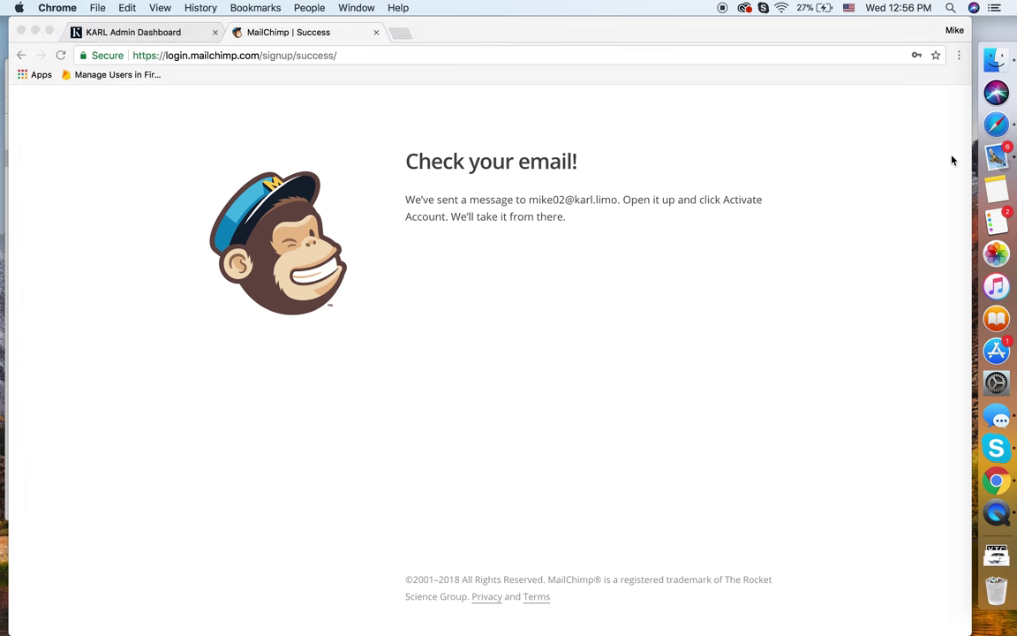
pyautogui.click(137, 31)
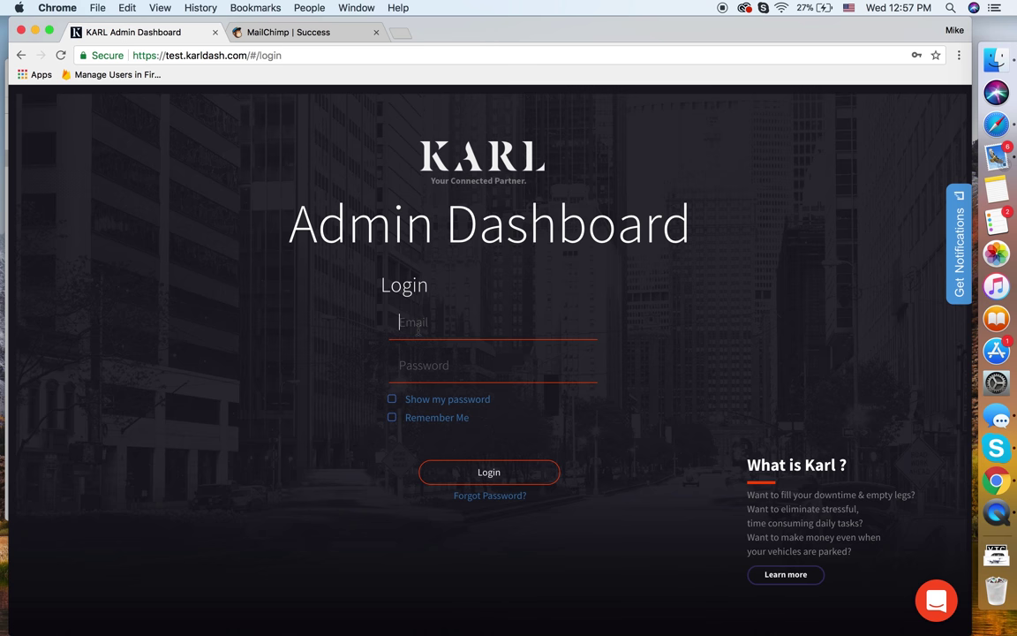
pyautogui.press('Tab')
pyautogui.write('••••••')
pyautogui.click(485, 473)
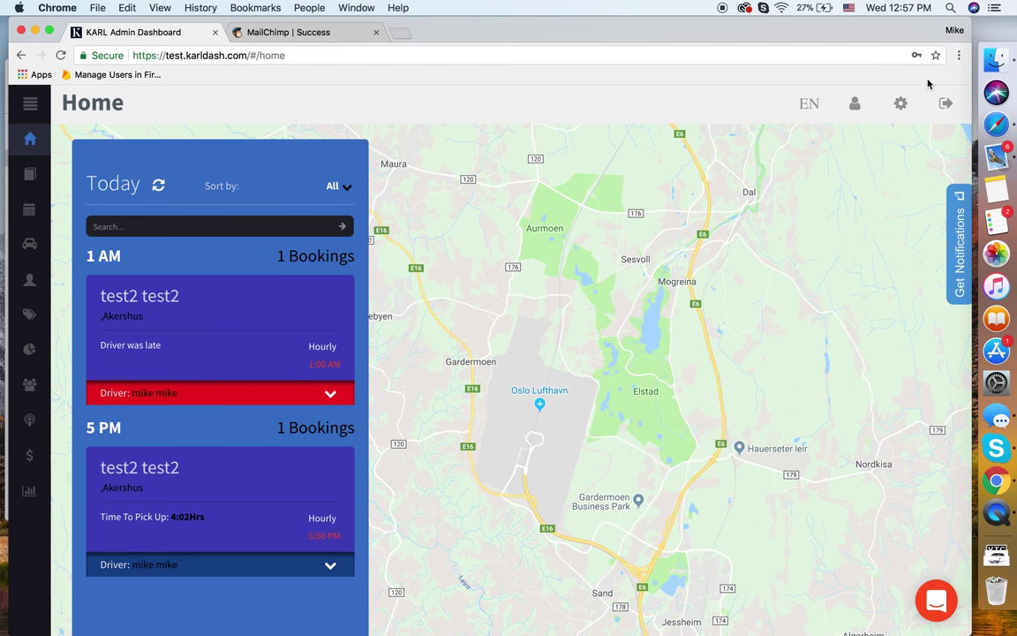
# On the company Profile, paste the MailChimp API key into the integration settings.
pyautogui.click(856, 106)
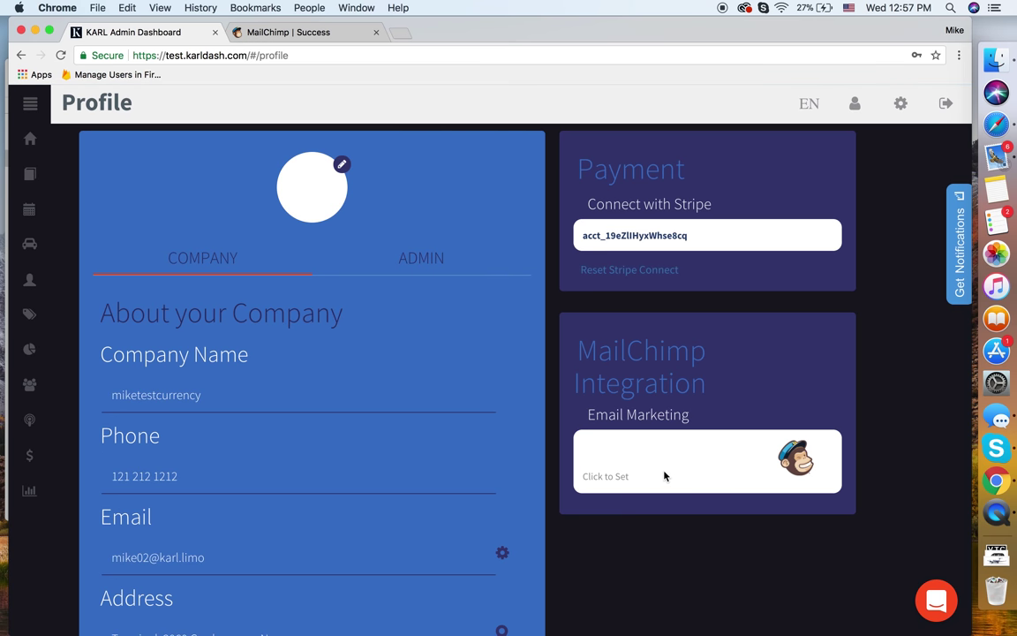
pyautogui.click(666, 477)
pyautogui.click(459, 231)
pyautogui.press('super+v')
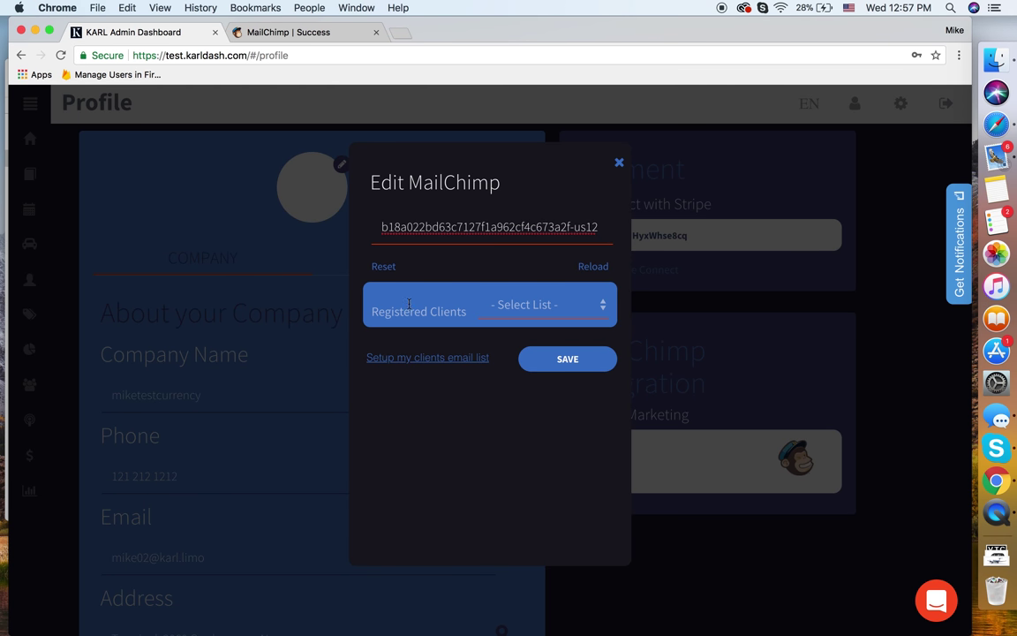
# Map Registered Clients, Paying Clients and VIP Clients lists, granting VIP after over 5 completed rides.
pyautogui.click(517, 307)
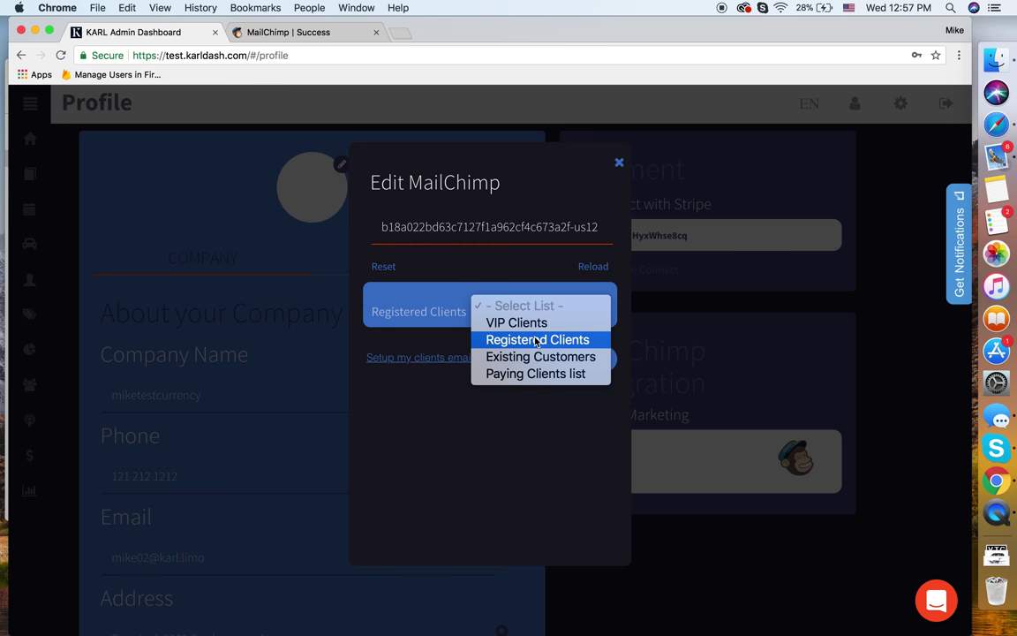
pyautogui.click(536, 341)
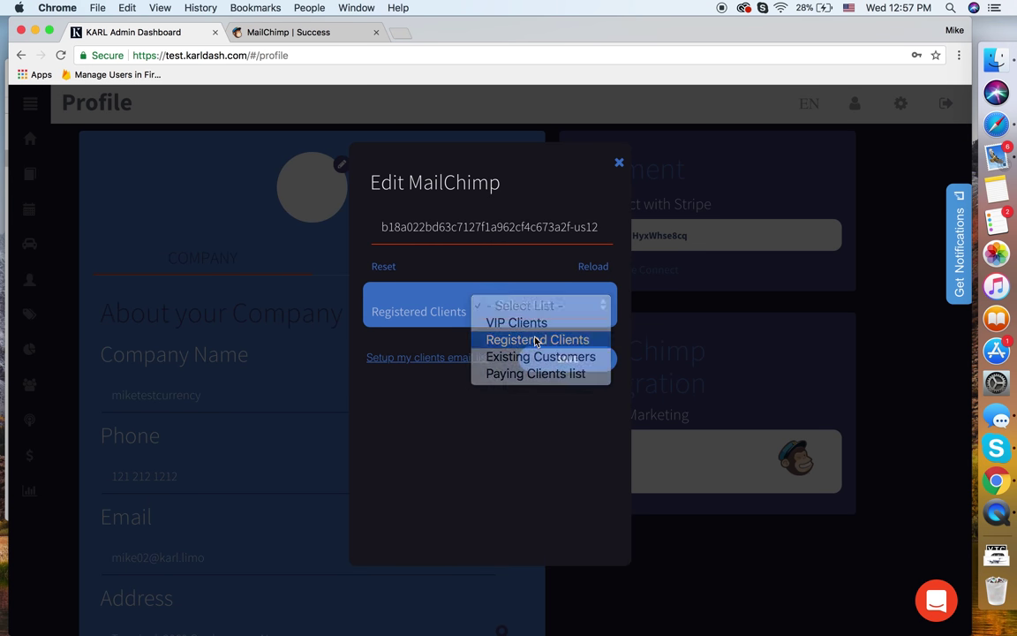
pyautogui.click(442, 358)
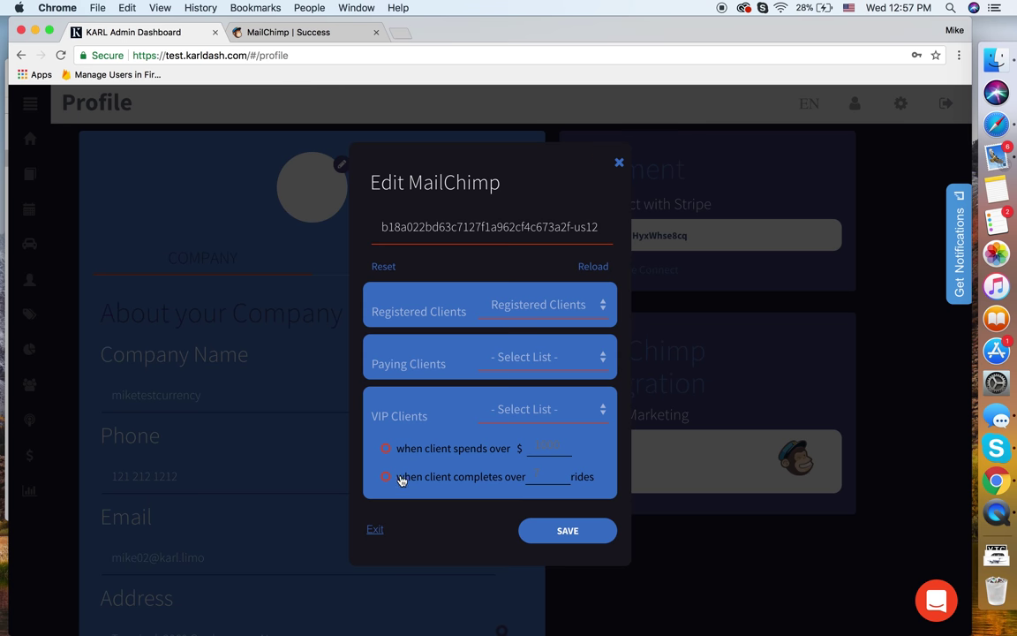
pyautogui.click(545, 360)
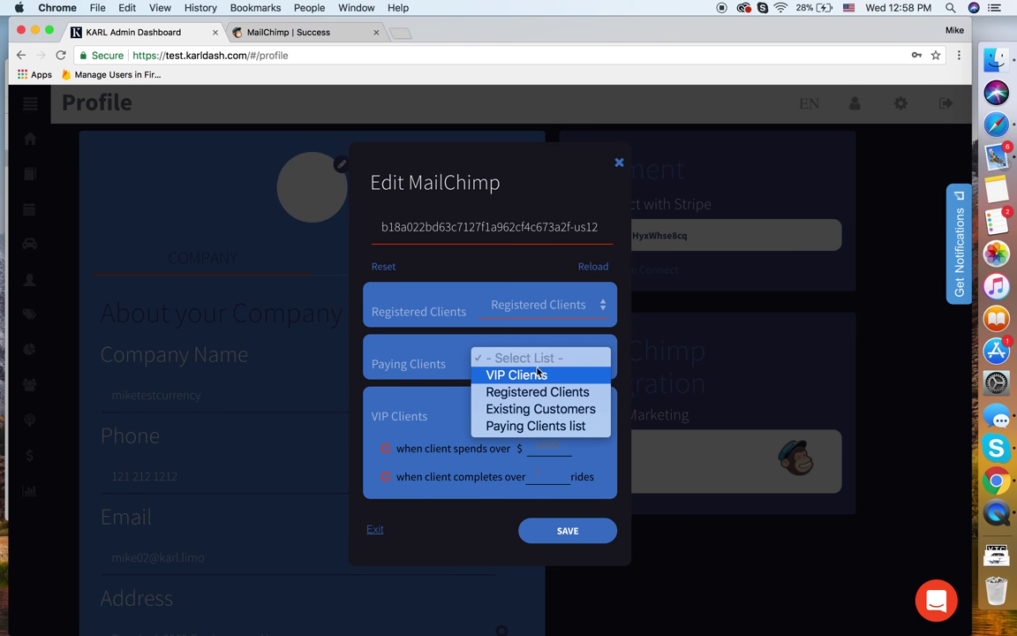
pyautogui.click(542, 427)
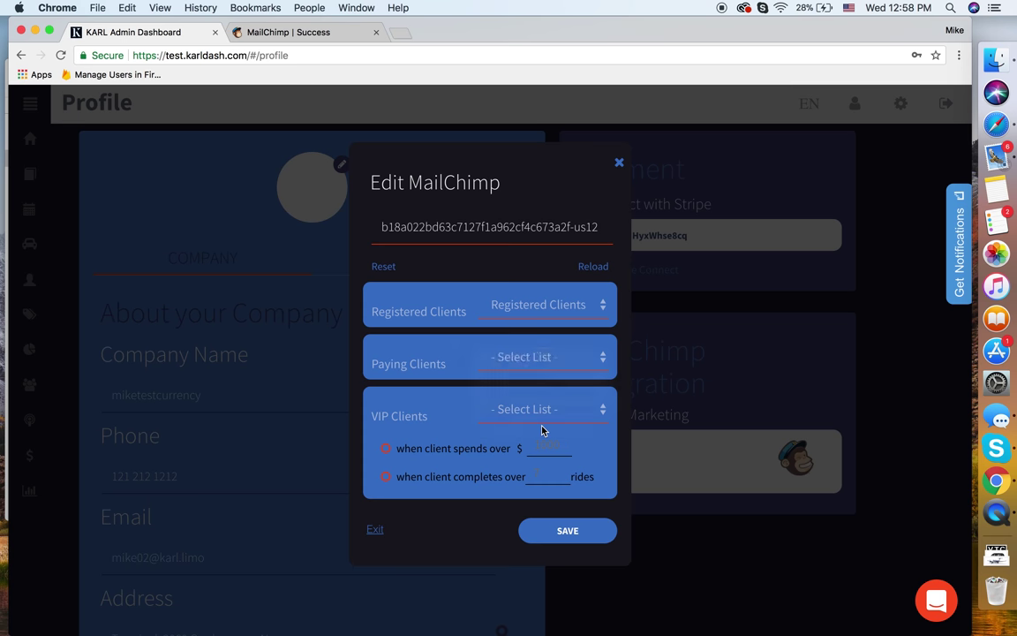
pyautogui.click(515, 415)
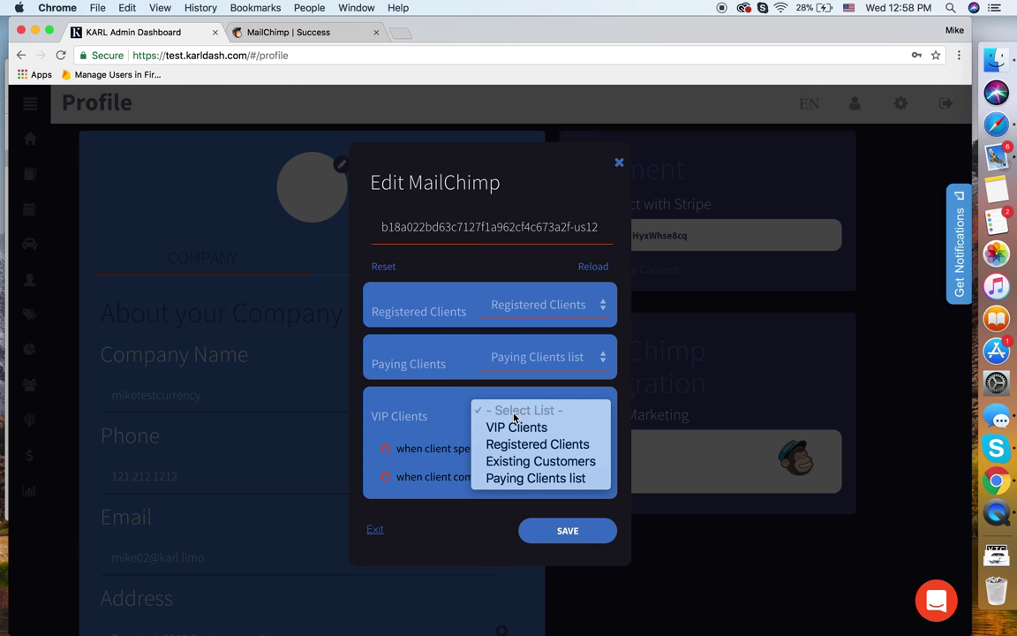
pyautogui.click(511, 427)
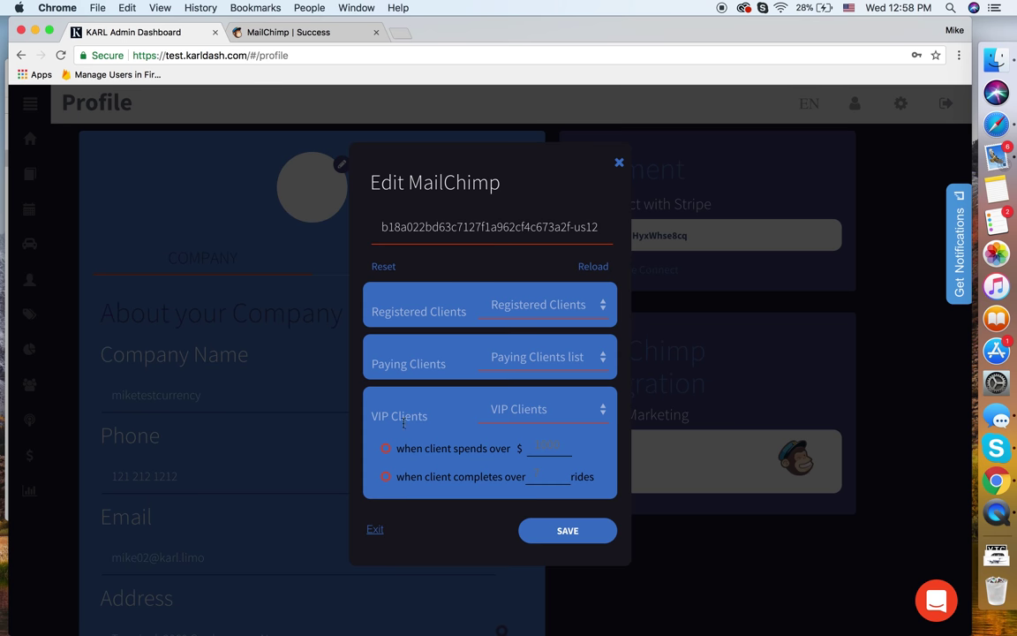
pyautogui.click(385, 478)
pyautogui.click(541, 474)
pyautogui.write('5')
# Save the MailChimp integration settings and close the MailChimp signup success page.
pyautogui.click(549, 534)
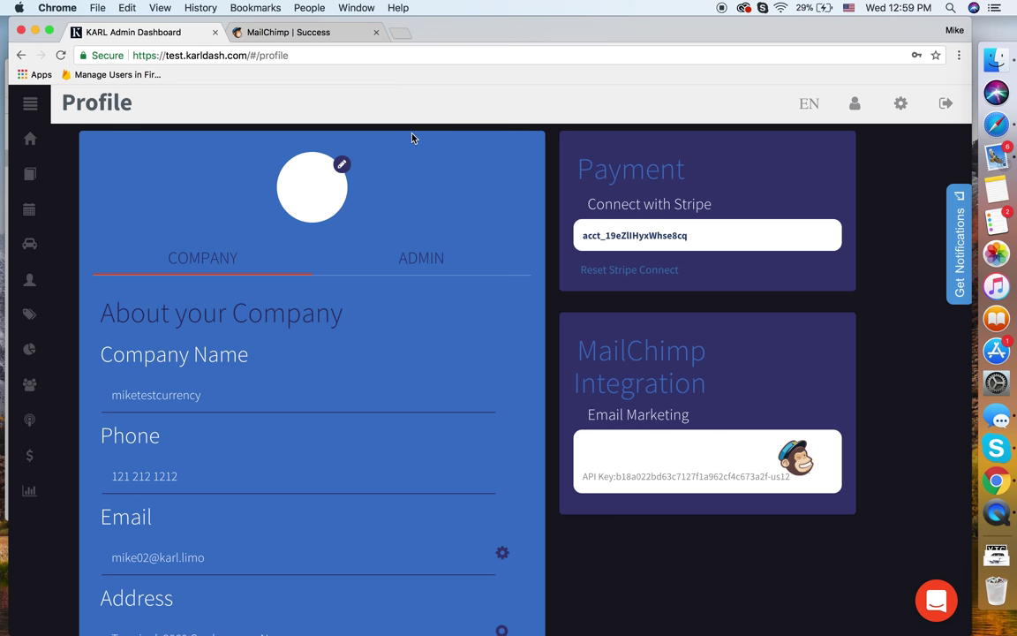
pyautogui.click(336, 35)
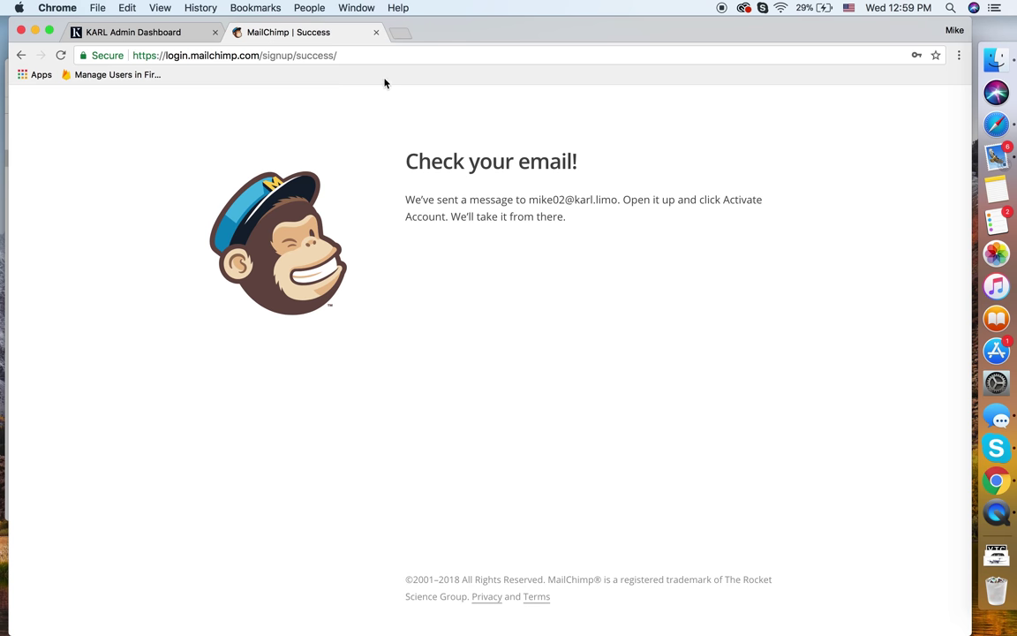
pyautogui.click(377, 33)
# Bring the Safari MailChimp API keys window to the front via Mission Control.
pyautogui.hotkey('ctrl', 'Up')
pyautogui.click(249, 538)
pyautogui.hotkey('ctrl', 'Up')
pyautogui.click(644, 455)
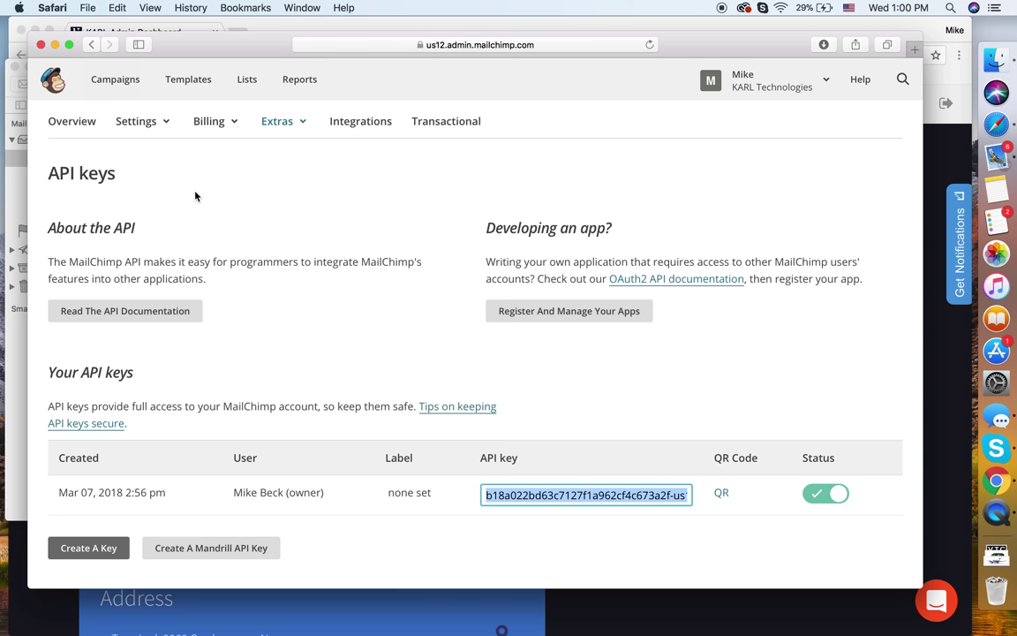
# From Campaigns, create an email campaign and show the Automated email types.
pyautogui.click(119, 81)
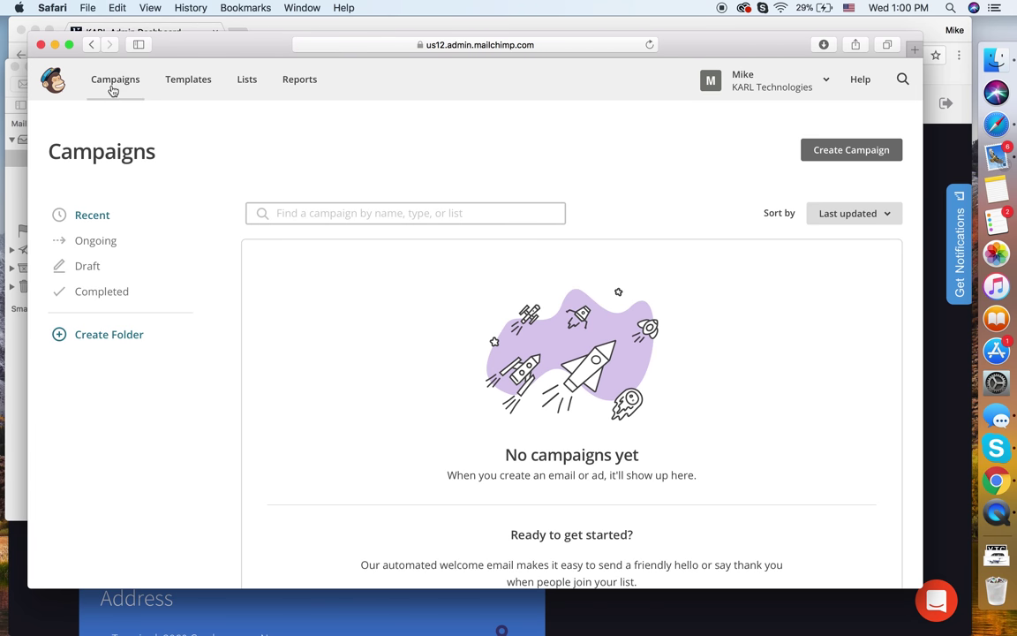
pyautogui.scroll(-1, 244, 239)
pyautogui.scroll(-2, 244, 239)
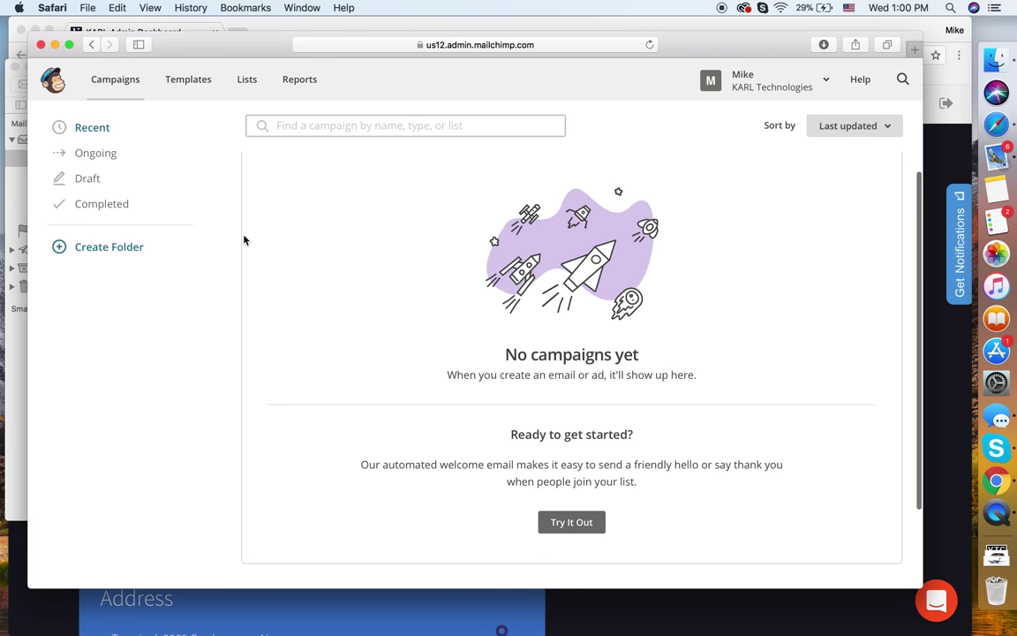
pyautogui.scroll(3, 353, 243)
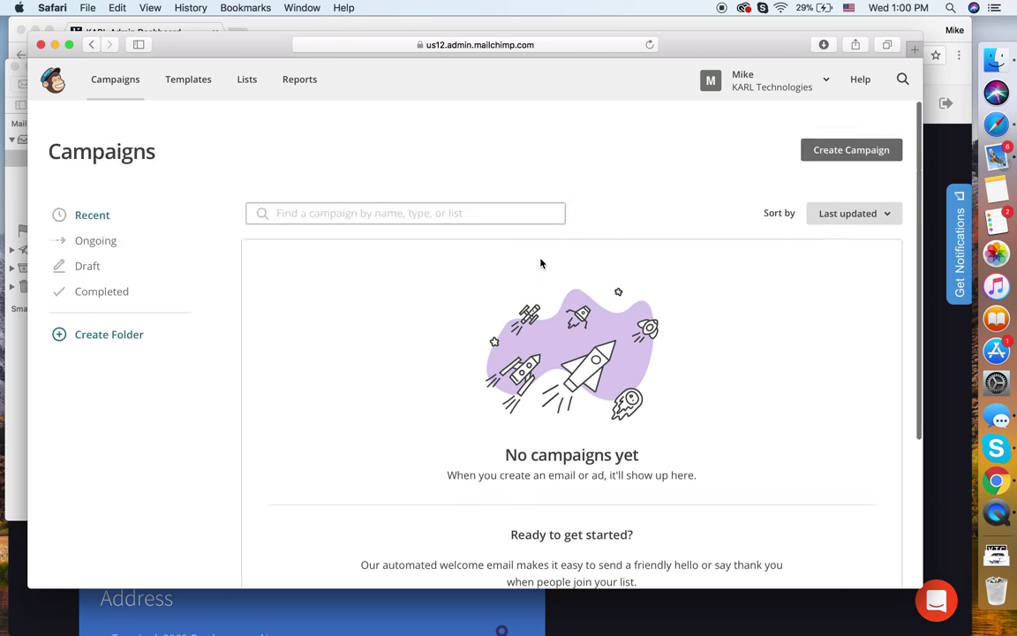
pyautogui.click(874, 152)
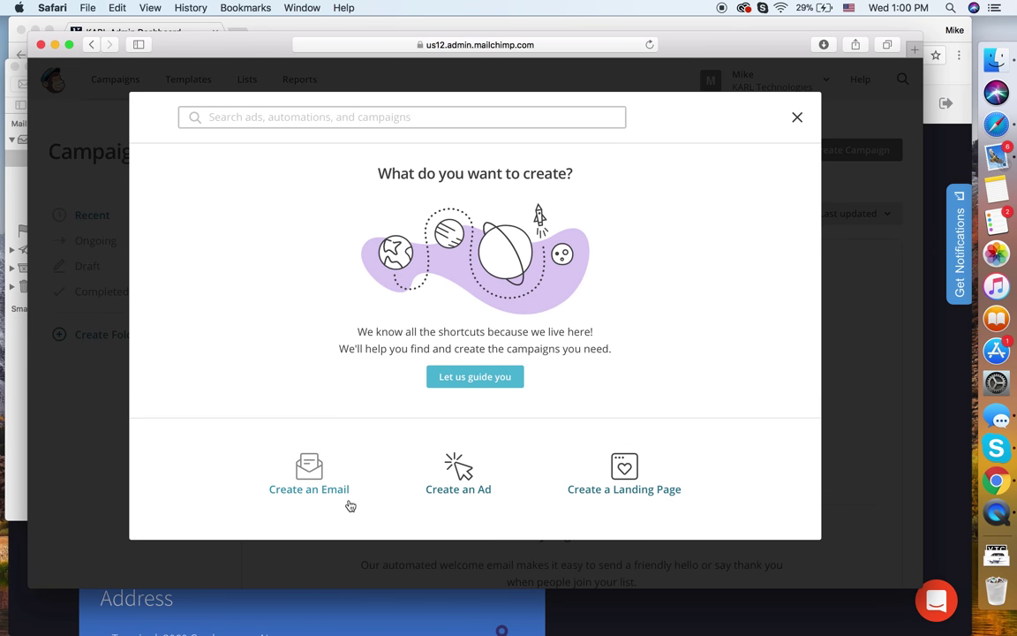
pyautogui.click(312, 475)
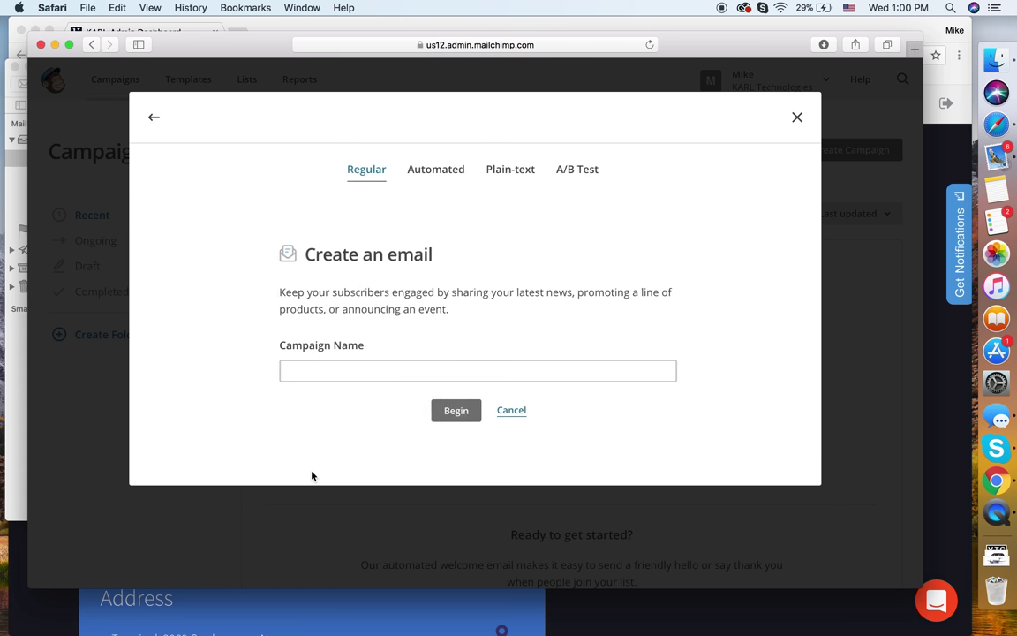
pyautogui.click(428, 179)
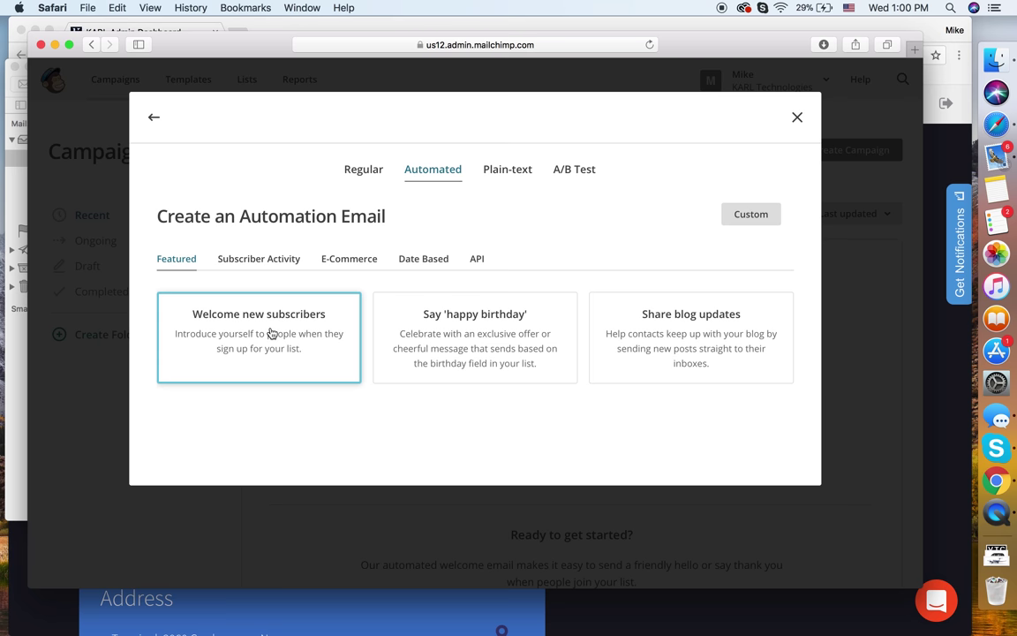
# Choose Welcome new subscribers and name the campaign 'Get my customers to download my app'.
pyautogui.click(272, 333)
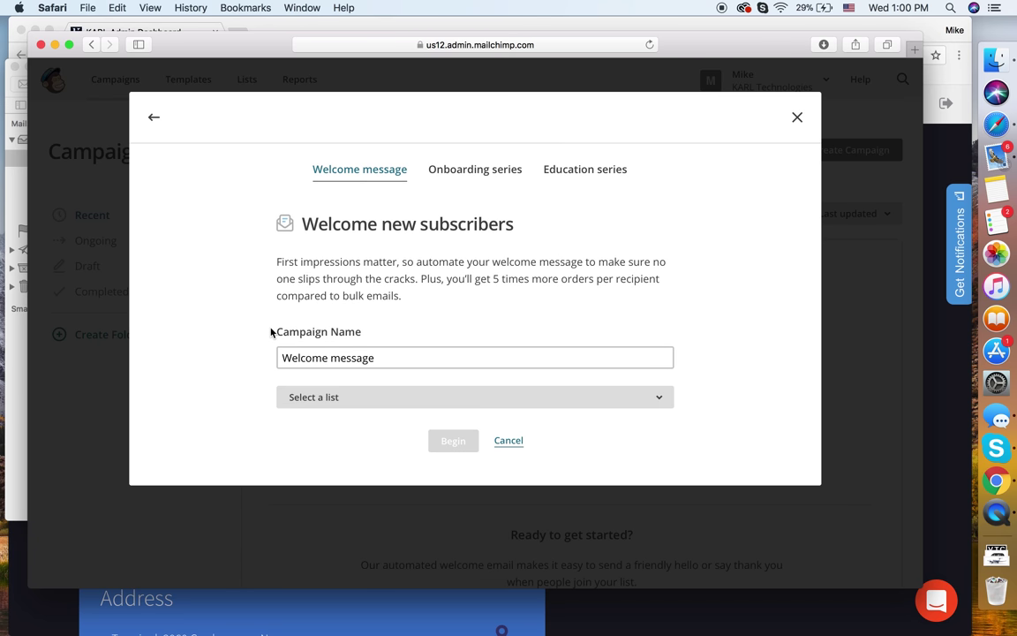
pyautogui.moveTo(387, 357); pyautogui.dragTo(254, 349)
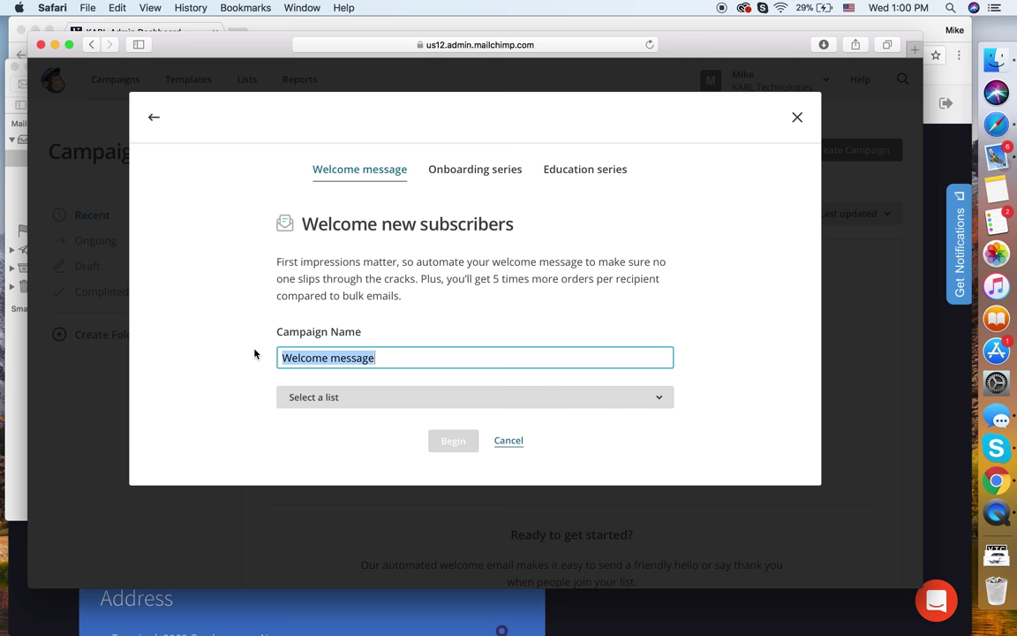
pyautogui.write('Push ')
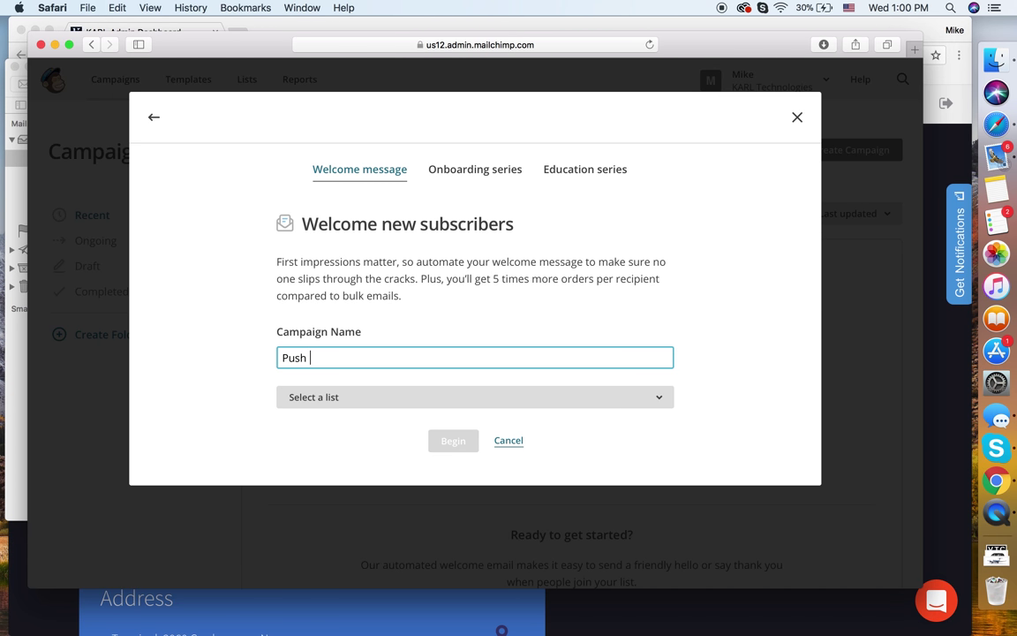
pyautogui.write('registered clients')
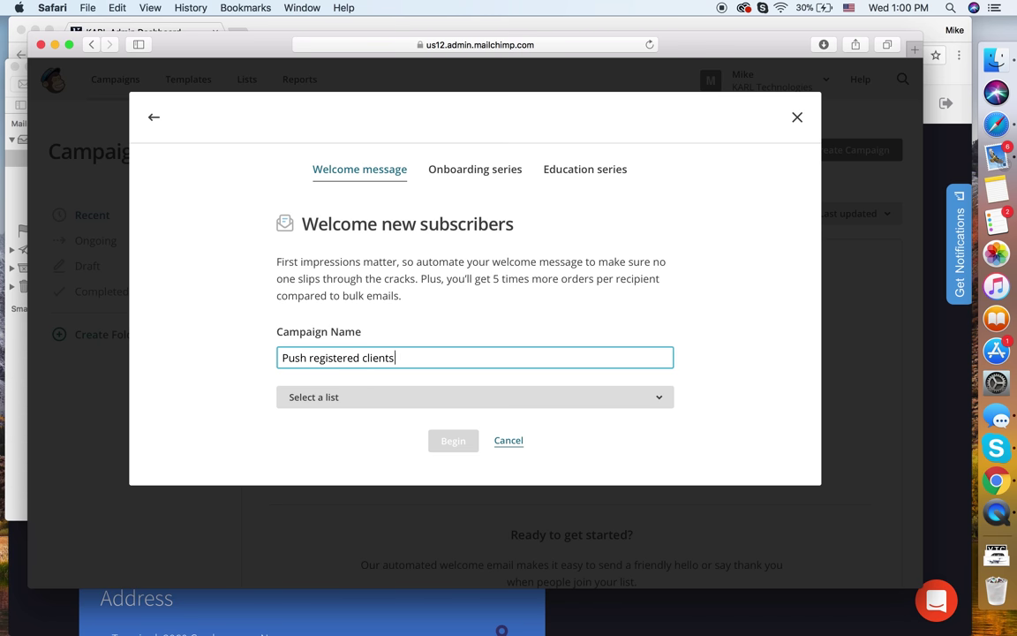
pyautogui.write(' to make a first booking')
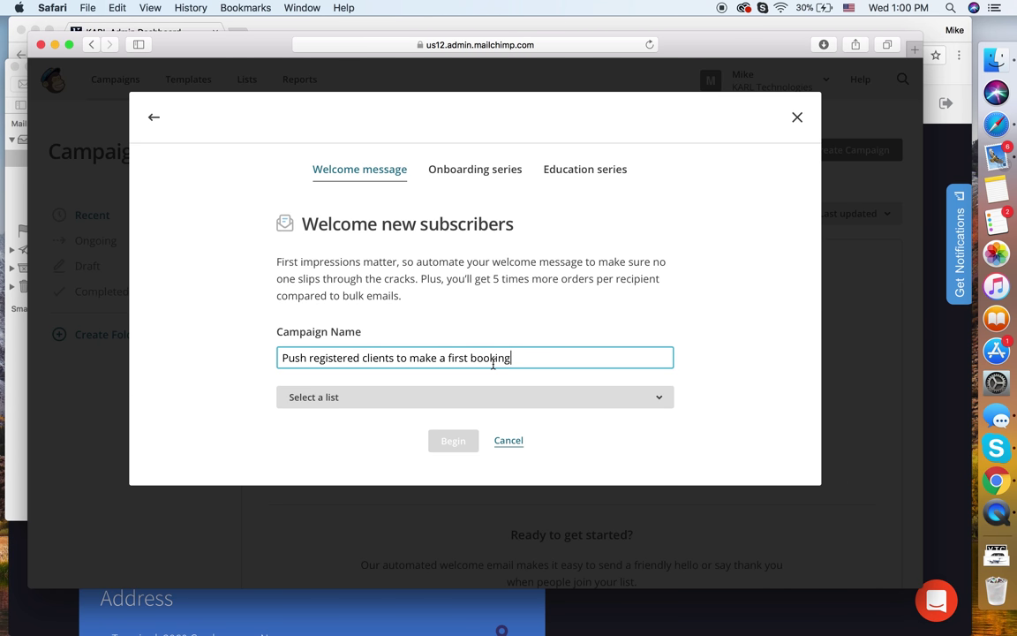
pyautogui.moveTo(518, 357); pyautogui.dragTo(278, 357)
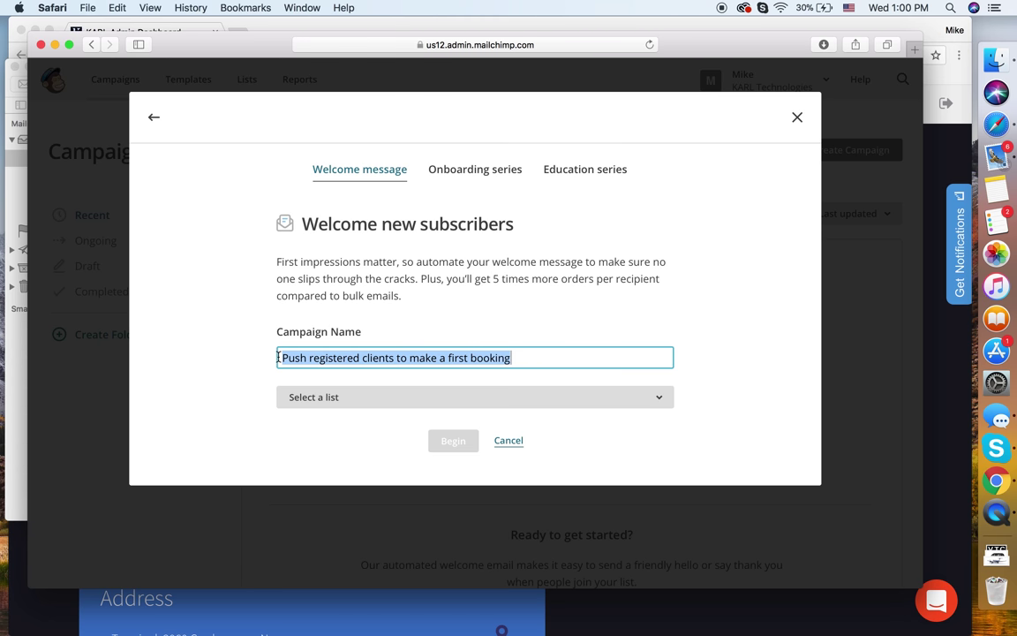
pyautogui.write('Get')
pyautogui.press('BackSpace')
pyautogui.press('BackSpace')
pyautogui.write('et my customer')
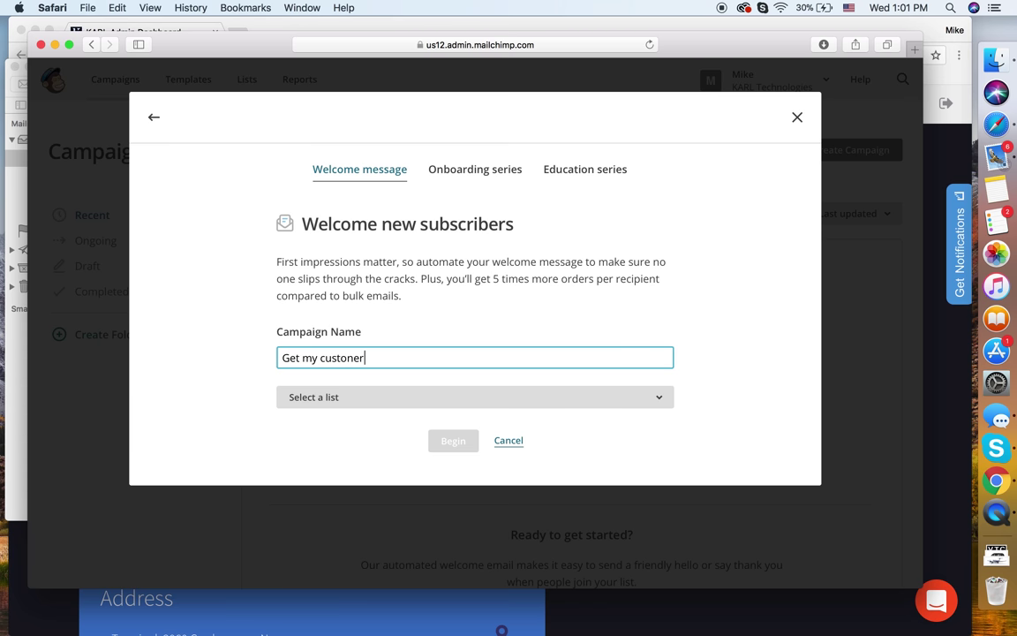
pyautogui.press('BackSpace')
pyautogui.press('BackSpace')
pyautogui.press('BackSpace')
pyautogui.write('mers to download my app')
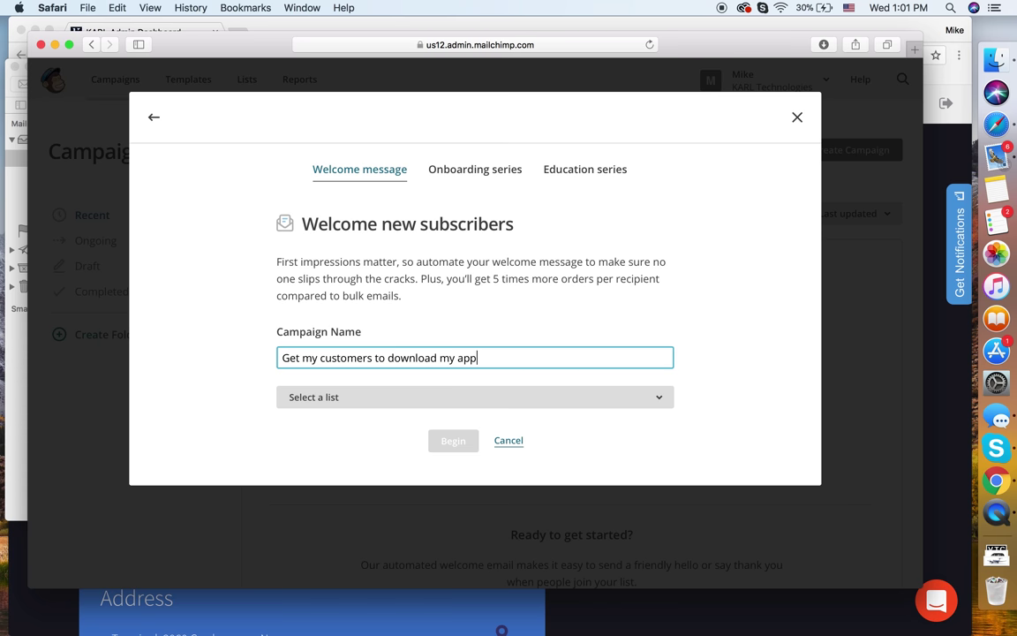
# Target the Existing Customers list and begin building the automation.
pyautogui.click(333, 397)
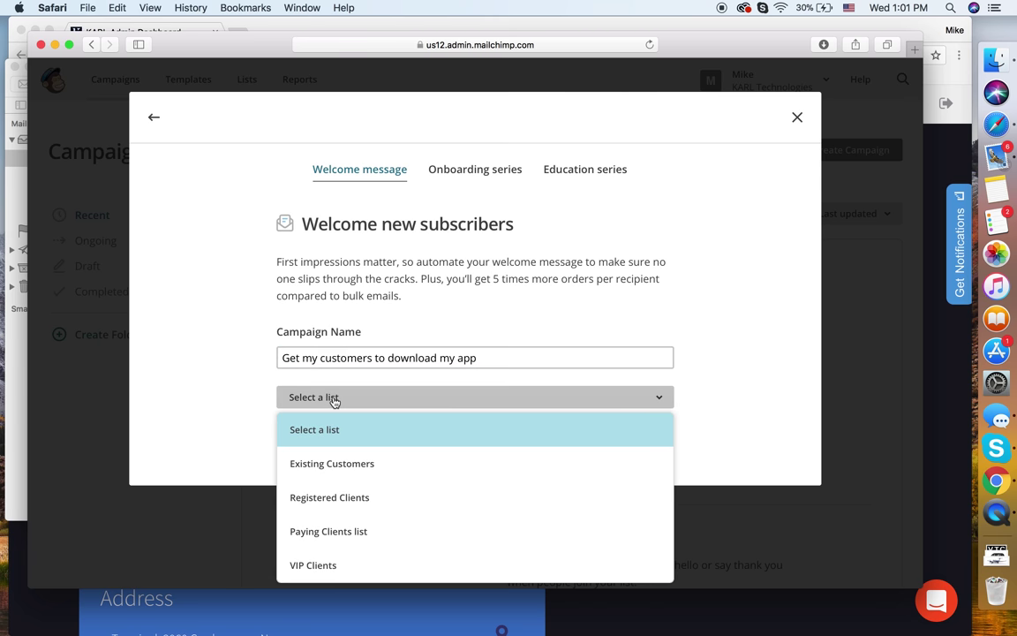
pyautogui.click(361, 466)
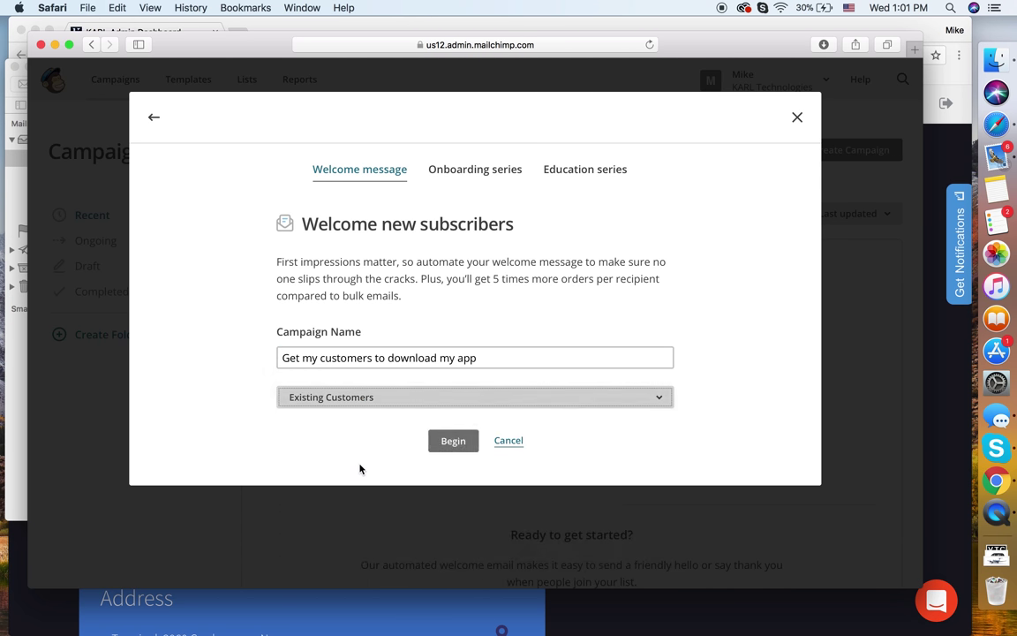
pyautogui.click(443, 448)
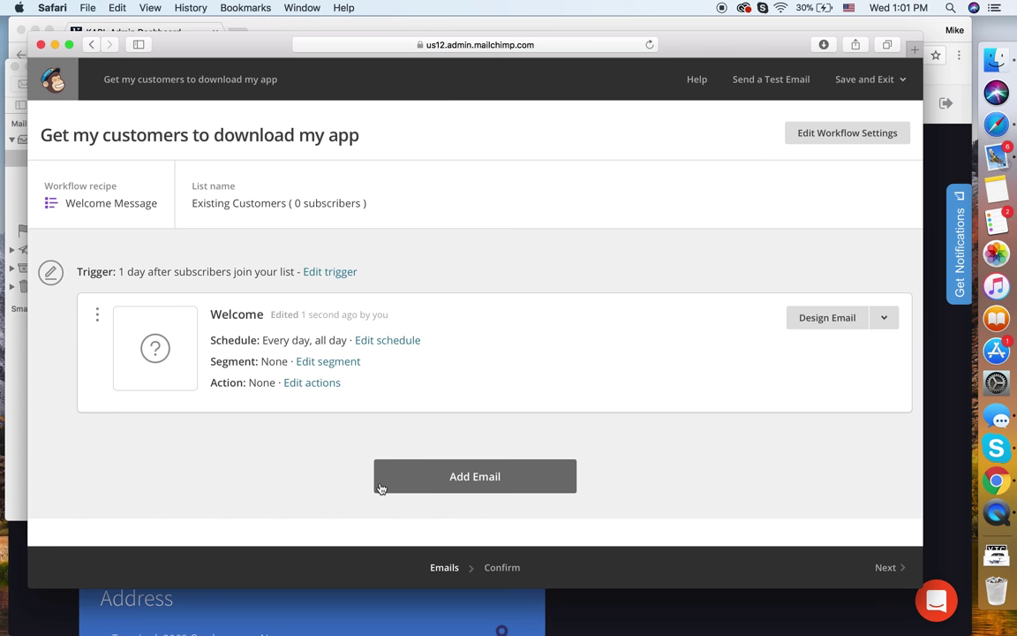
# Set the trigger delay to immediately, also fire on imported subscribers, and update it.
pyautogui.click(330, 272)
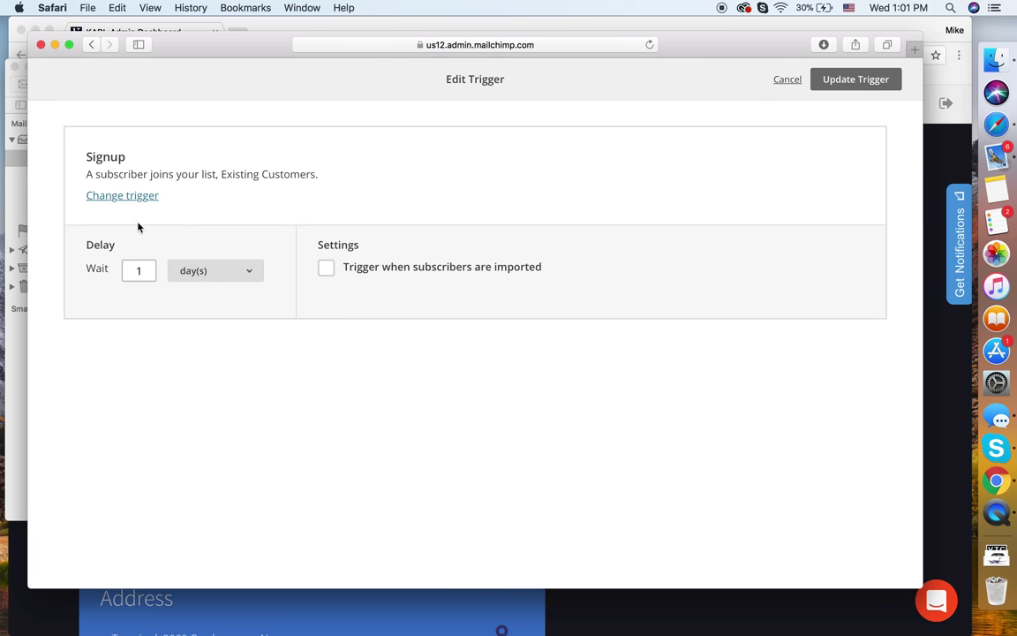
pyautogui.click(262, 274)
pyautogui.click(220, 245)
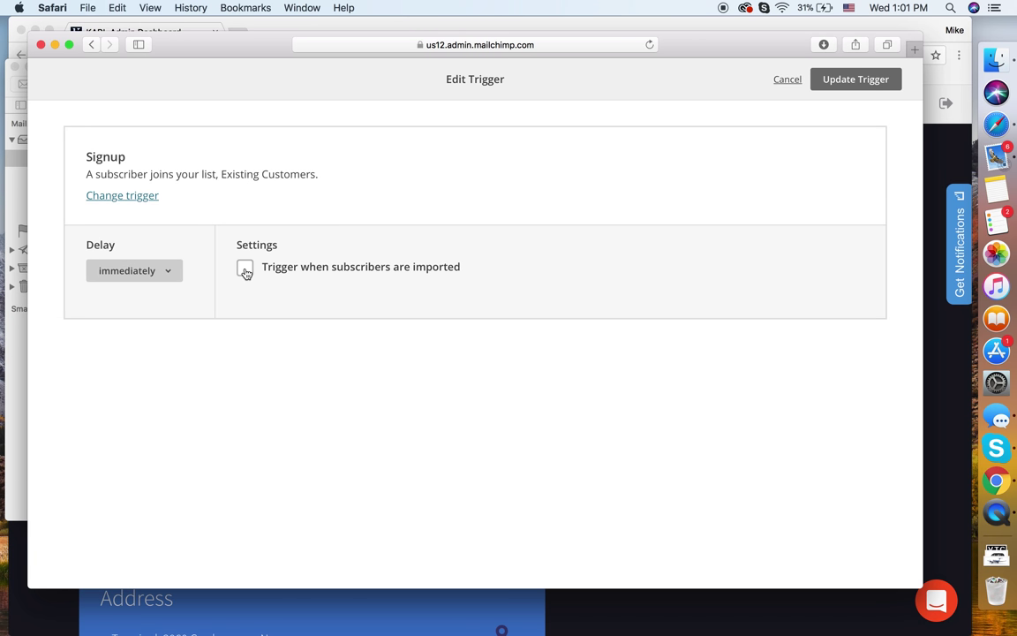
pyautogui.click(245, 270)
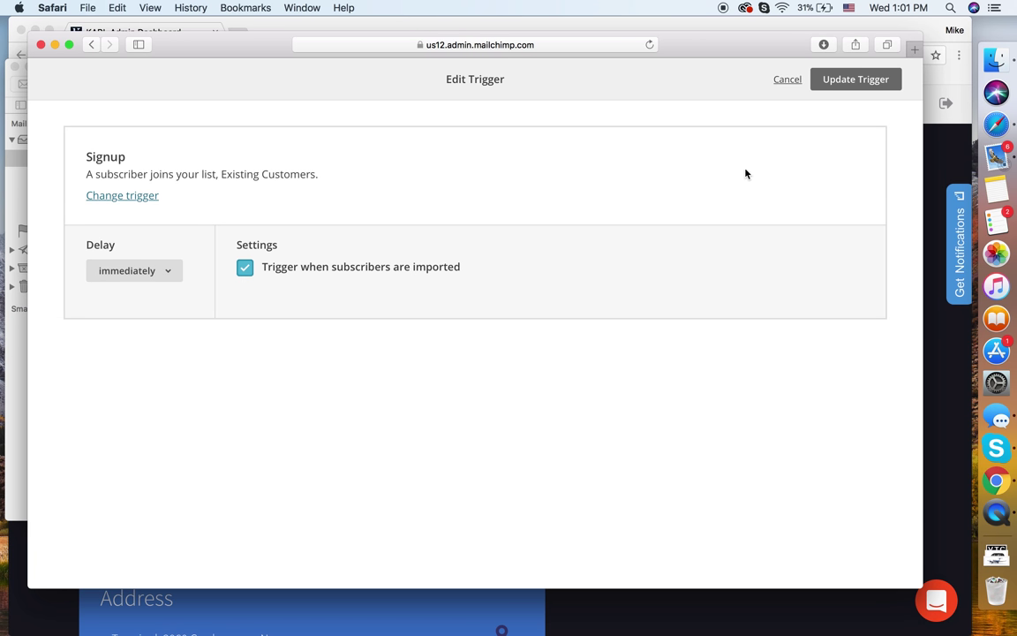
pyautogui.click(849, 81)
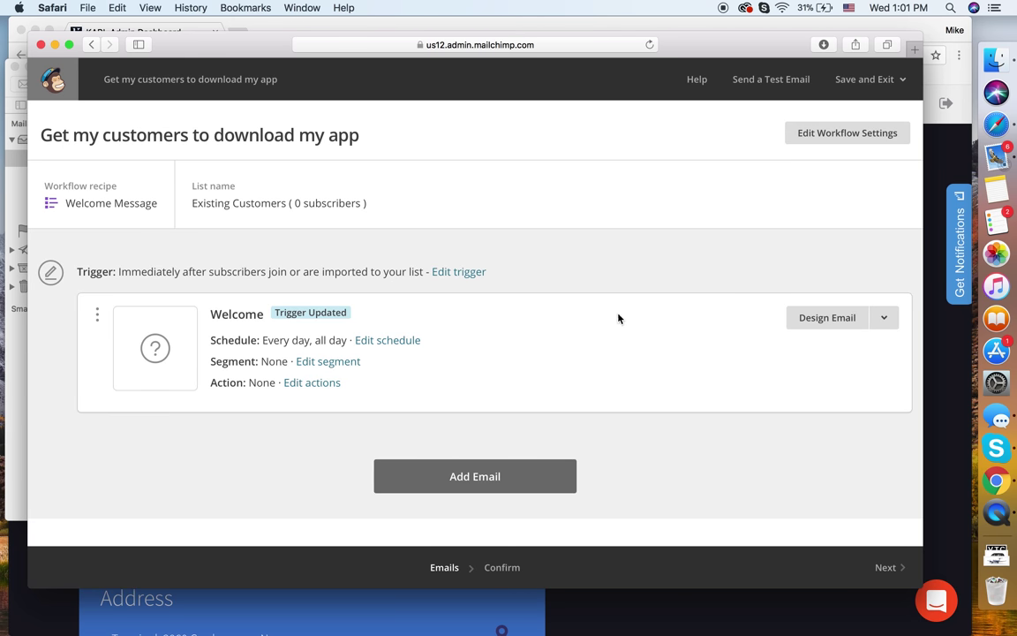
# Name the welcome email 'email #1' with subject 'We developed our own app to ease your booking process'.
pyautogui.click(827, 320)
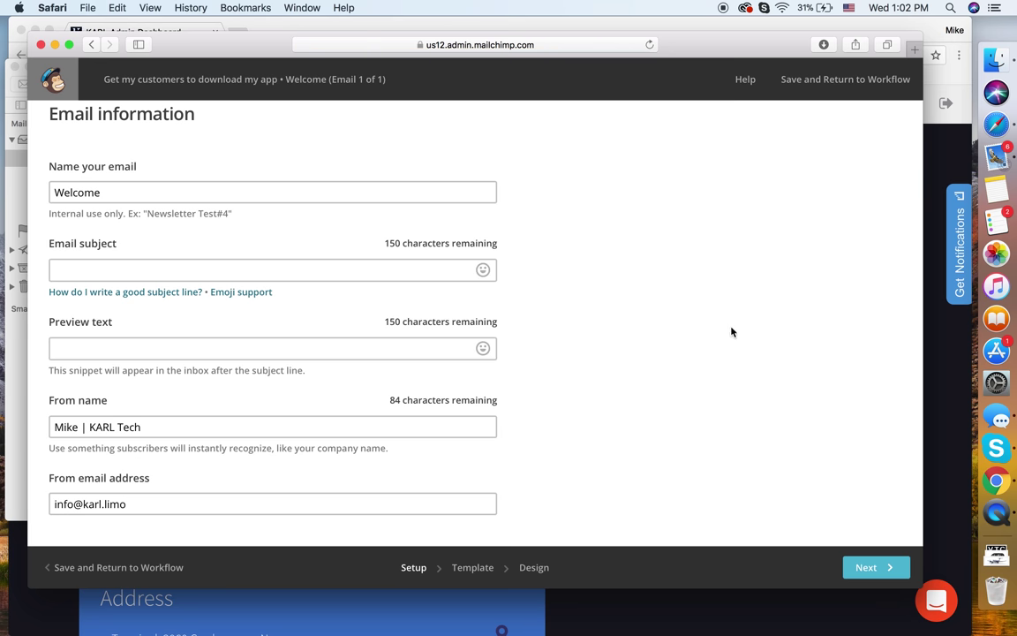
pyautogui.moveTo(127, 190); pyautogui.dragTo(20, 192)
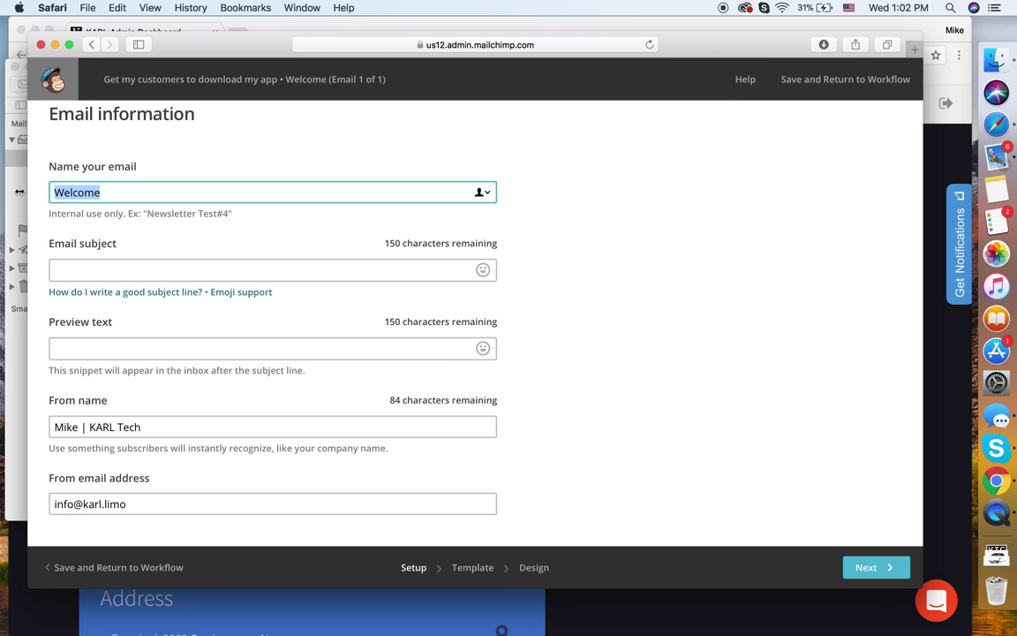
pyautogui.write('email ')
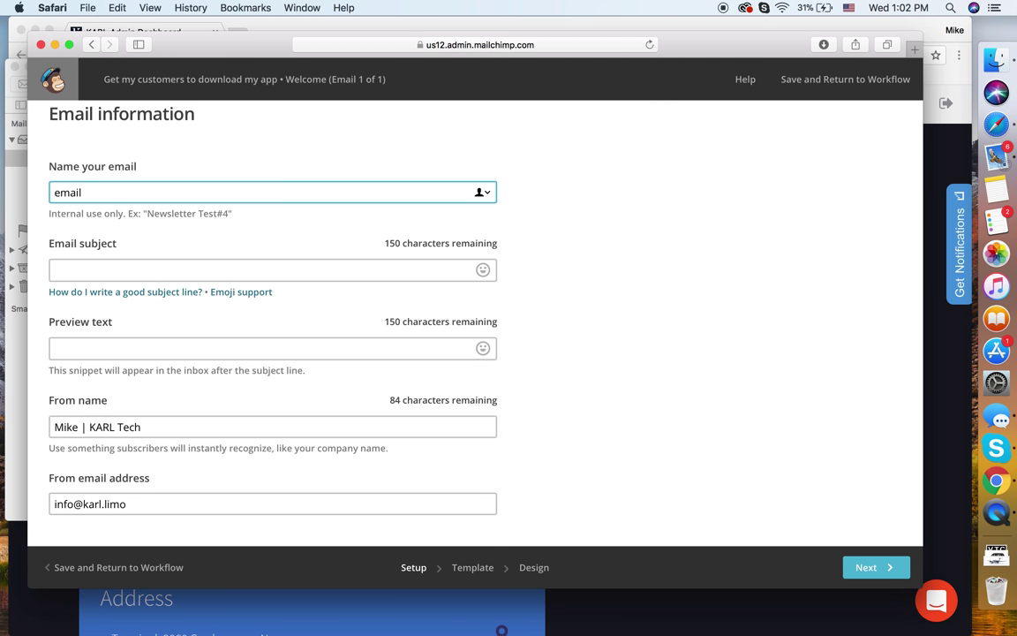
pyautogui.write('#1')
pyautogui.click(84, 270)
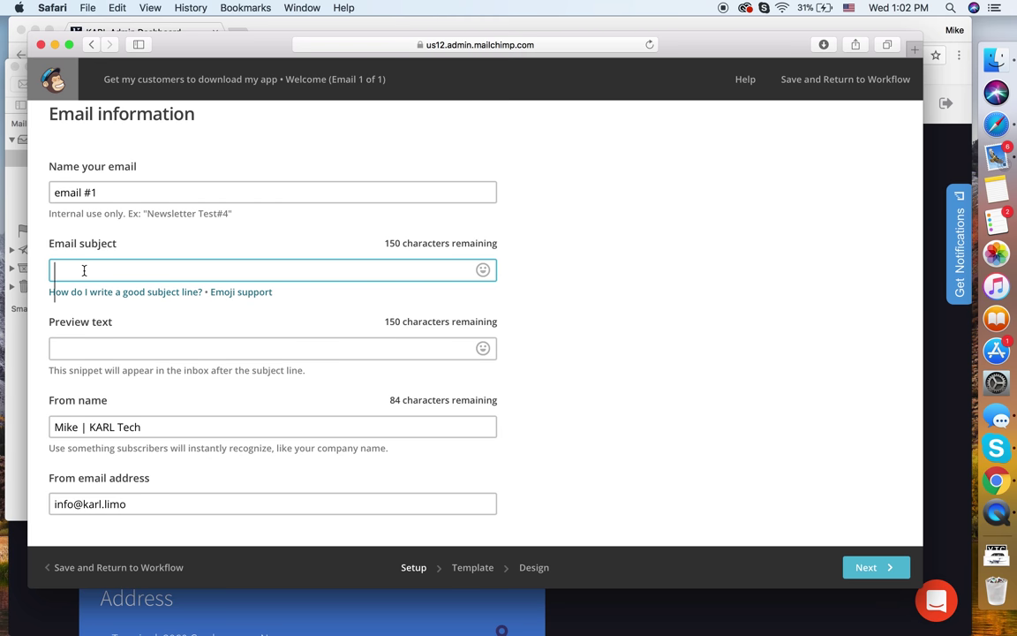
pyautogui.write('We developed our own ap')
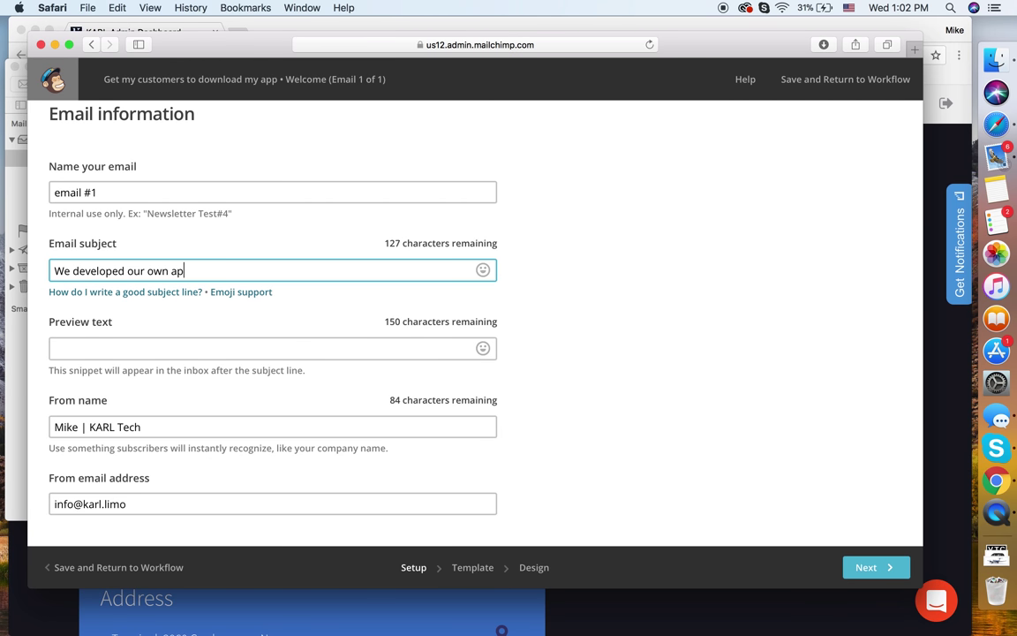
pyautogui.write('p to ease your bo')
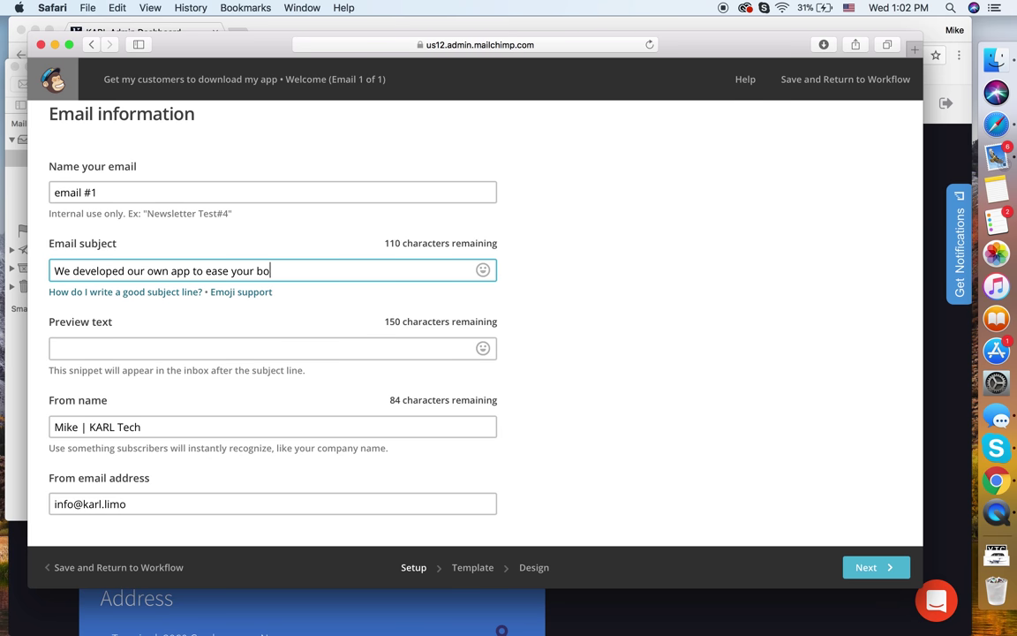
pyautogui.write('oking process')
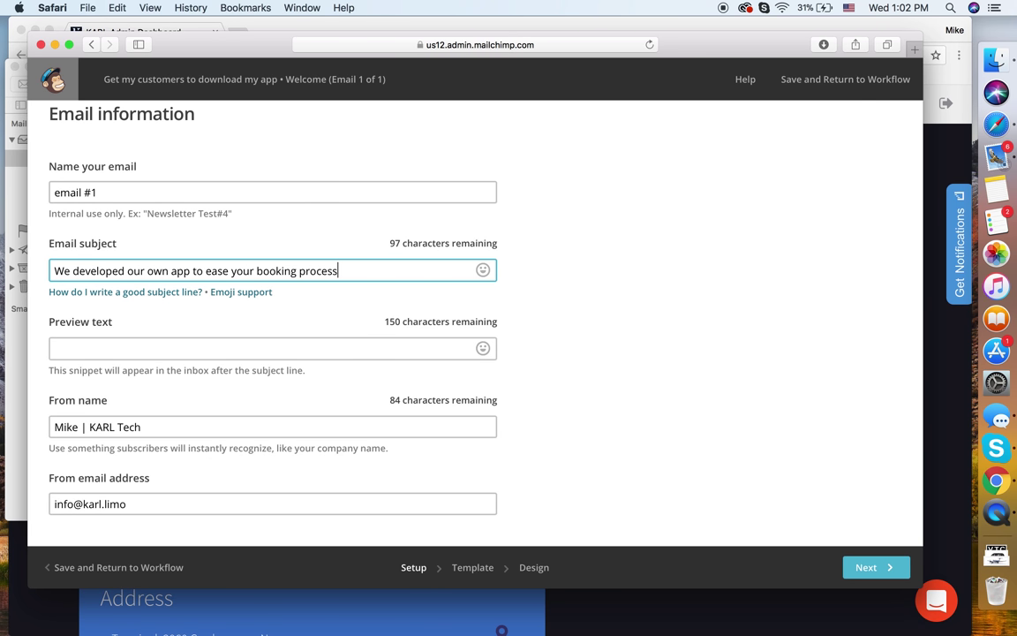
pyautogui.click(74, 348)
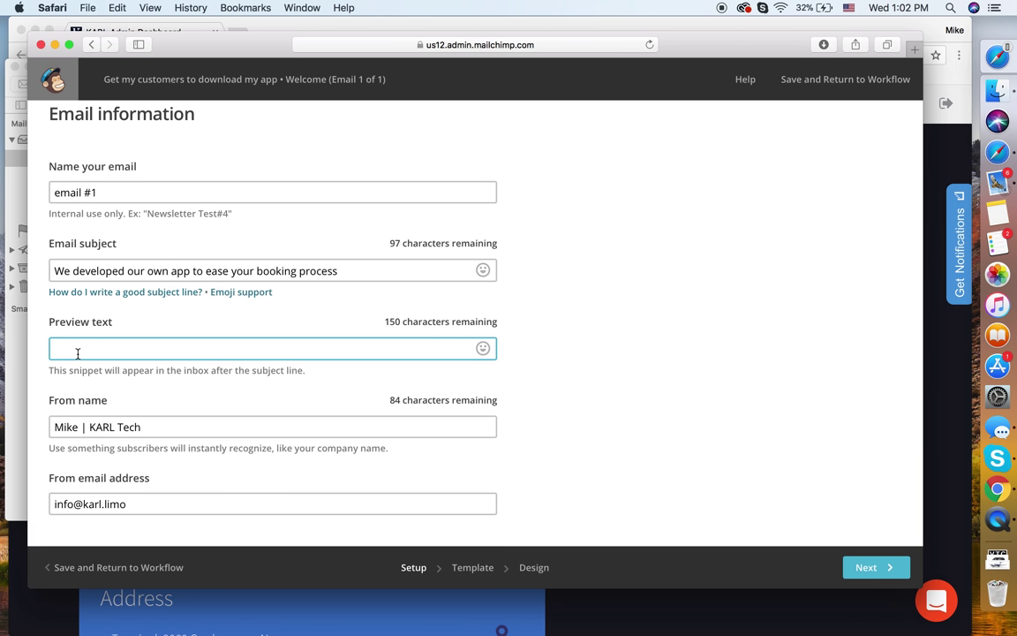
# Enter preview text about booking rides 24/7 with instant pricing via our own app, then continue.
pyautogui.write('In order to make your booking expe')
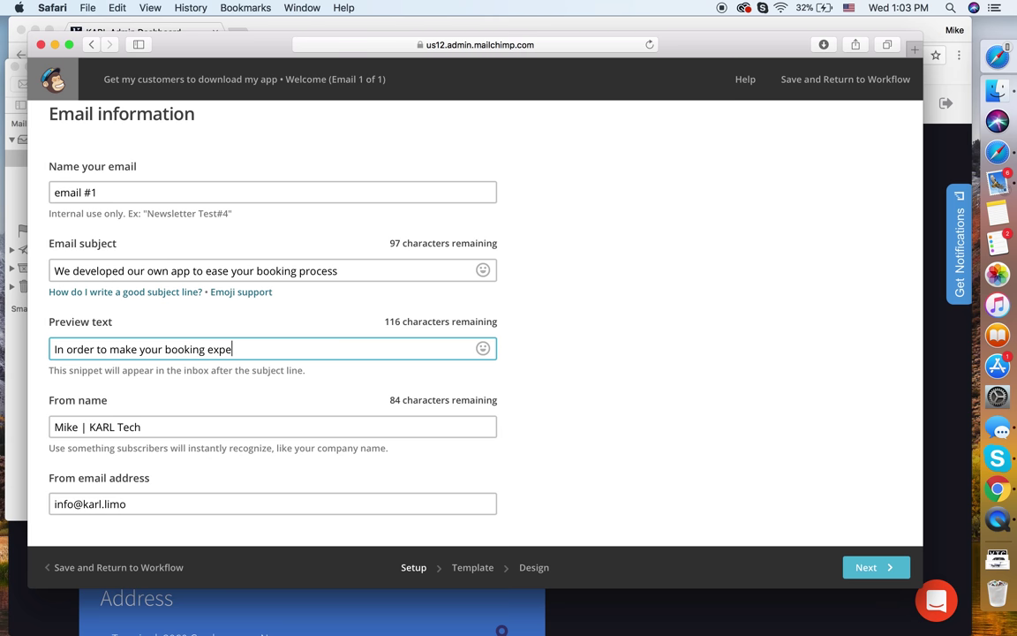
pyautogui.write('rience ')
pyautogui.write('b')
pyautogui.write('mo')
pyautogui.write('re satisfyin')
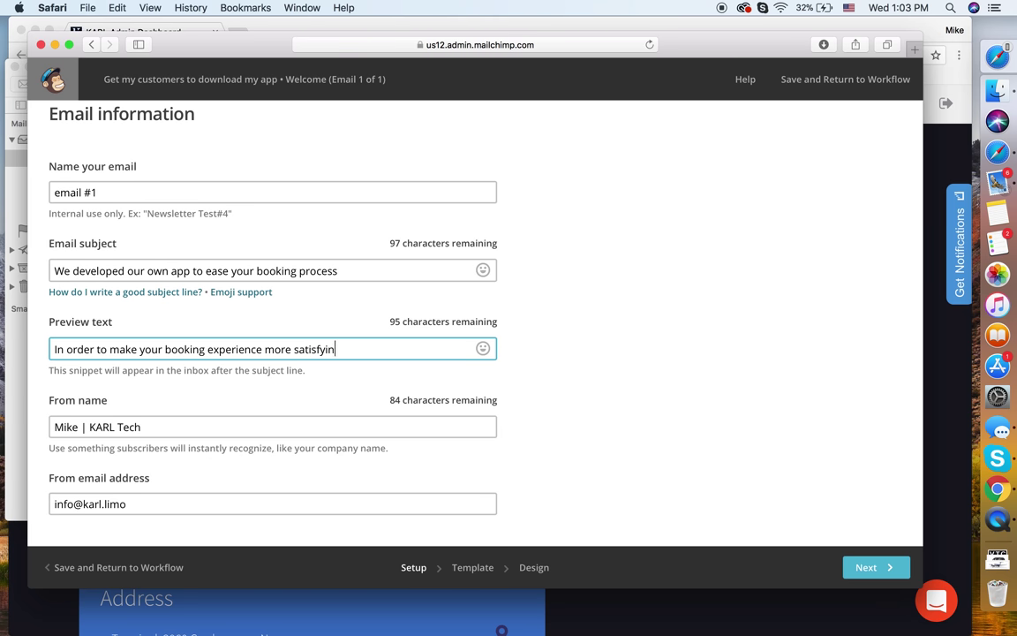
pyautogui.write('g, we develop')
pyautogui.write('ed ou')
pyautogui.write('r won a')
pyautogui.press('BackSpace')
pyautogui.press('BackSpace')
pyautogui.write('own app')
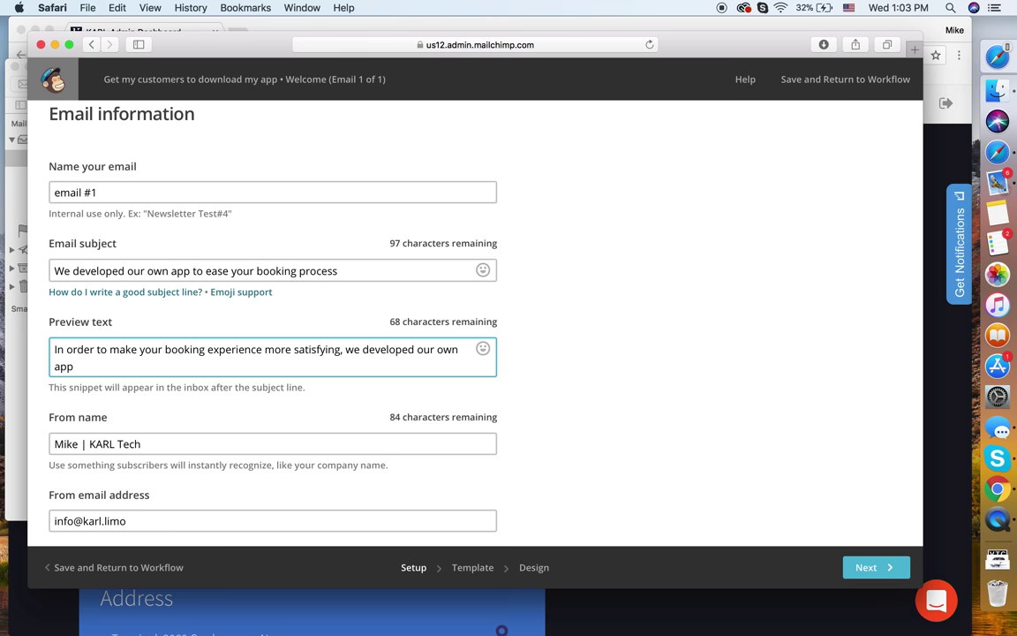
pyautogui.write('. You')
pyautogui.press('BackSpace')
pyautogui.press('BackSpace')
pyautogui.press('BackSpace')
pyautogui.write('ou can book rides with us 24/7')
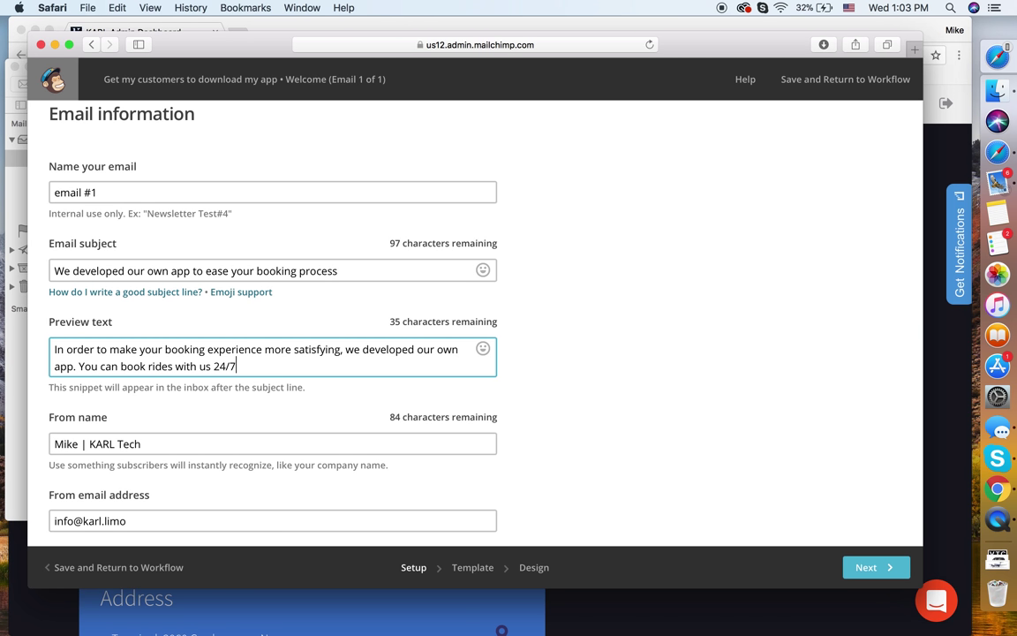
pyautogui.write(', get instant pricing a')
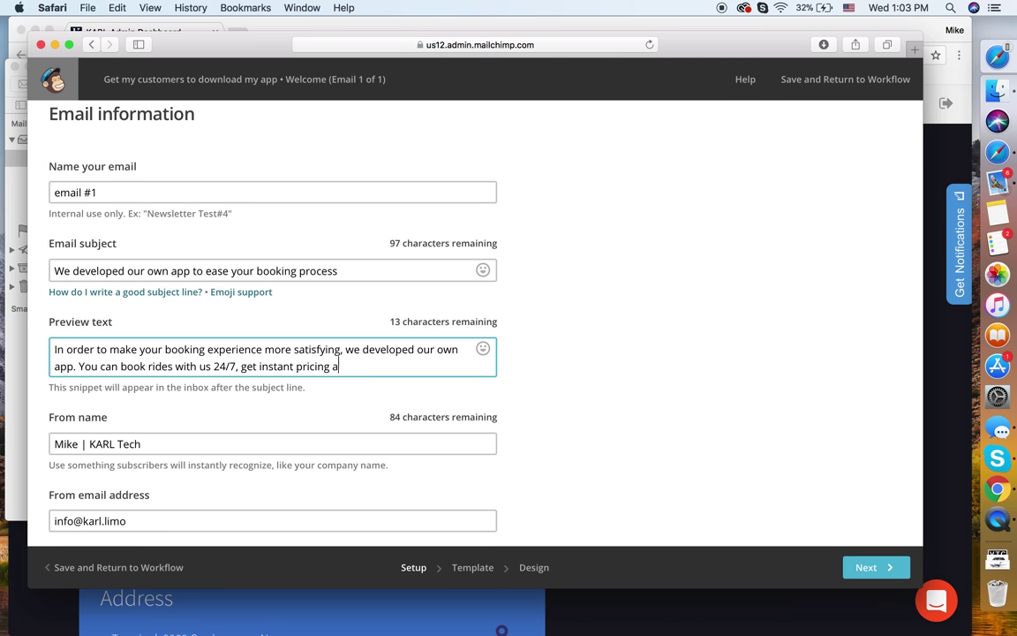
pyautogui.write('nd tra')
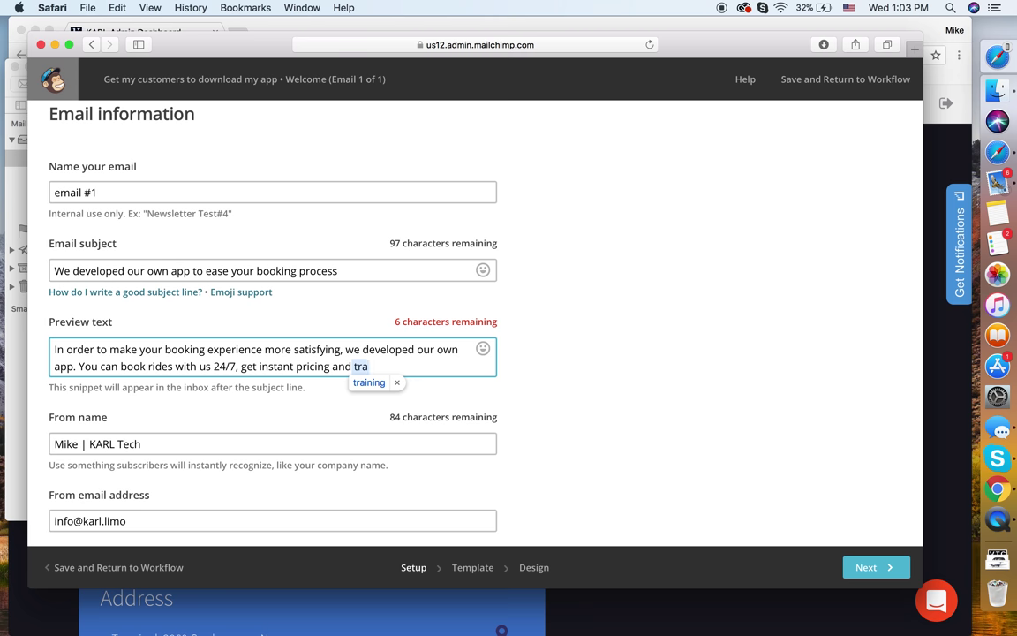
pyautogui.write('ck you')
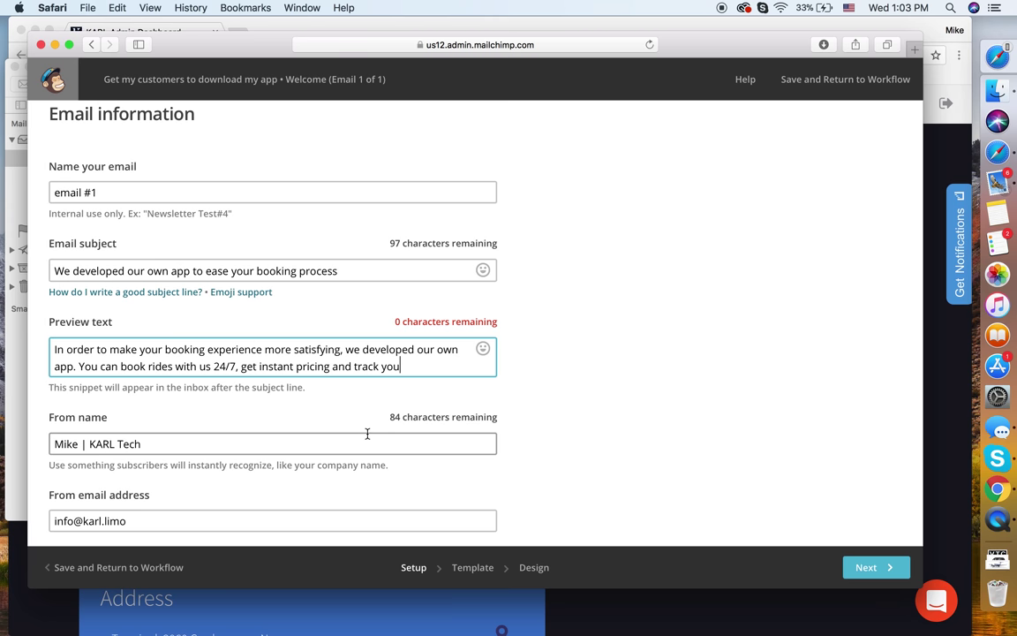
pyautogui.scroll(-1, 367, 434)
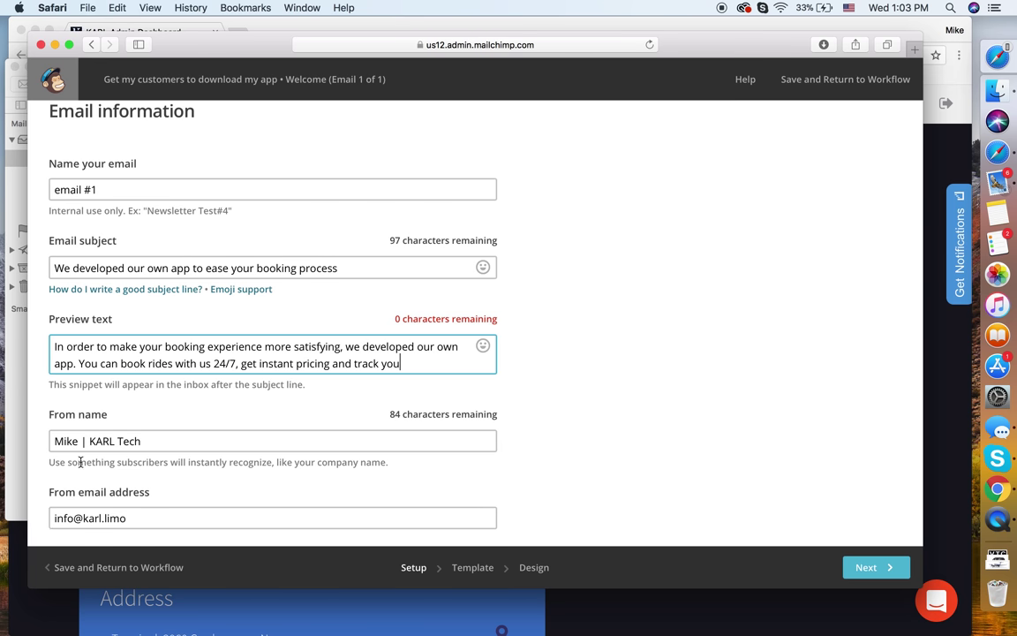
pyautogui.click(862, 569)
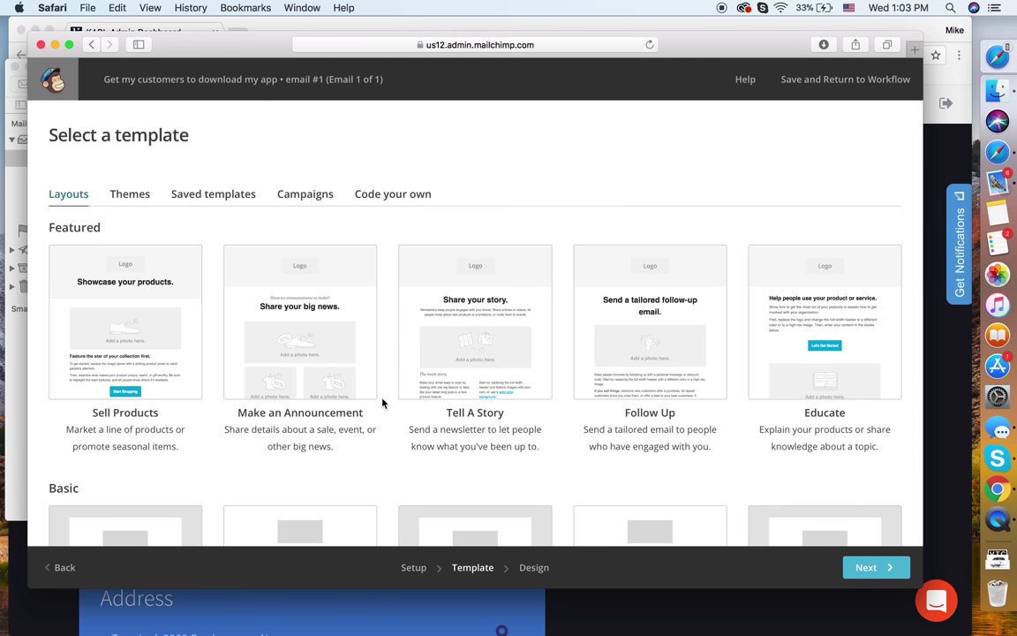
# Look over Saved templates, then pick the Sell Products layout for Email #1.
pyautogui.click(221, 193)
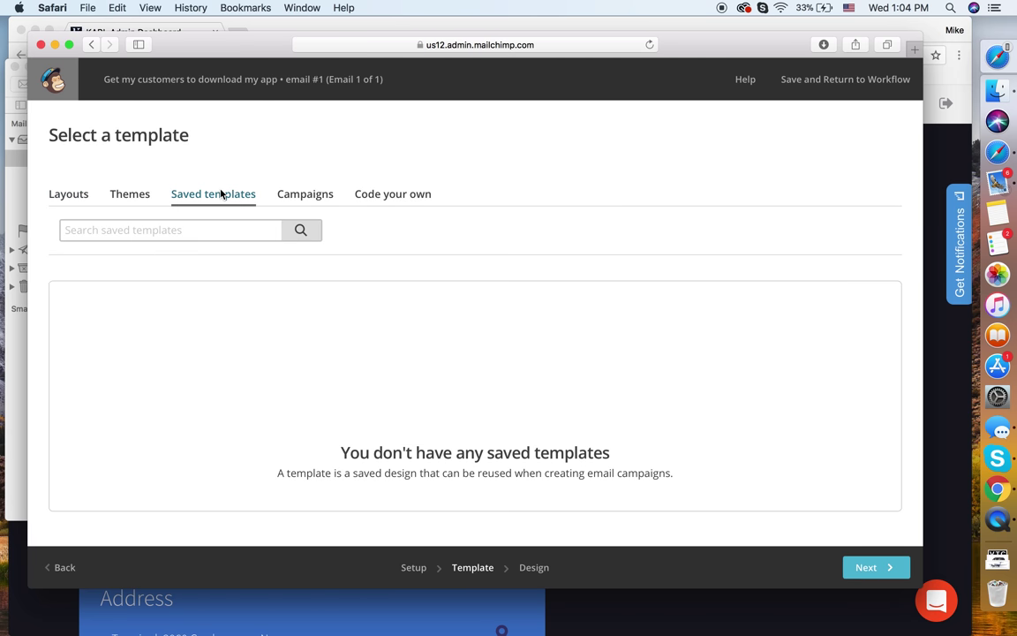
pyautogui.click(77, 197)
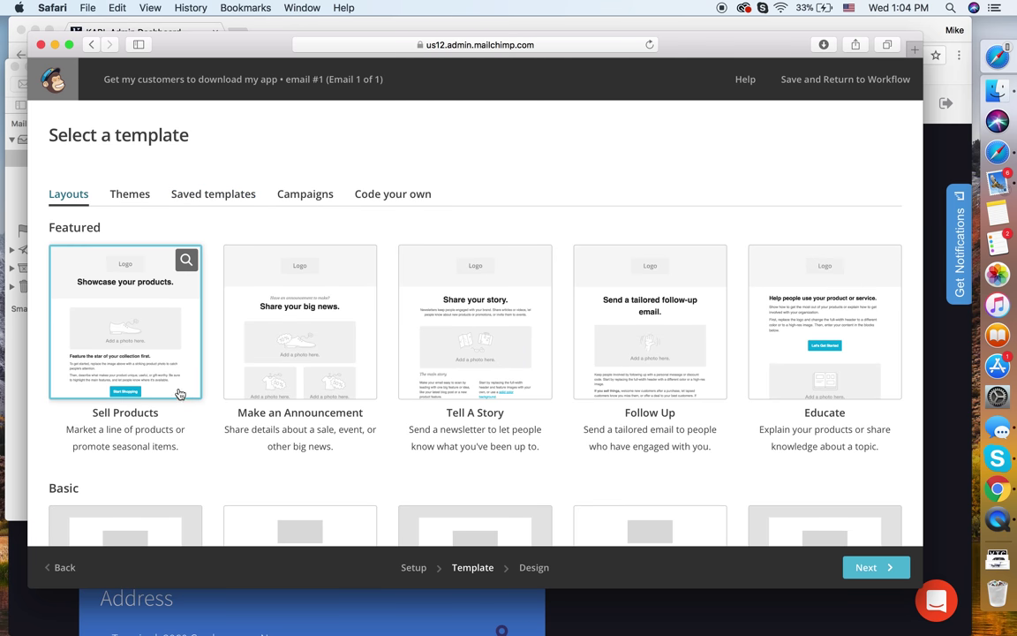
pyautogui.click(130, 347)
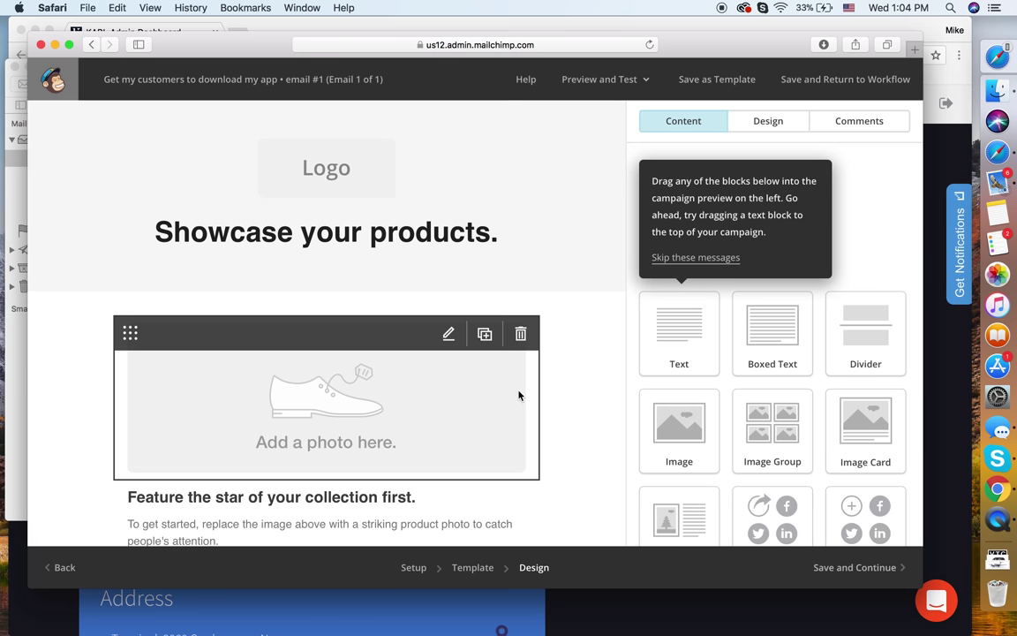
# Replace the header's placeholder logo with K-logo.png uploaded from Downloads.
pyautogui.moveTo(322, 155)
pyautogui.click(378, 171)
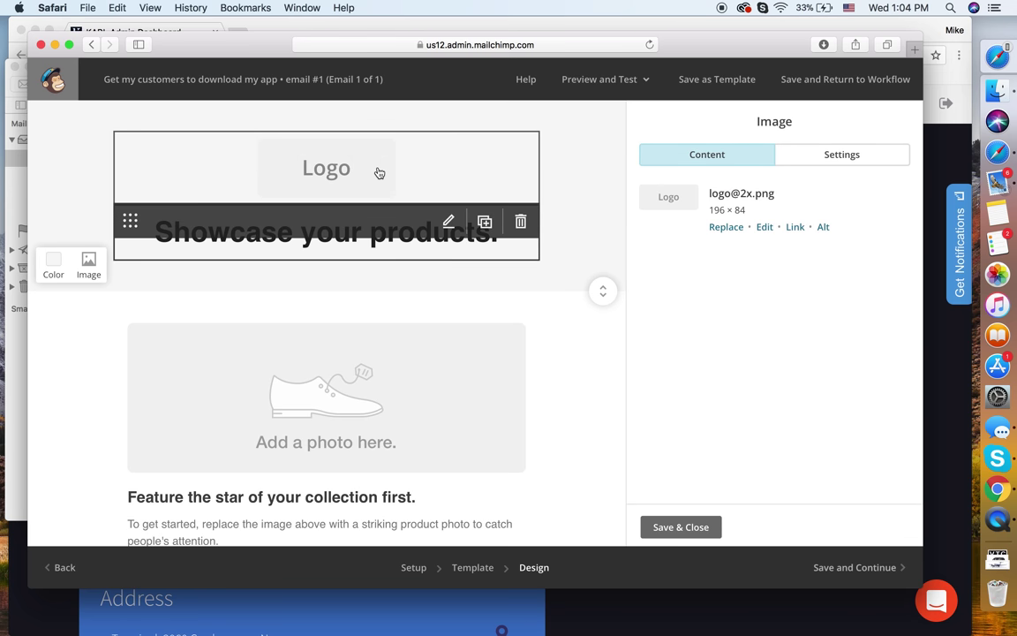
pyautogui.click(726, 227)
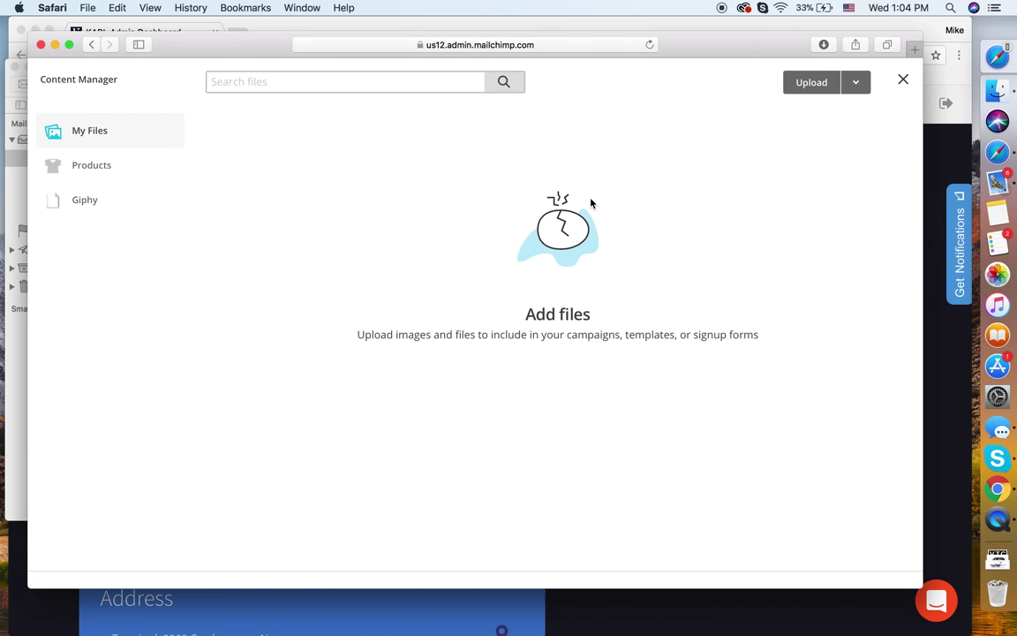
pyautogui.click(808, 88)
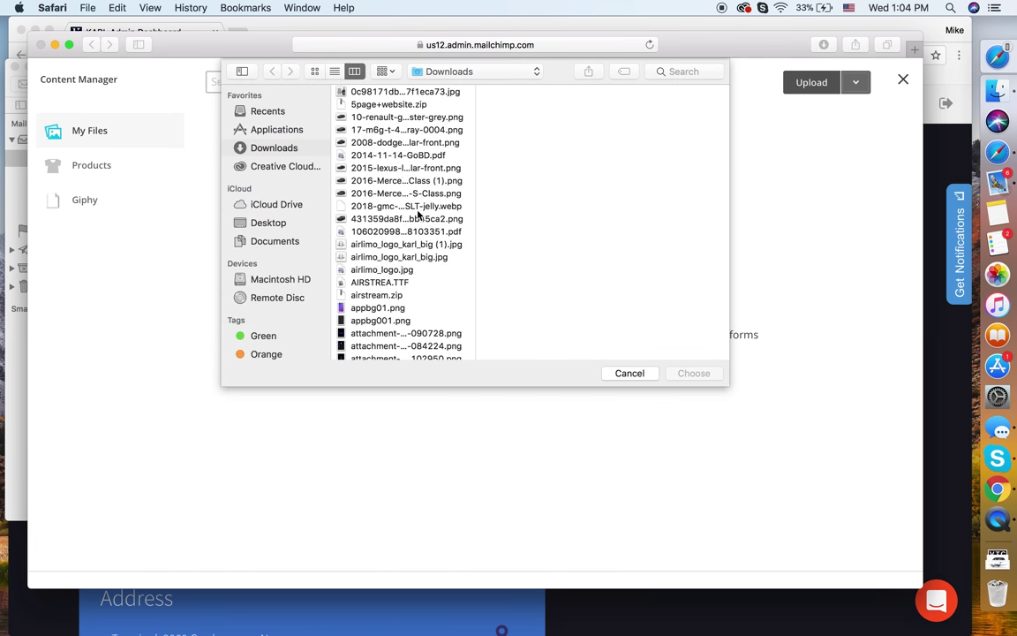
pyautogui.click(266, 224)
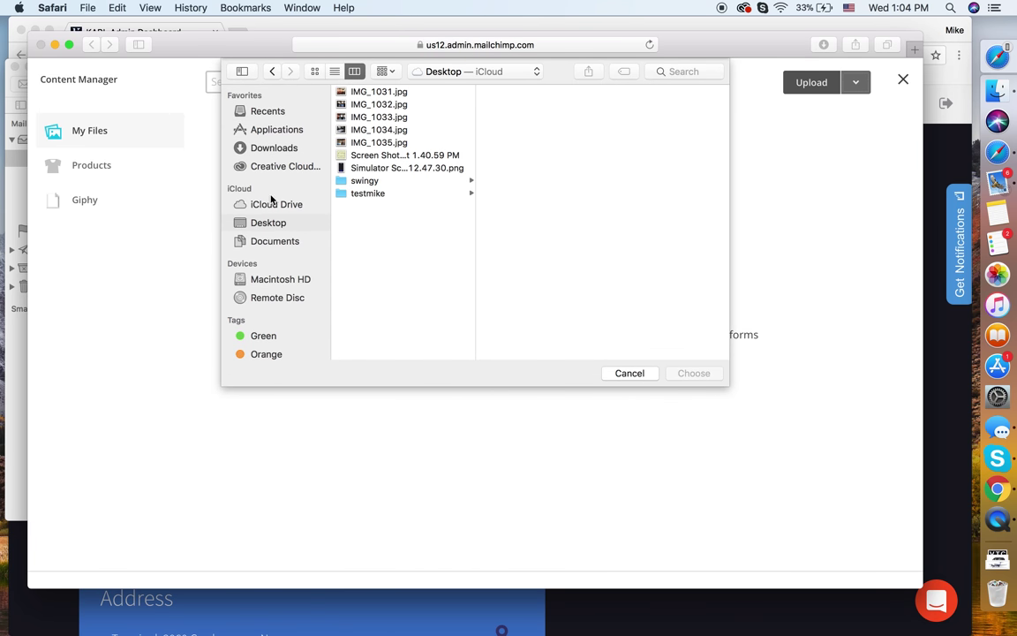
pyautogui.click(271, 148)
pyautogui.scroll(-15, 370, 176)
pyautogui.scroll(8, 382, 177)
pyautogui.scroll(-10, 381, 176)
pyautogui.scroll(3, 382, 177)
pyautogui.scroll(3, 364, 128)
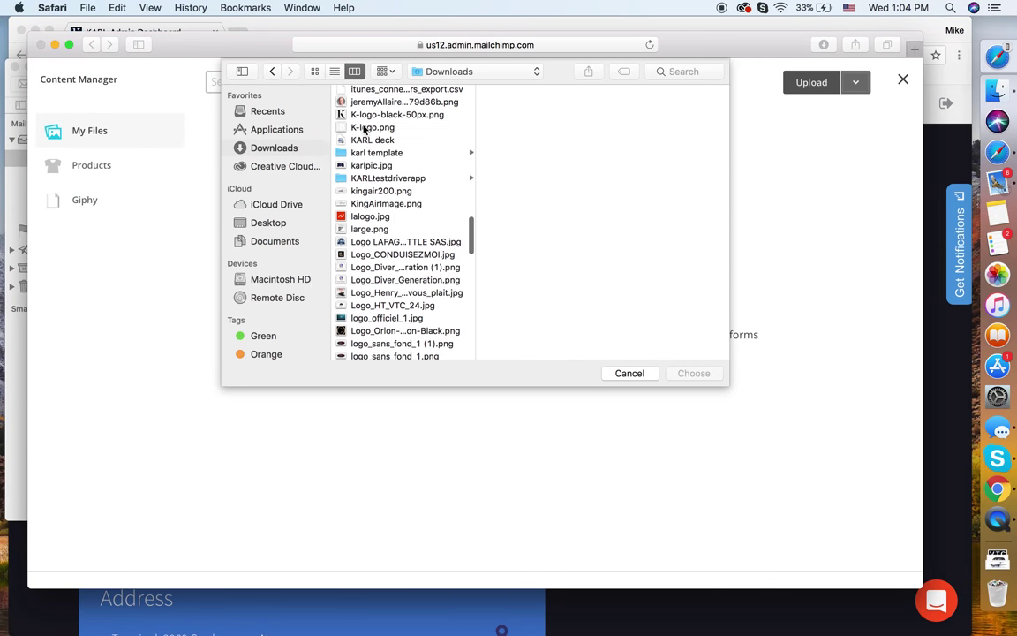
pyautogui.click(366, 146)
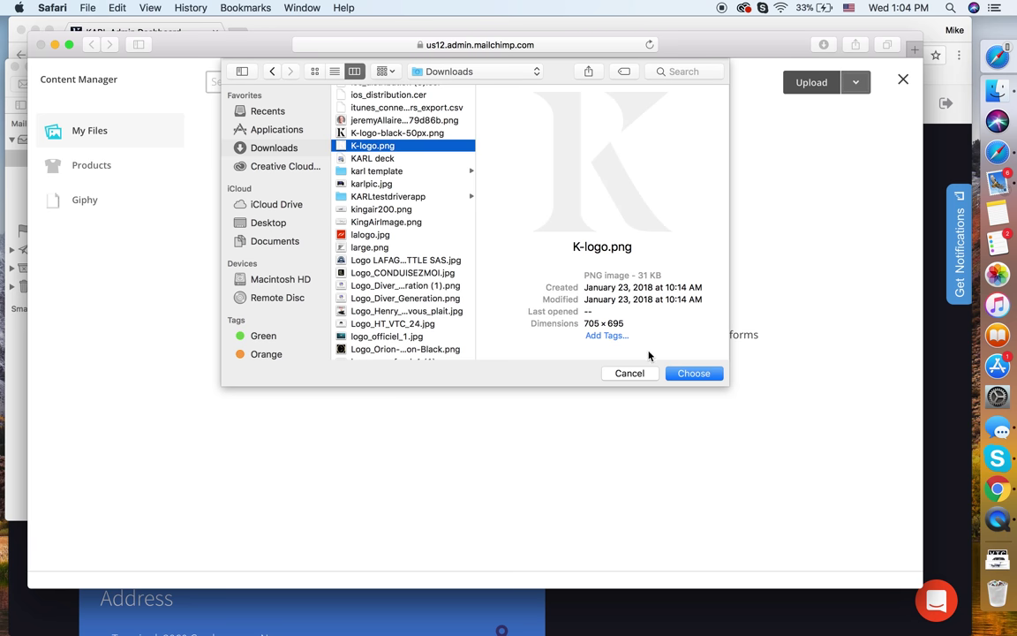
pyautogui.click(690, 372)
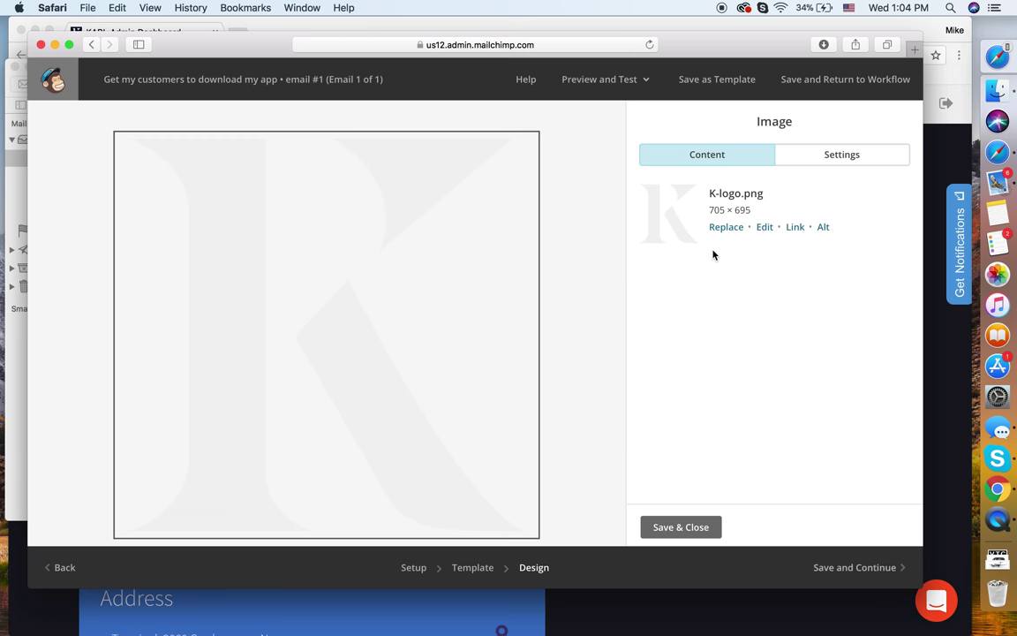
# Resize the K-logo.png image to 150 px wide and save it.
pyautogui.click(765, 230)
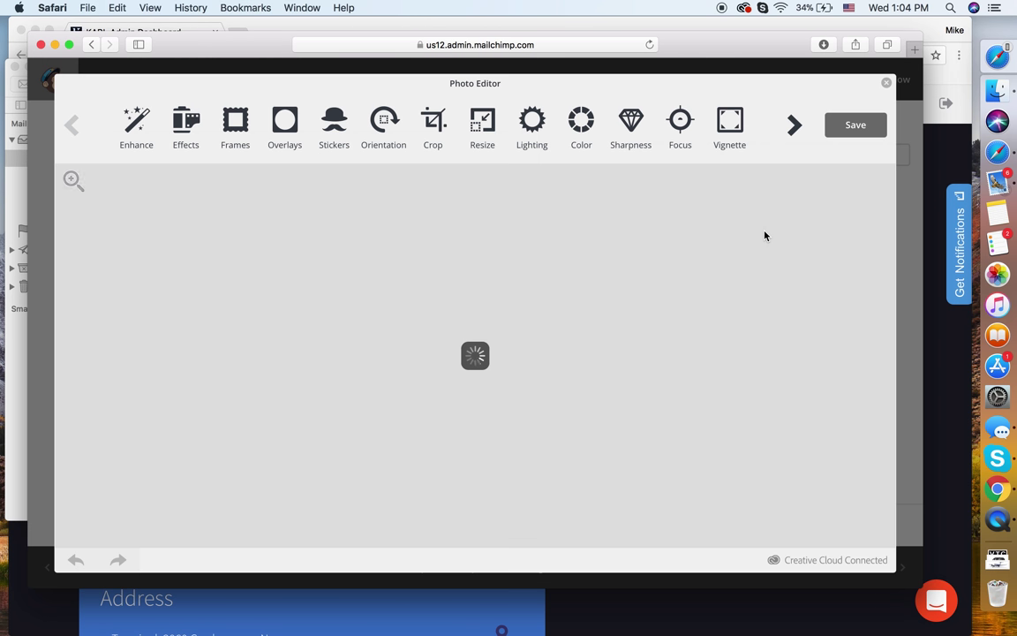
pyautogui.click(481, 124)
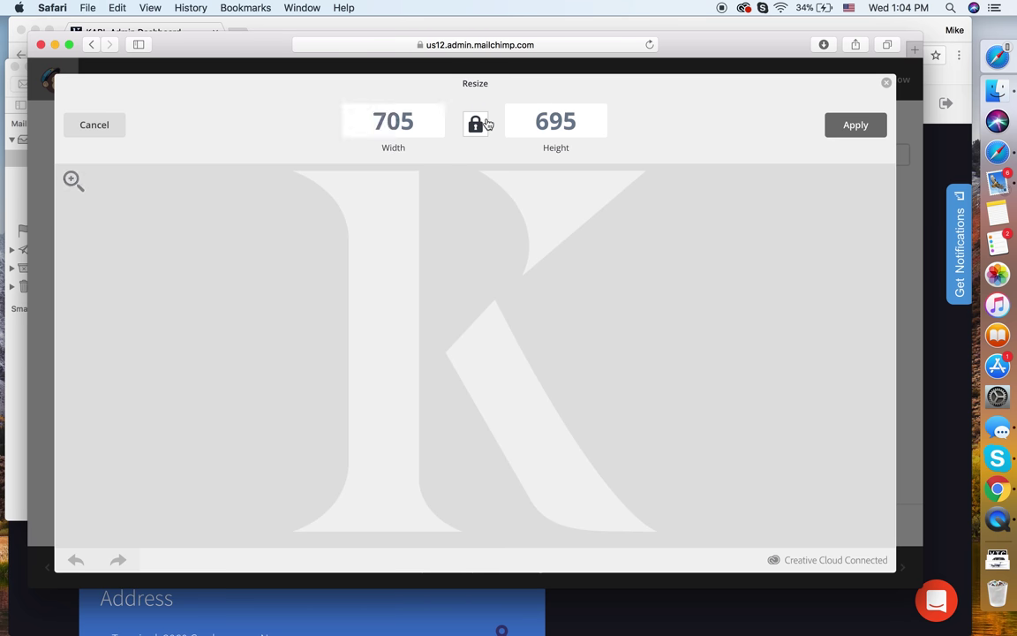
pyautogui.write('150')
pyautogui.click(836, 128)
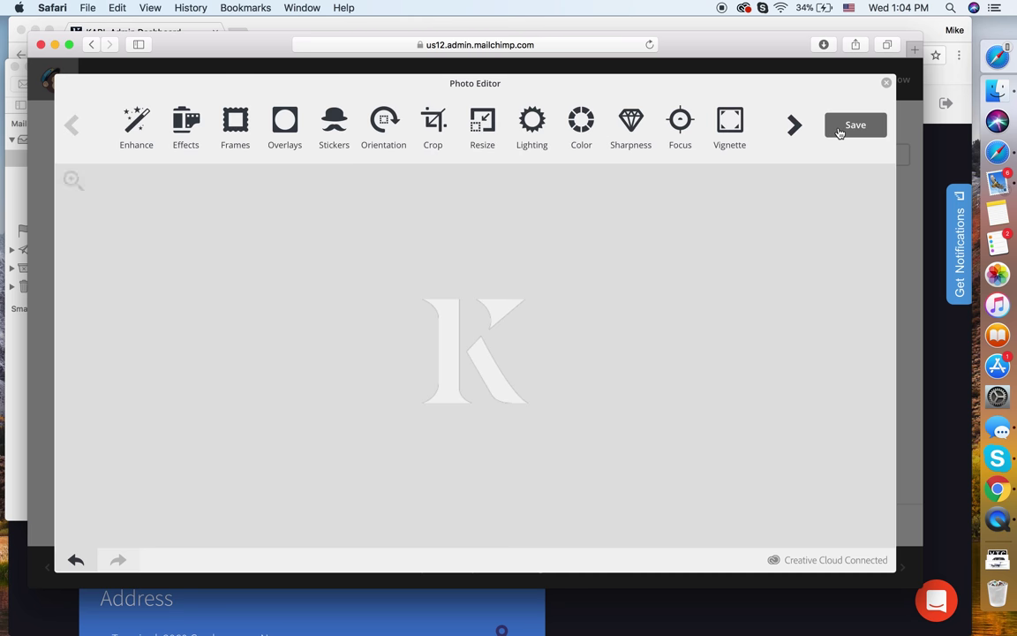
pyautogui.click(856, 126)
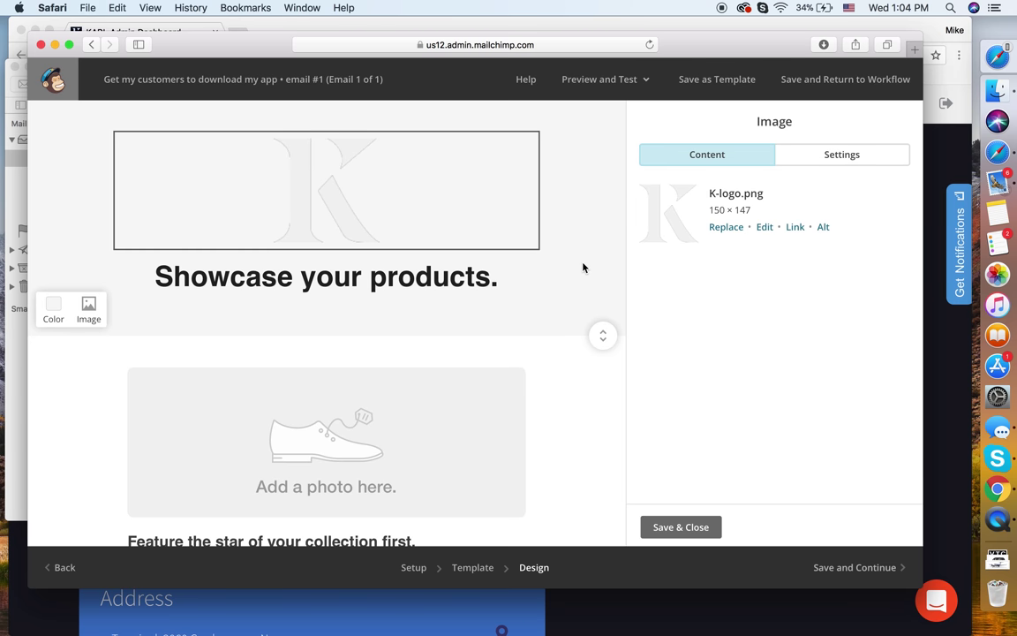
# Set the email header background colour to #012121.
pyautogui.click(52, 312)
pyautogui.moveTo(48, 344); pyautogui.dragTo(44, 405)
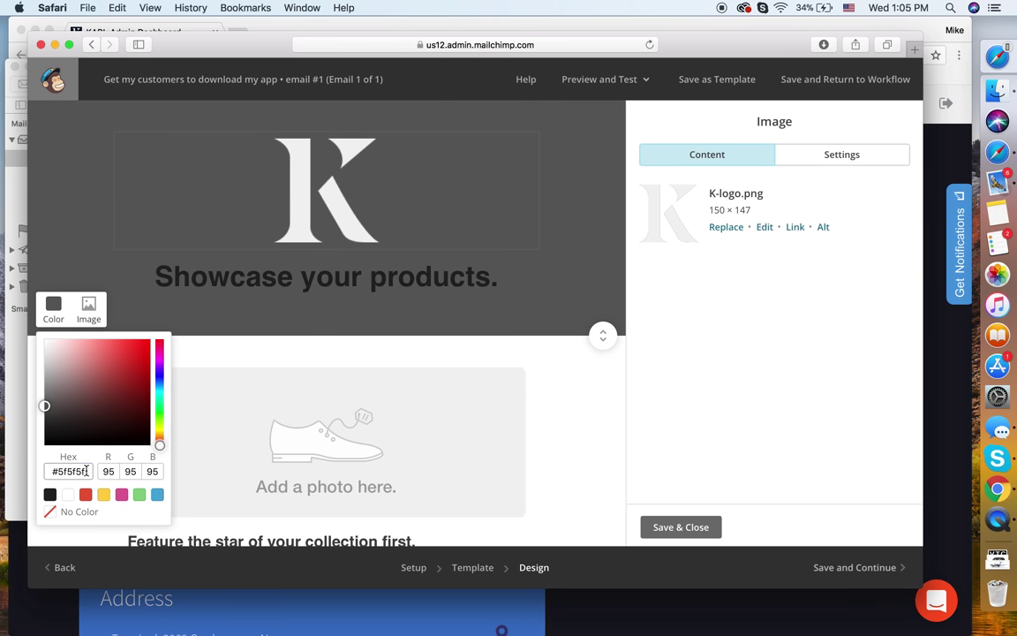
pyautogui.moveTo(87, 471); pyautogui.dragTo(51, 472)
pyautogui.write('#012121')
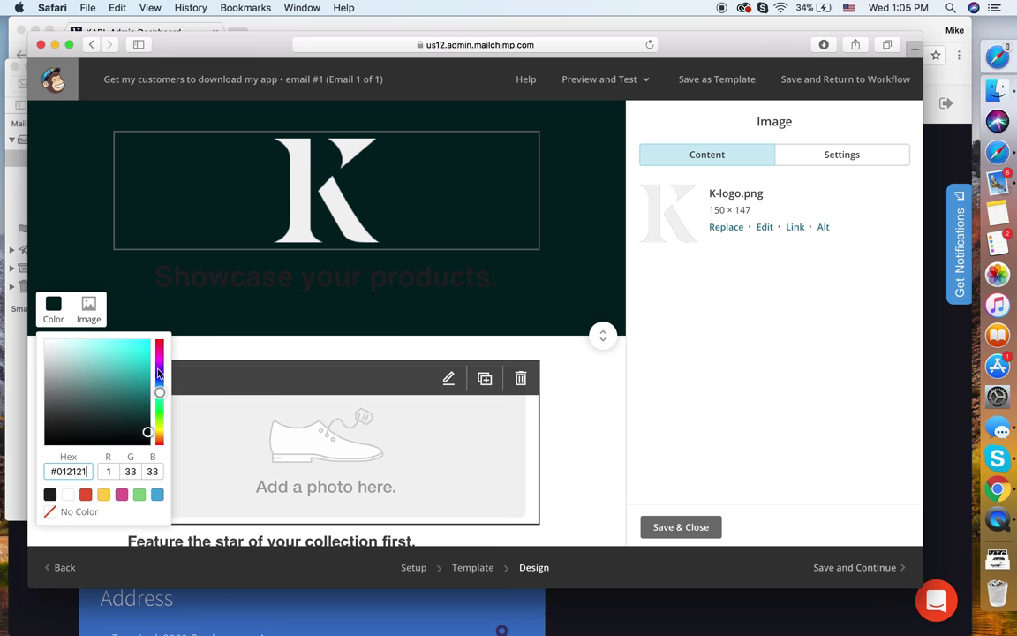
pyautogui.click(296, 343)
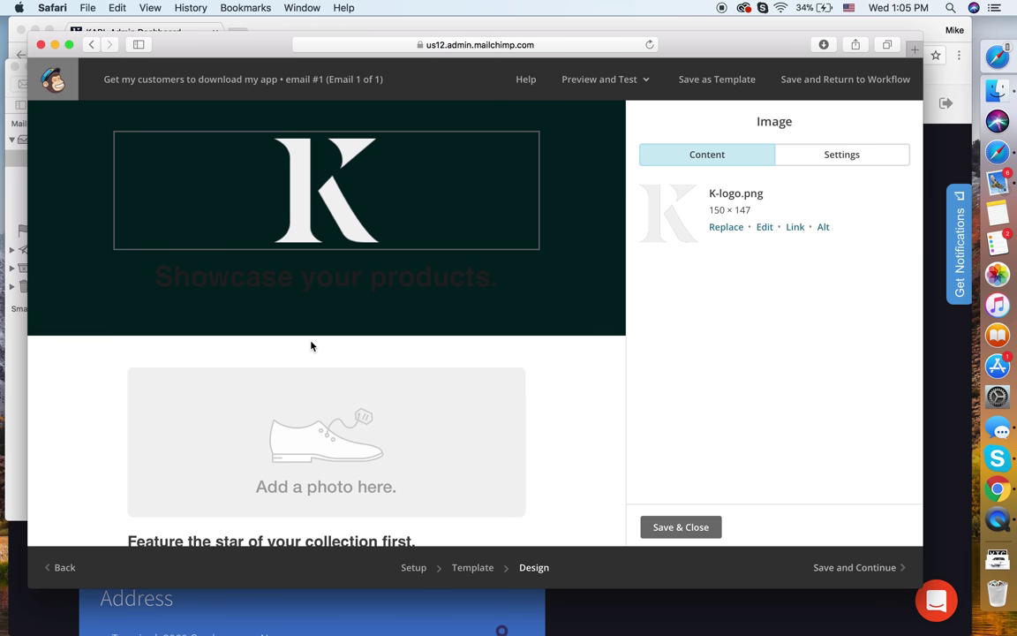
# Change the header headline to 'We developed our own app!!!'.
pyautogui.click(374, 284)
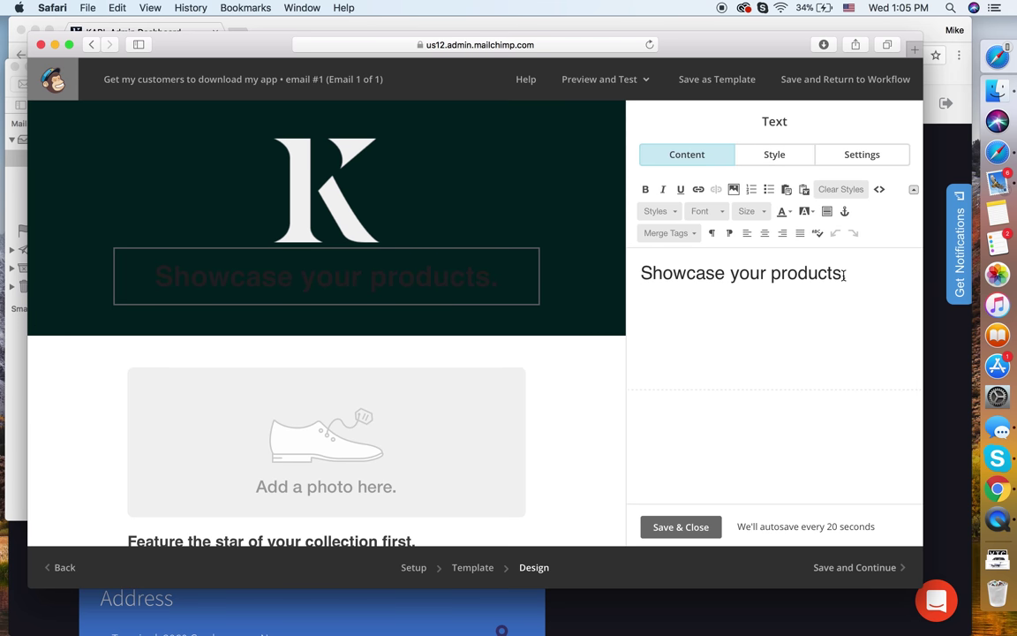
pyautogui.moveTo(849, 275); pyautogui.dragTo(625, 266)
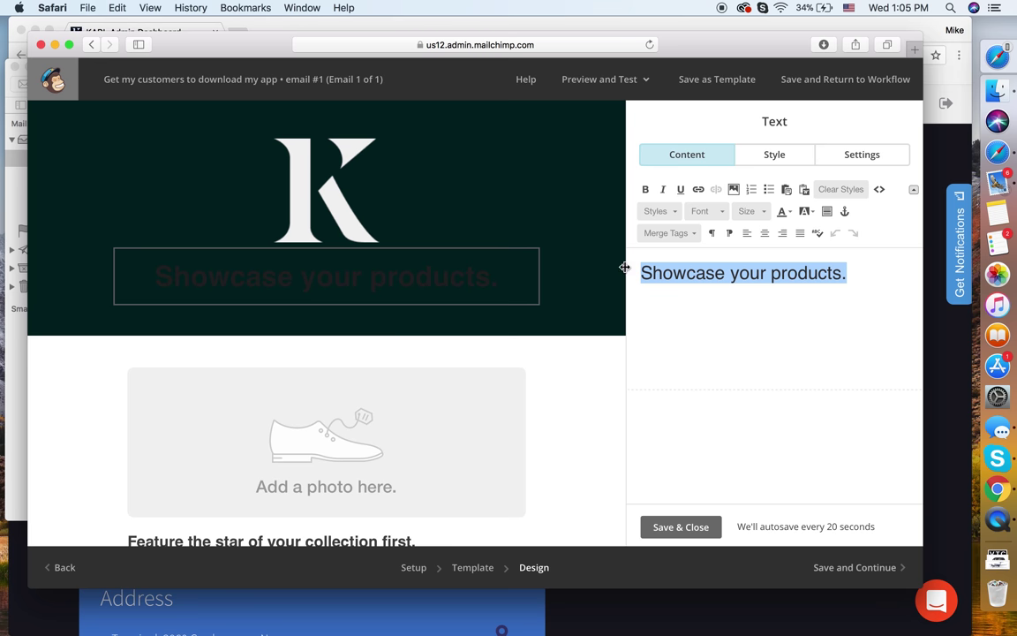
pyautogui.write('We dev elope')
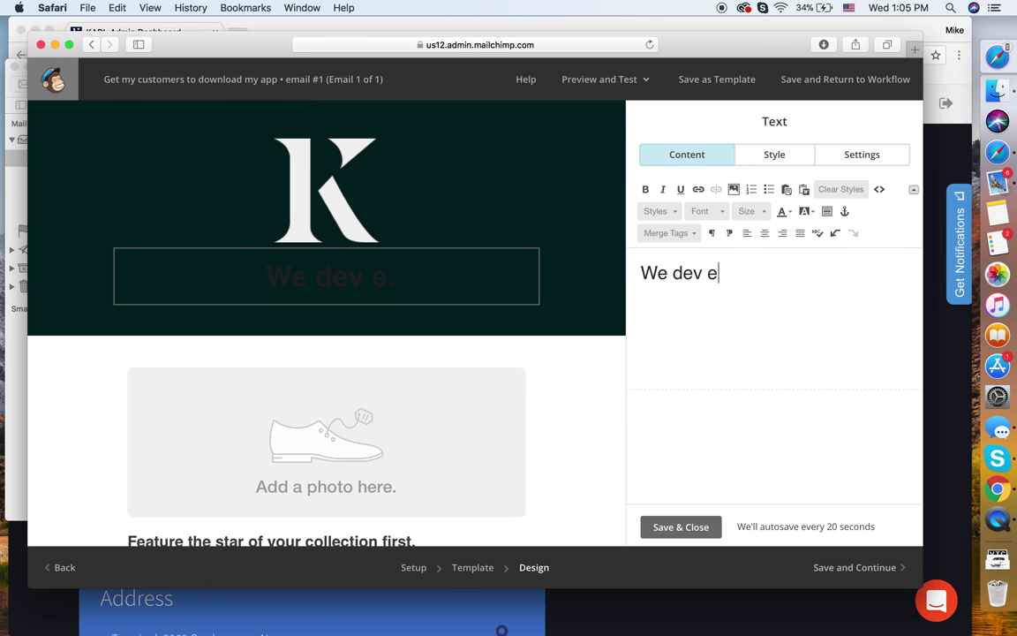
pyautogui.press('BackSpace')
pyautogui.press('BackSpace')
pyautogui.press('BackSpace')
pyautogui.press('BackSpace')
pyautogui.press('BackSpace')
pyautogui.press('BackSpace')
pyautogui.write('eloped our own app!!!')
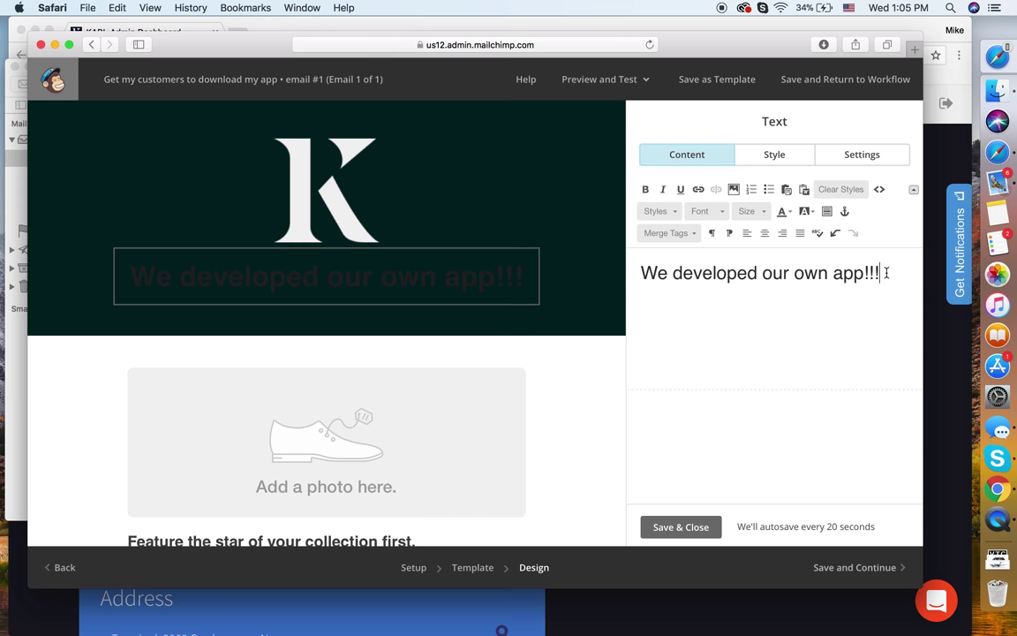
# Make the headline text colour white.
pyautogui.moveTo(886, 272); pyautogui.dragTo(628, 273)
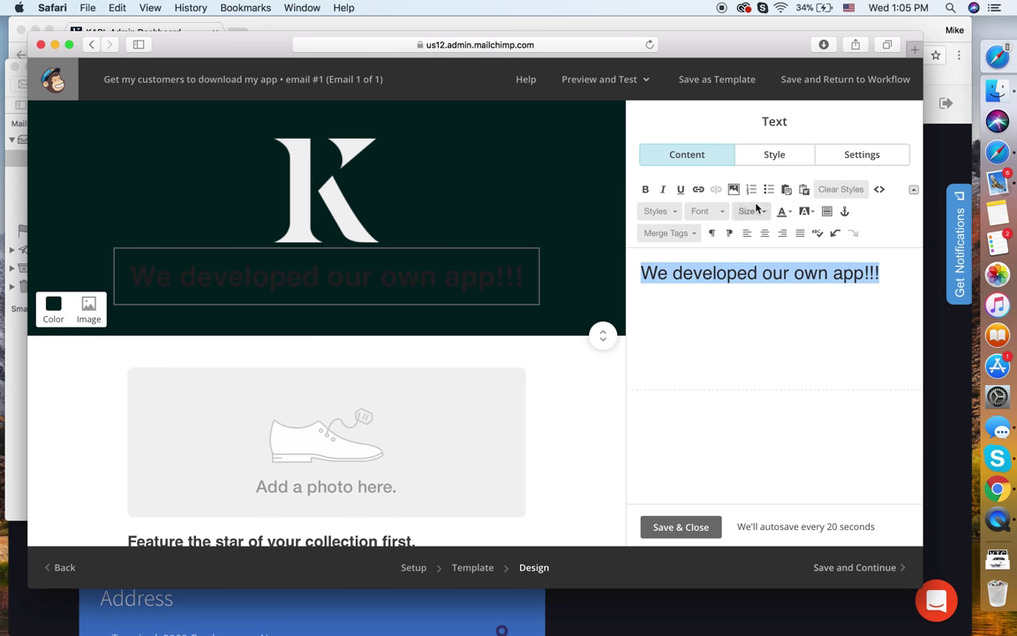
pyautogui.click(783, 211)
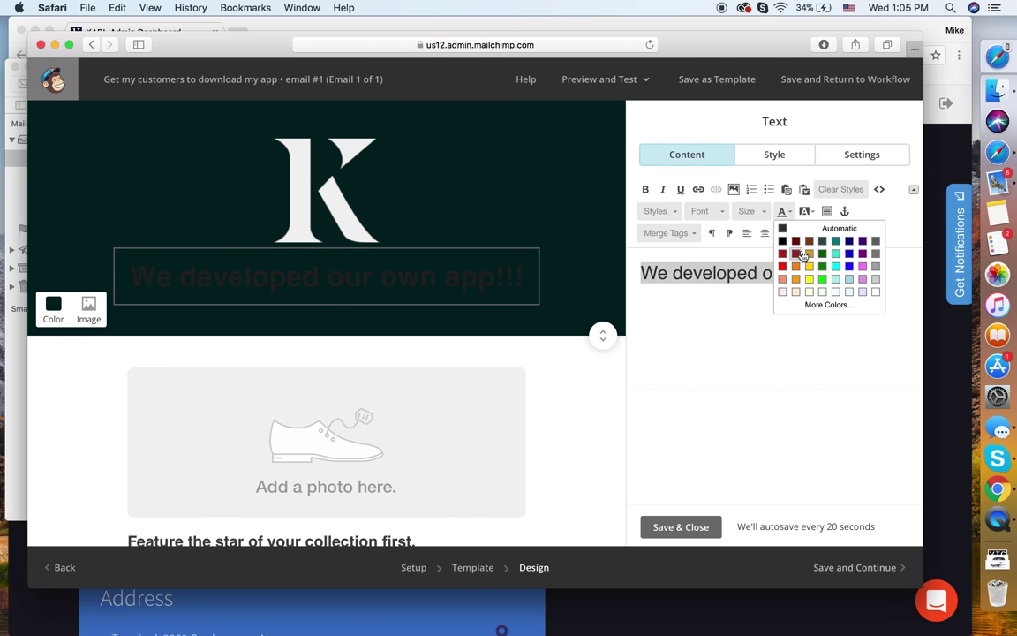
pyautogui.click(875, 290)
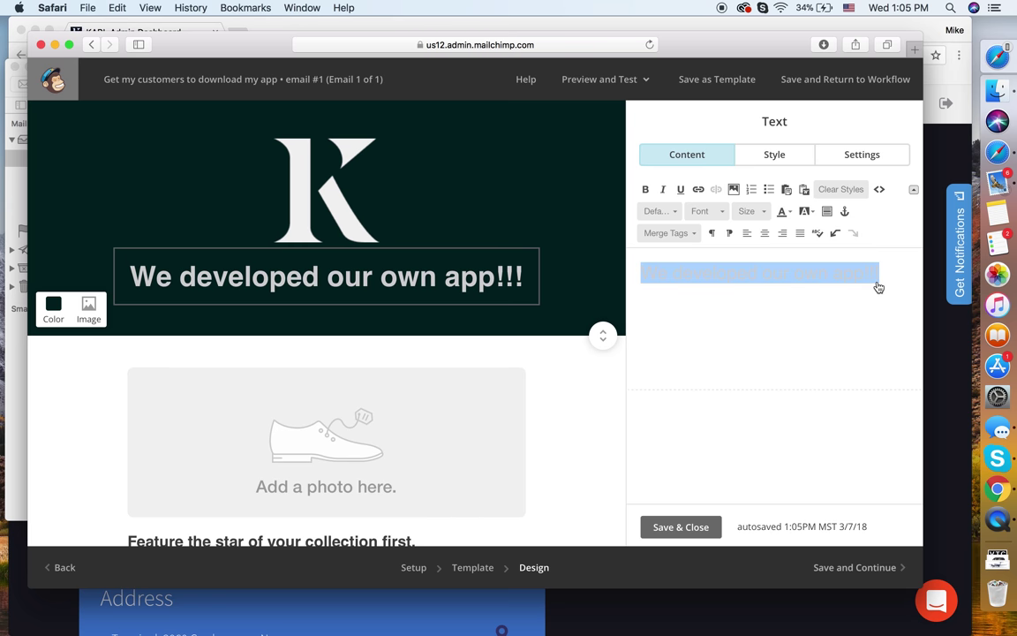
pyautogui.click(796, 218)
pyautogui.click(874, 270)
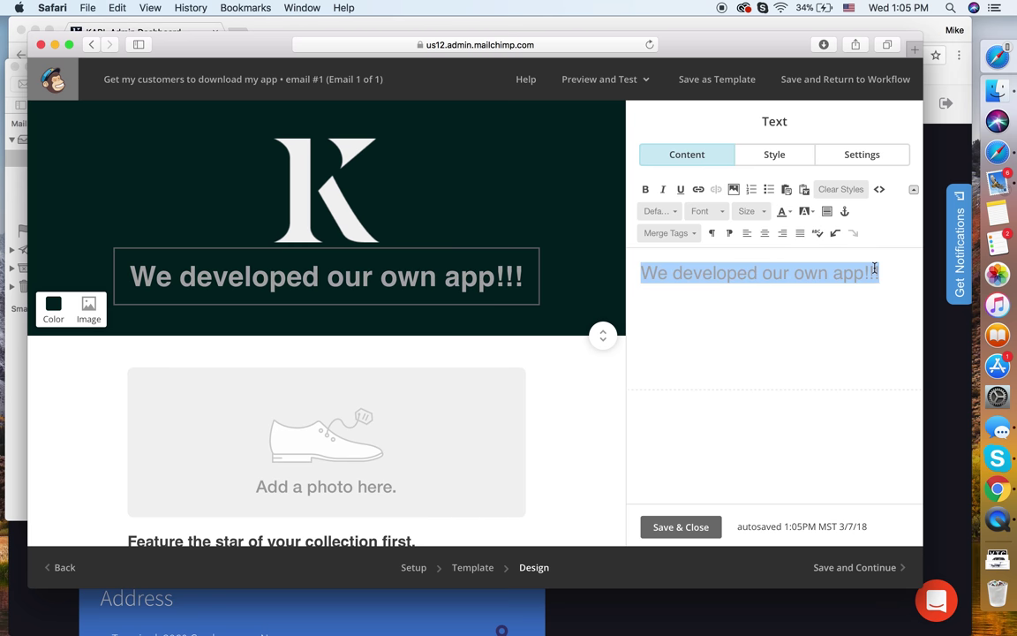
pyautogui.click(798, 325)
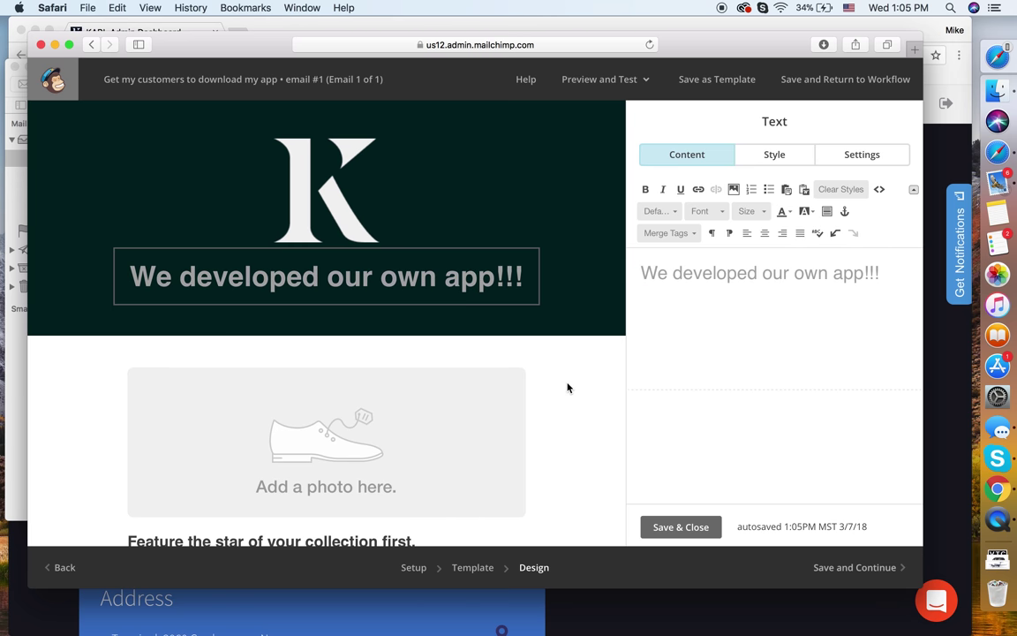
pyautogui.scroll(-3, 568, 387)
pyautogui.scroll(1, 567, 387)
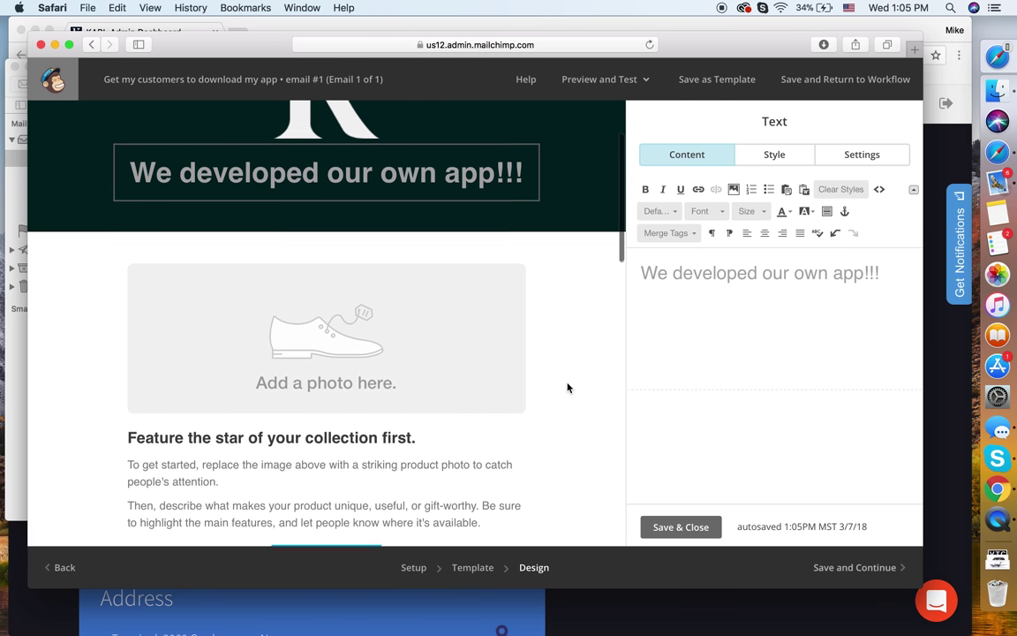
pyautogui.scroll(2, 567, 387)
pyautogui.moveTo(470, 265)
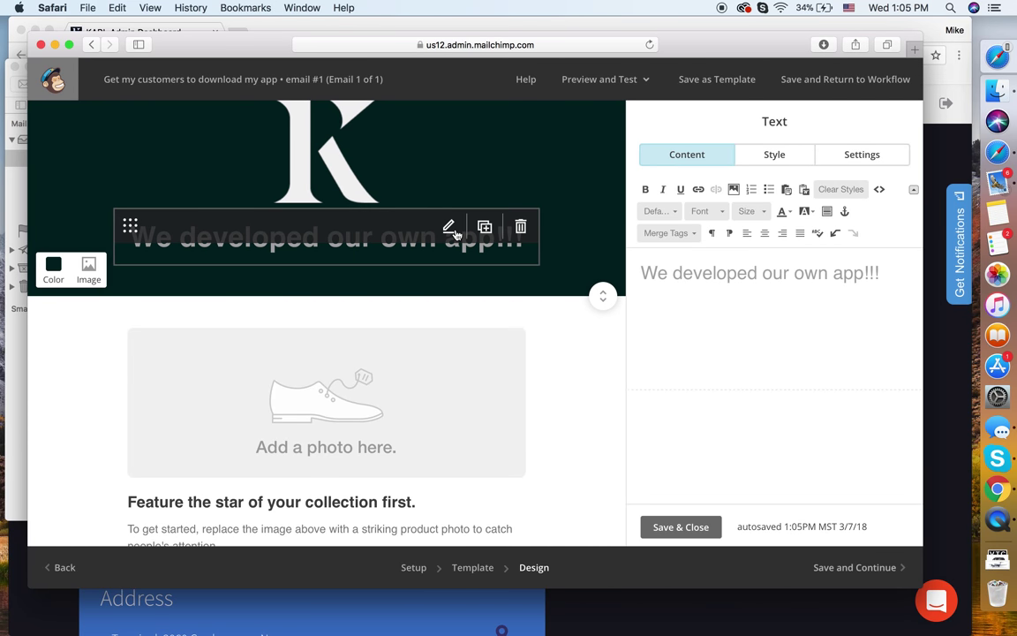
pyautogui.scroll(-1, 432, 345)
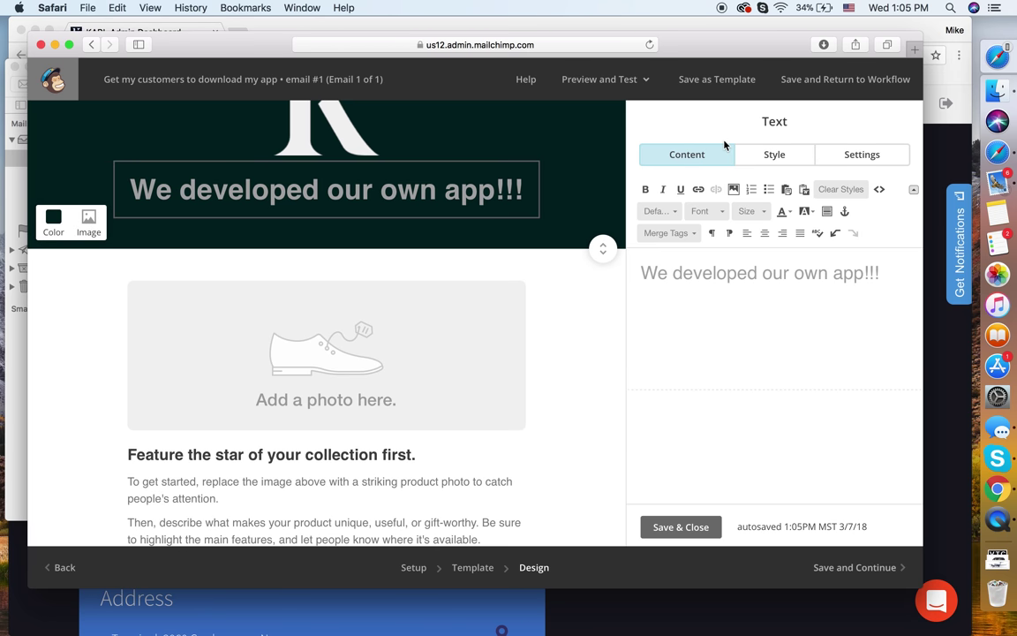
# Load appurl.io in a new Safari tab.
pyautogui.click(915, 51)
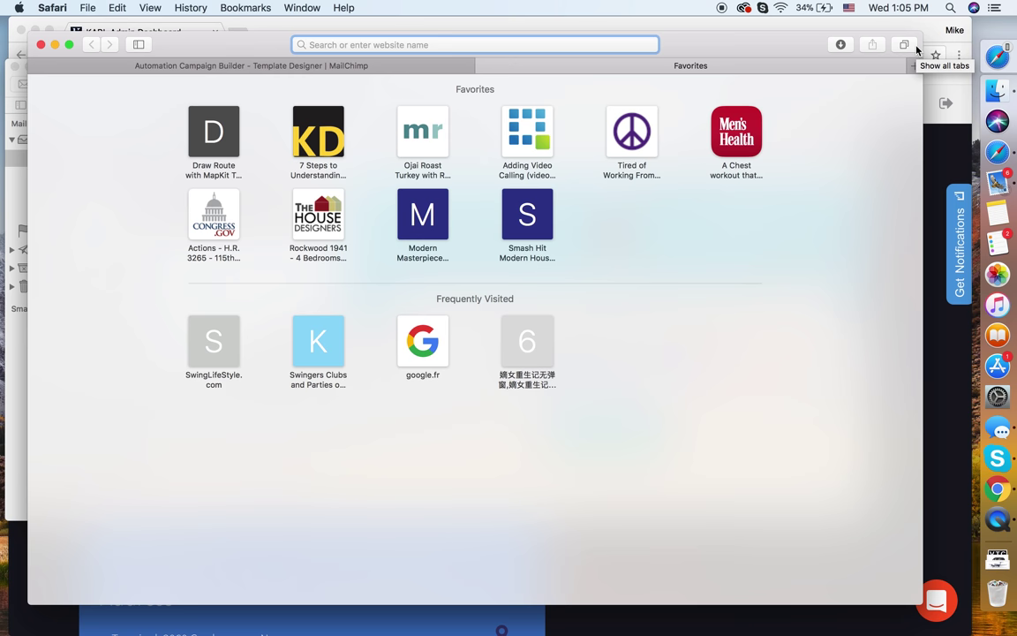
pyautogui.write('appur')
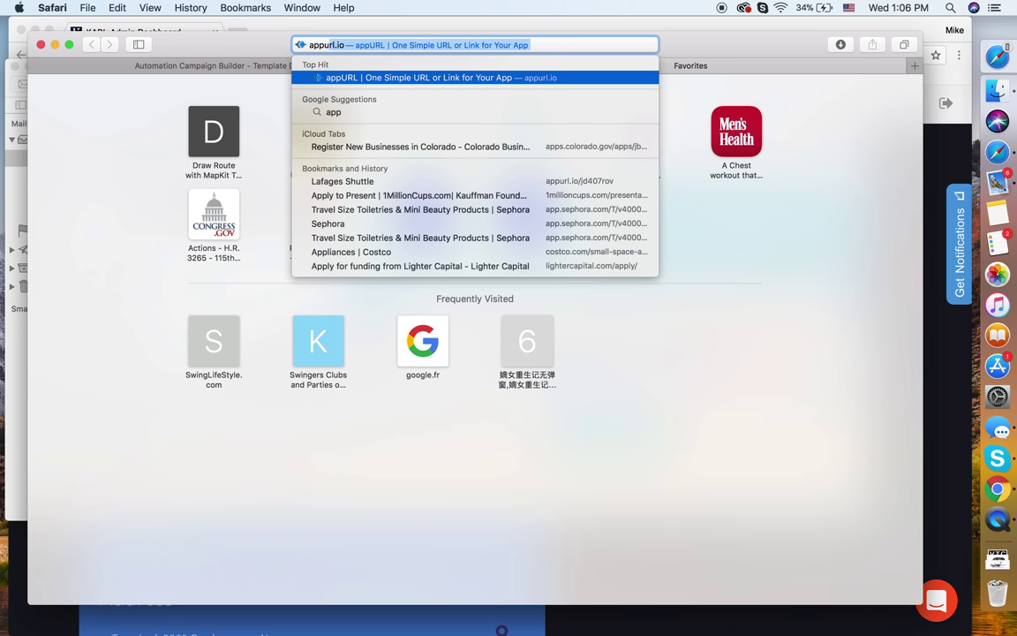
pyautogui.write('l.io')
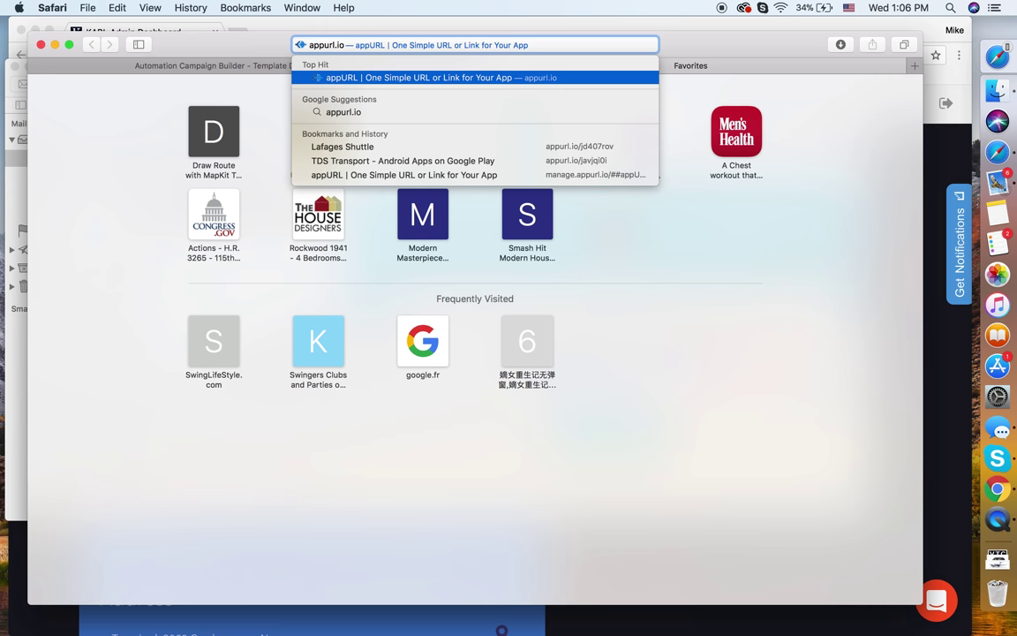
pyautogui.press('Return')
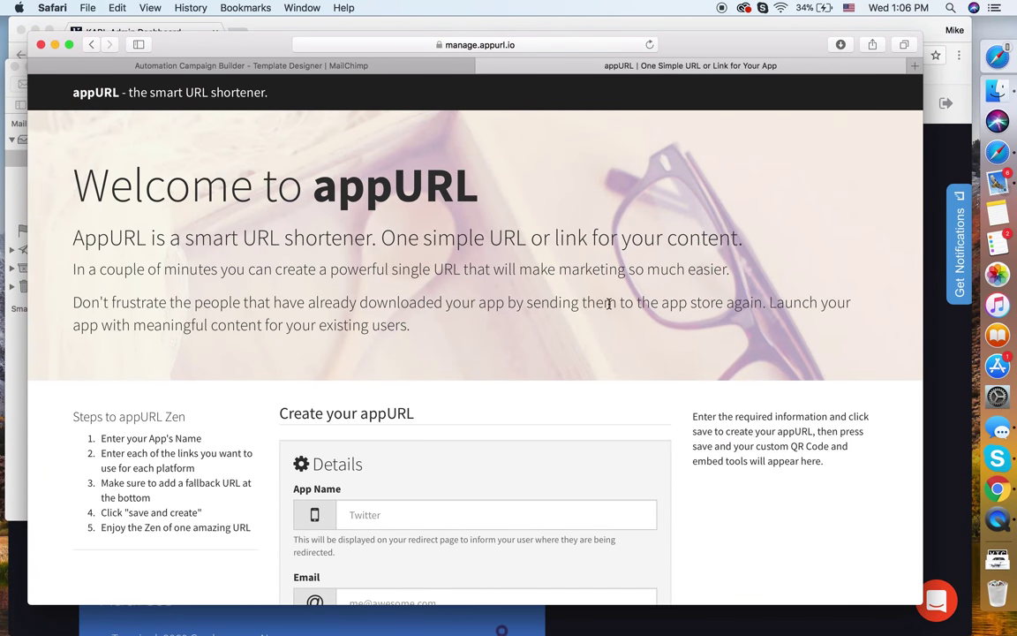
# Enter 'Karl Technologies' as the app name and fill in the contact e-mail.
pyautogui.scroll(-5, 608, 305)
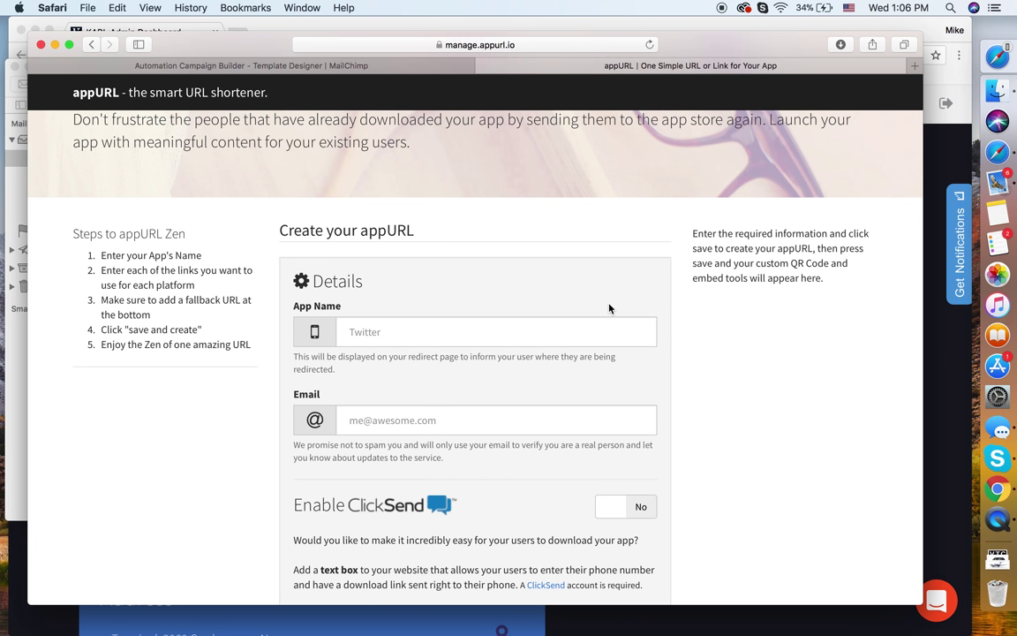
pyautogui.click(425, 343)
pyautogui.write('Karl Technologies')
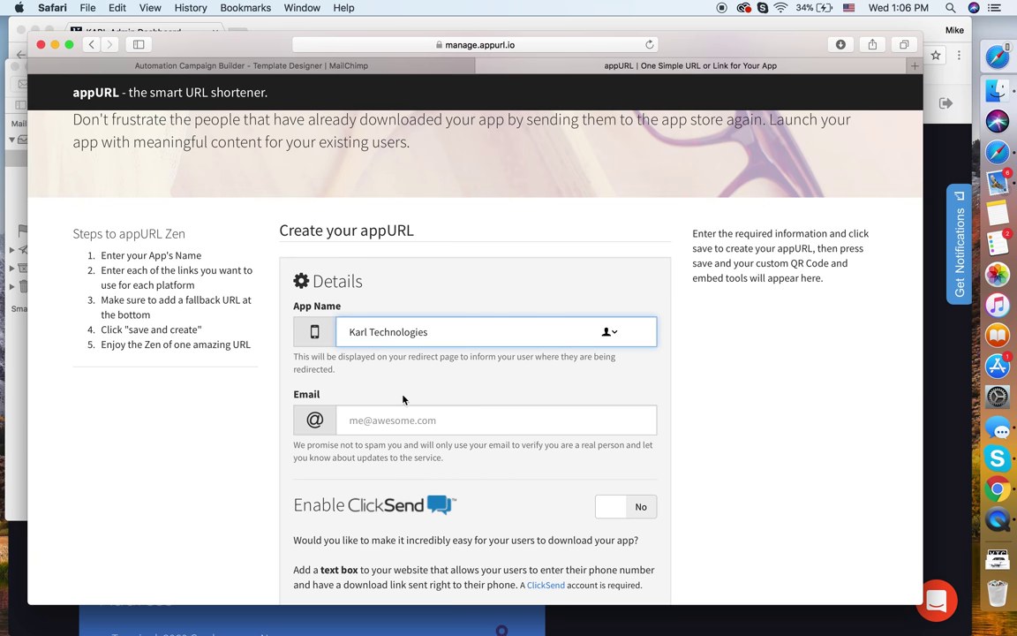
pyautogui.click(393, 421)
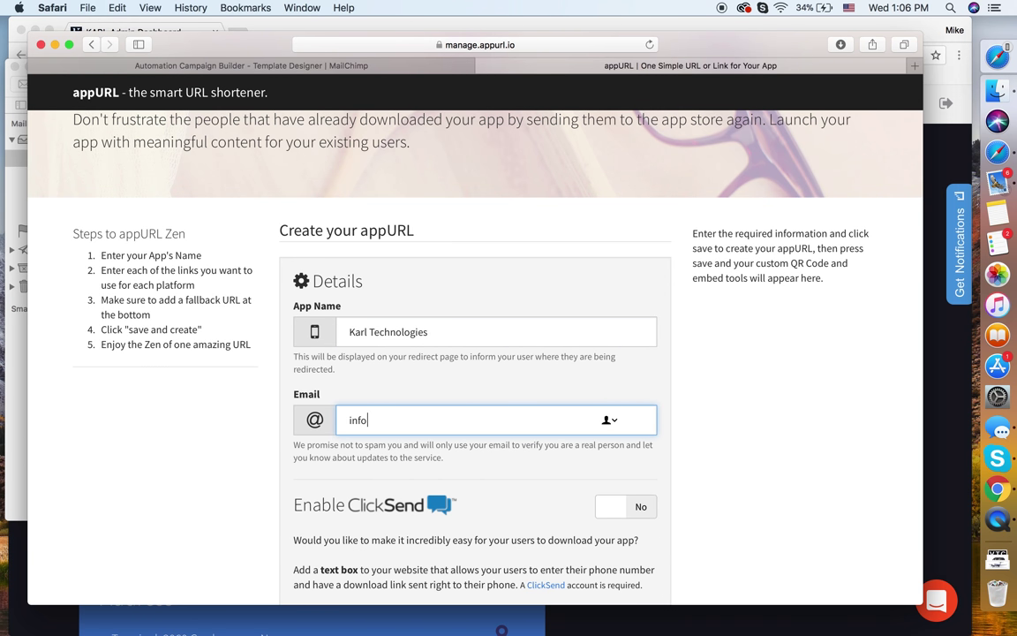
pyautogui.scroll(-5, 369, 426)
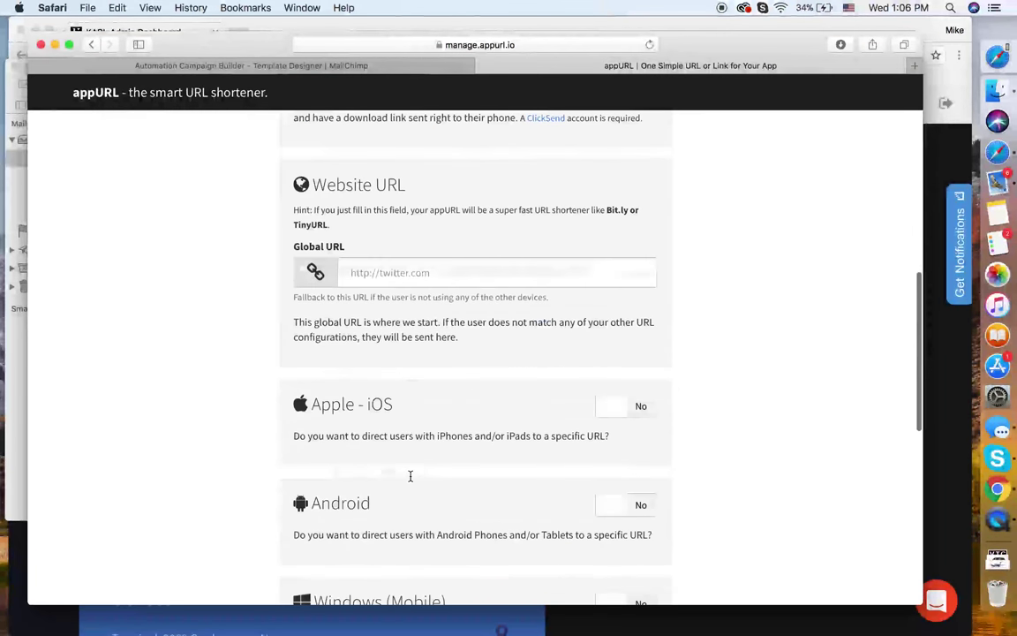
pyautogui.click(421, 266)
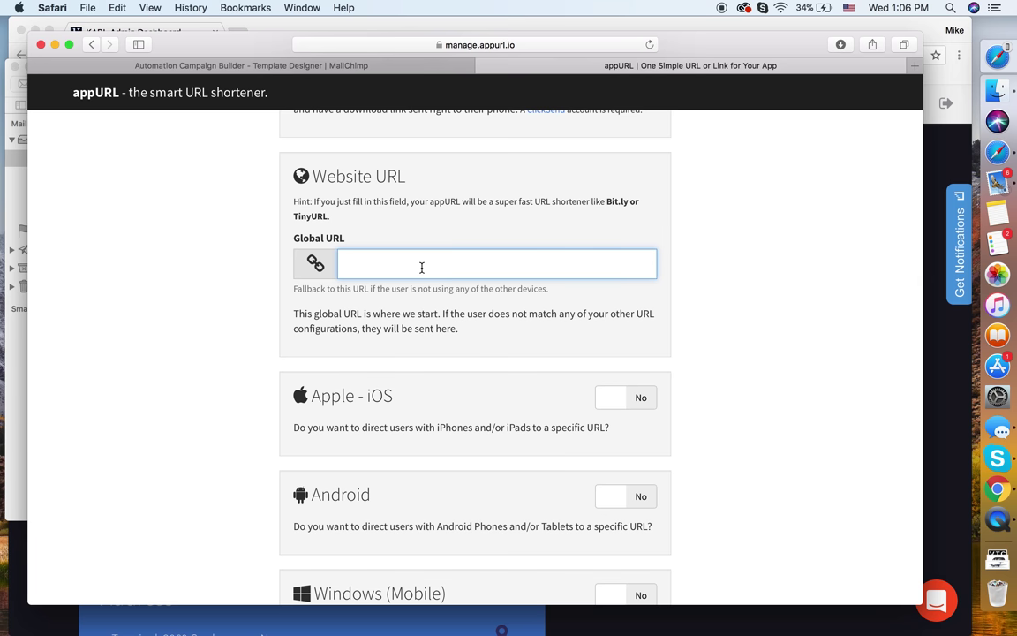
pyautogui.write('http://')
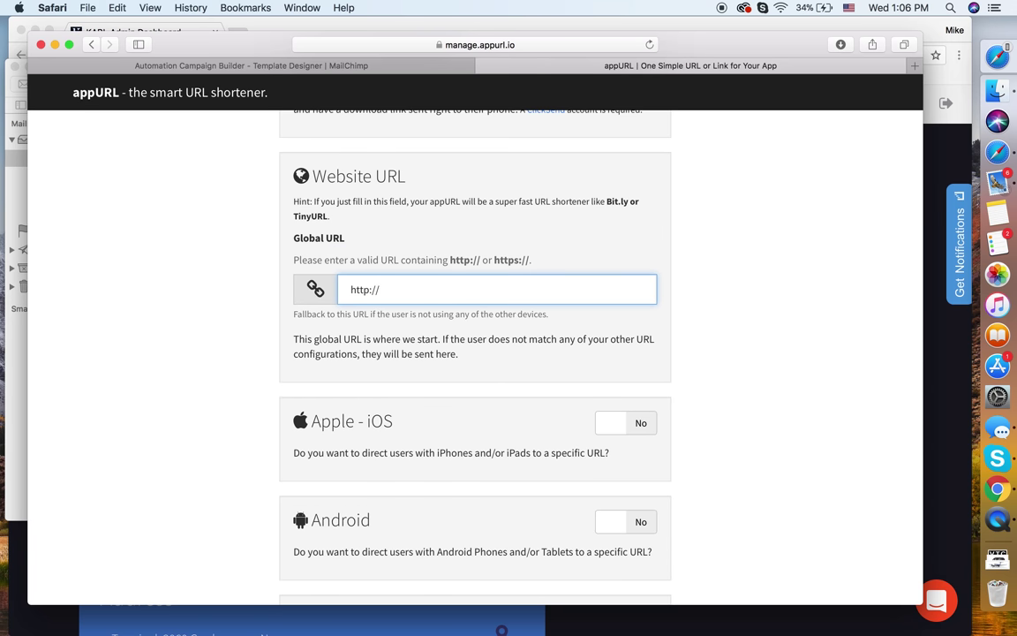
pyautogui.write('karl.limo')
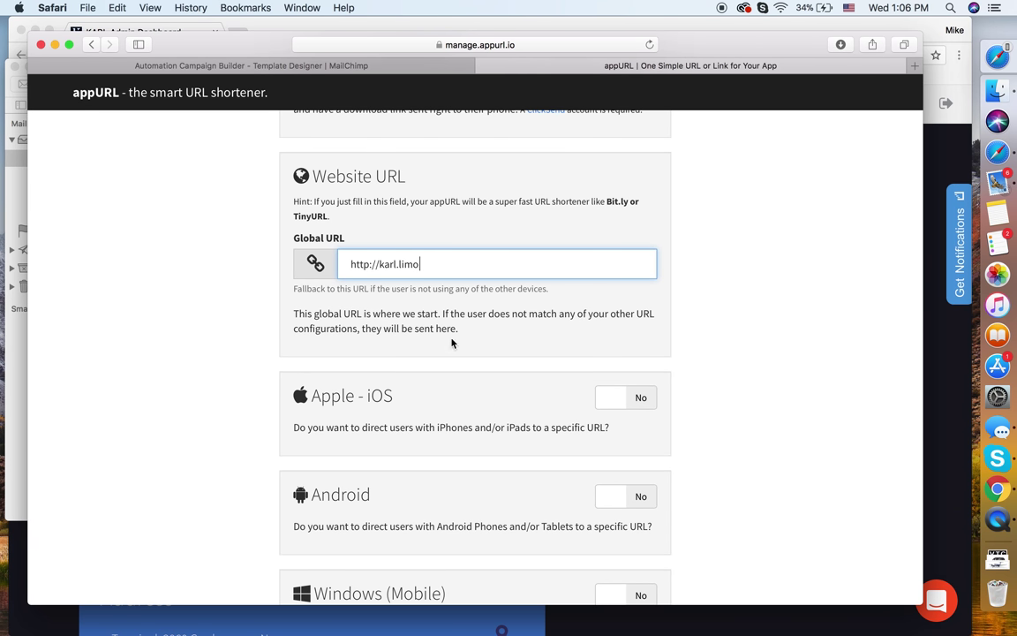
pyautogui.scroll(-1, 494, 348)
pyautogui.click(644, 346)
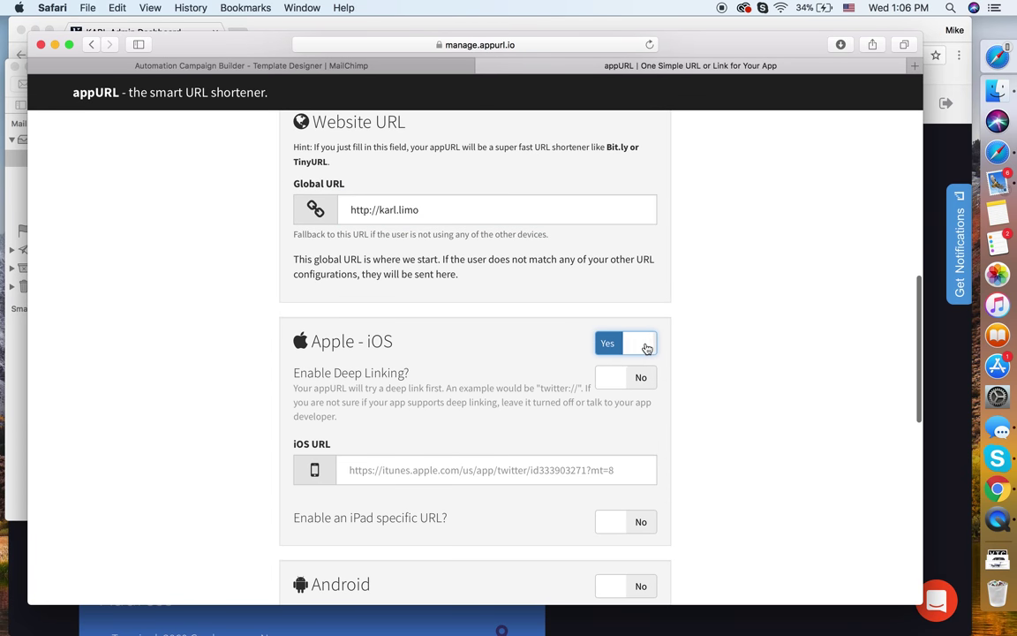
pyautogui.scroll(-2, 622, 434)
pyautogui.click(638, 474)
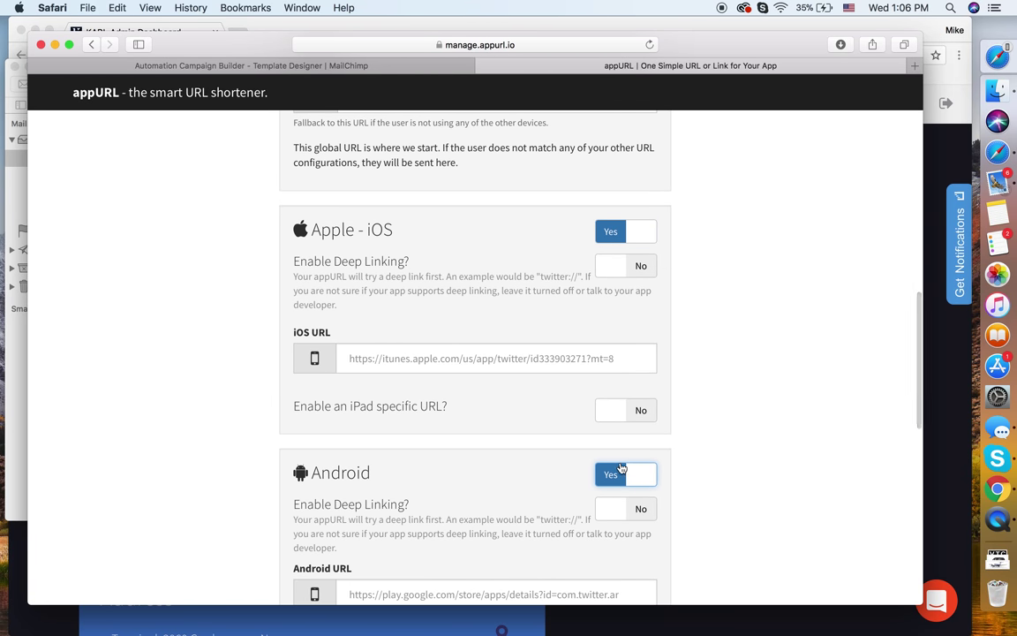
pyautogui.scroll(-2, 425, 448)
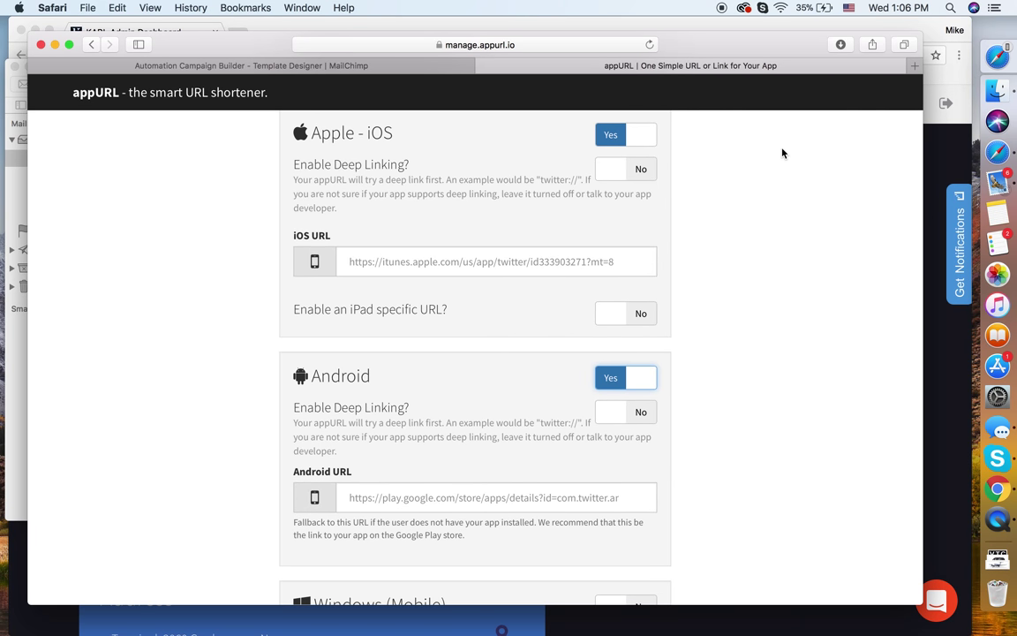
# Search Google for 'solid transport app' in a new tab and browse the results.
pyautogui.click(911, 66)
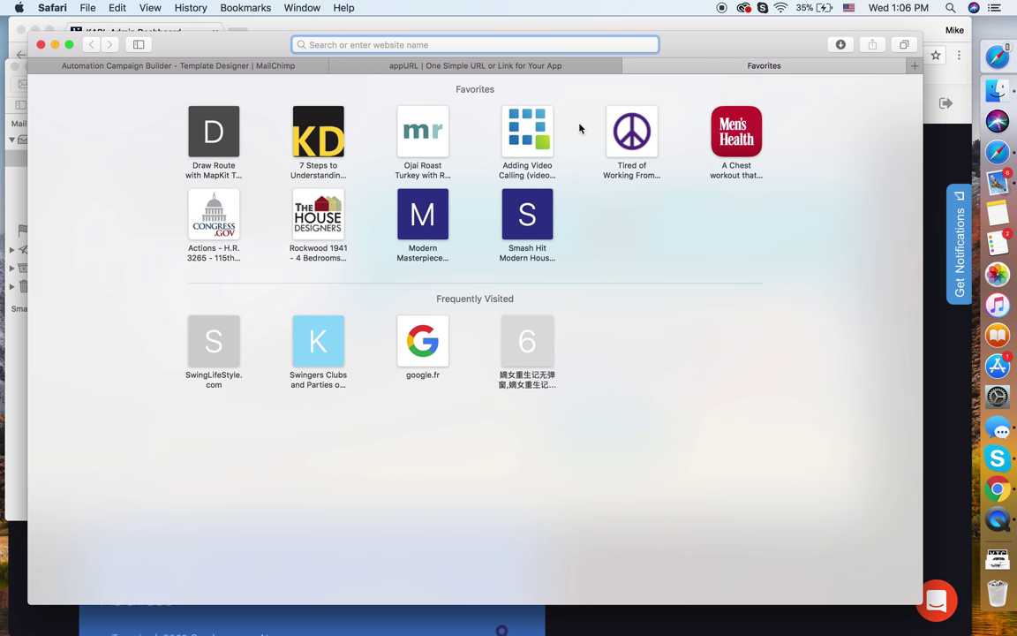
pyautogui.write('solid transport app')
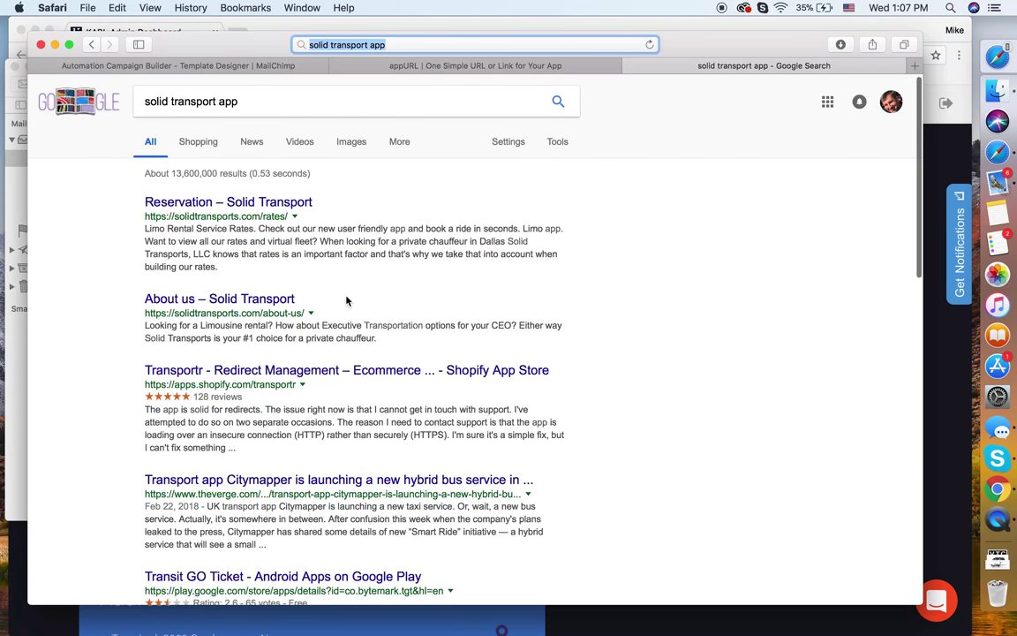
pyautogui.scroll(-3, 346, 299)
pyautogui.scroll(-5, 346, 298)
pyautogui.scroll(-7, 346, 300)
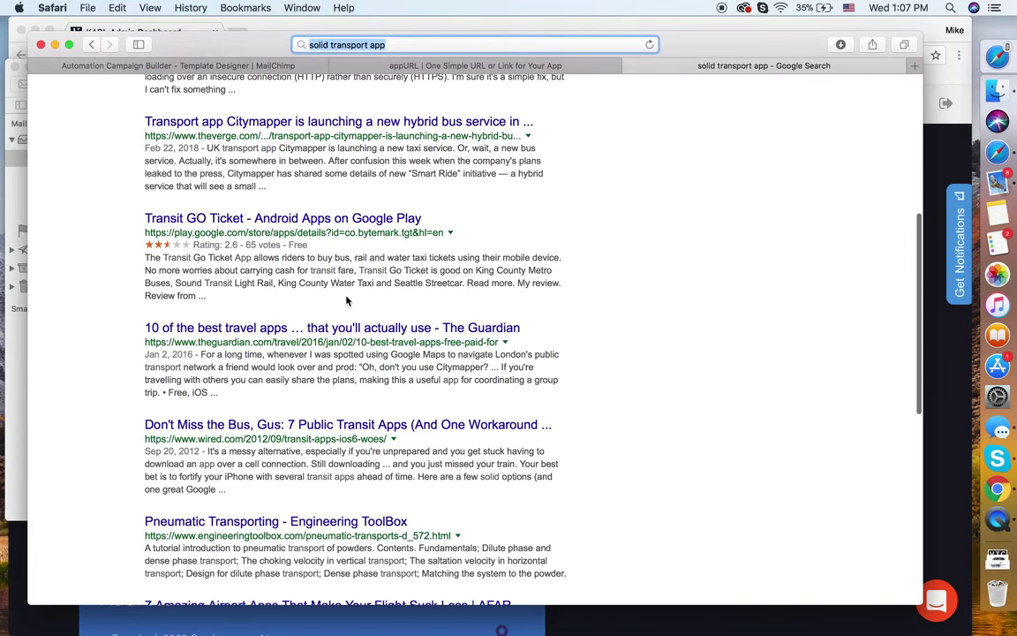
pyautogui.scroll(-6, 349, 301)
pyautogui.scroll(20, 346, 296)
pyautogui.scroll(-1, 346, 295)
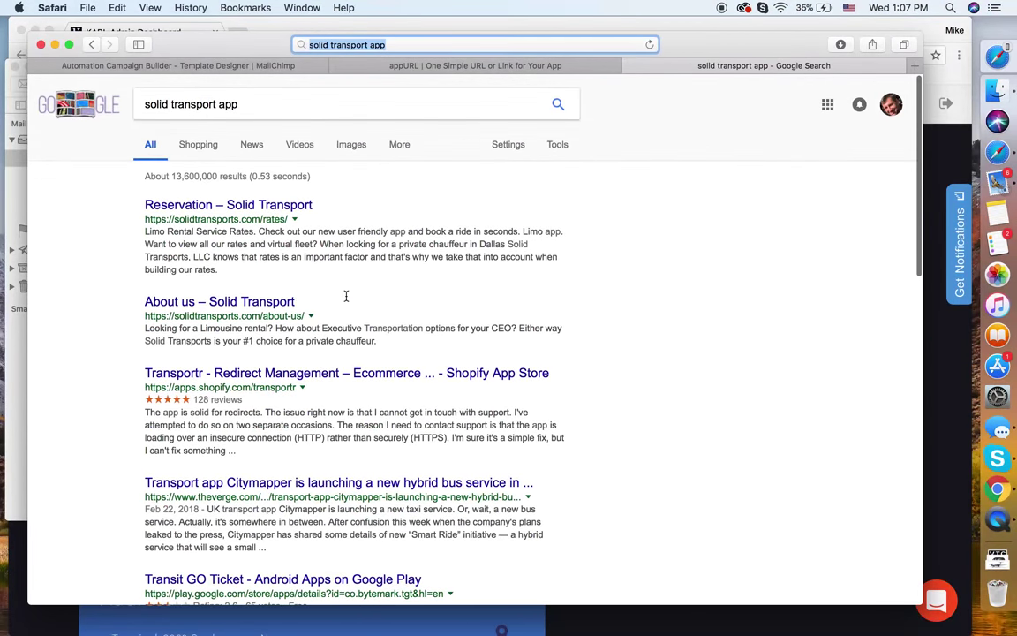
# Replace the address bar contents with 'play'.
pyautogui.click(295, 102)
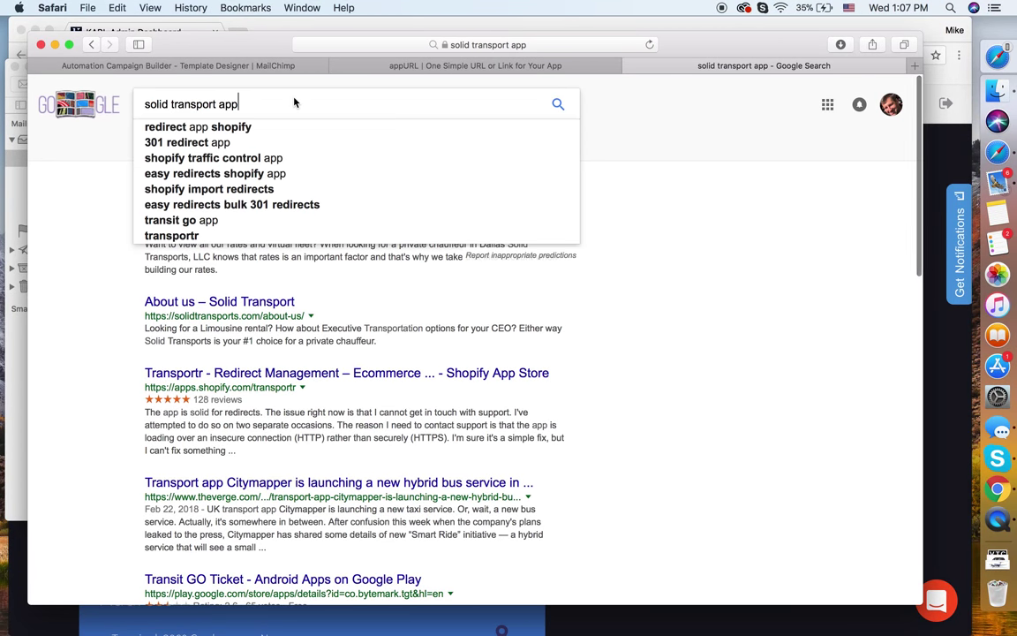
pyautogui.click(351, 46)
pyautogui.press('BackSpace')
pyautogui.write('play')
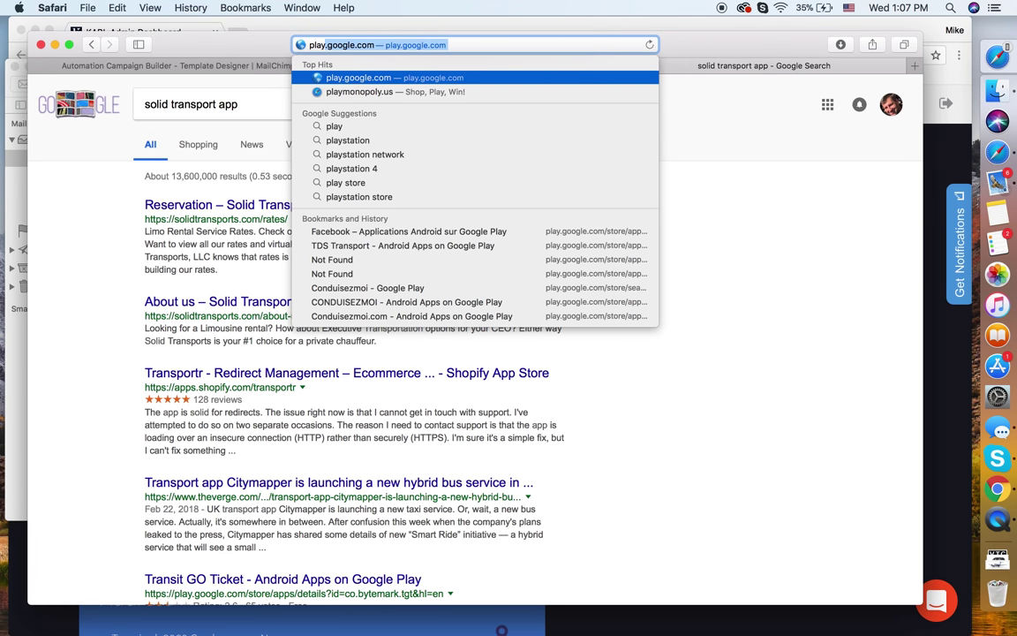
# Search Google Play for 'solid transports' and open the Solid Transports app page.
pyautogui.press('Return')
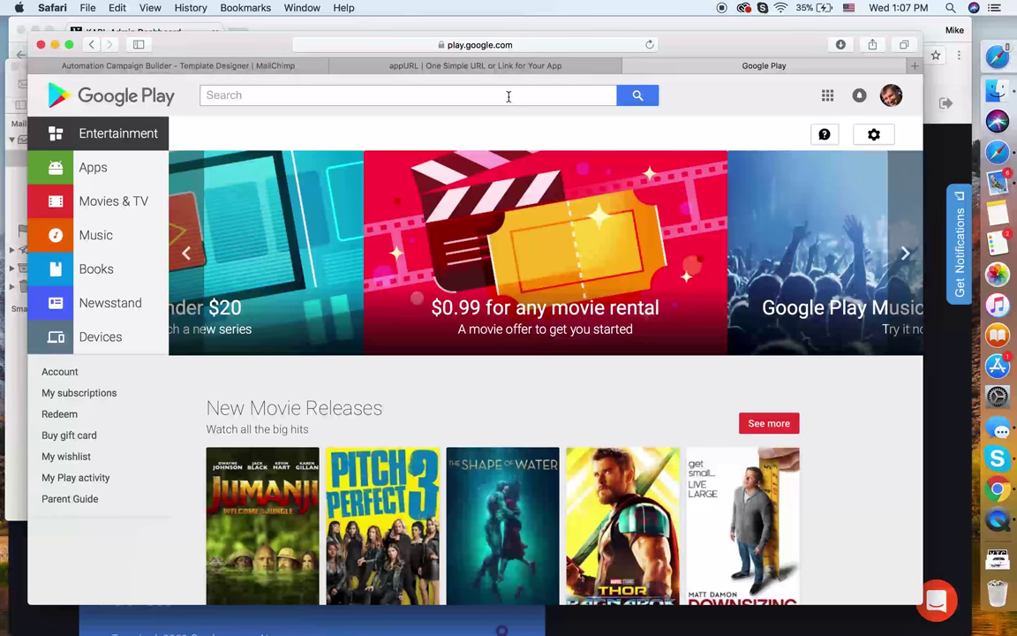
pyautogui.click(509, 97)
pyautogui.write('solid tran')
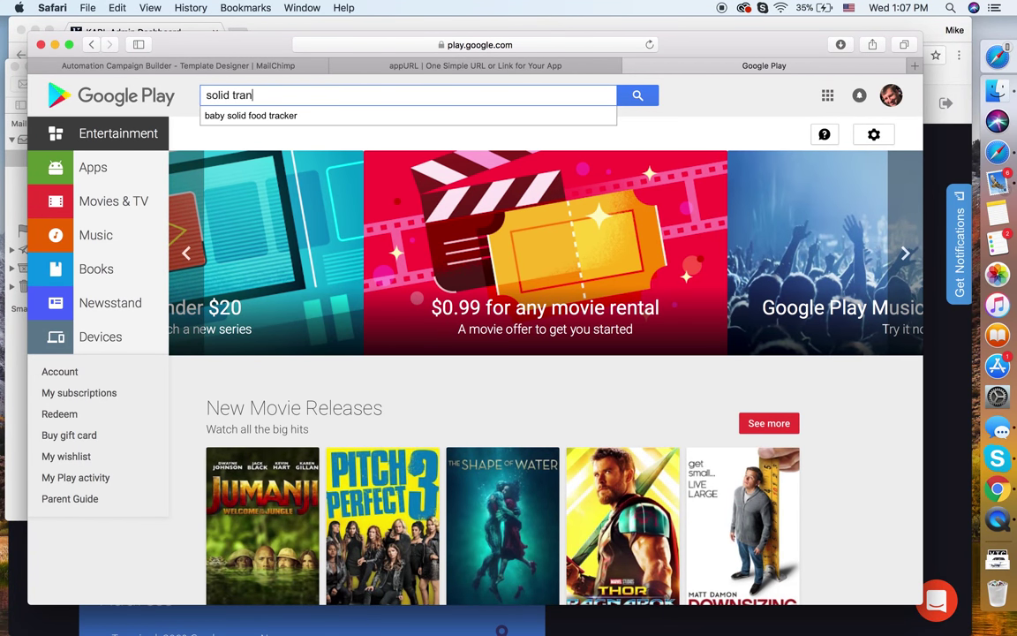
pyautogui.write('sports')
pyautogui.press('Return')
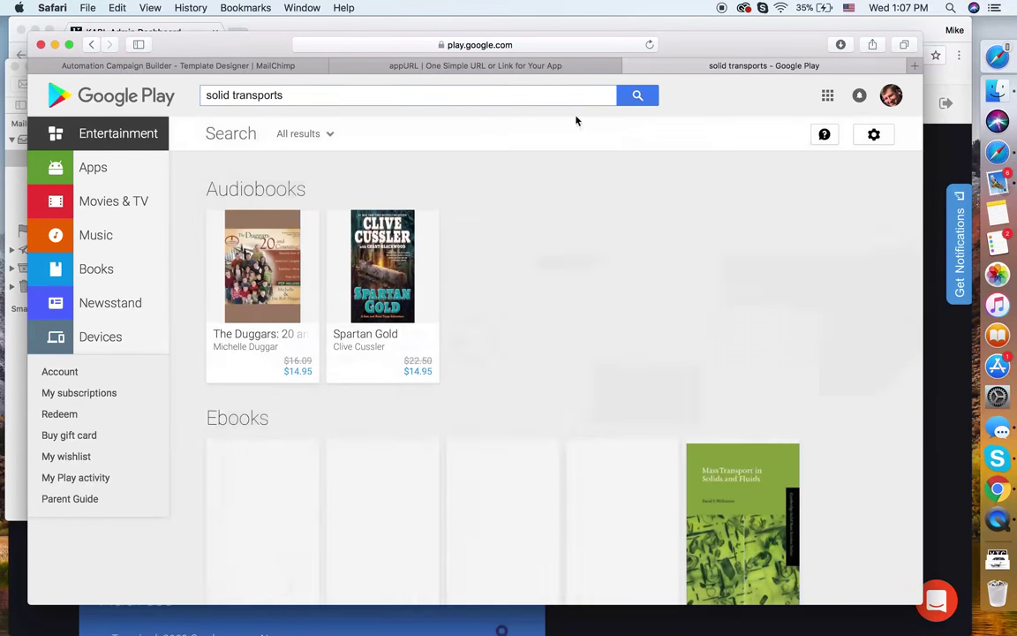
pyautogui.scroll(-5, 421, 269)
pyautogui.scroll(-1, 421, 269)
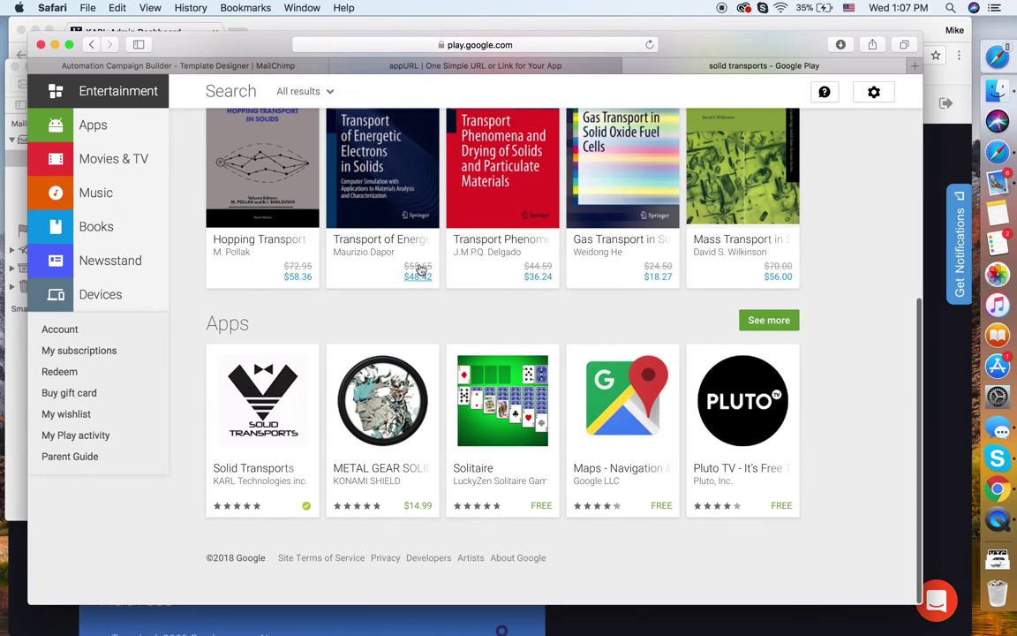
pyautogui.click(274, 411)
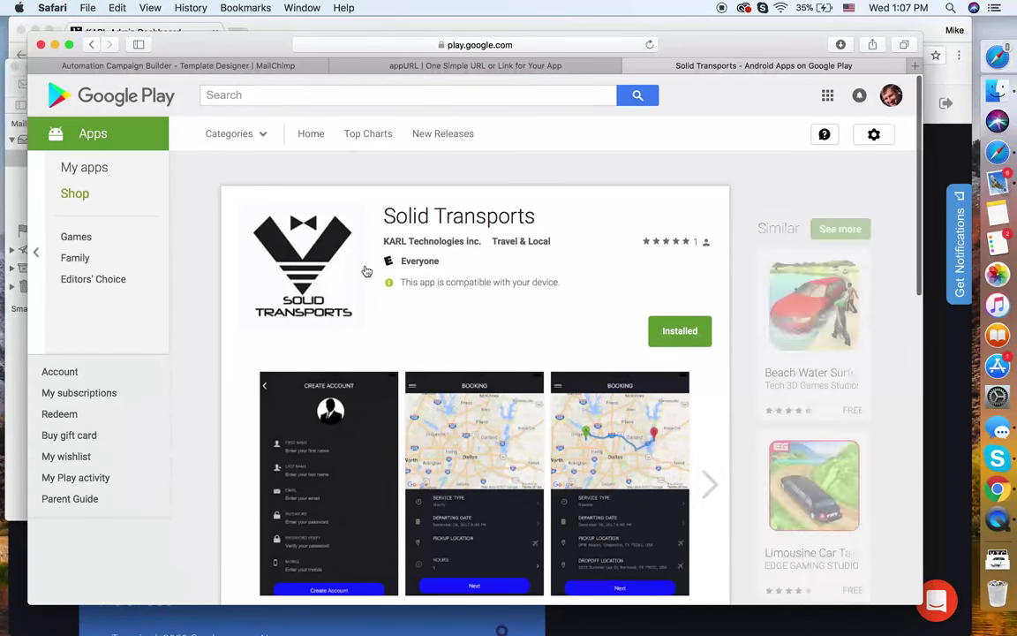
# Copy the Solid Transports Google Play URL and return to the appURL form.
pyautogui.click(412, 44)
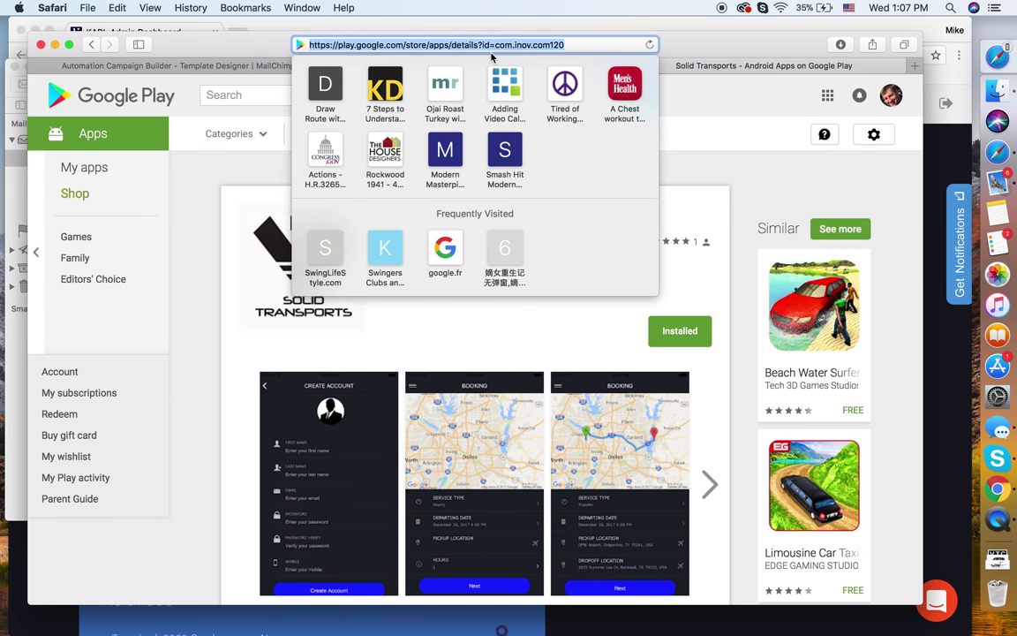
pyautogui.press('super+c')
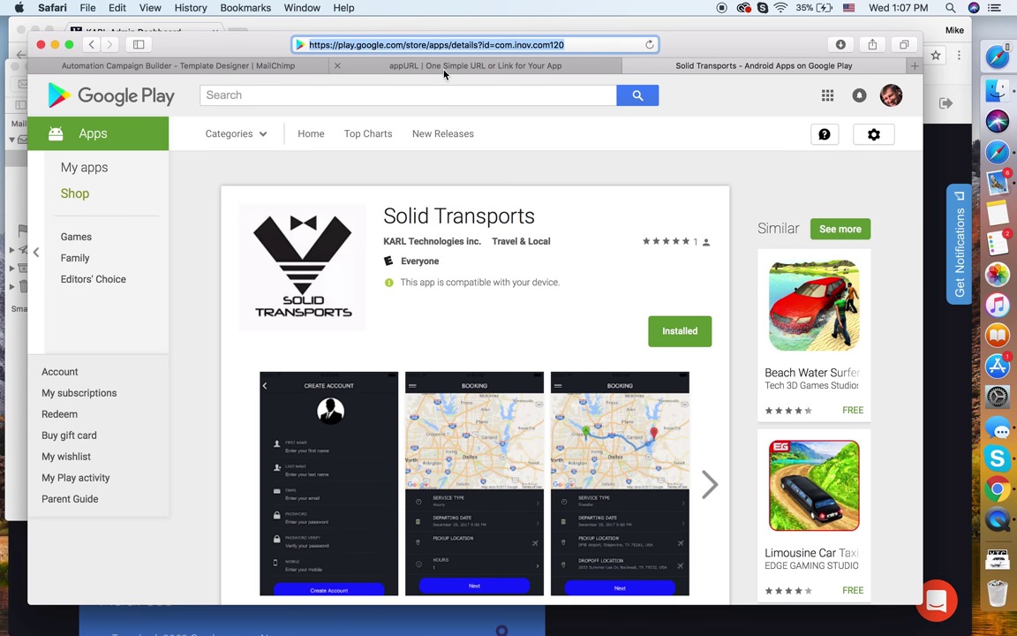
pyautogui.click(453, 66)
# Paste the Solid Transports Google Play link into Android URL, then return to Google Play.
pyautogui.click(389, 495)
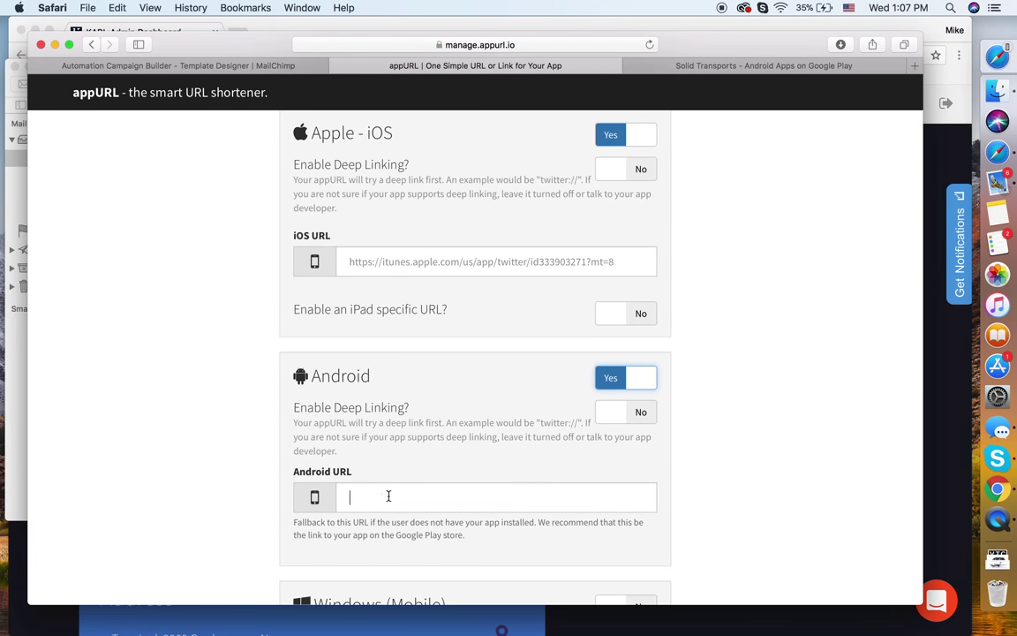
pyautogui.press('super+v')
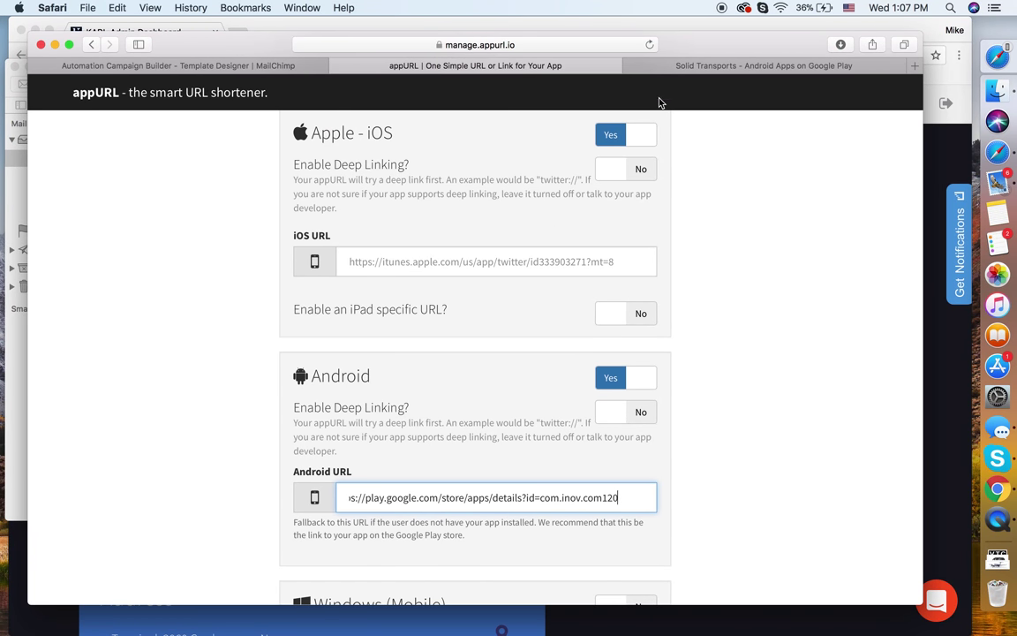
pyautogui.click(711, 67)
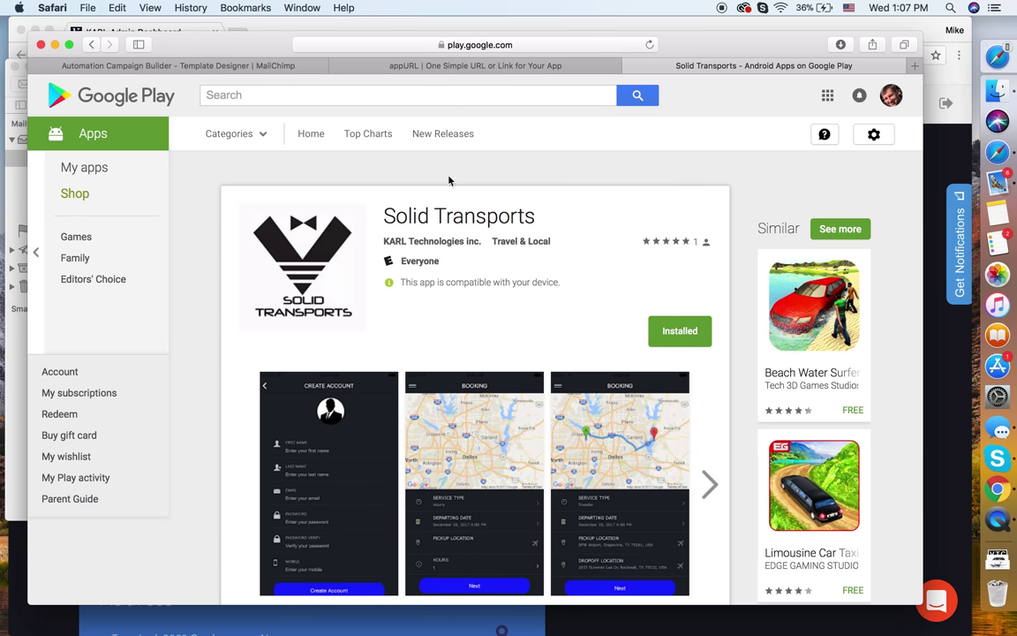
# Search 'solid transports app', open the Solid Transports App Store listing, and select its address.
pyautogui.click(525, 44)
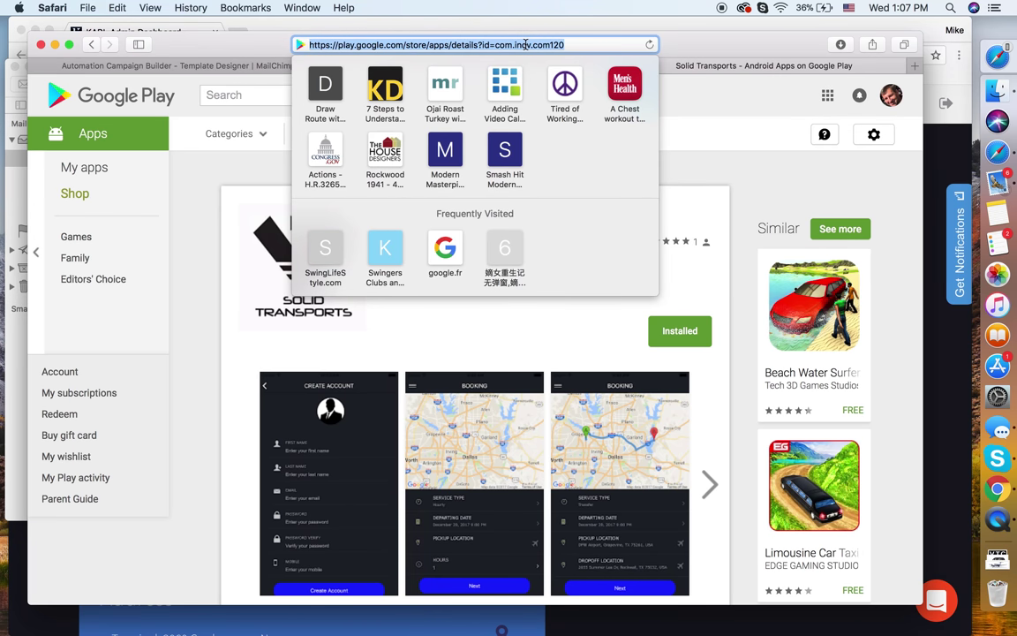
pyautogui.press('BackSpace')
pyautogui.write('solid transp')
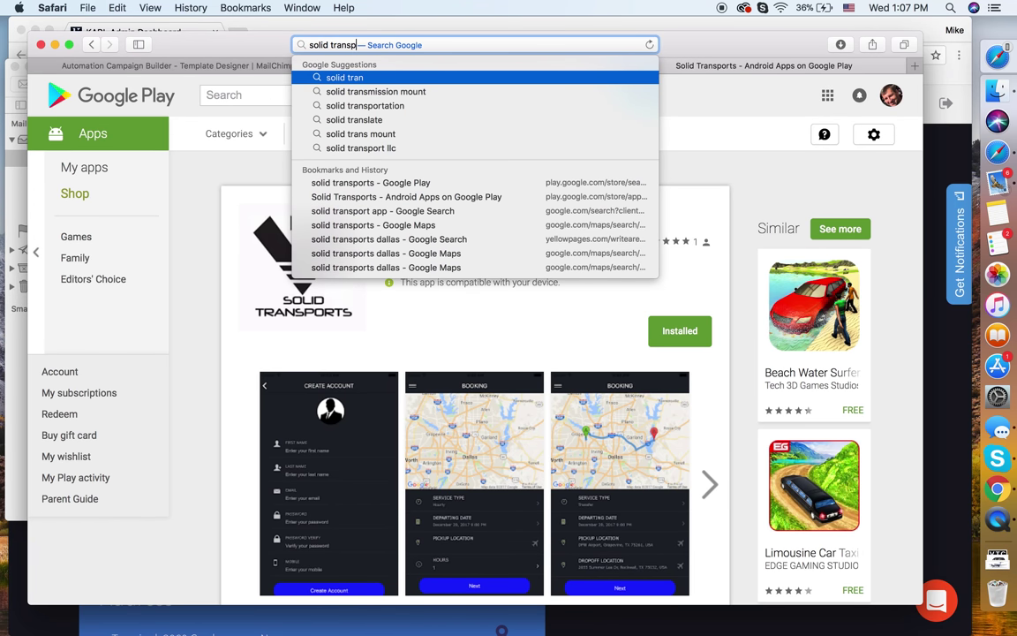
pyautogui.write('orts')
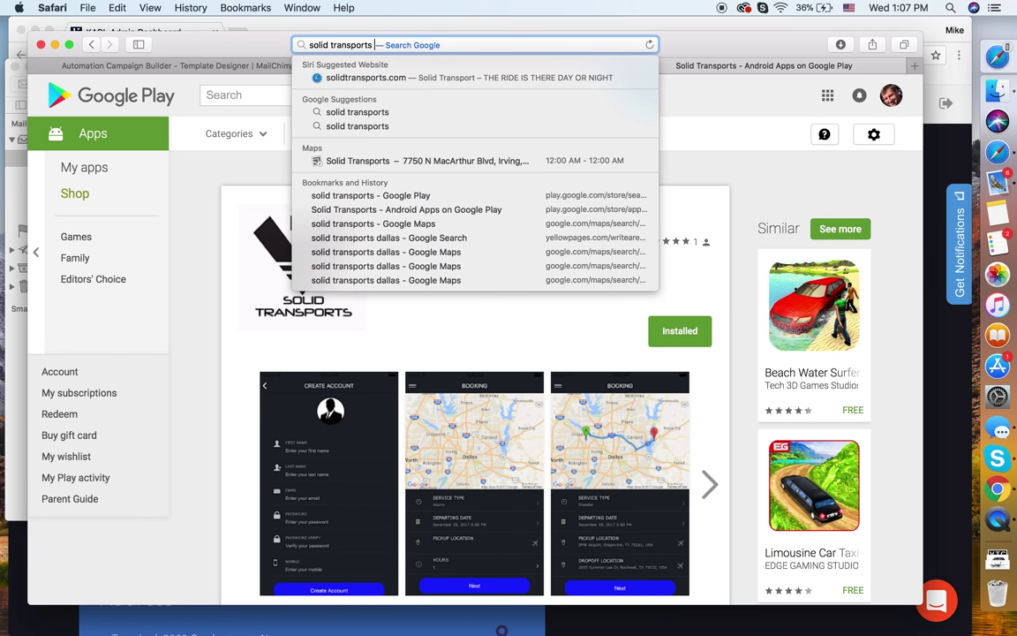
pyautogui.write(' app')
pyautogui.press('Return')
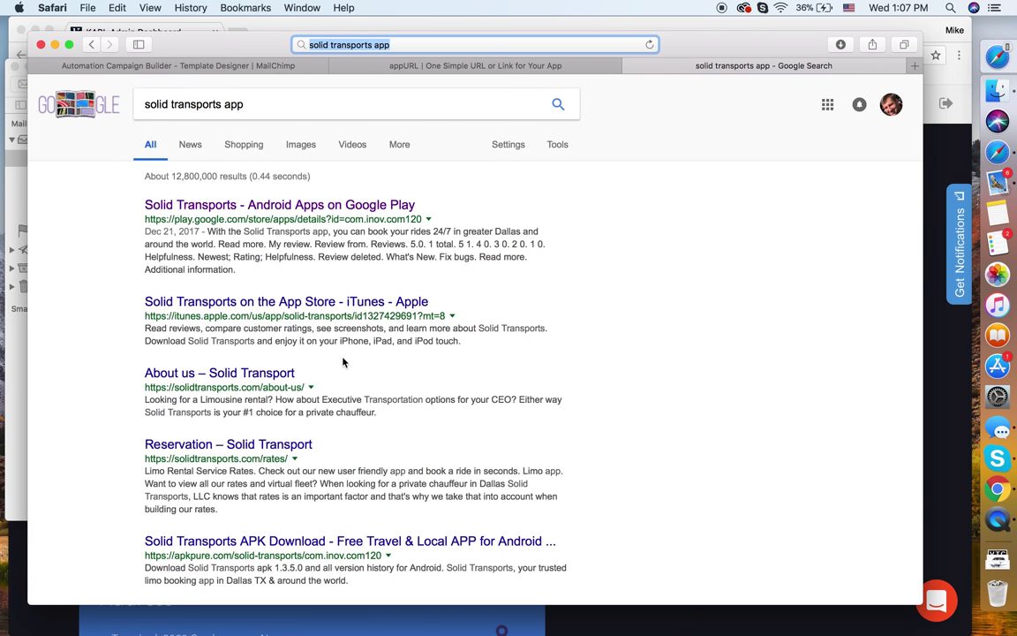
pyautogui.click(301, 303)
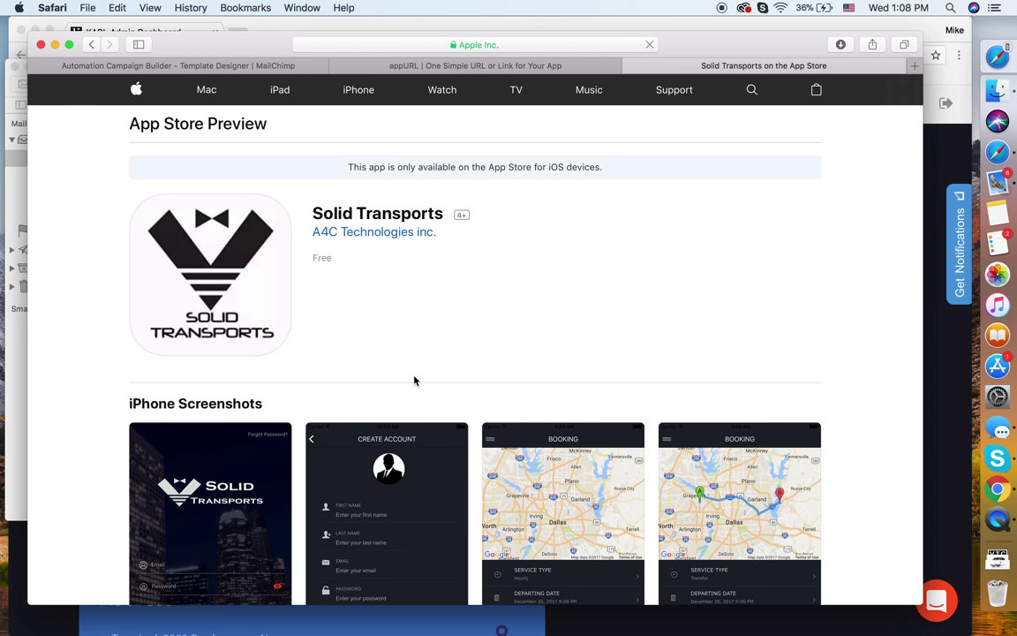
pyautogui.click(410, 44)
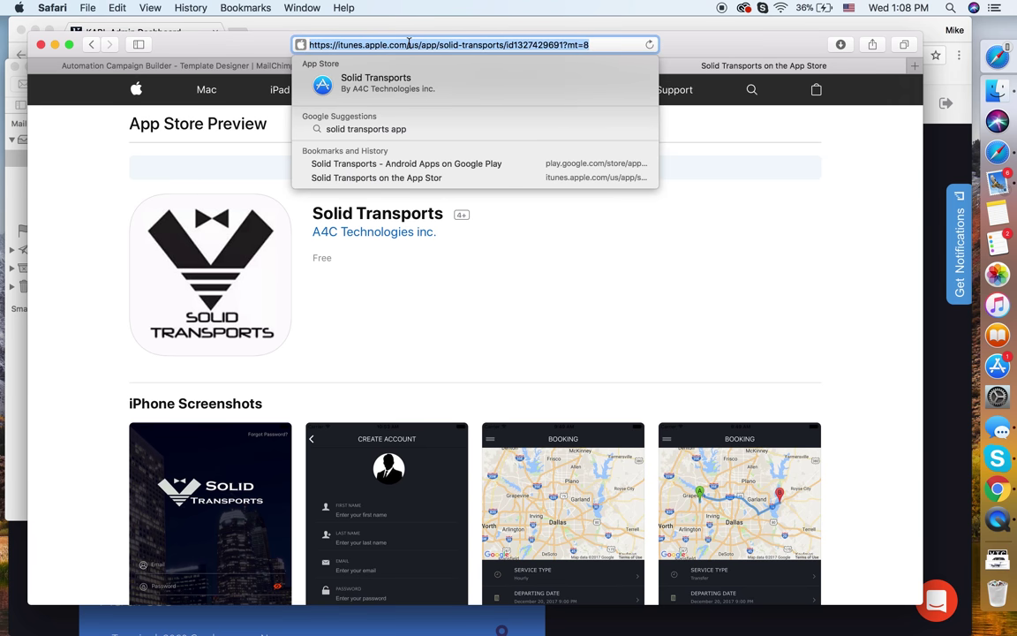
pyautogui.press('Down')
pyautogui.press('Down')
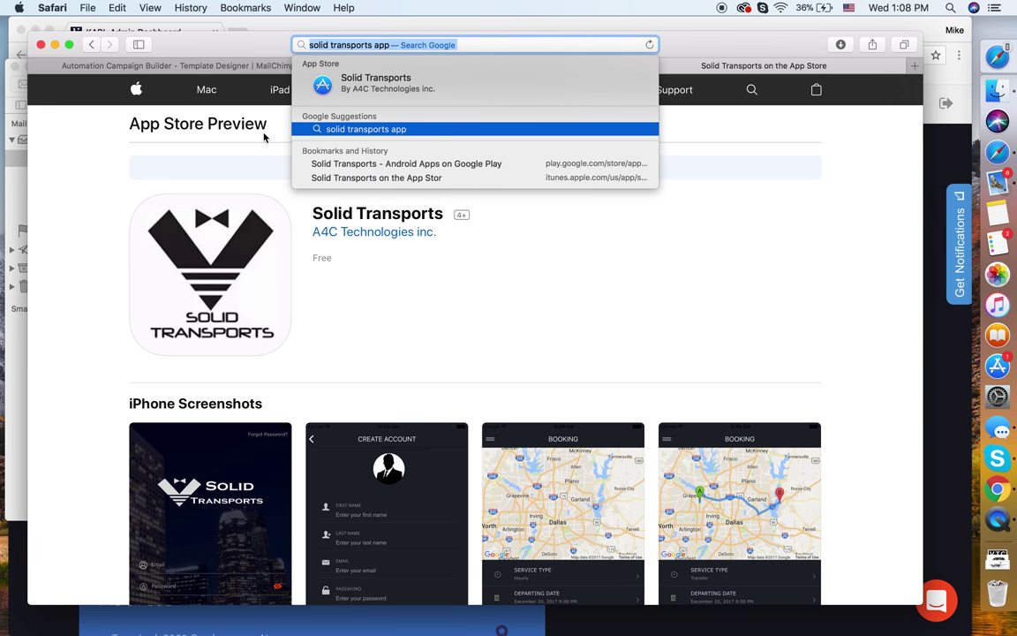
pyautogui.hotkey('ctrl', 'Up')
pyautogui.hotkey('ctrl', 'Up')
# Paste the App Store link as the iOS URL, pass reCAPTCHA, and create the app link.
pyautogui.click(453, 63)
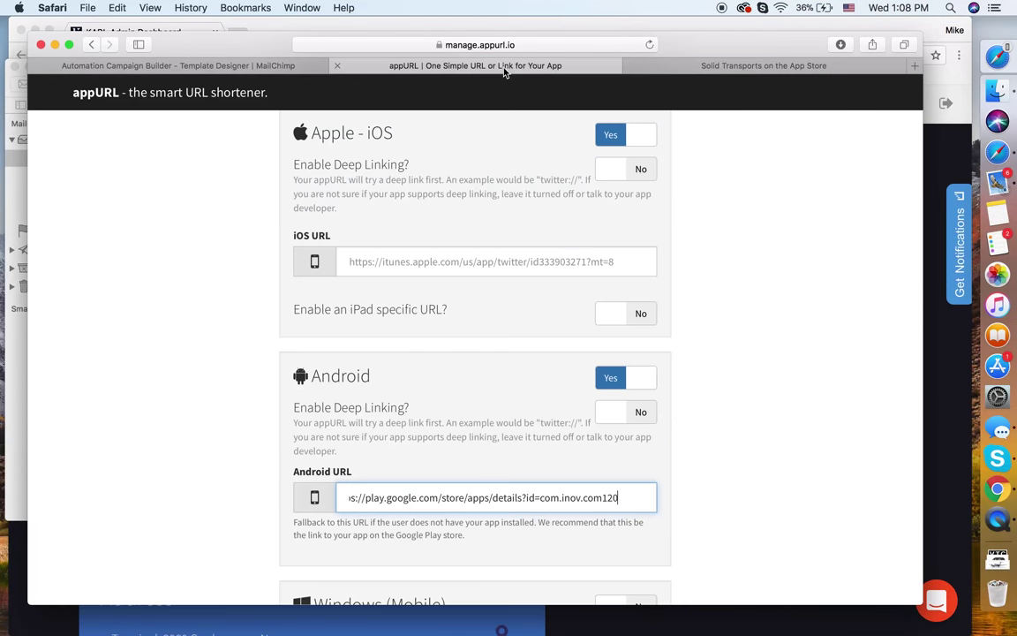
pyautogui.click(392, 262)
pyautogui.press('super+v')
pyautogui.scroll(-10, 450, 308)
pyautogui.scroll(-2, 450, 308)
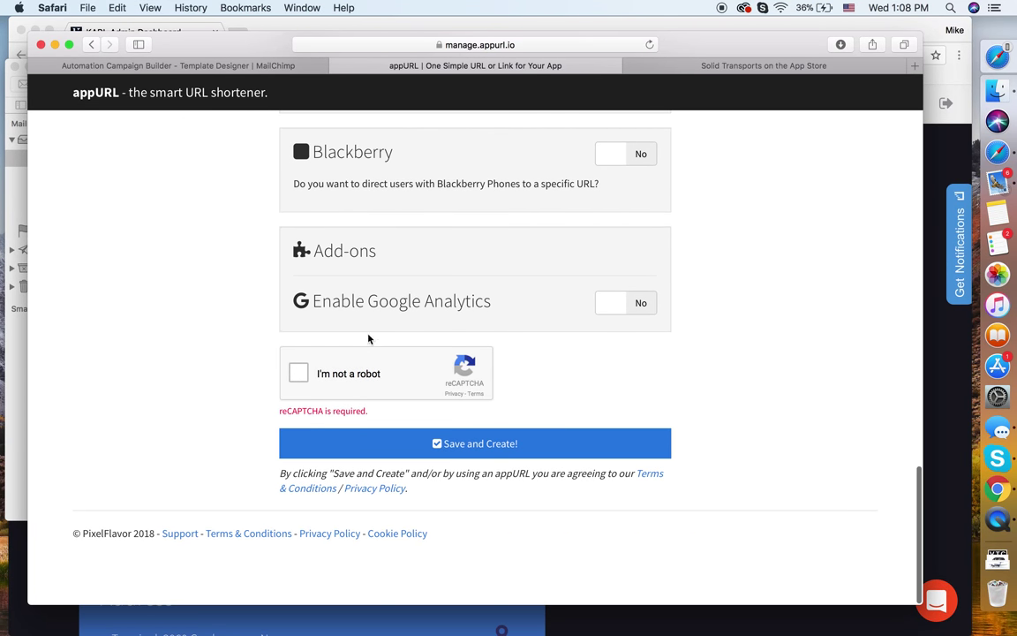
pyautogui.click(298, 374)
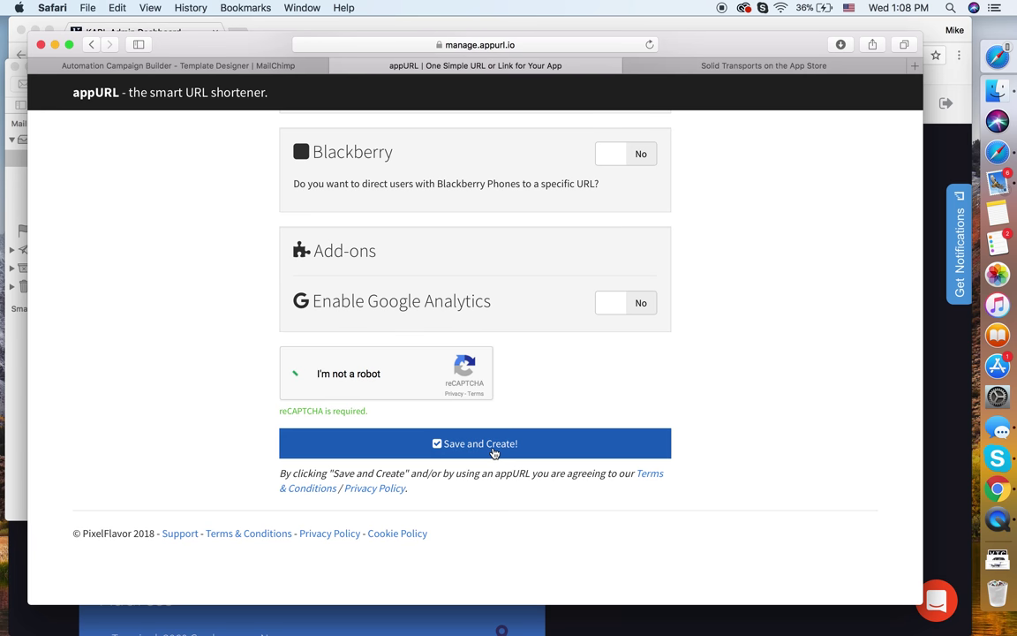
pyautogui.click(494, 449)
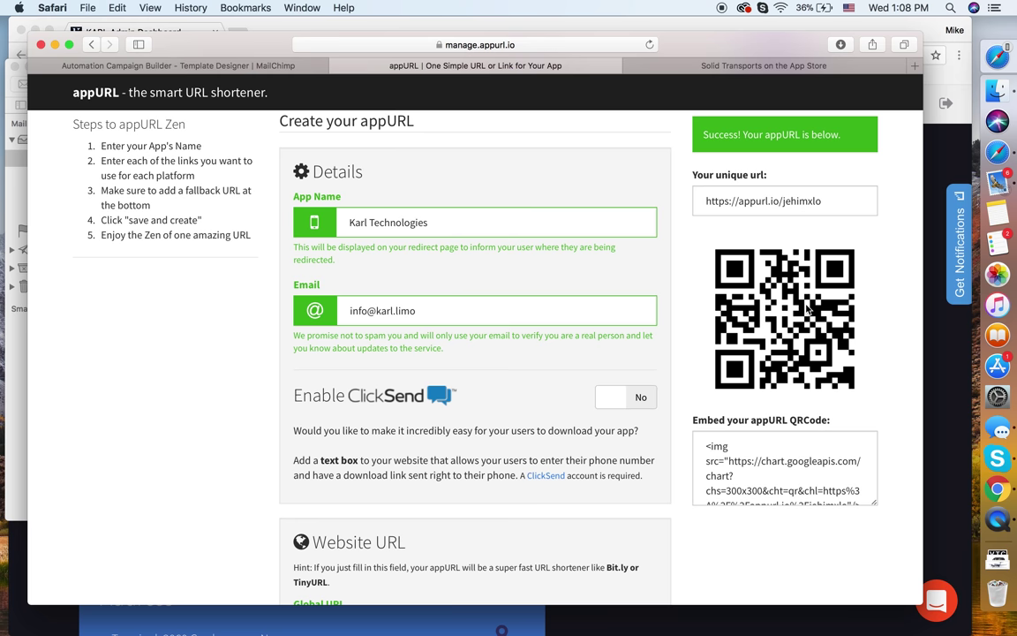
pyautogui.moveTo(832, 202); pyautogui.dragTo(699, 203)
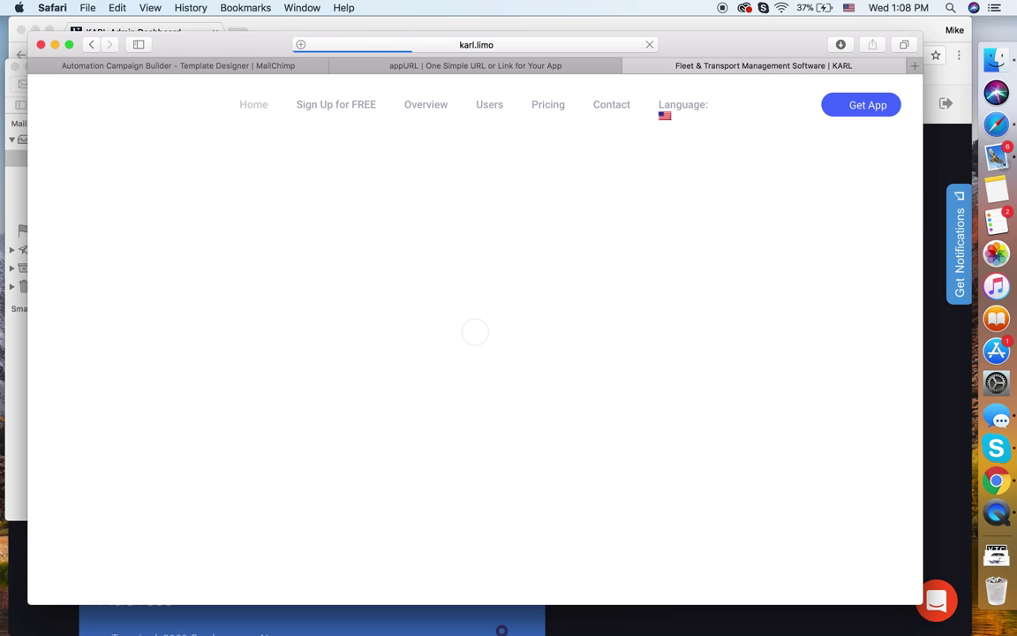
pyautogui.click(450, 64)
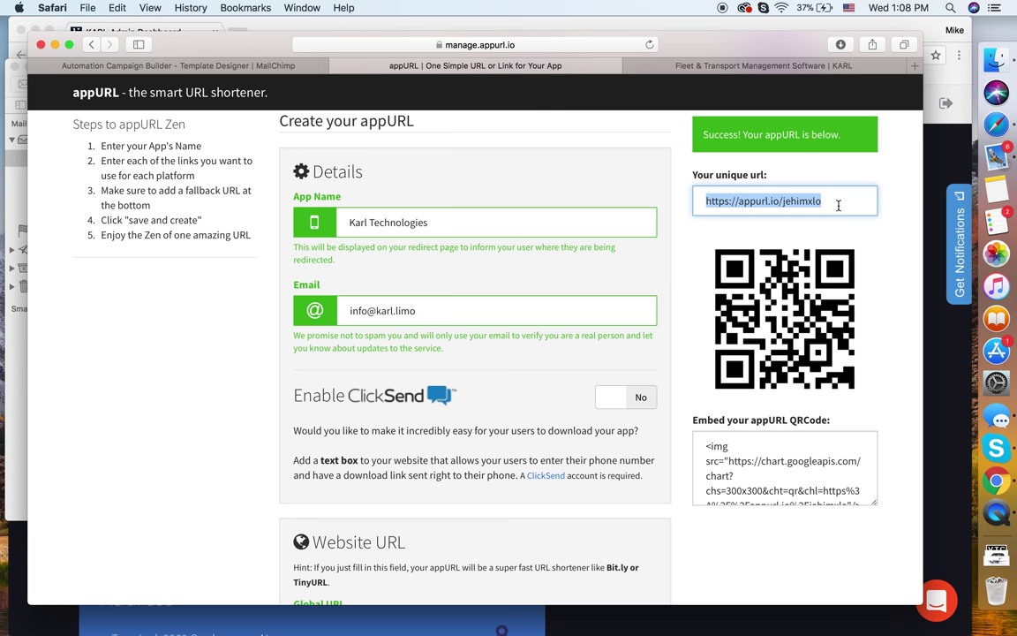
pyautogui.press('super+c')
# Search Google Images for 'app store png'.
pyautogui.click(790, 66)
pyautogui.click(581, 43)
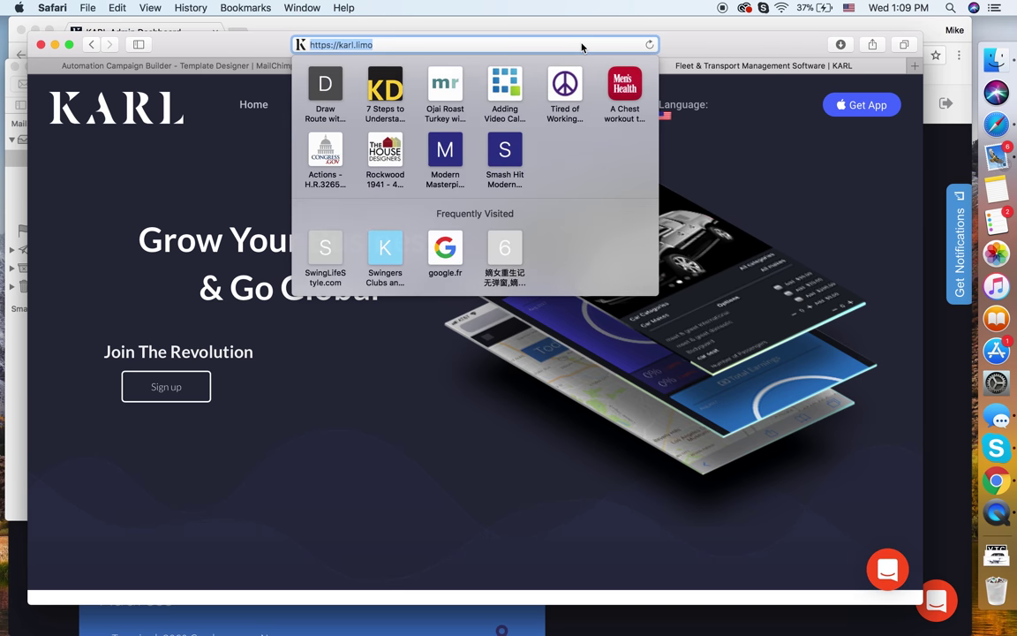
pyautogui.write('app store')
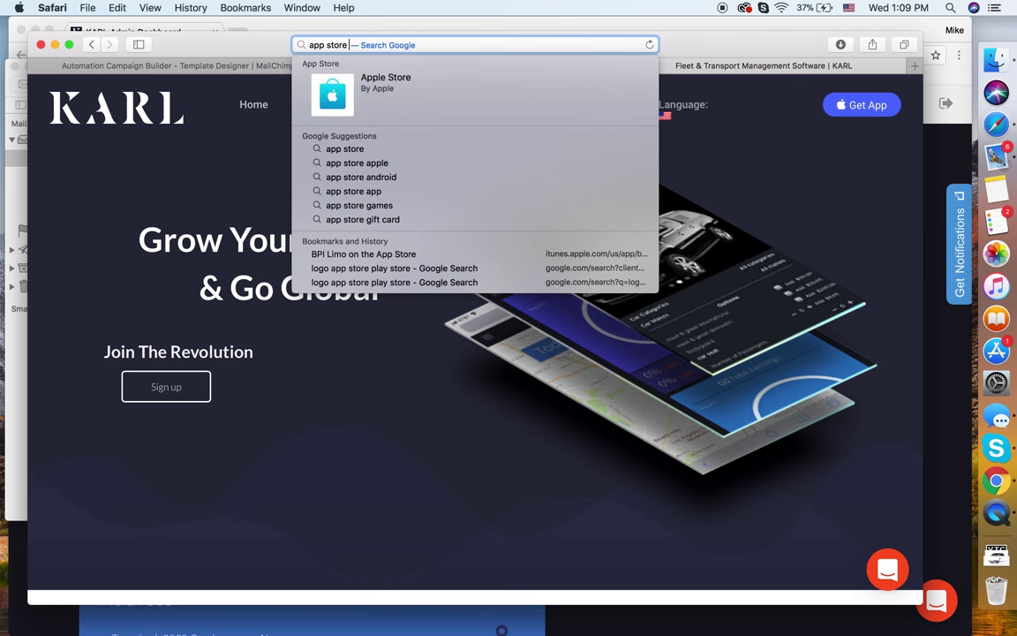
pyautogui.write(' png')
pyautogui.press('Return')
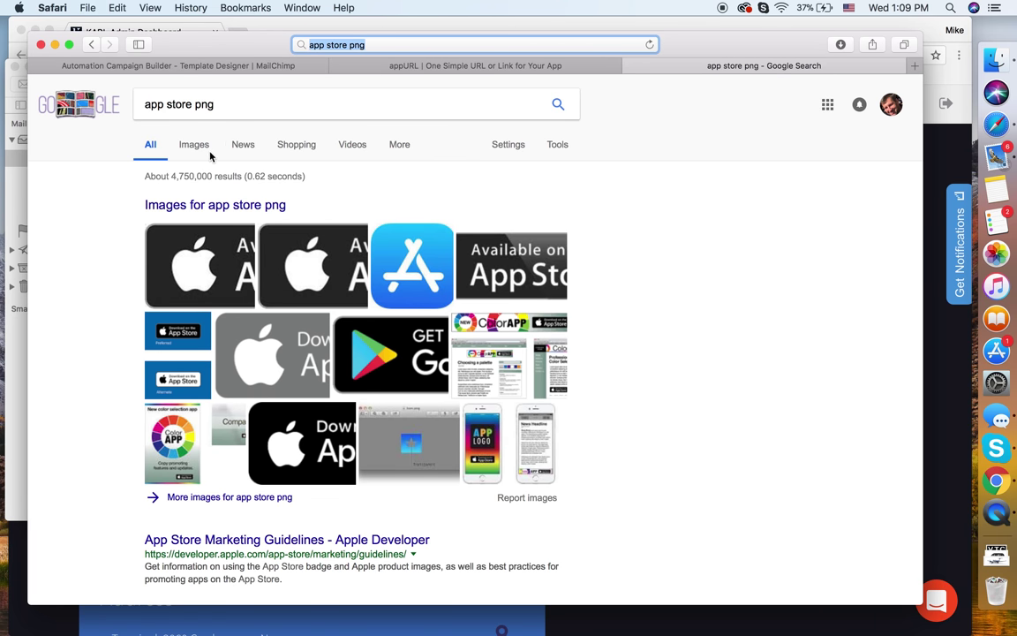
pyautogui.click(207, 151)
# Save the combined App Store and Google Play badge to Downloads as stores.
pyautogui.scroll(-2, 432, 382)
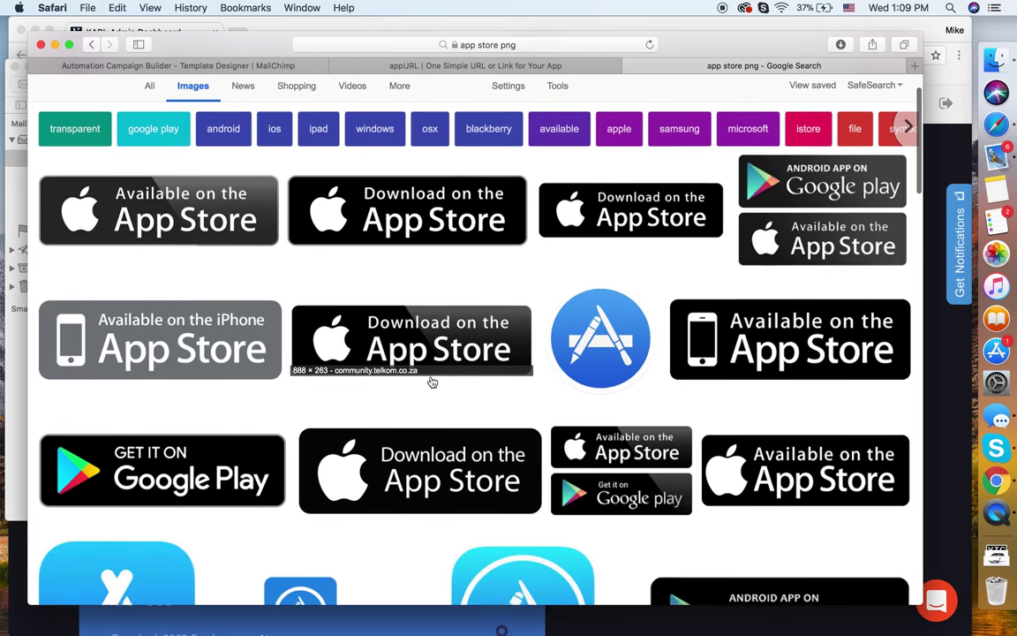
pyautogui.scroll(-10, 433, 381)
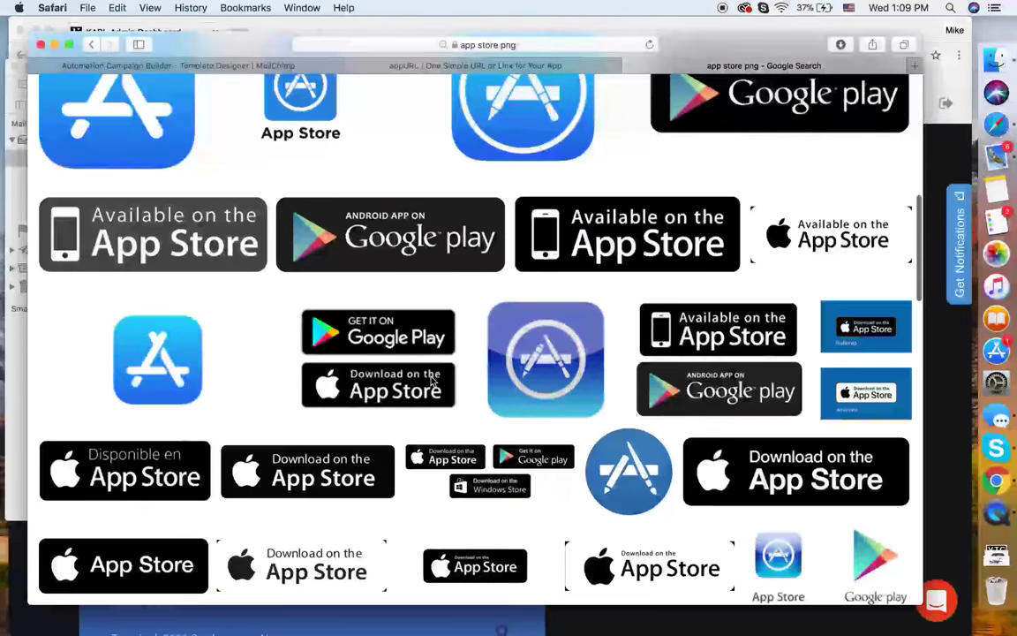
pyautogui.scroll(-5, 432, 382)
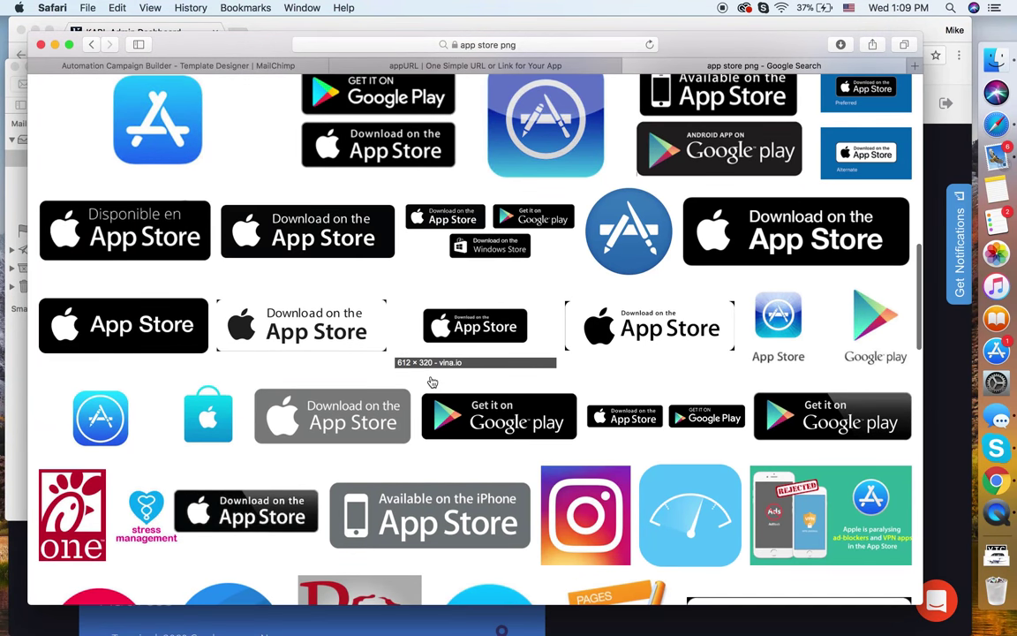
pyautogui.scroll(-1, 433, 381)
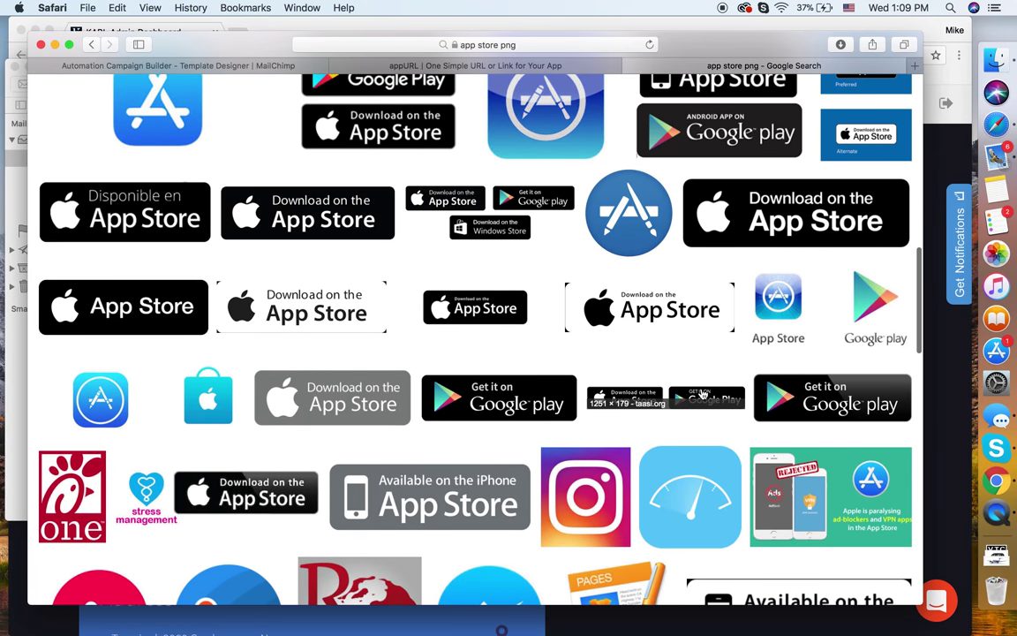
pyautogui.click(702, 396)
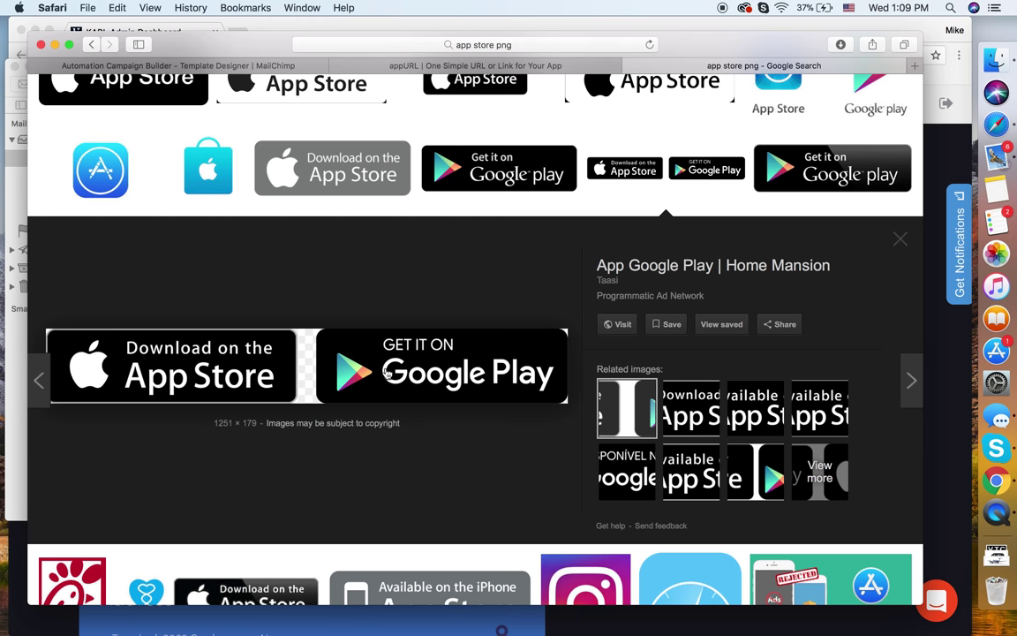
pyautogui.rightClick(385, 371)
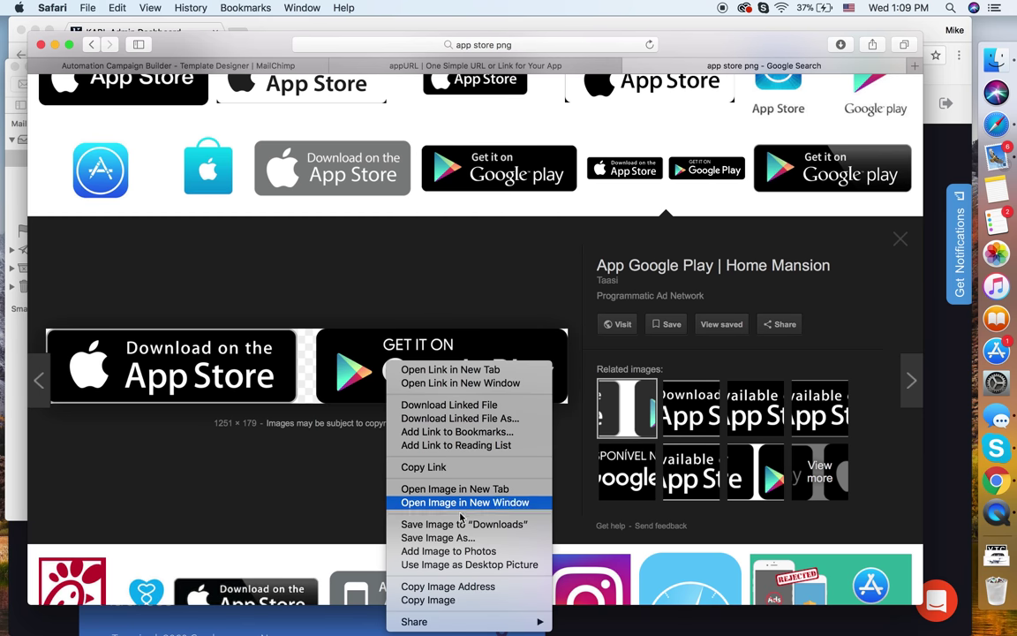
pyautogui.click(467, 538)
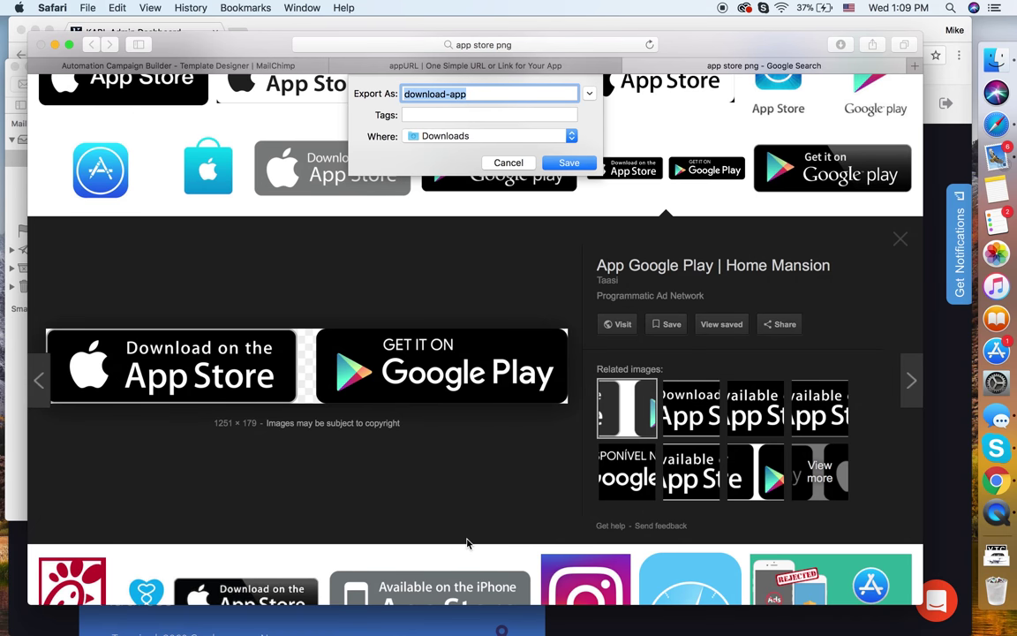
pyautogui.write('stores')
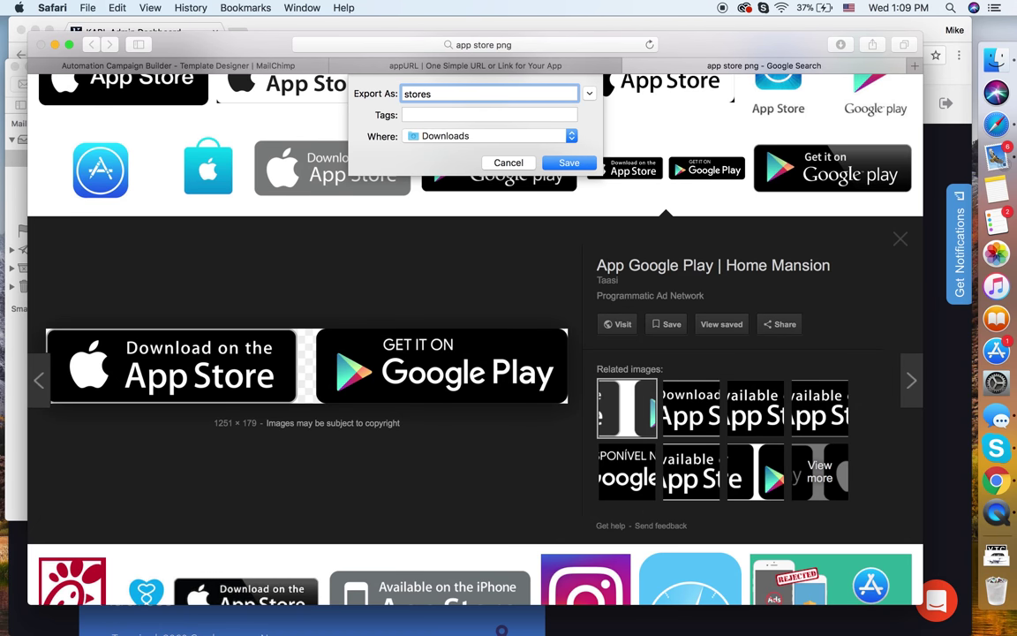
pyautogui.press('Return')
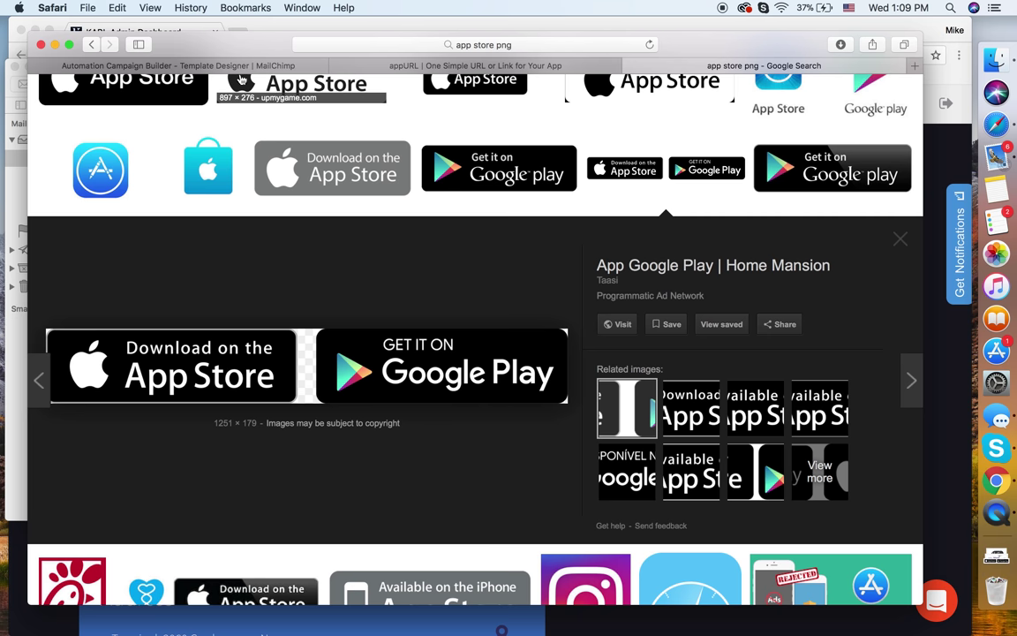
# Replace the email's placeholder photo with the uploaded stores.png badge image.
pyautogui.click(213, 65)
pyautogui.click(359, 400)
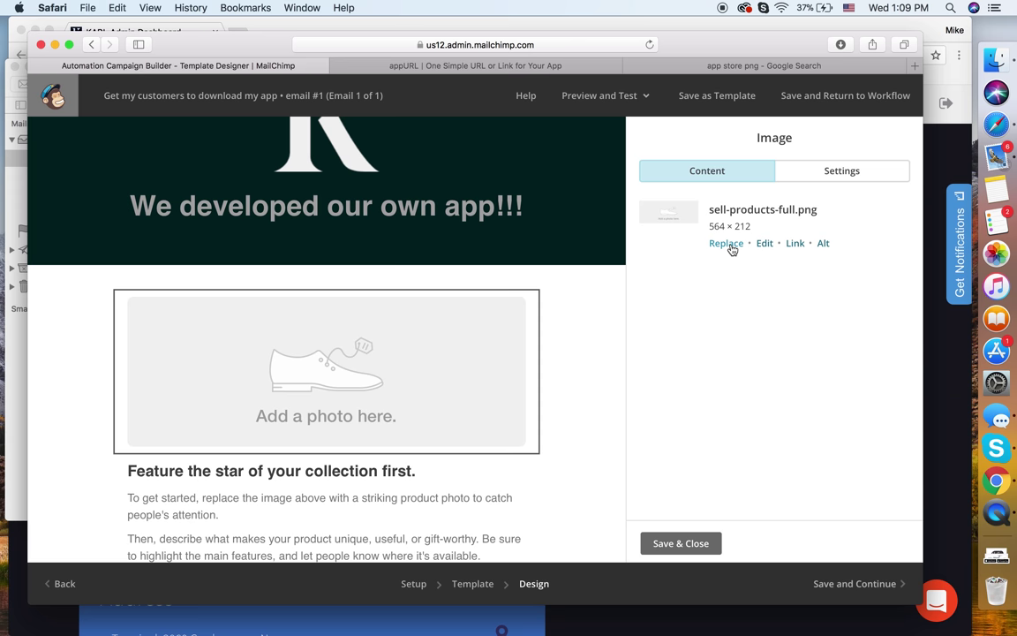
pyautogui.click(731, 250)
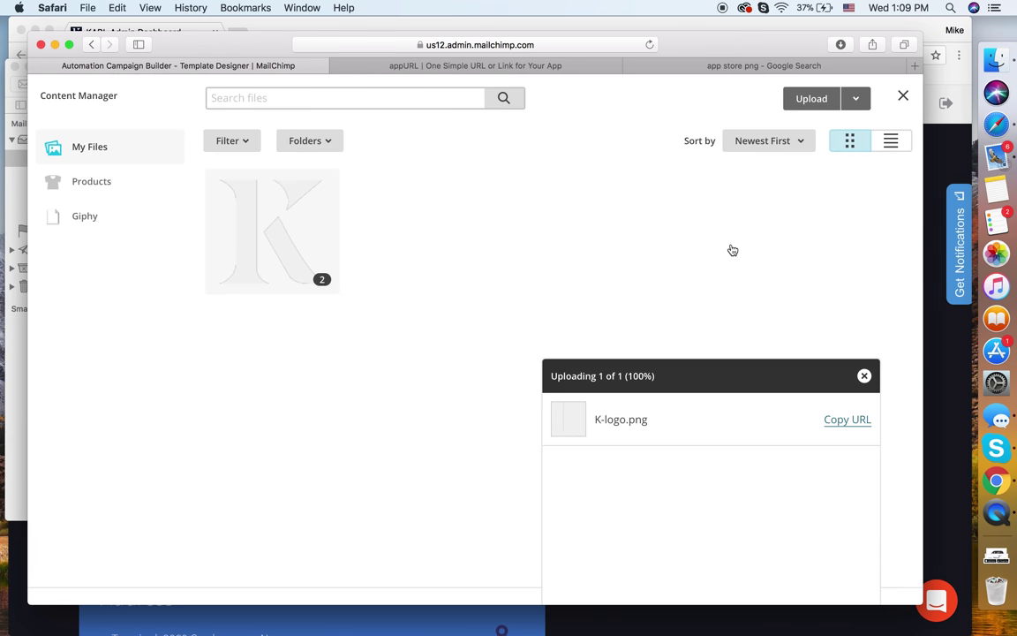
pyautogui.click(805, 98)
pyautogui.scroll(-15, 397, 211)
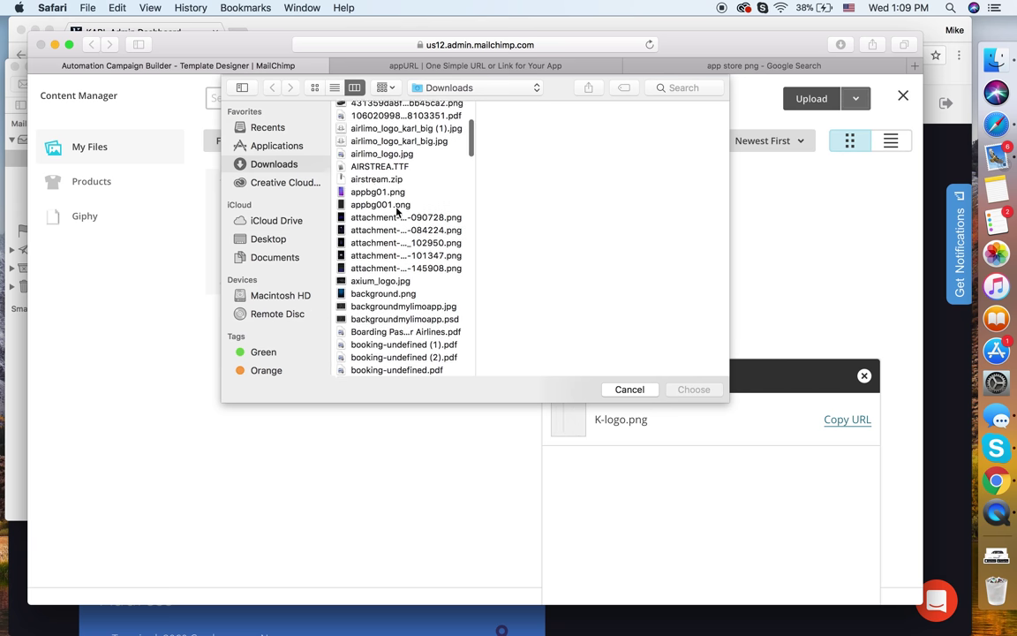
pyautogui.scroll(5, 397, 210)
pyautogui.scroll(10, 397, 210)
pyautogui.scroll(-20, 397, 221)
pyautogui.scroll(5, 385, 253)
pyautogui.click(379, 249)
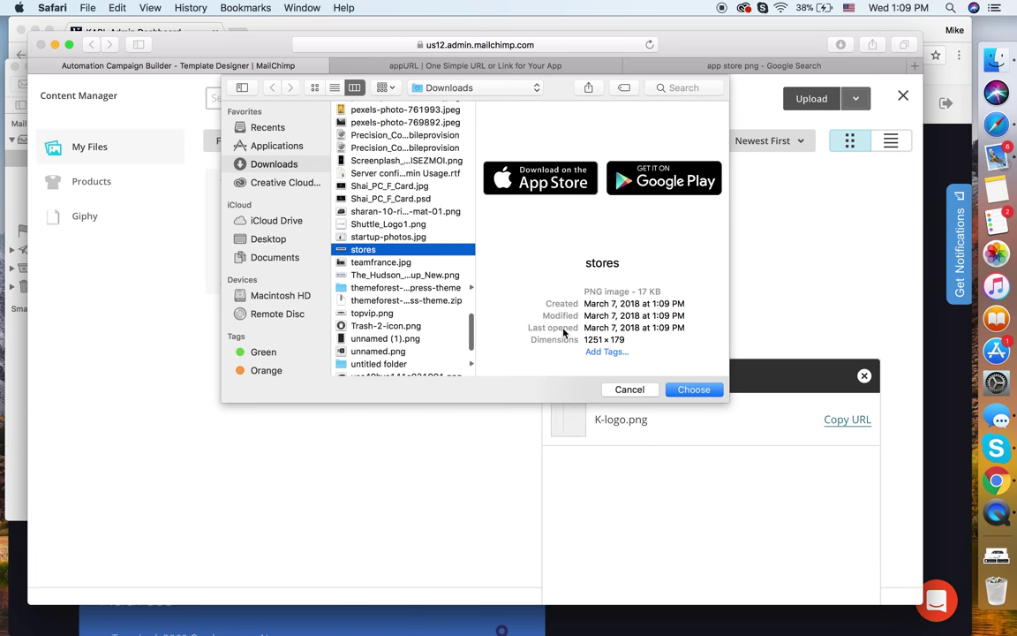
pyautogui.click(678, 387)
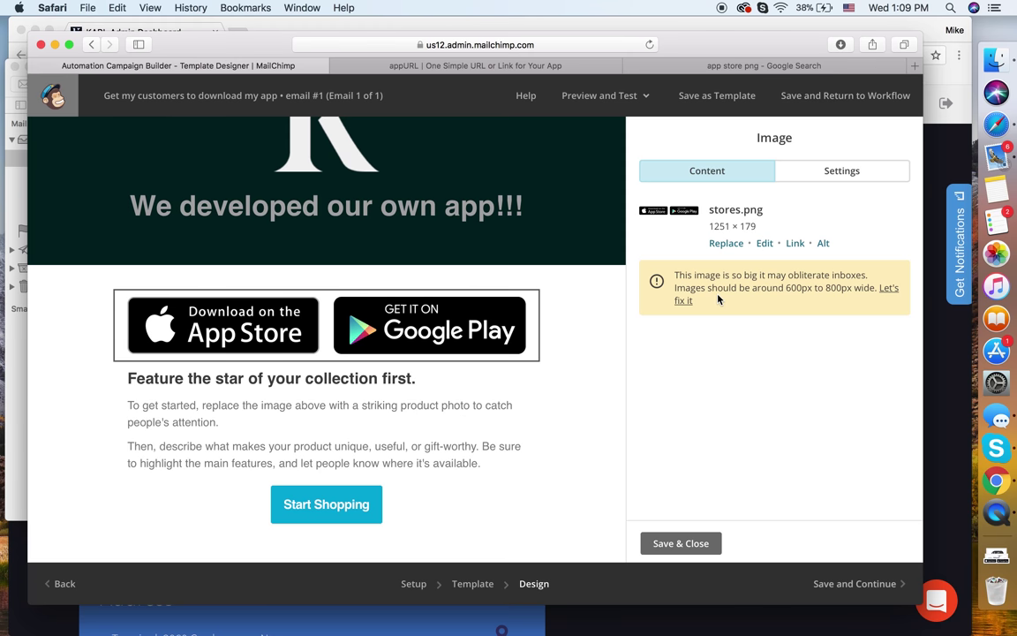
pyautogui.moveTo(430, 340)
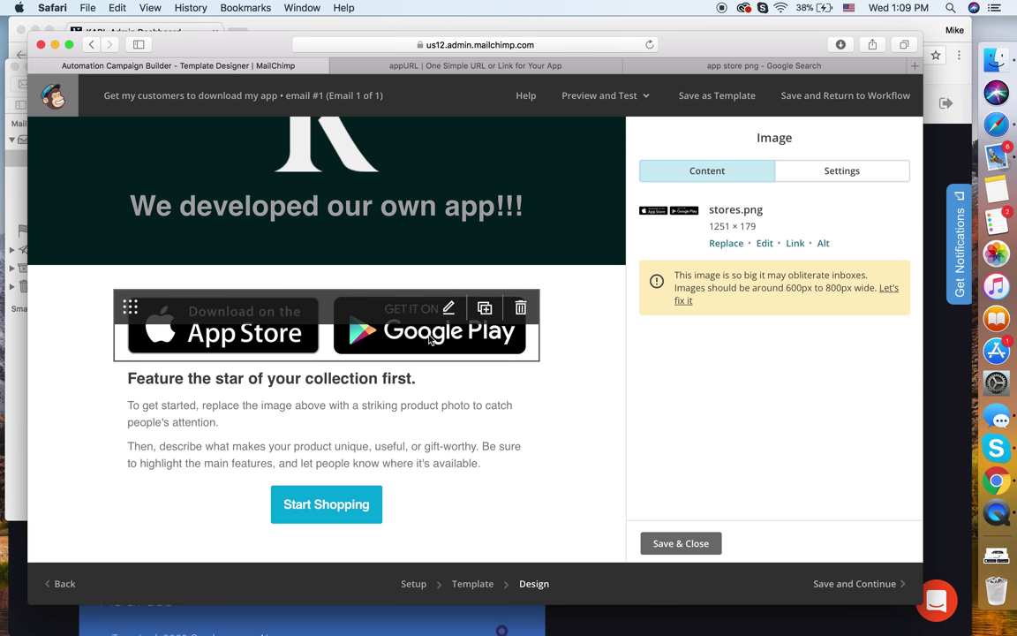
pyautogui.click(795, 244)
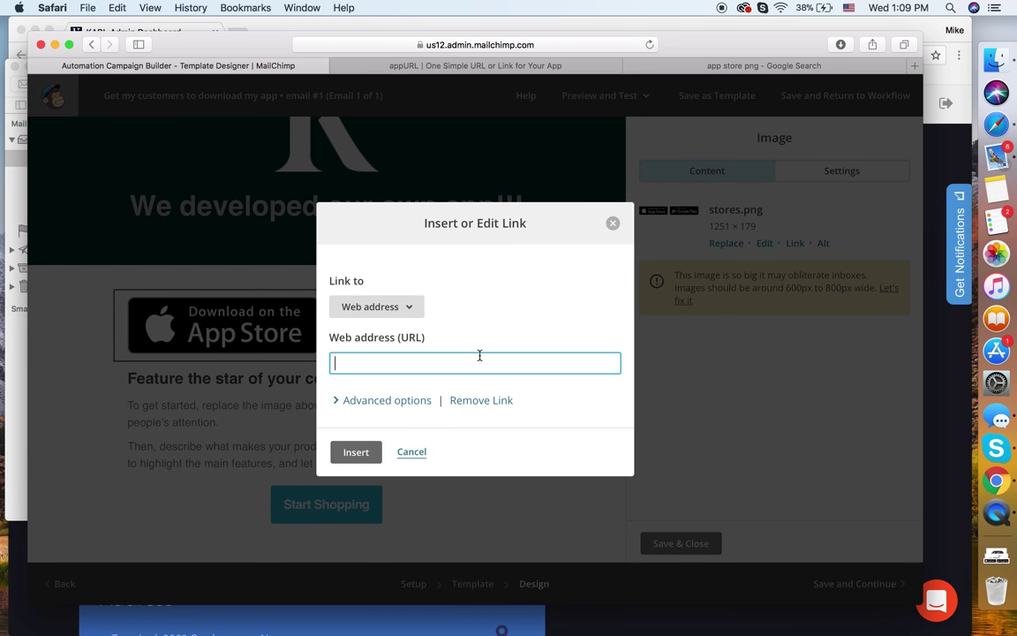
pyautogui.write('https://appurl.io/jehimxlo')
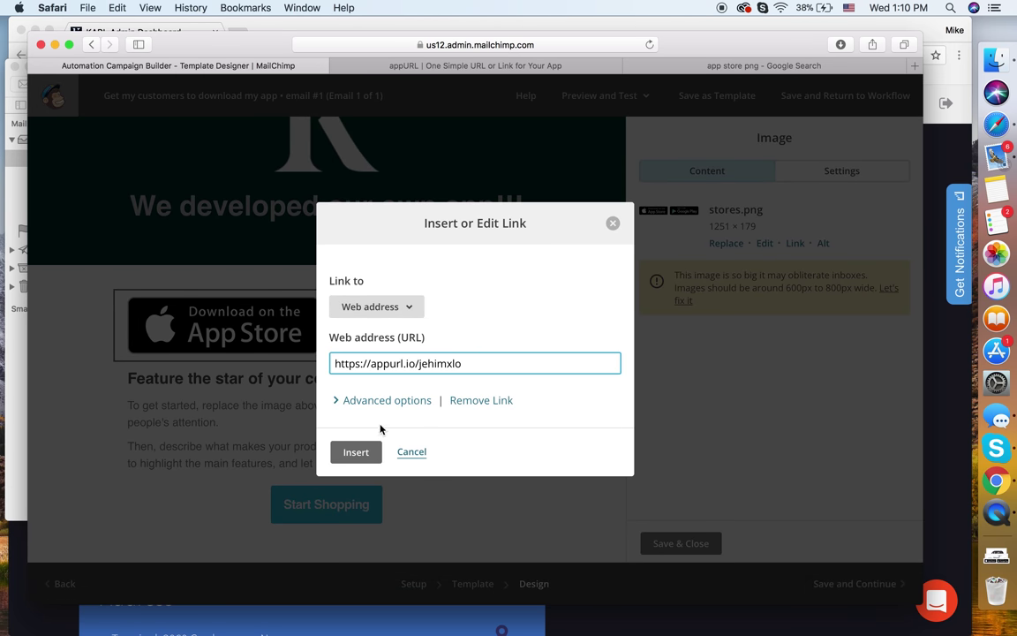
pyautogui.click(353, 448)
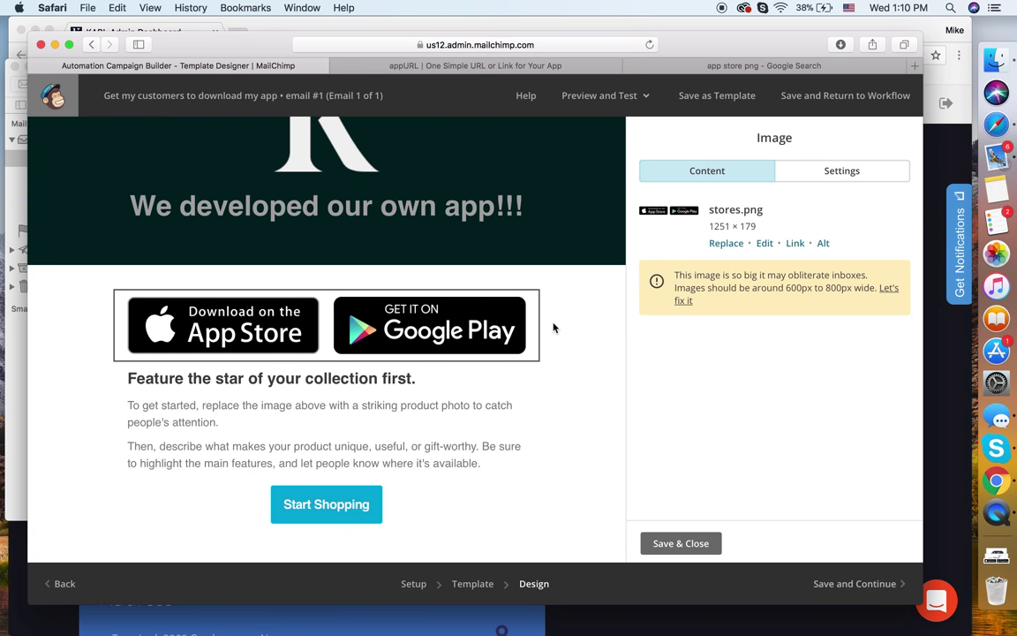
pyautogui.moveTo(456, 351)
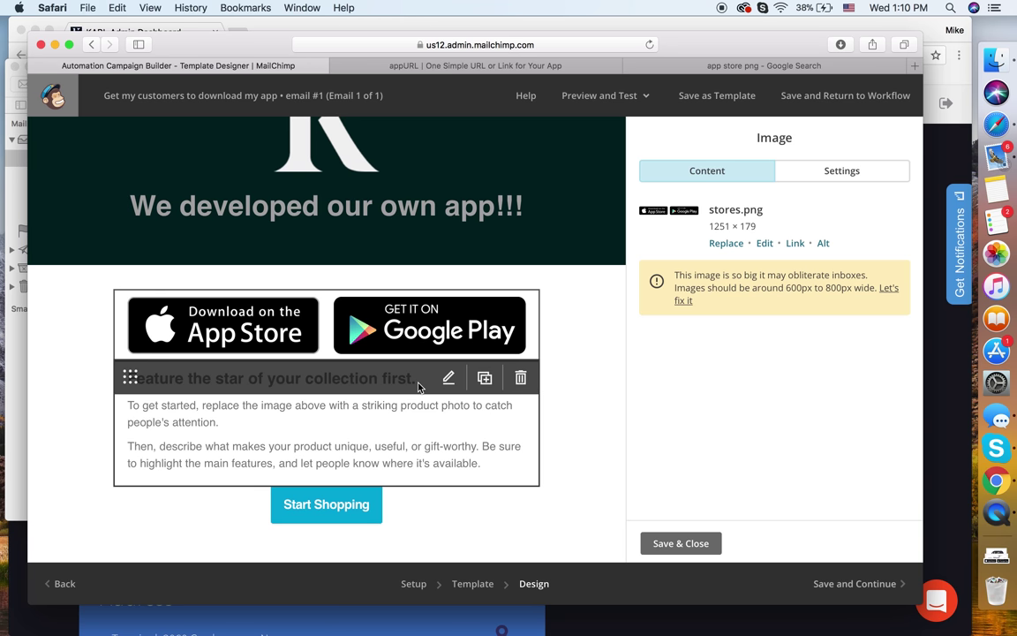
# Overwrite the text block heading with 'The cars you like, the drivers you trust.', fixing typing slips.
pyautogui.click(448, 384)
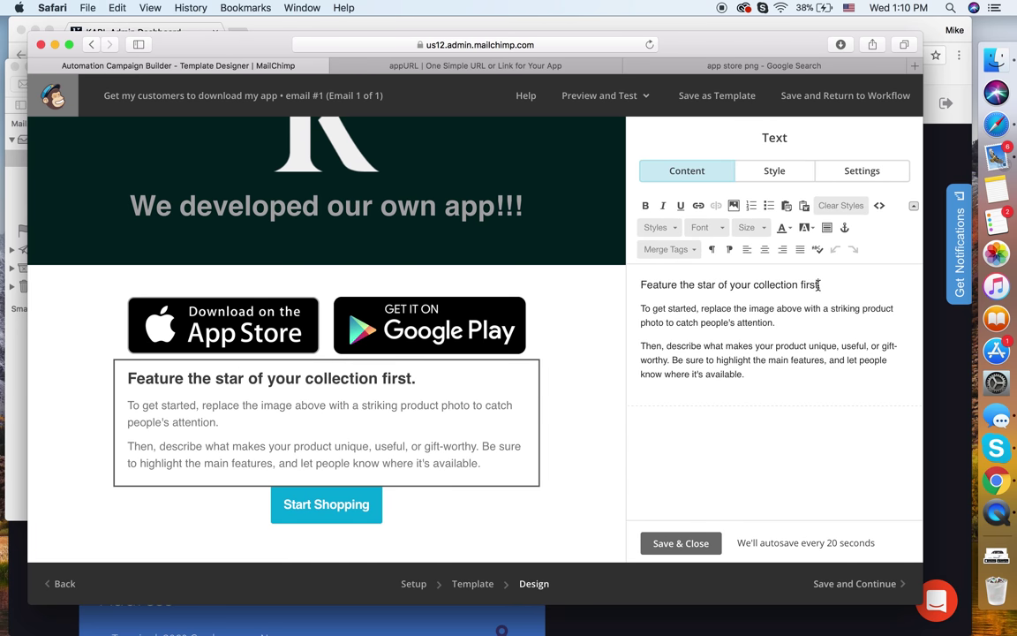
pyautogui.moveTo(819, 285); pyautogui.dragTo(638, 285)
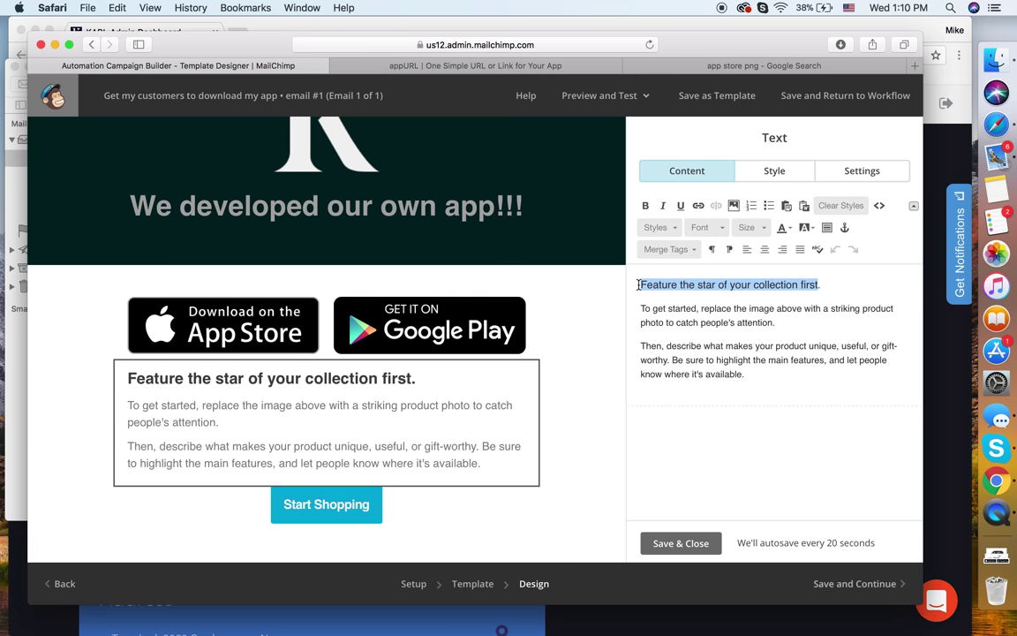
pyautogui.write('The ')
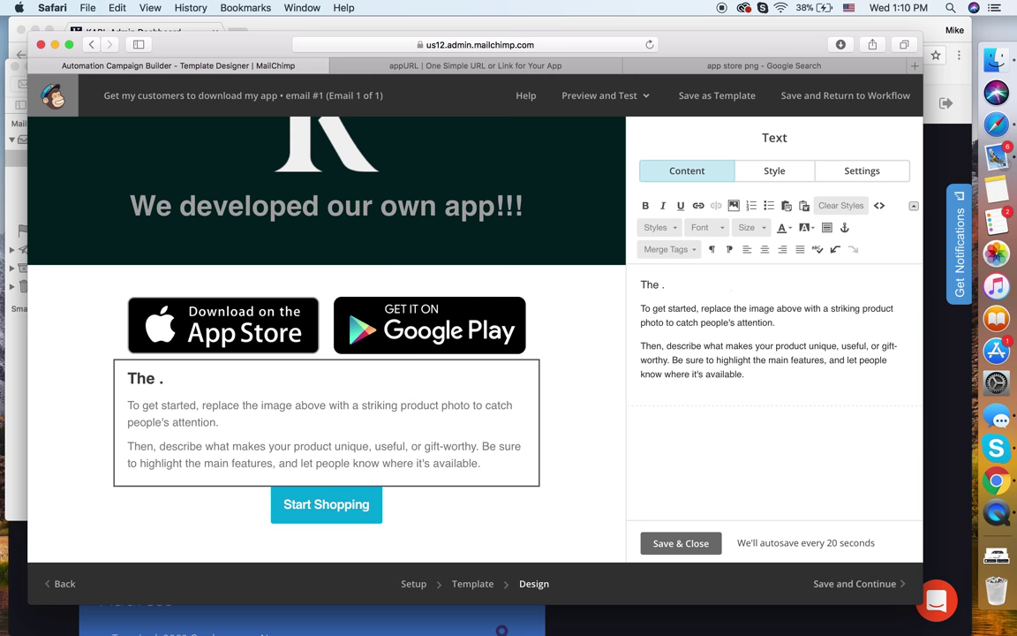
pyautogui.write('cars you li')
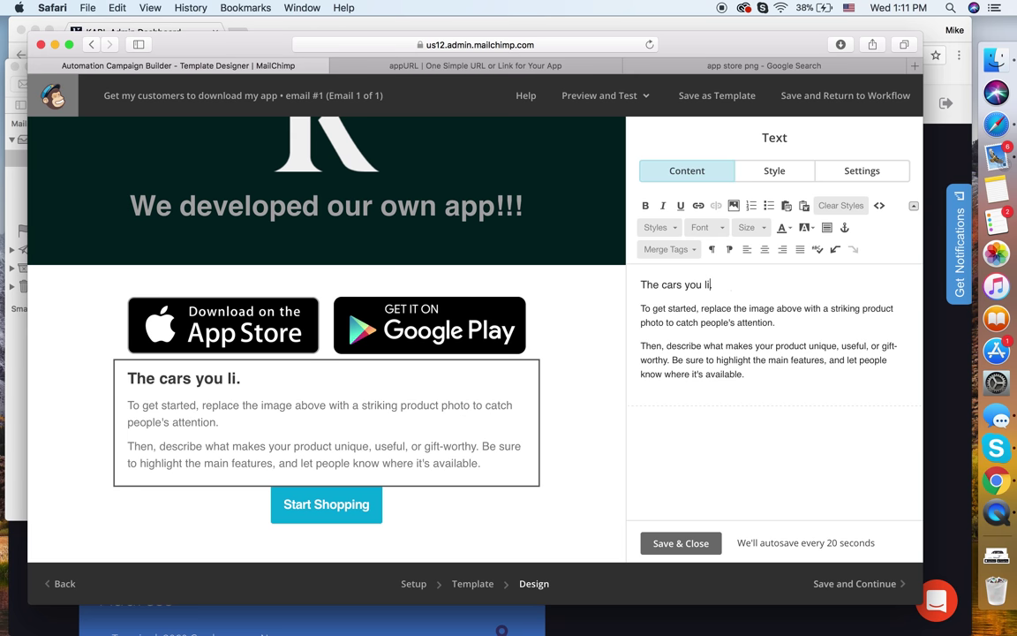
pyautogui.write('ke, the ')
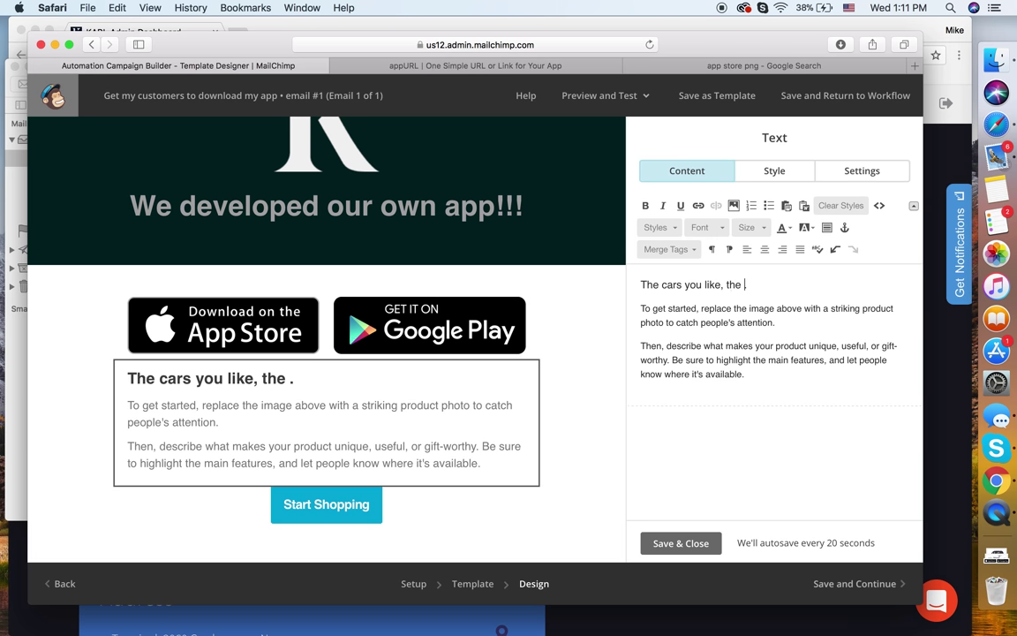
pyautogui.write('drivers you trust')
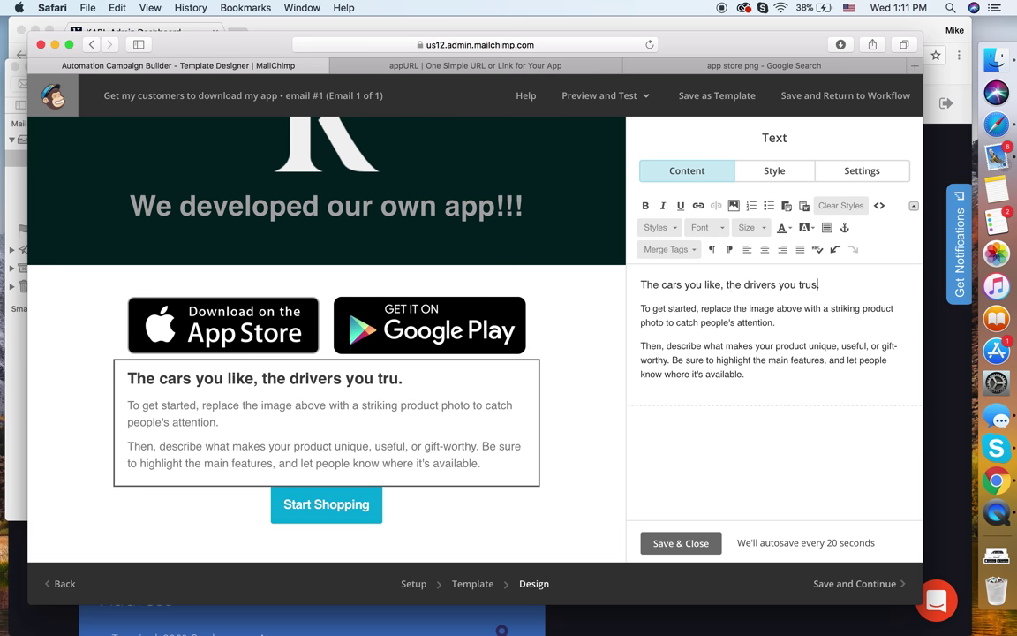
pyautogui.press('BackSpace')
pyautogui.press('Delete')
pyautogui.write(', the service')
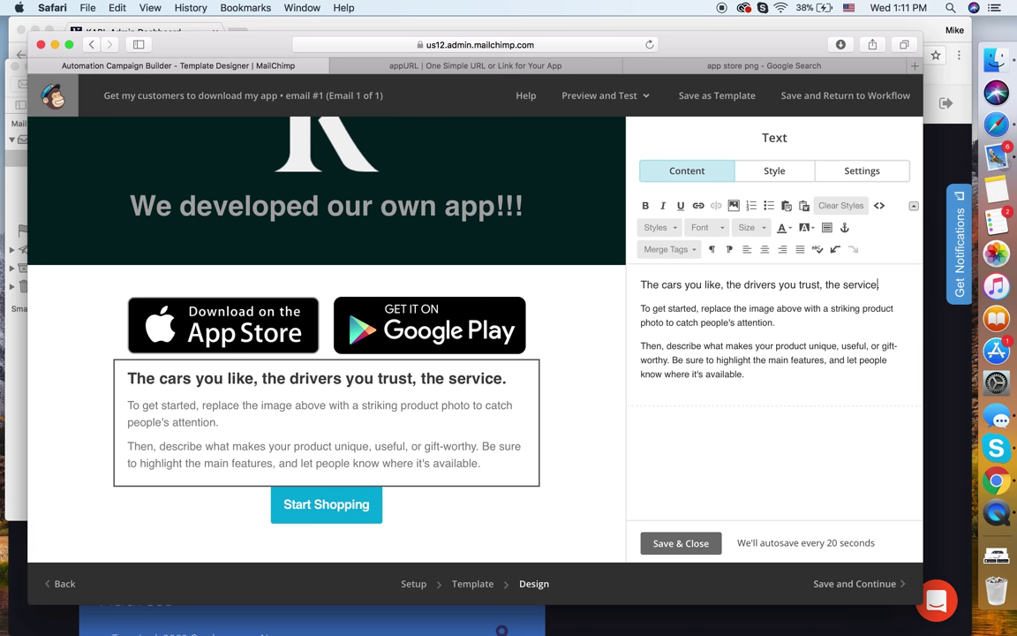
pyautogui.press('BackSpace')
pyautogui.press('BackSpace')
pyautogui.press('BackSpace')
pyautogui.press('BackSpace')
pyautogui.press('BackSpace')
pyautogui.press('BackSpace')
pyautogui.press('BackSpace')
pyautogui.press('BackSpace')
pyautogui.press('BackSpace')
pyautogui.press('BackSpace')
pyautogui.press('BackSpace')
pyautogui.press('BackSpace')
pyautogui.press('BackSpace')
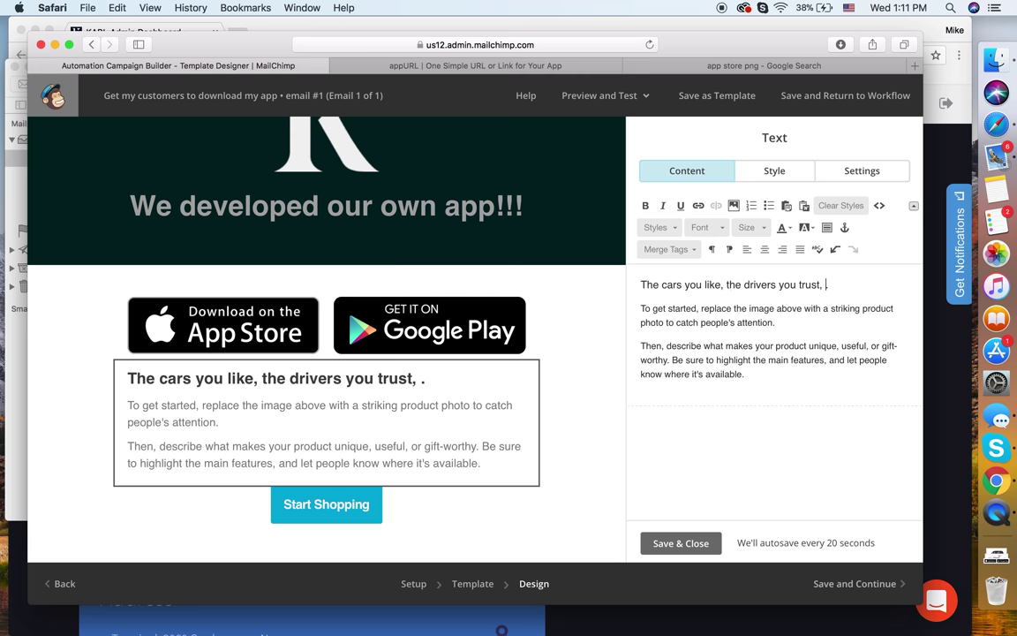
pyautogui.press('BackSpace')
pyautogui.press('BackSpace')
pyautogui.write('t.')
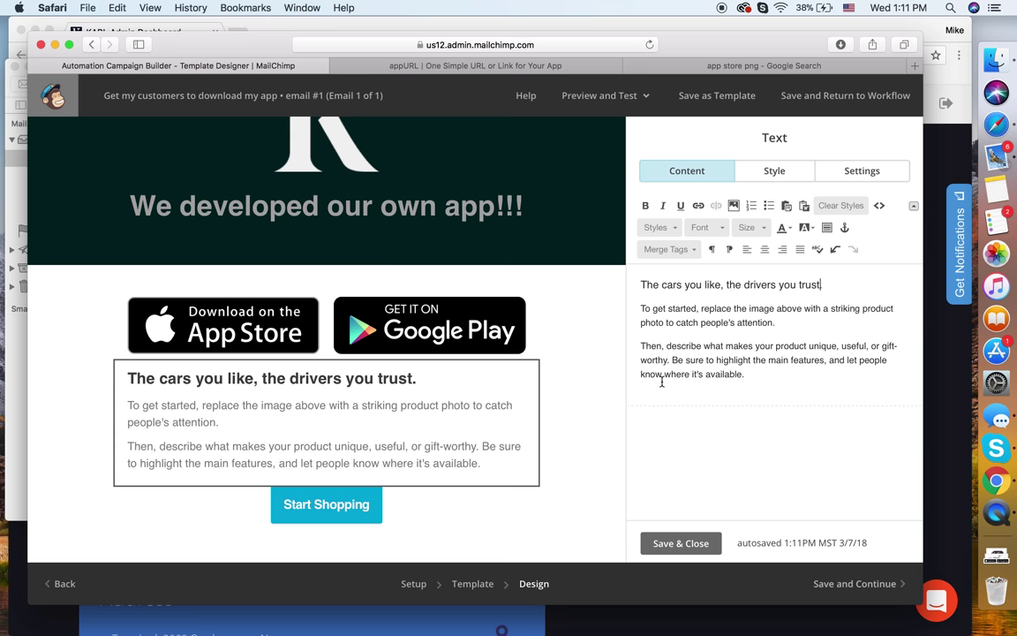
# Replace the placeholder body with 'No worries, it's still us…' and the sentence about developing our own app.
pyautogui.moveTo(747, 374); pyautogui.dragTo(642, 309)
pyautogui.write('No wo')
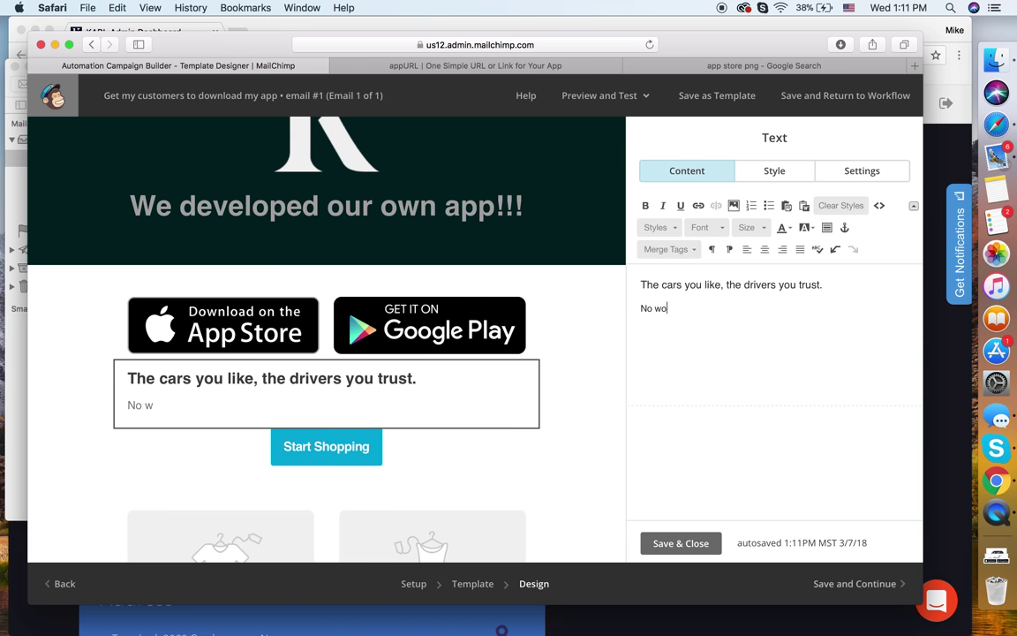
pyautogui.write("rries, it's sti")
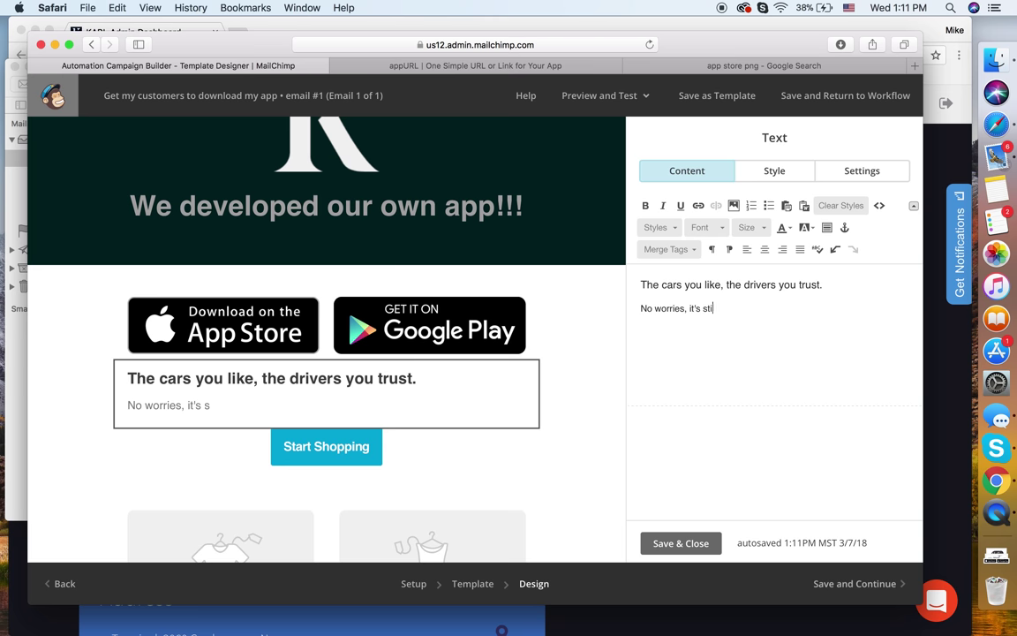
pyautogui.write('ll us. Karl Technologies ')
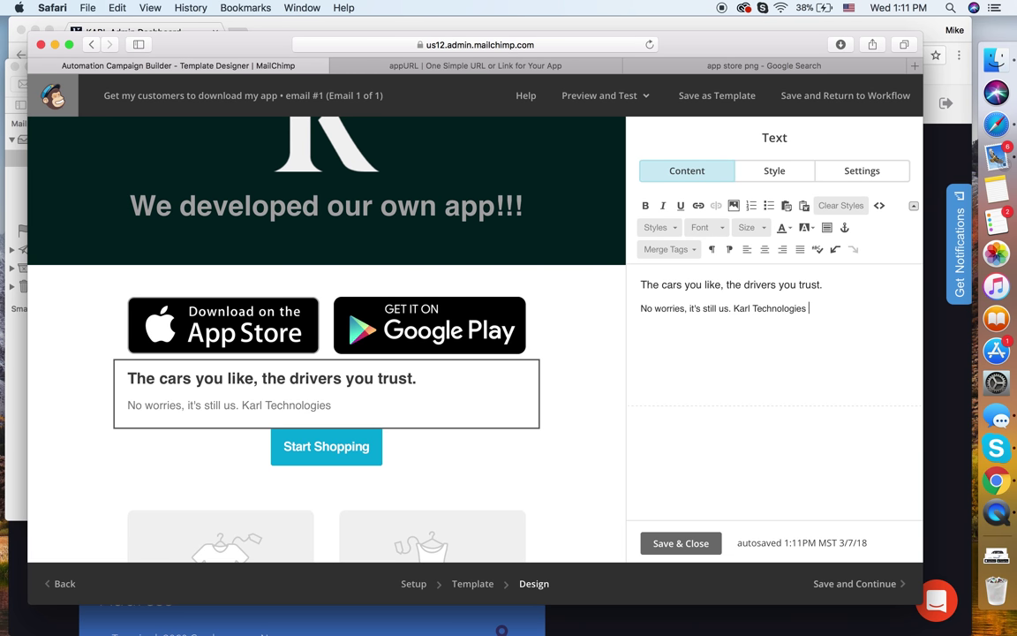
pyautogui.write('has the pleasrue')
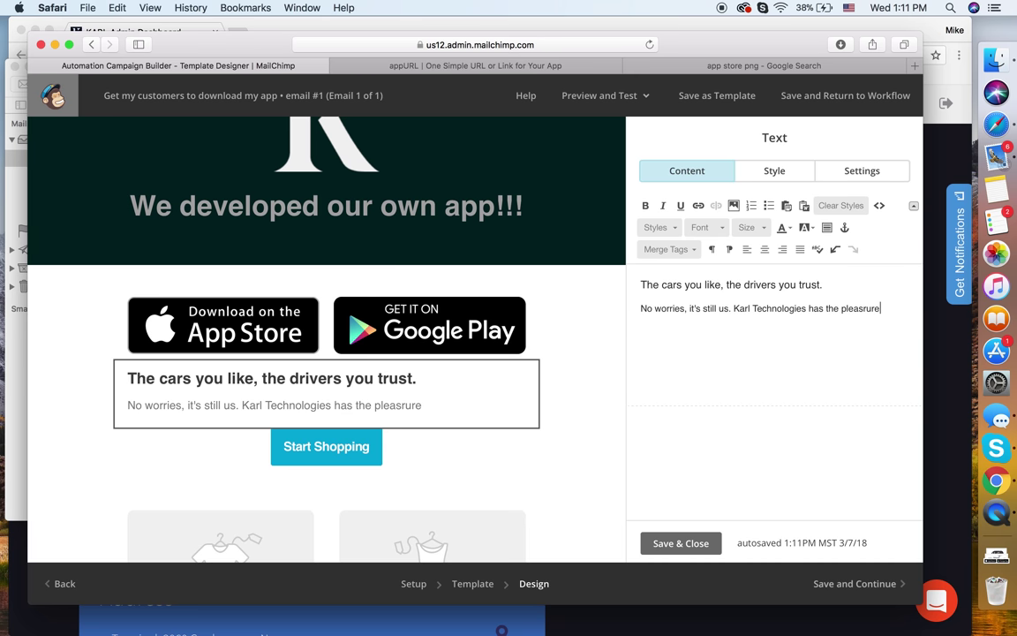
pyautogui.press('BackSpace')
pyautogui.press('BackSpace')
pyautogui.press('BackSpace')
pyautogui.write('ure to drive you an')
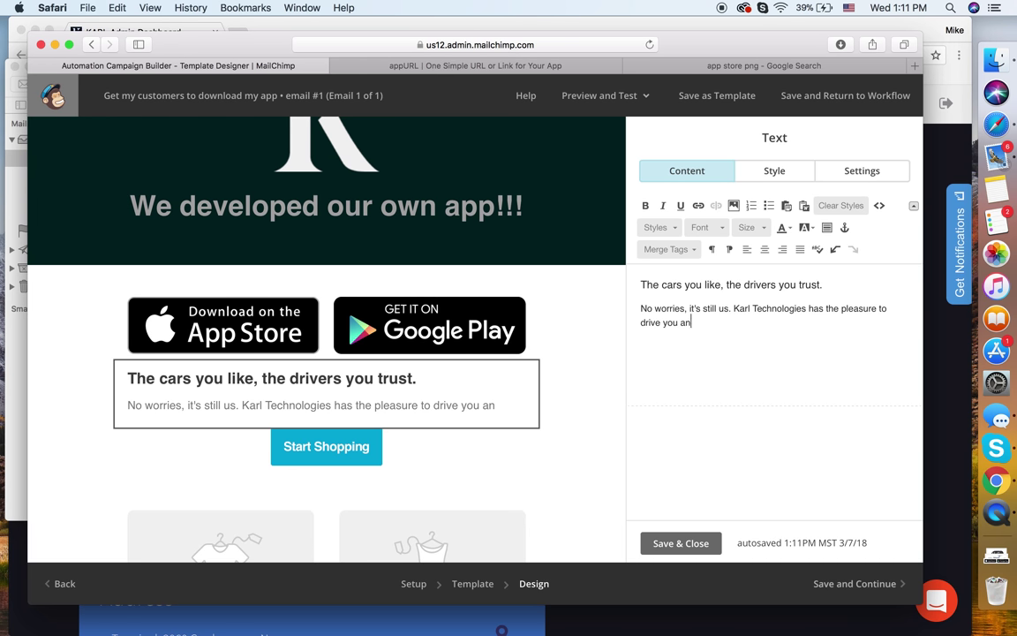
pyautogui.write('ytime you want.')
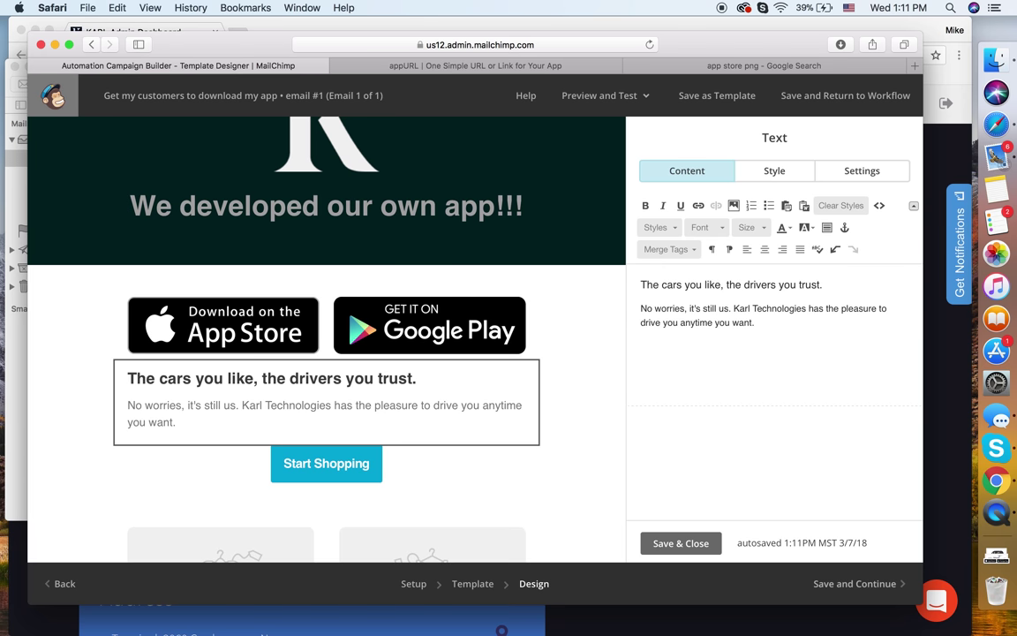
pyautogui.press('Return')
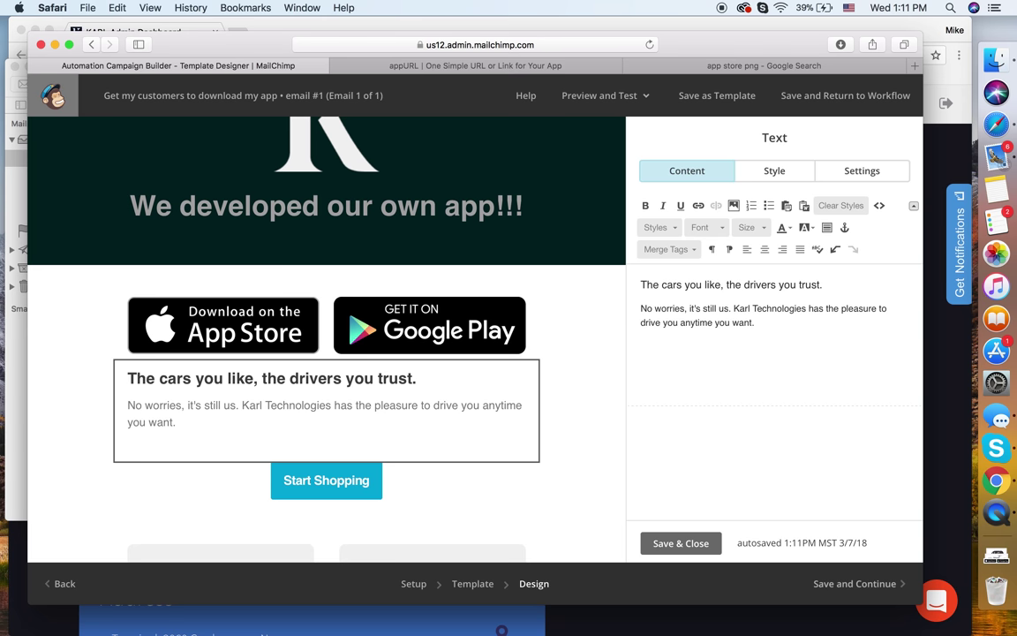
pyautogui.write('Making a bo')
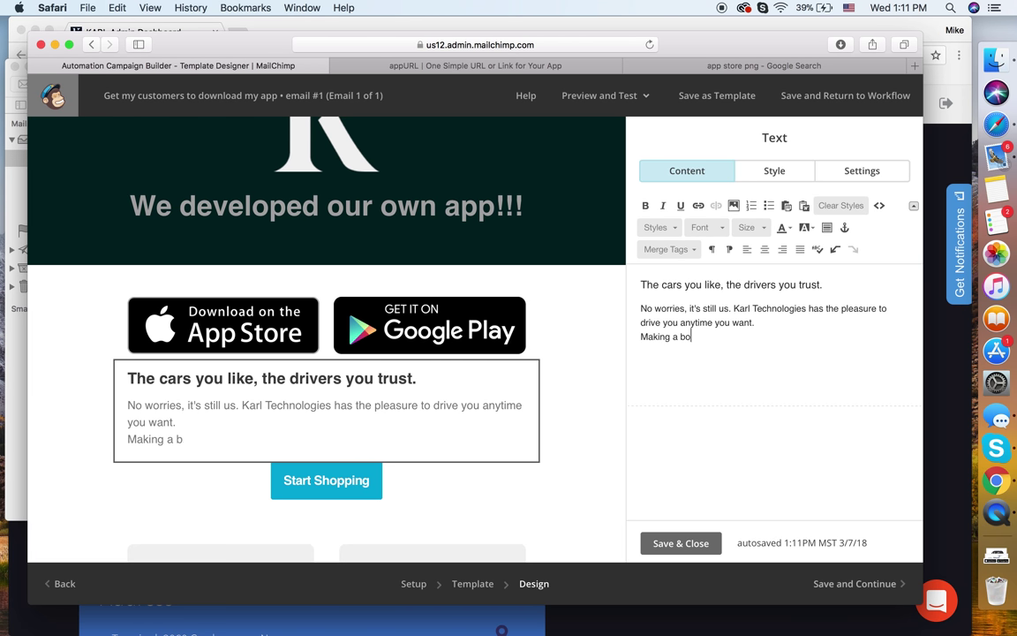
pyautogui.write('oking')
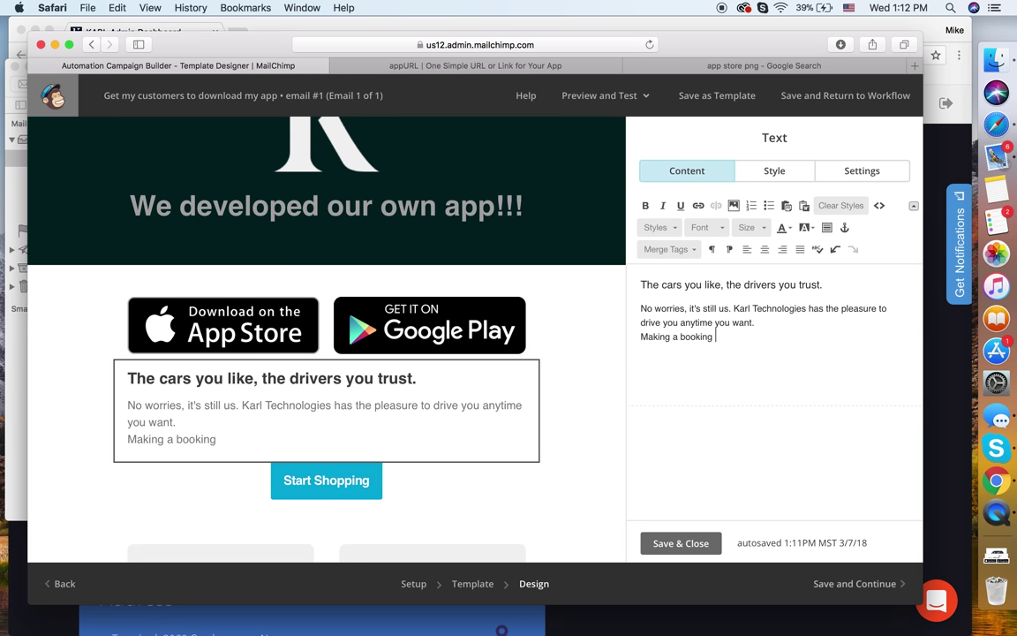
pyautogui.press('BackSpace')
pyautogui.press('BackSpace')
pyautogui.press('BackSpace')
pyautogui.press('BackSpace')
pyautogui.press('BackSpace')
pyautogui.press('BackSpace')
pyautogui.press('BackSpace')
pyautogui.press('BackSpace')
pyautogui.press('BackSpace')
pyautogui.press('BackSpace')
pyautogui.press('BackSpace')
pyautogui.press('BackSpace')
pyautogui.press('BackSpace')
pyautogui.press('BackSpace')
pyautogui.press('BackSpace')
pyautogui.press('BackSpace')
pyautogui.press('BackSpace')
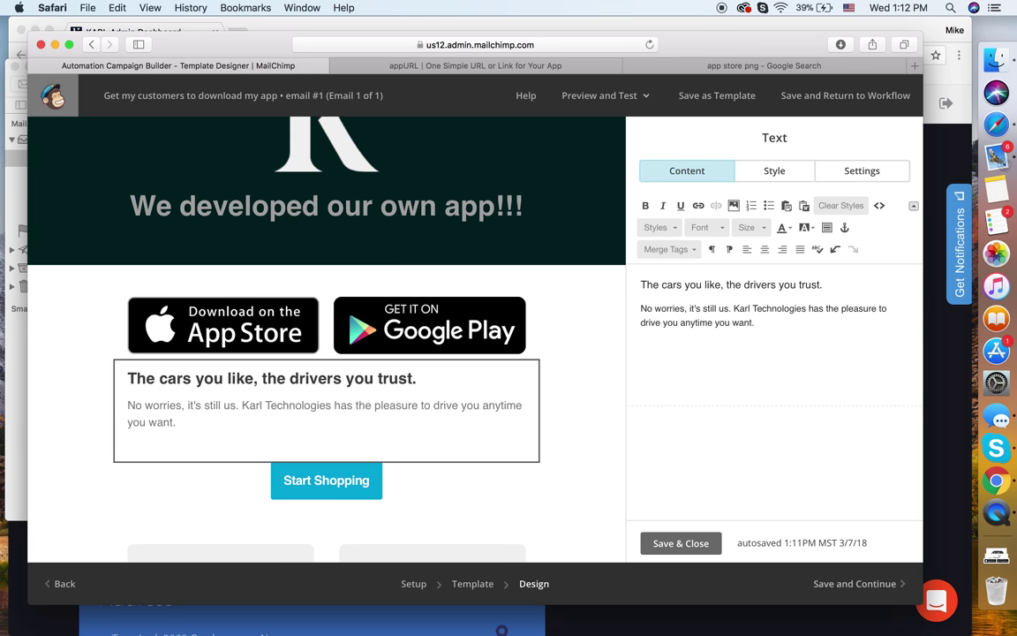
pyautogui.write('In order to make your booking experie')
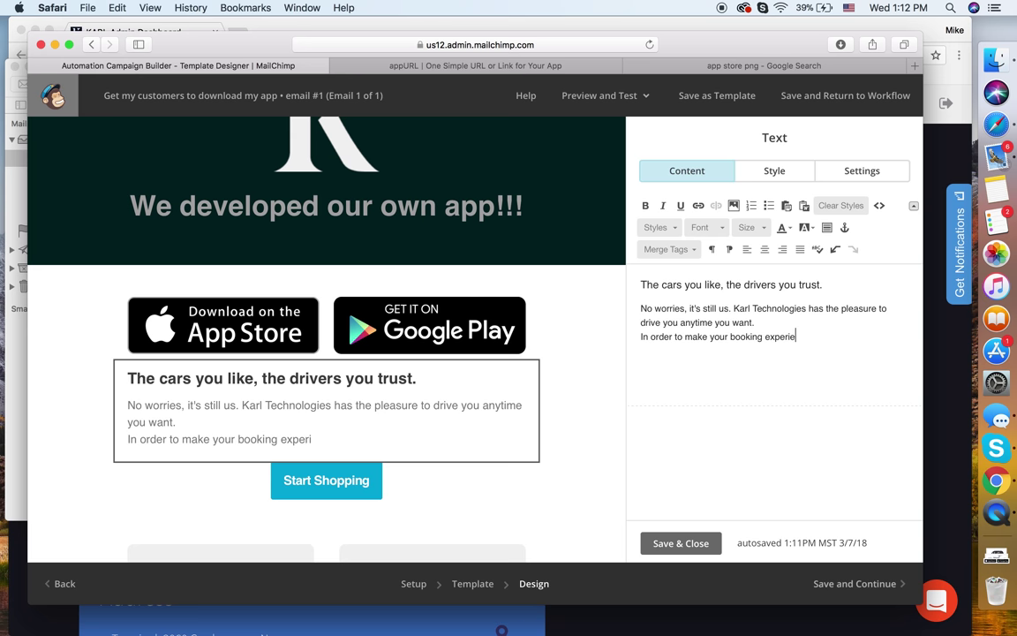
pyautogui.write('nce more s')
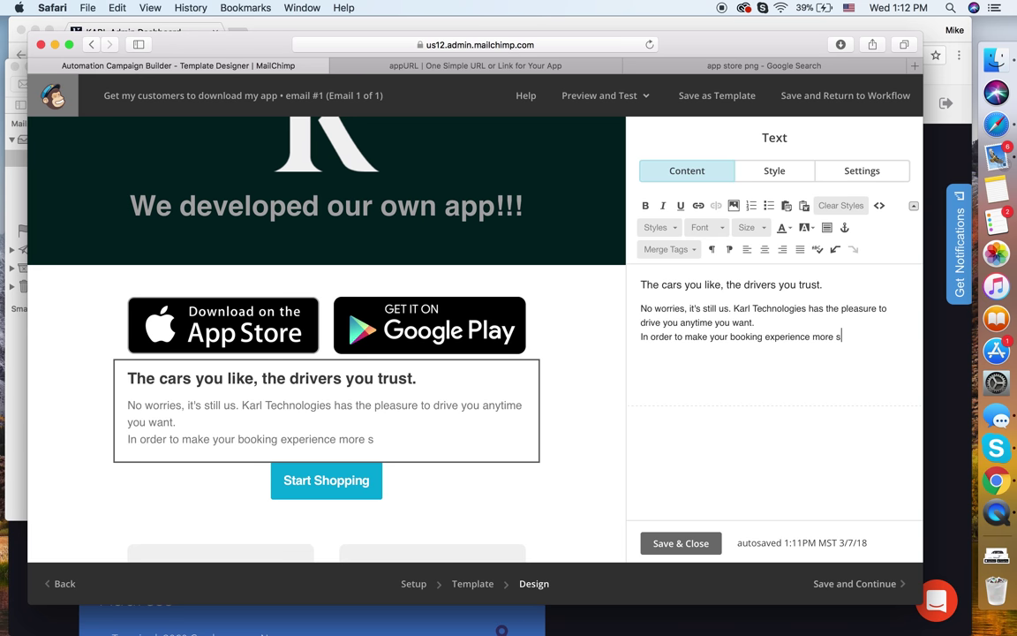
pyautogui.write('atisfying, we developed o')
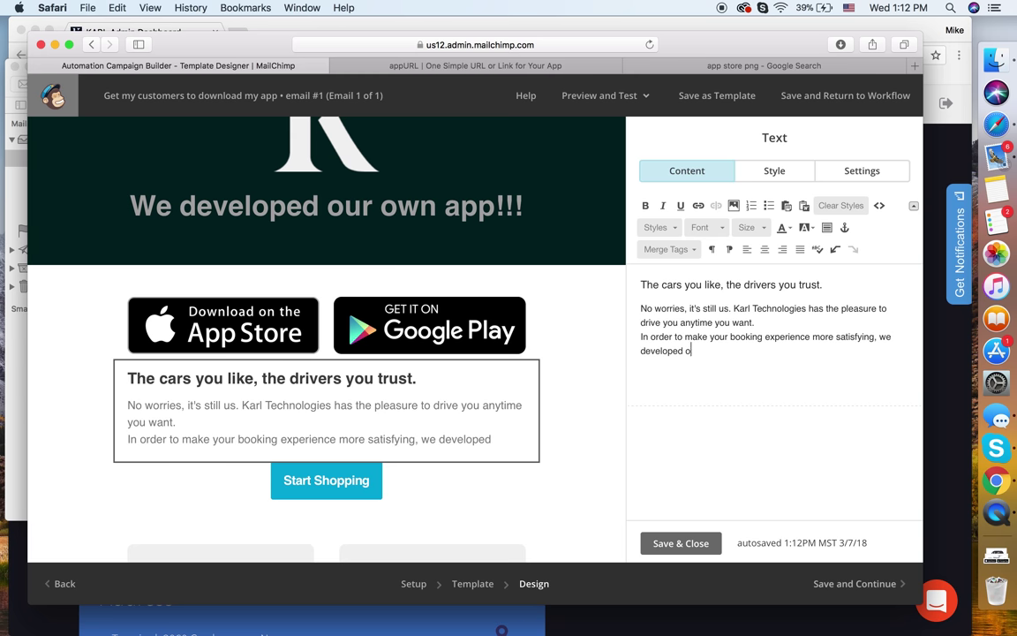
pyautogui.write('ur own app.')
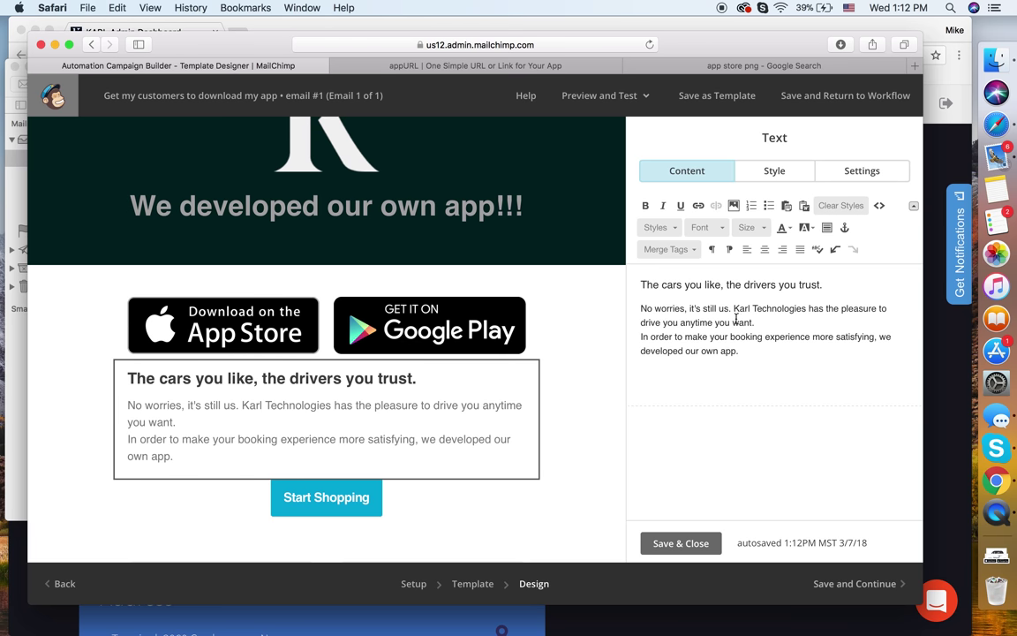
# Separate the paragraphs with blank lines and add the 'Download it now…' paragraph ending 'track your driver.'.
pyautogui.click(765, 324)
pyautogui.press('Return')
pyautogui.click(756, 367)
pyautogui.press('Return')
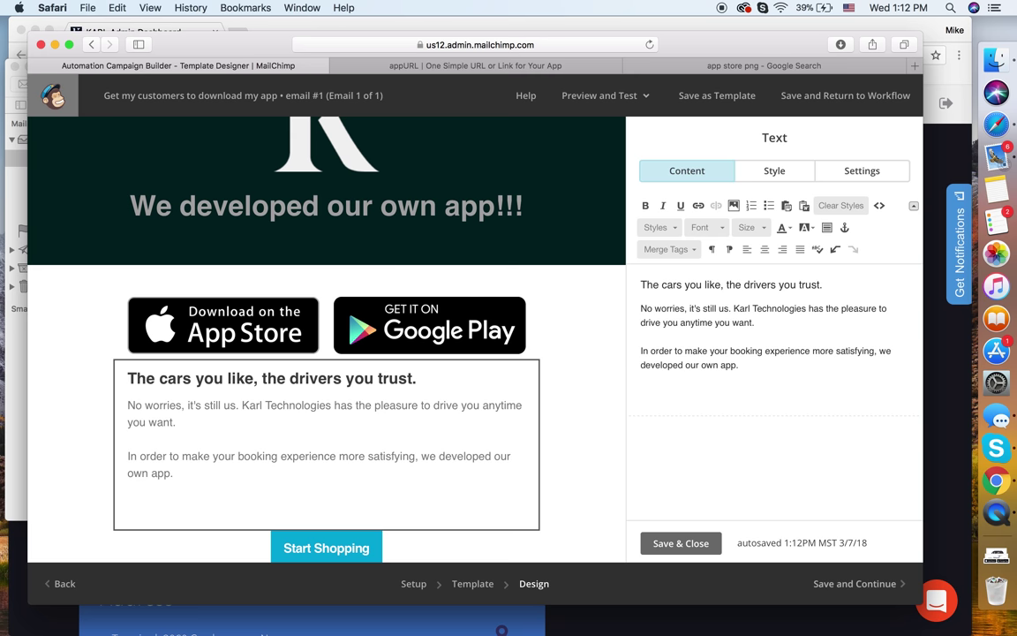
pyautogui.write('Download i')
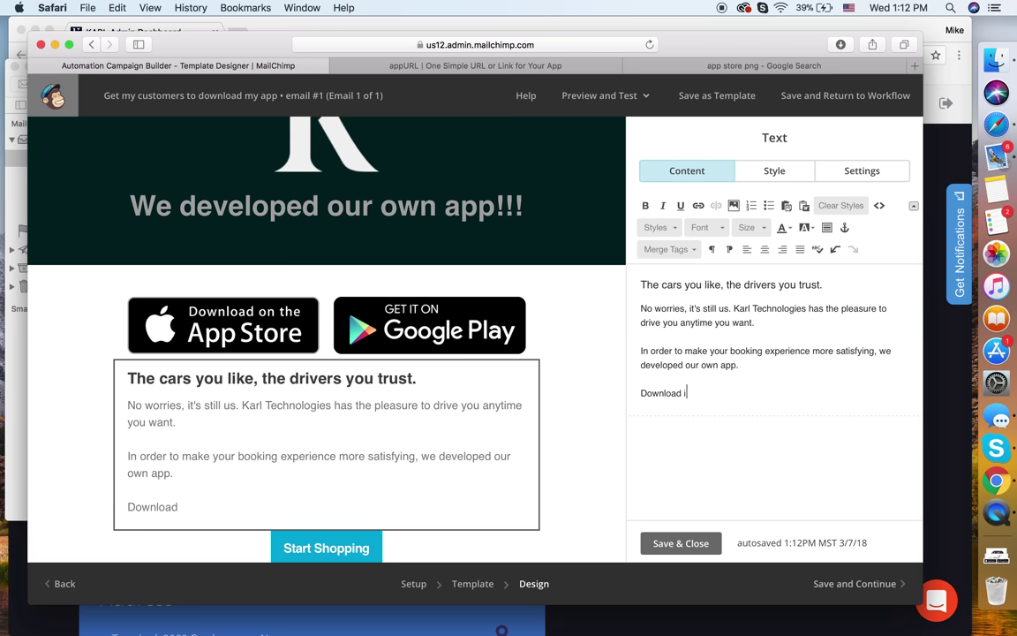
pyautogui.write('t now to sta')
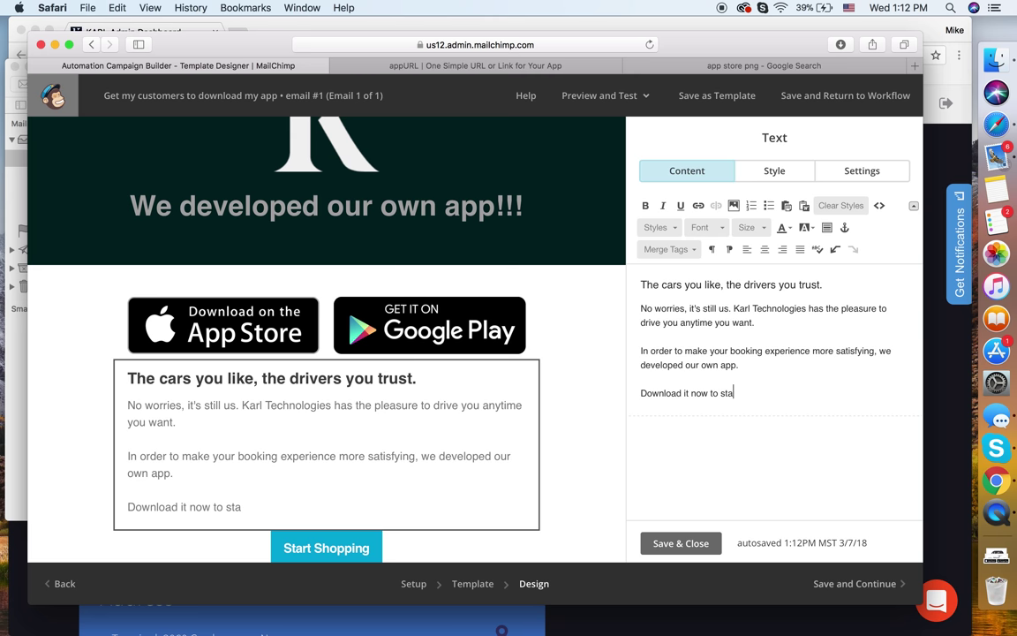
pyautogui.write('rt making book')
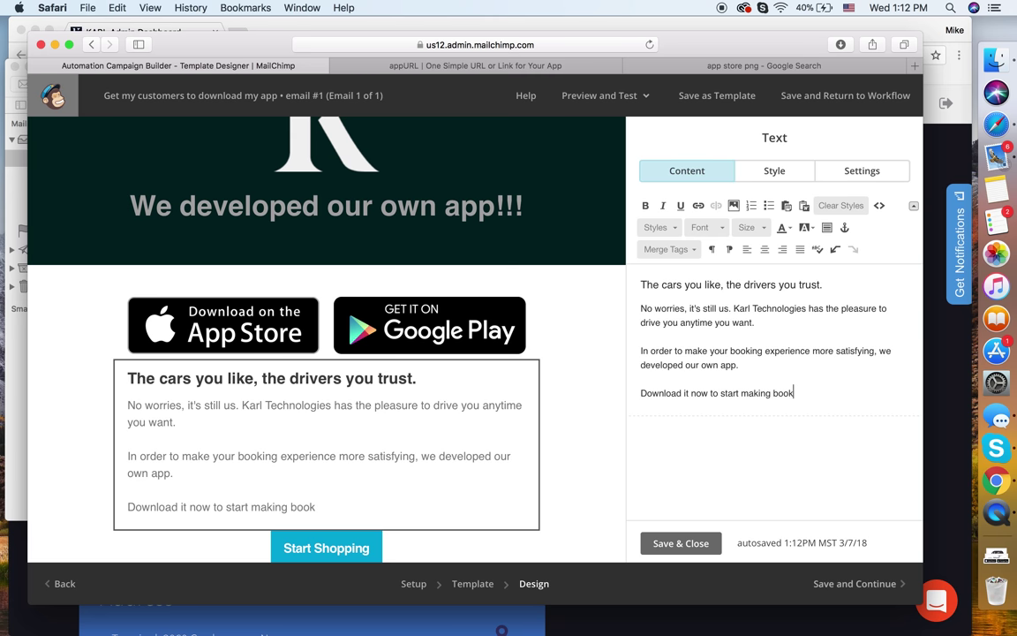
pyautogui.write('ings in a fe')
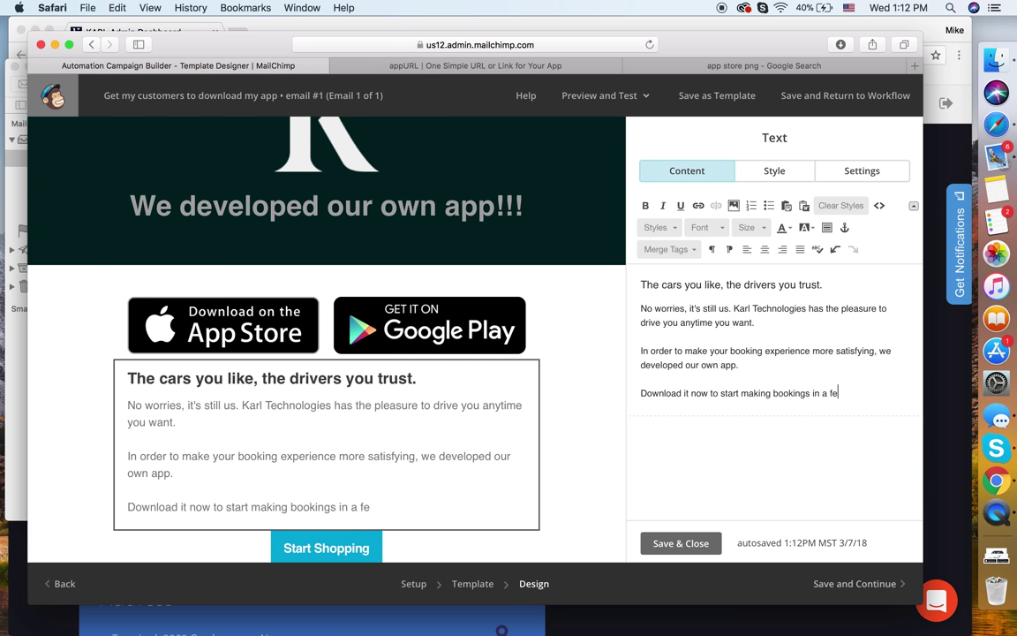
pyautogui.write('w seconds')
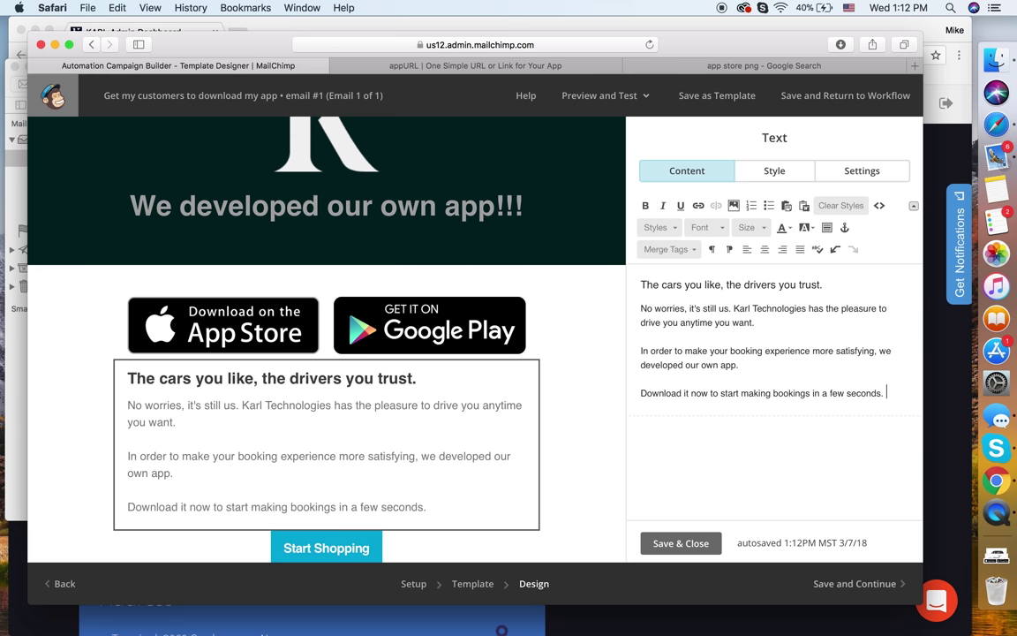
pyautogui.write('. You will get instant pricing')
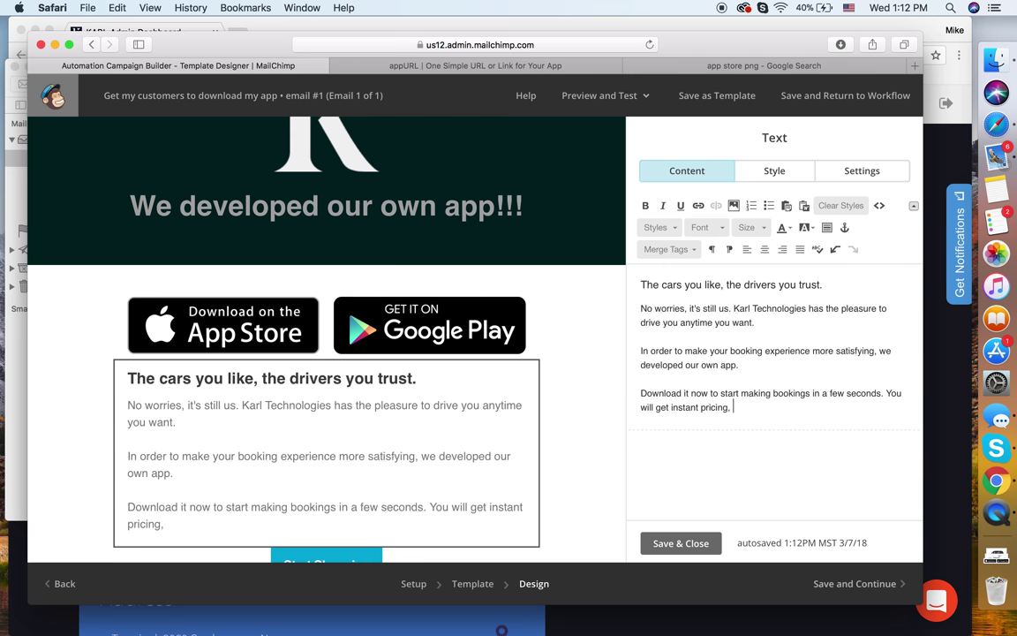
pyautogui.write(", you'll be able to ")
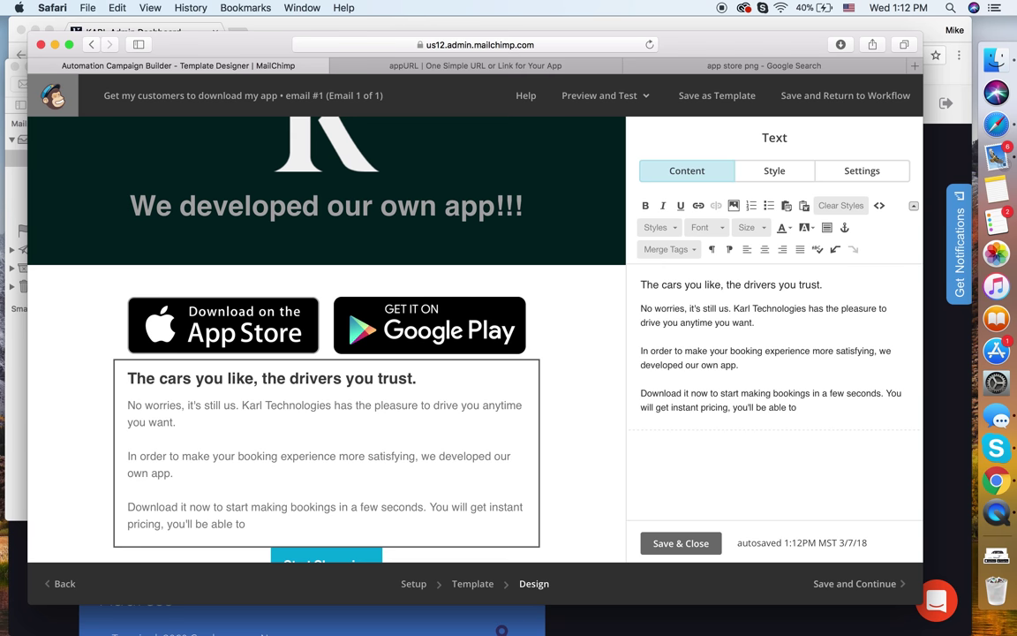
pyautogui.write('book a ride')
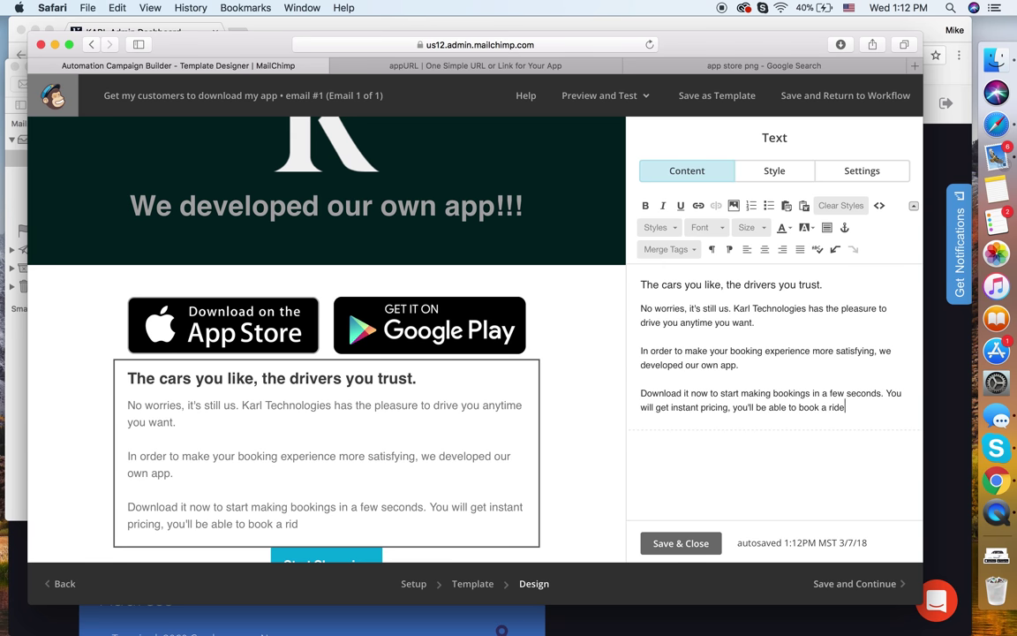
pyautogui.write(' directly from the app')
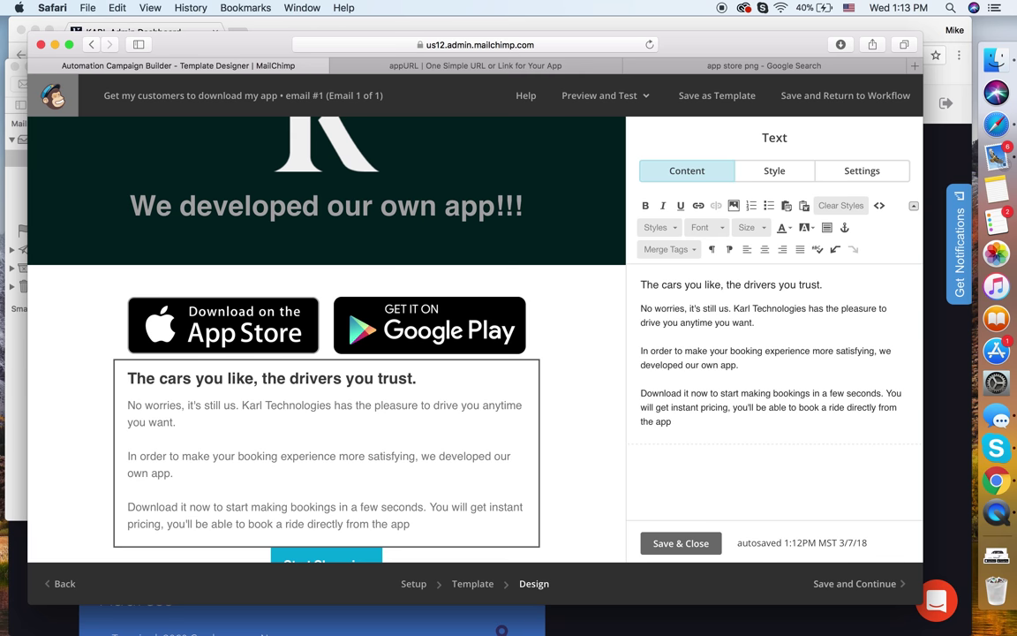
pyautogui.write(', retrieve your invoice')
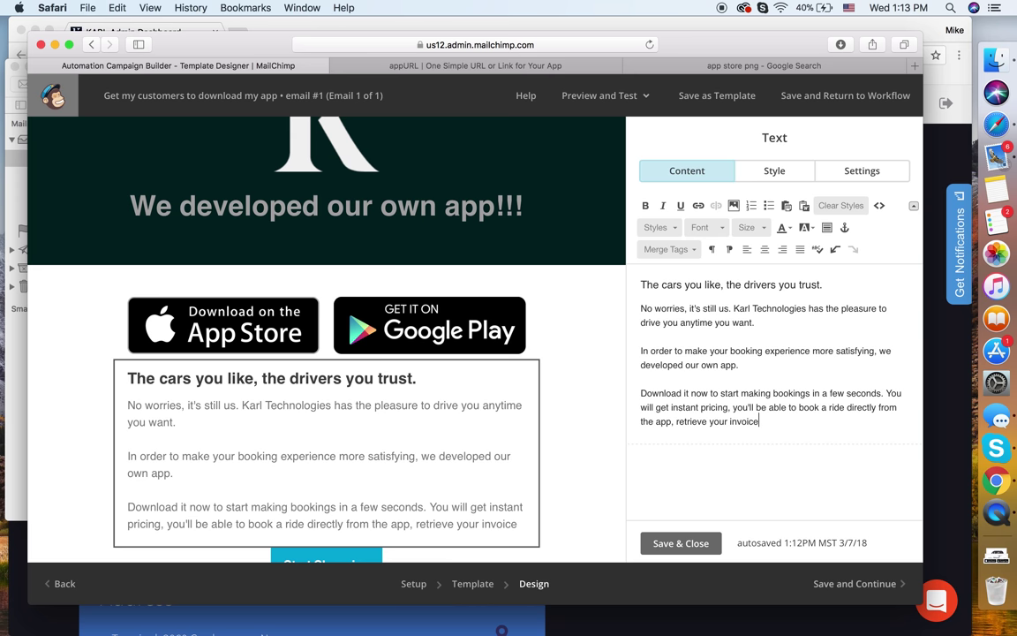
pyautogui.write('s and ')
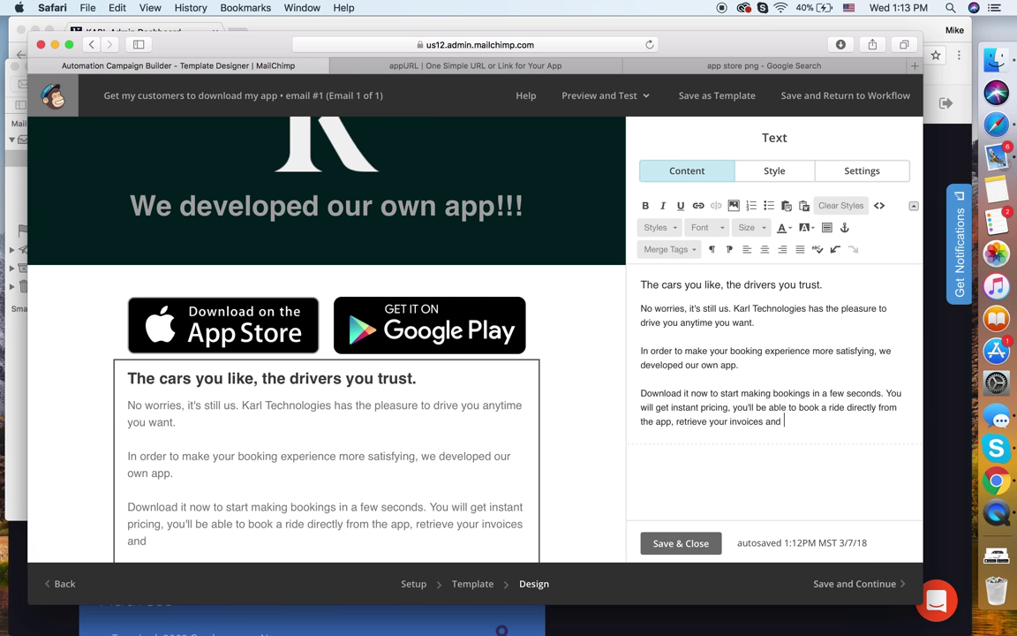
pyautogui.write('even track your driver.')
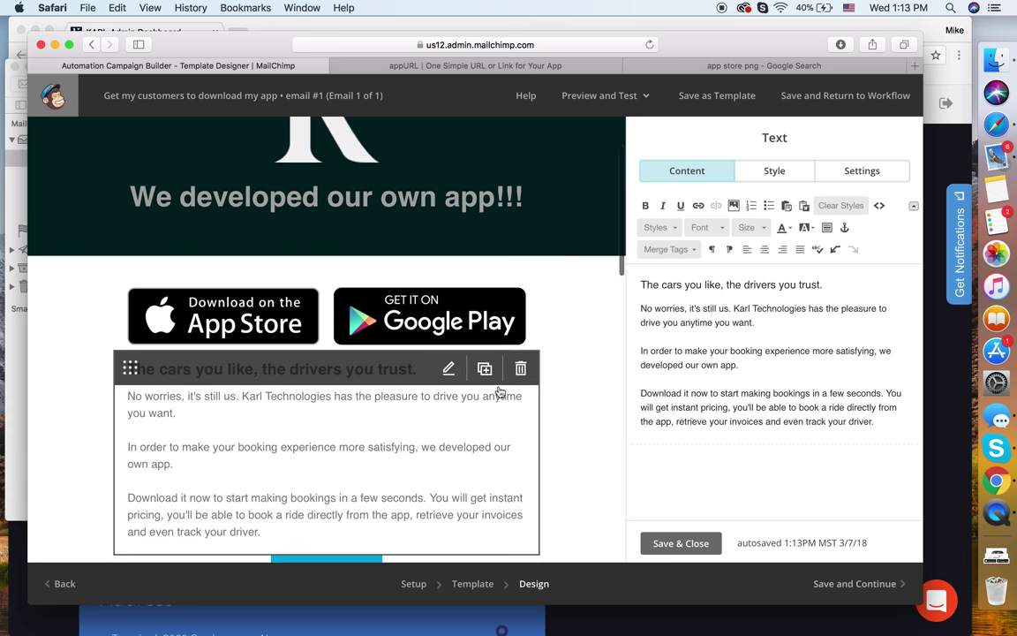
pyautogui.scroll(-3, 499, 385)
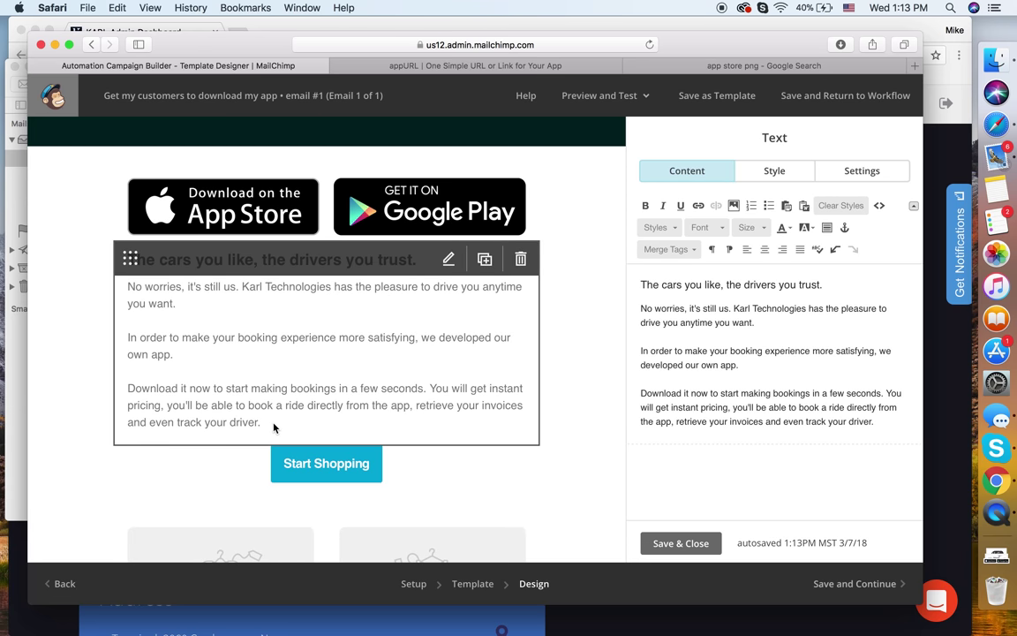
# Append the paragraph 'If you need any help, feel free to call us at' plus the support phone number.
pyautogui.click(888, 423)
pyautogui.press('Return')
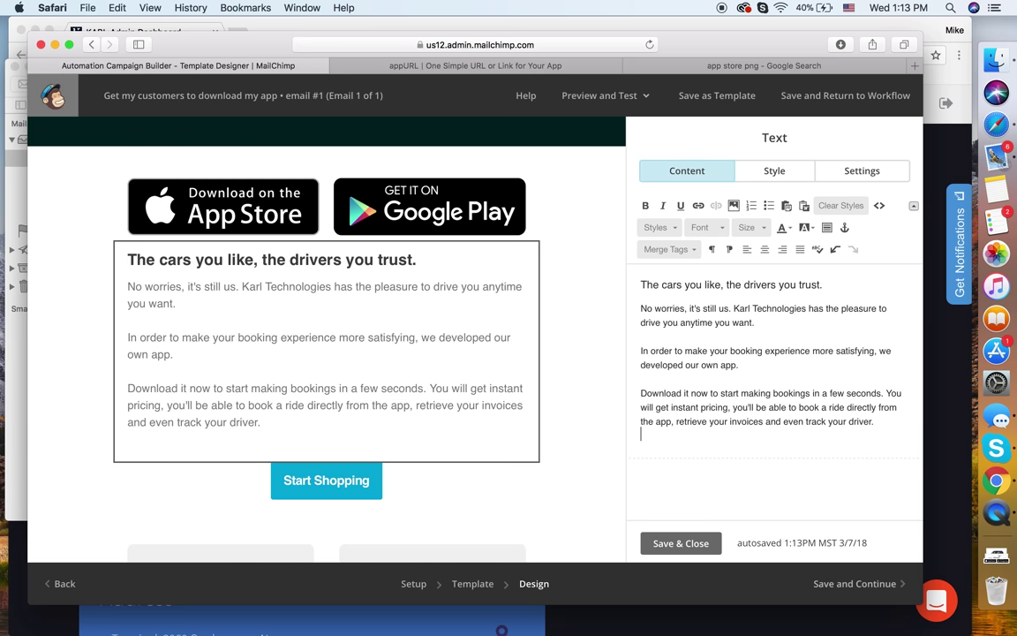
pyautogui.write('If you need any help, feel free to call us')
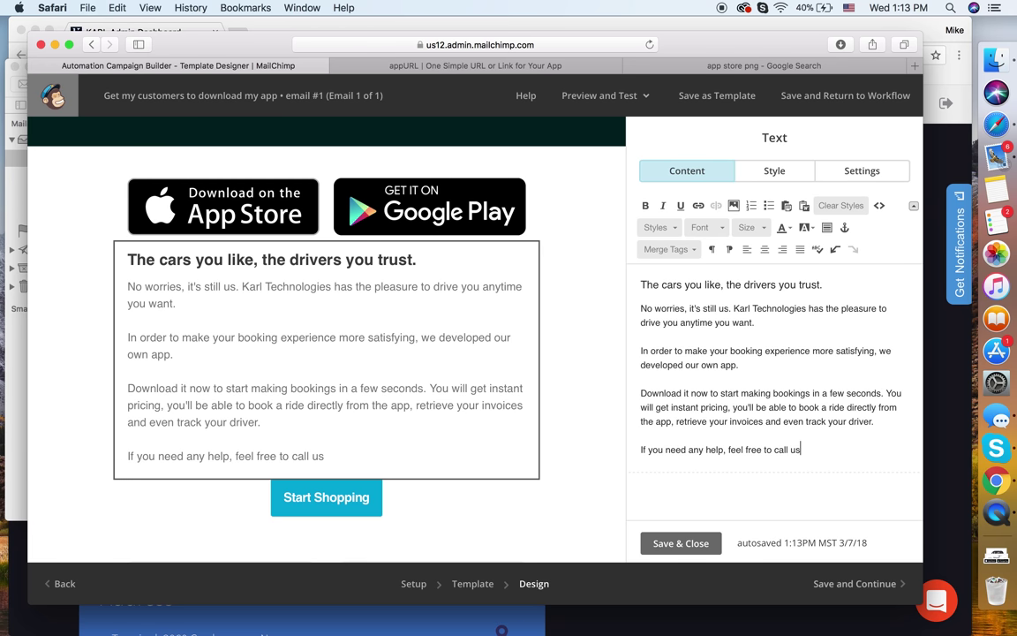
pyautogui.write(' at 111-222-3333')
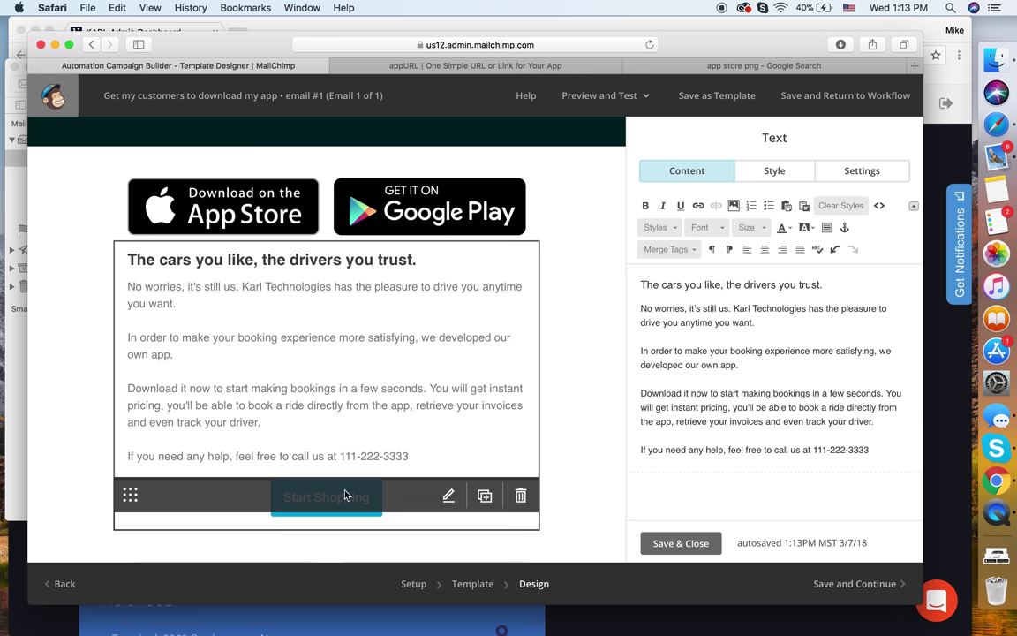
pyautogui.scroll(-2, 506, 345)
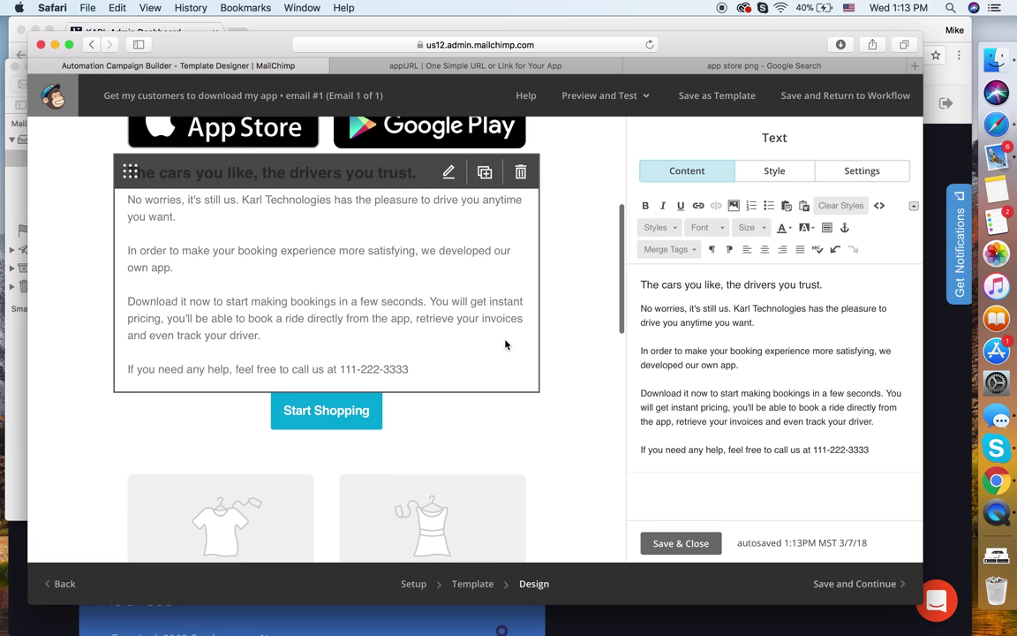
# Relabel the button 'Download our app now!' linking to the pasted appURL address, and save.
pyautogui.click(344, 409)
pyautogui.moveTo(738, 227); pyautogui.dragTo(568, 231)
pyautogui.write('download')
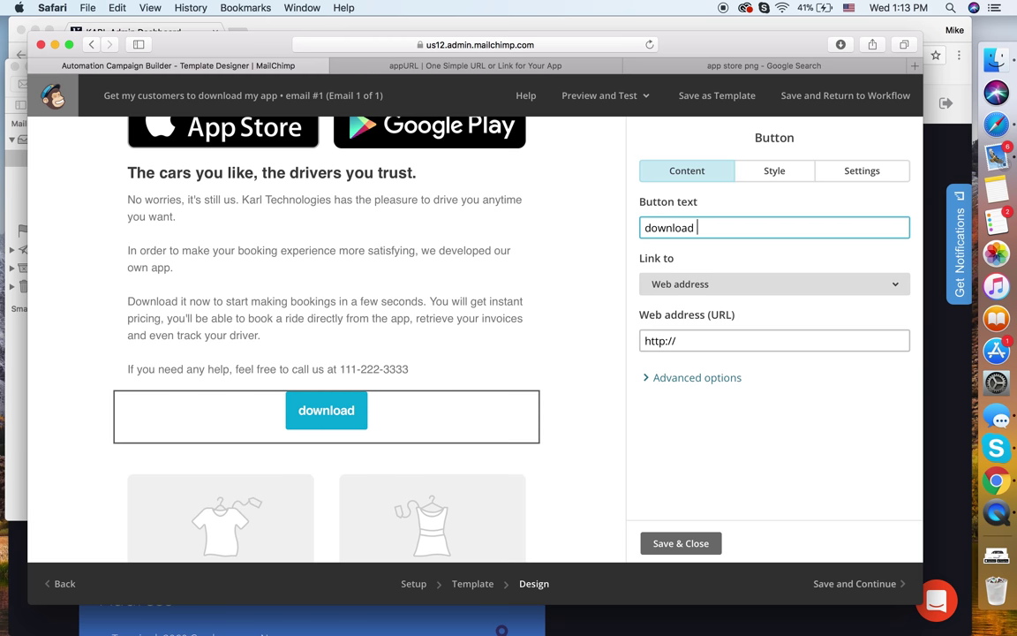
pyautogui.write(' our app now')
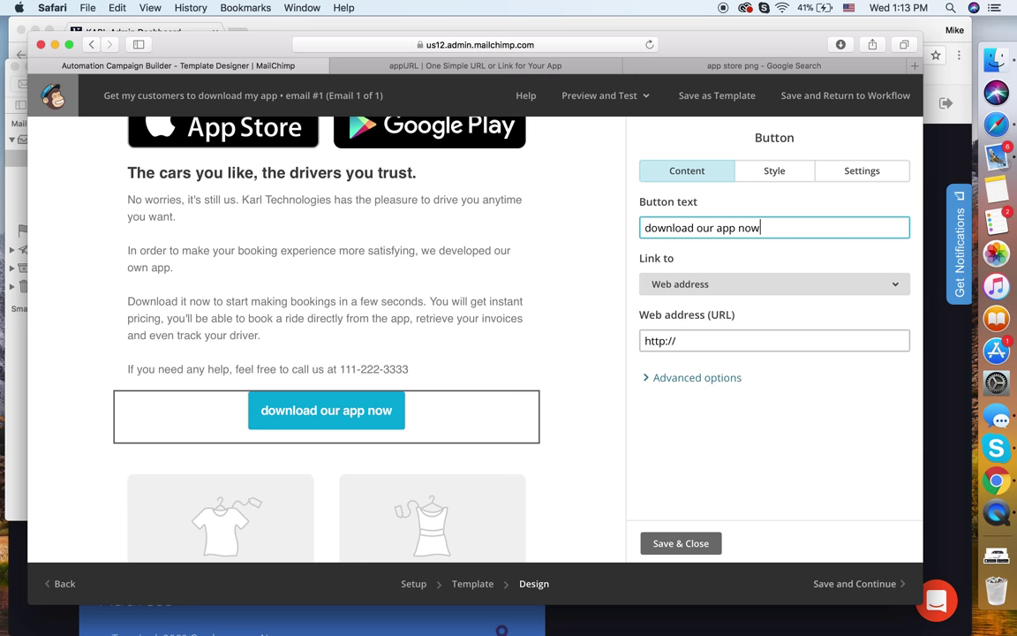
pyautogui.write('!')
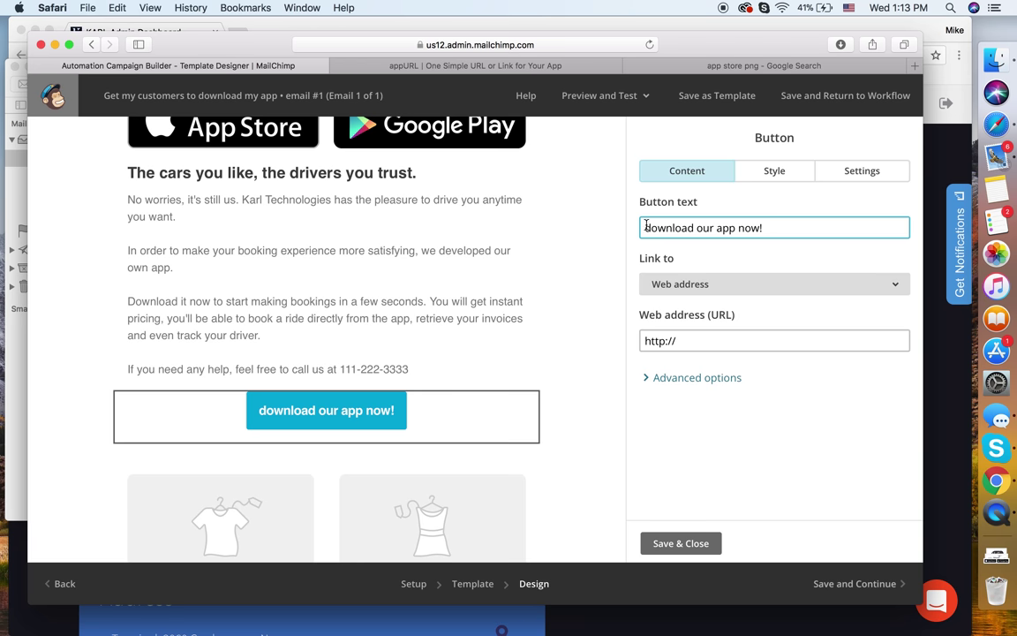
pyautogui.click(651, 227)
pyautogui.press('BackSpace')
pyautogui.write('D')
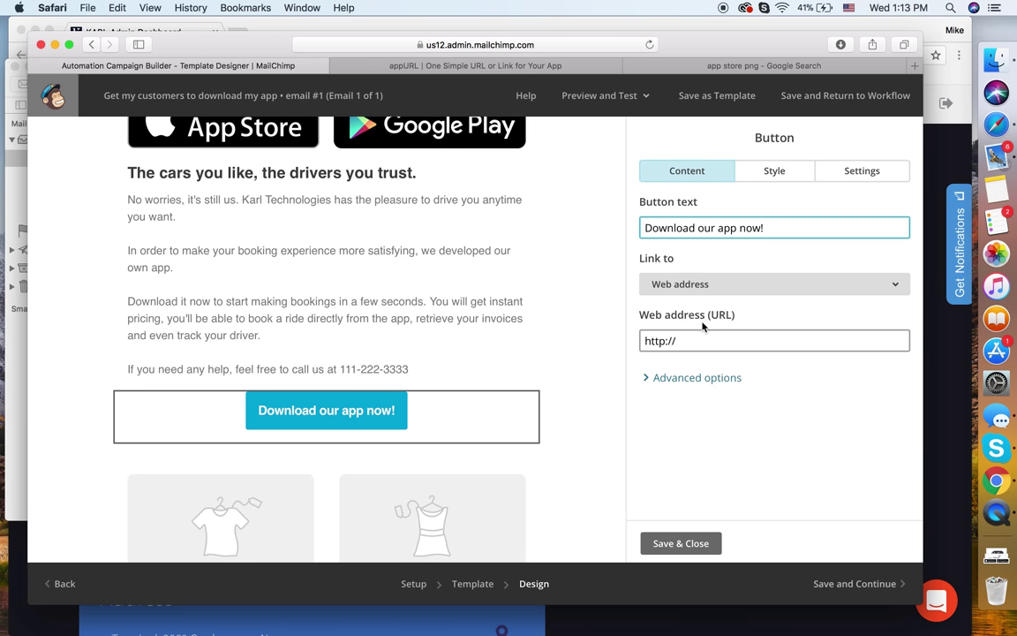
pyautogui.moveTo(707, 343); pyautogui.dragTo(626, 343)
pyautogui.write('https://appurl.io/jehimxlo')
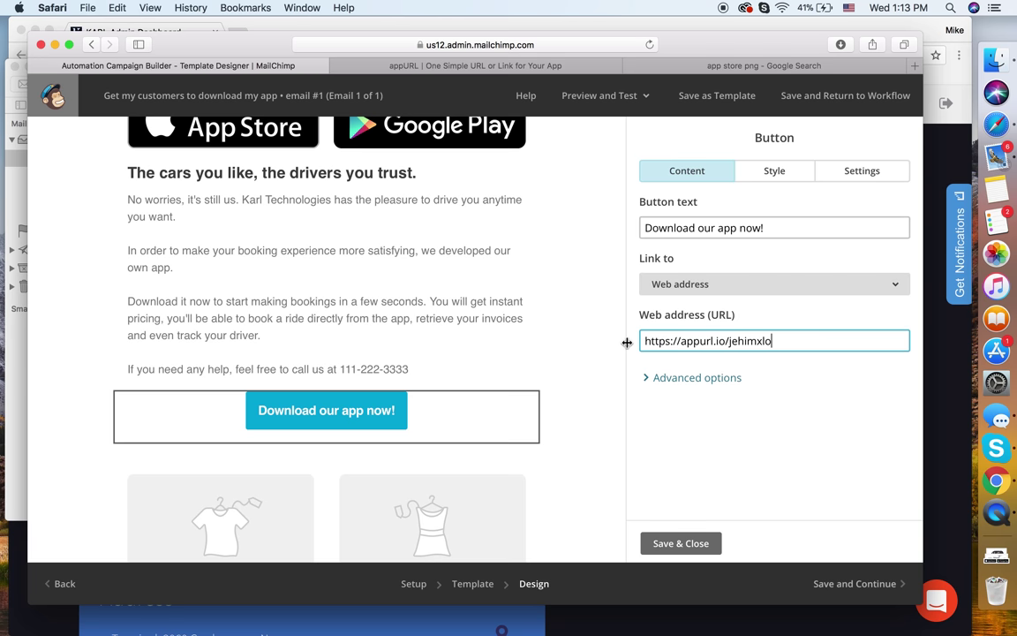
pyautogui.click(680, 543)
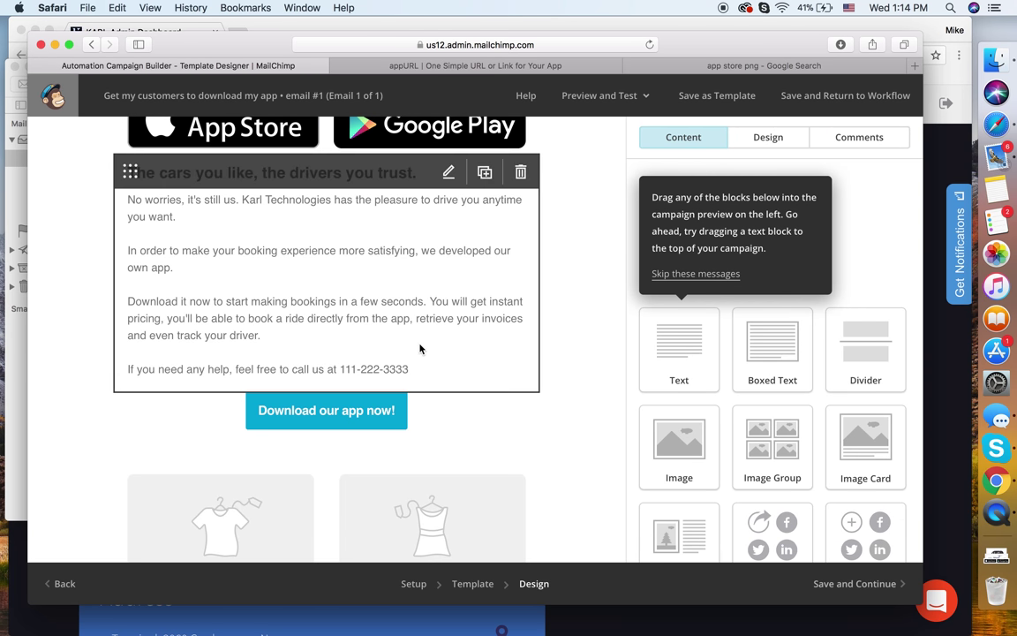
# Delete the placeholder product block below the button.
pyautogui.scroll(-5, 419, 348)
pyautogui.click(522, 294)
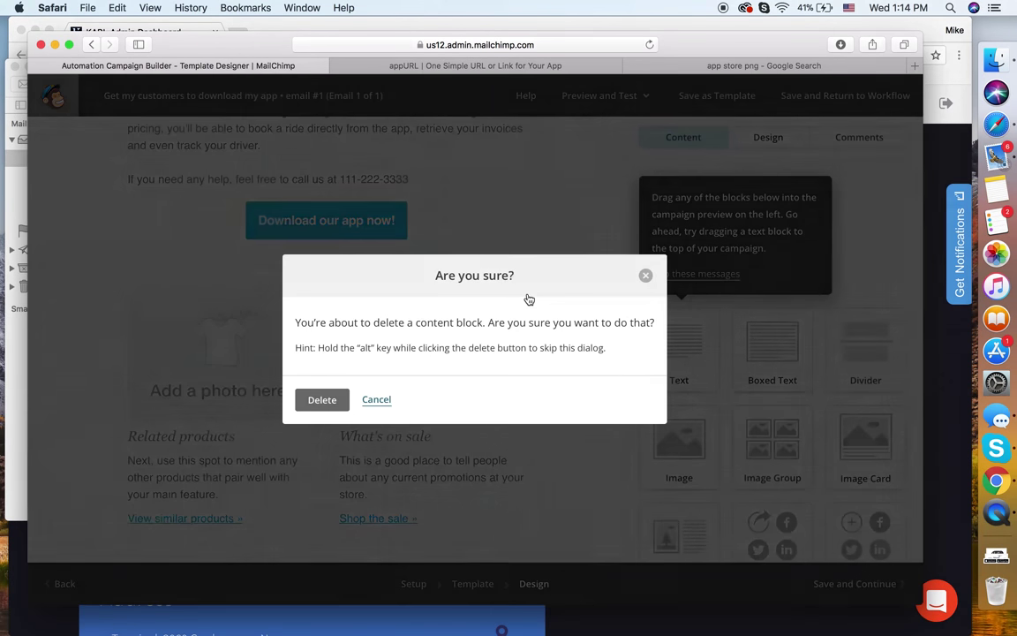
pyautogui.click(321, 399)
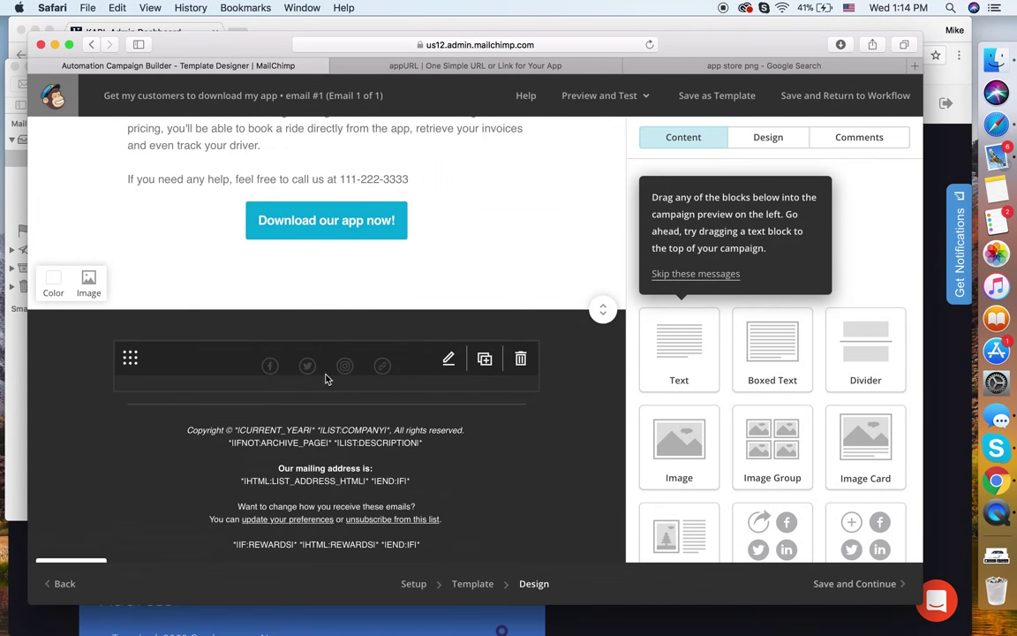
# Set Facebook to karllimo, Instagram to karltec, website to karl.limo, remove Twitter, and save.
pyautogui.click(448, 360)
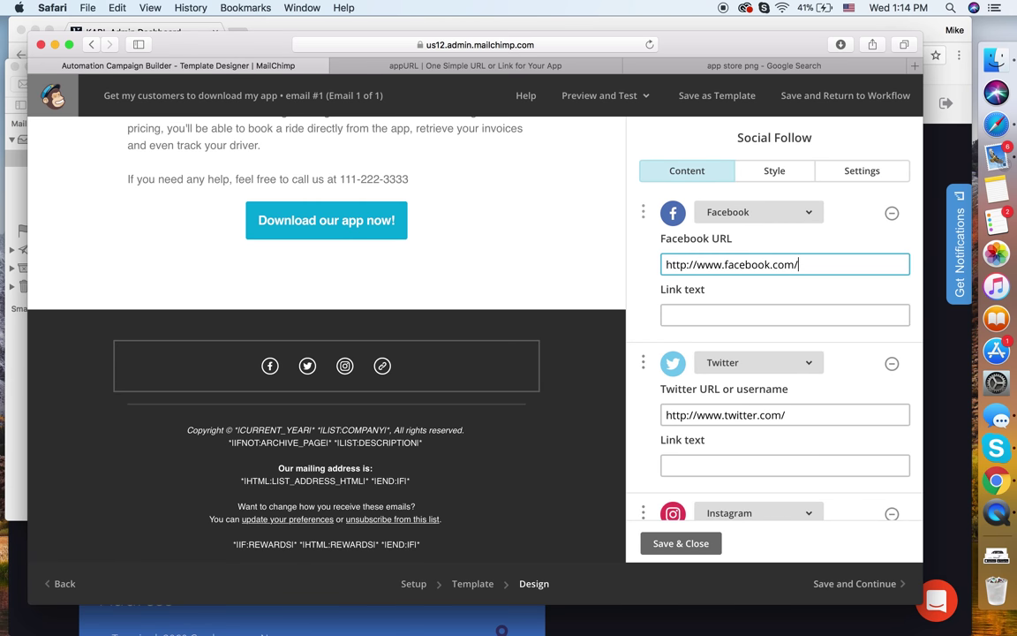
pyautogui.write('karllimo')
pyautogui.scroll(-3, 706, 300)
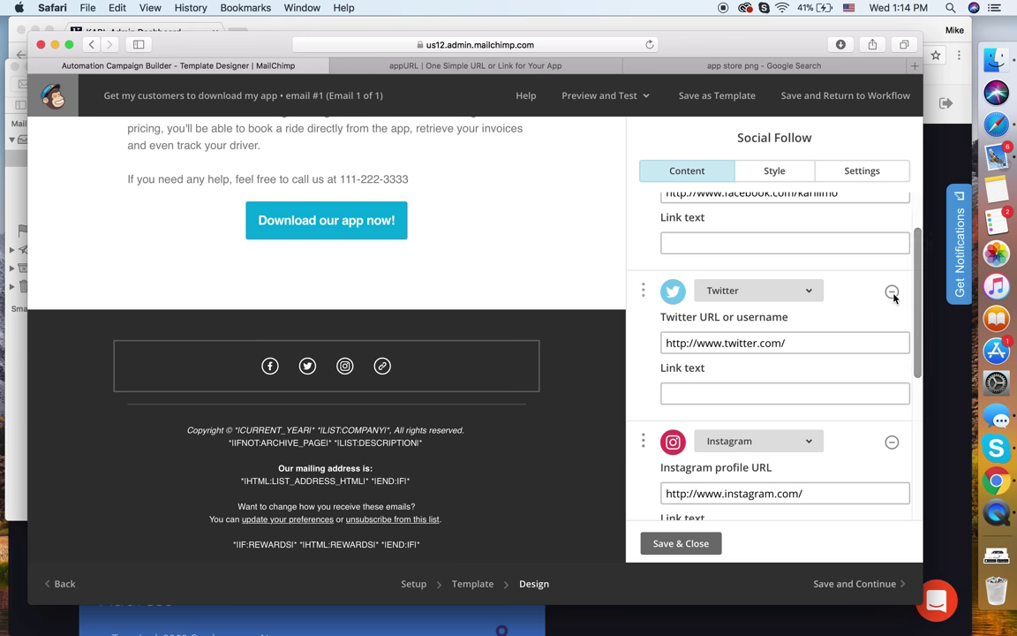
pyautogui.click(890, 291)
pyautogui.scroll(-1, 851, 336)
pyautogui.scroll(-1, 849, 340)
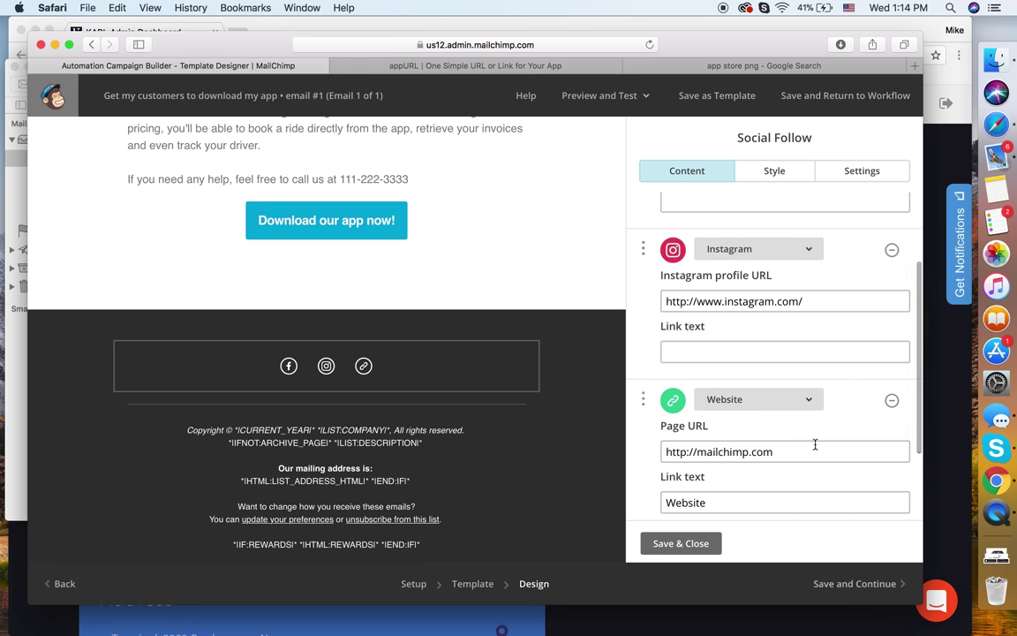
pyautogui.click(813, 303)
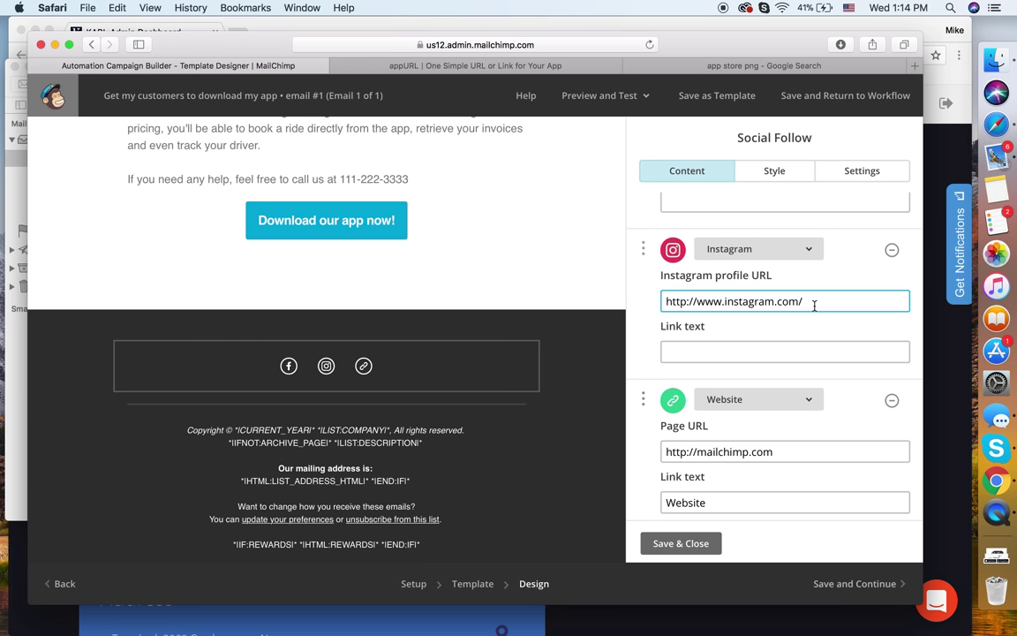
pyautogui.write('karltech')
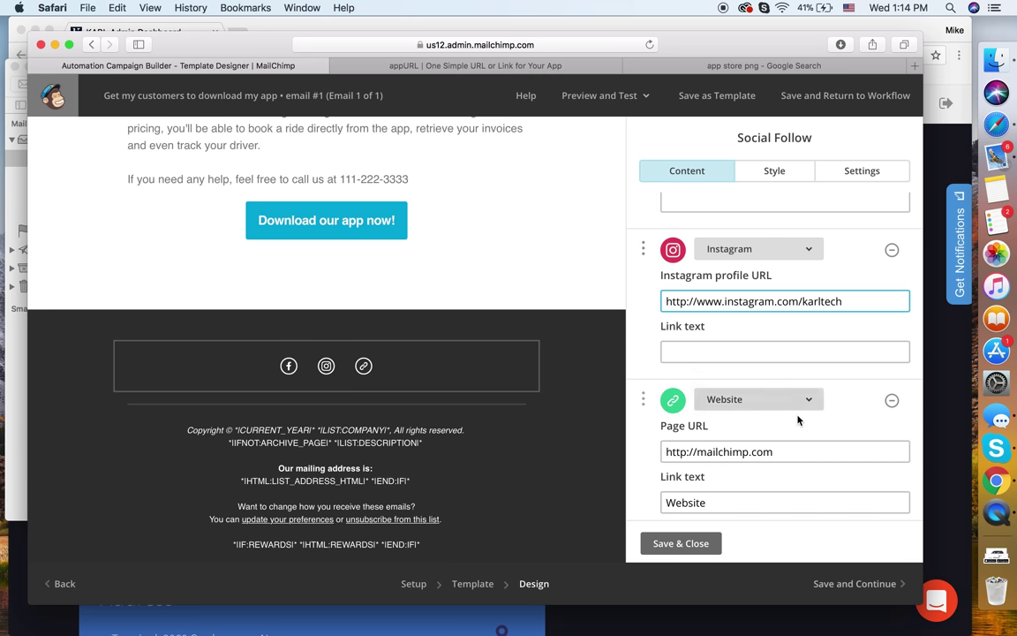
pyautogui.moveTo(777, 451); pyautogui.dragTo(701, 452)
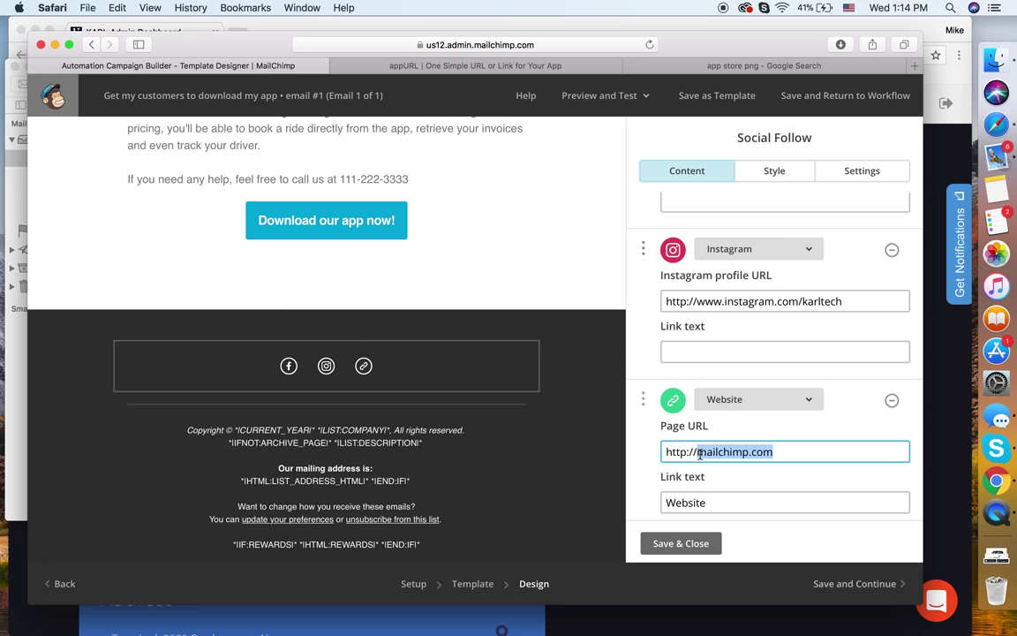
pyautogui.write('karl.limo')
pyautogui.click(703, 543)
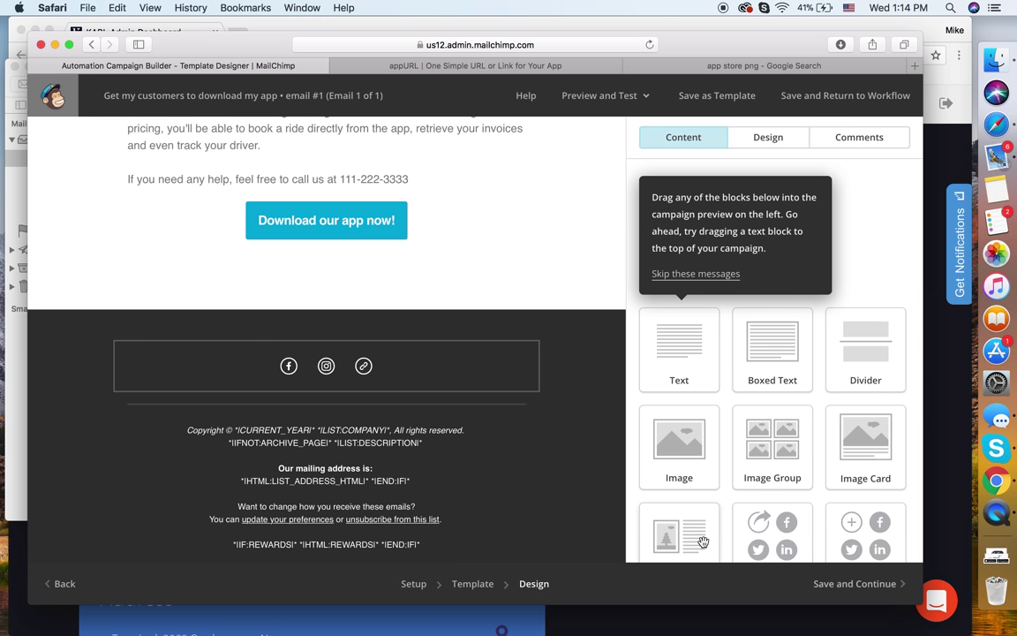
# Scroll to the 'Download our app now!' button and open its block settings.
pyautogui.scroll(15, 522, 415)
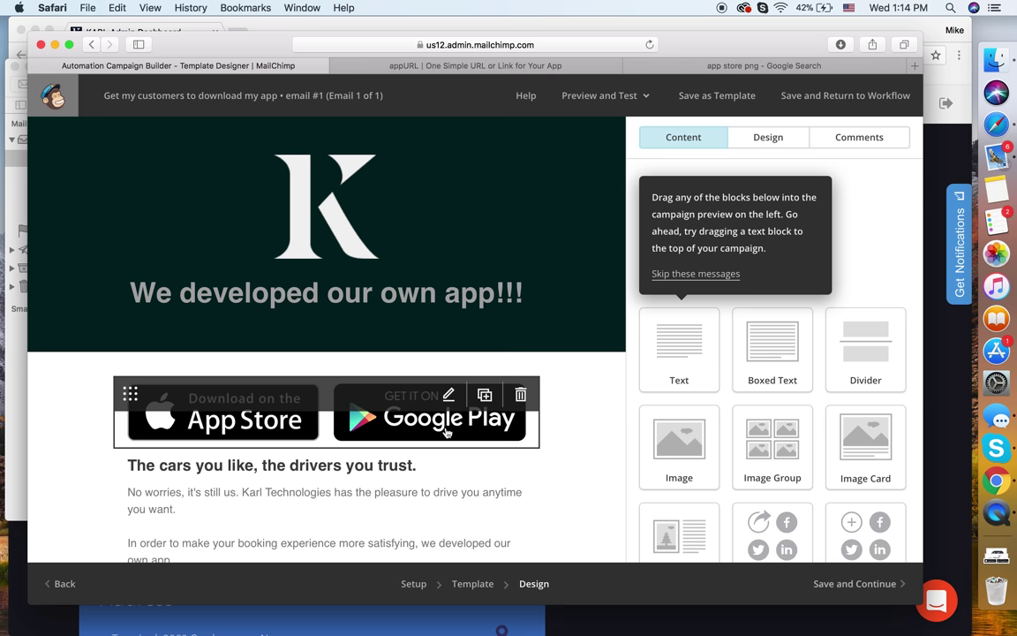
pyautogui.scroll(-3, 447, 434)
pyautogui.scroll(-1, 447, 428)
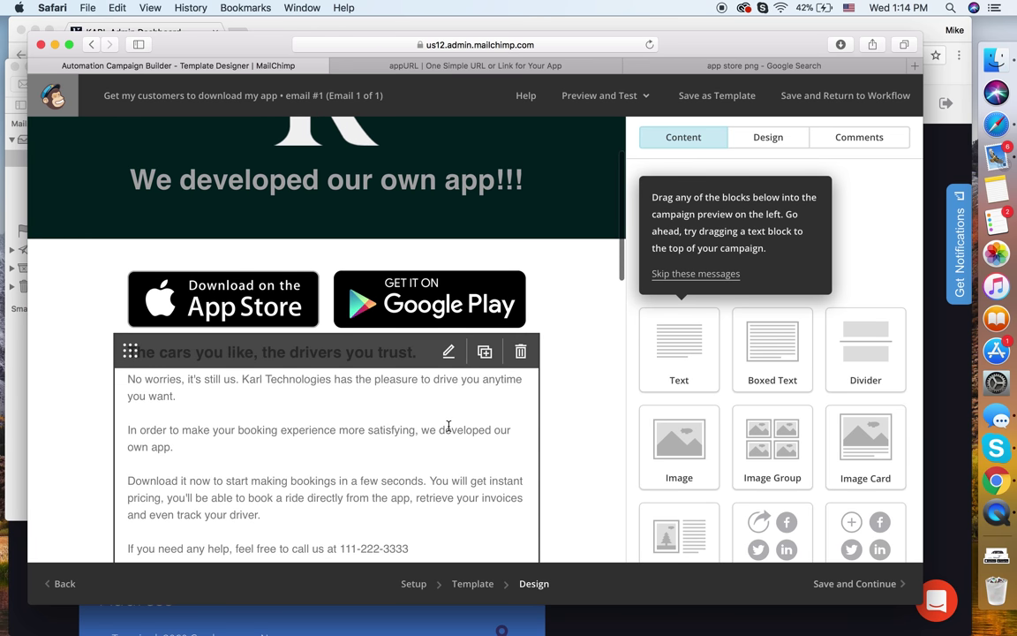
pyautogui.scroll(-8, 447, 426)
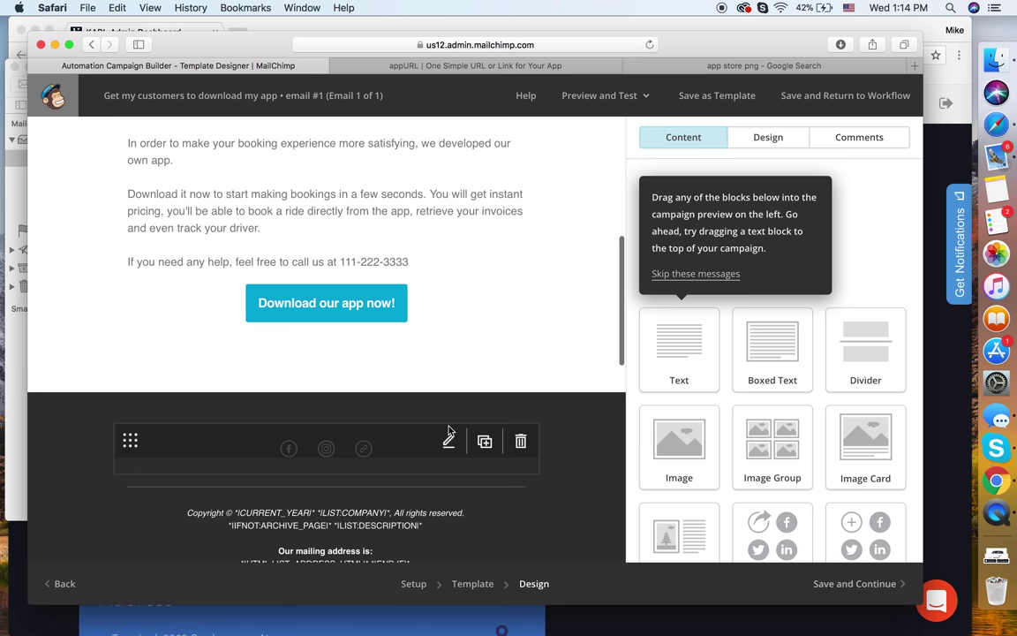
pyautogui.scroll(8, 449, 429)
pyautogui.scroll(3, 450, 424)
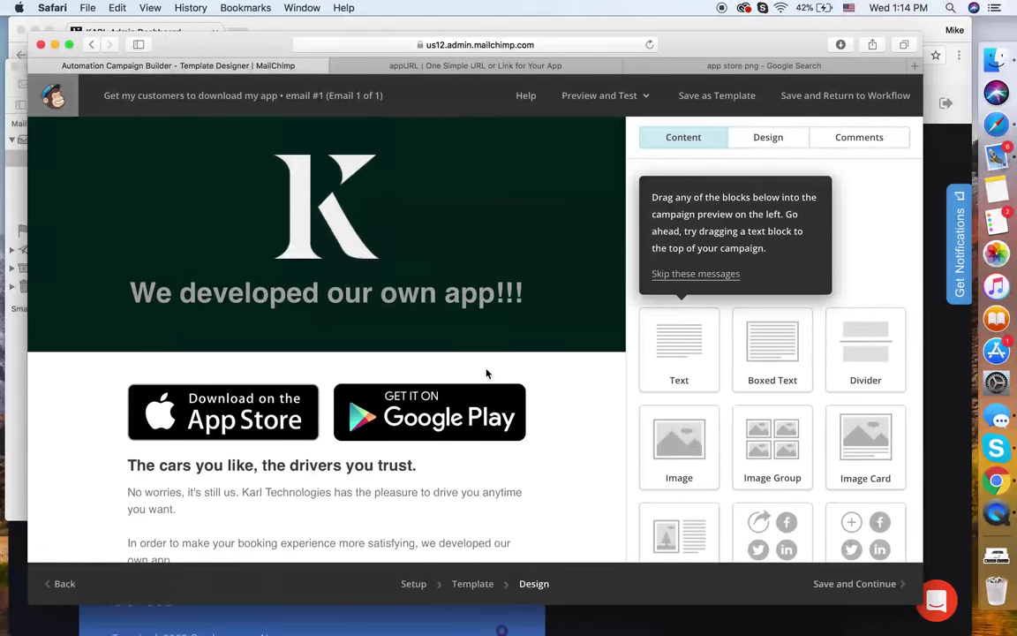
pyautogui.scroll(-6, 486, 370)
pyautogui.click(375, 364)
# Change the button's Style background hex from blue to ff5722.
pyautogui.click(790, 173)
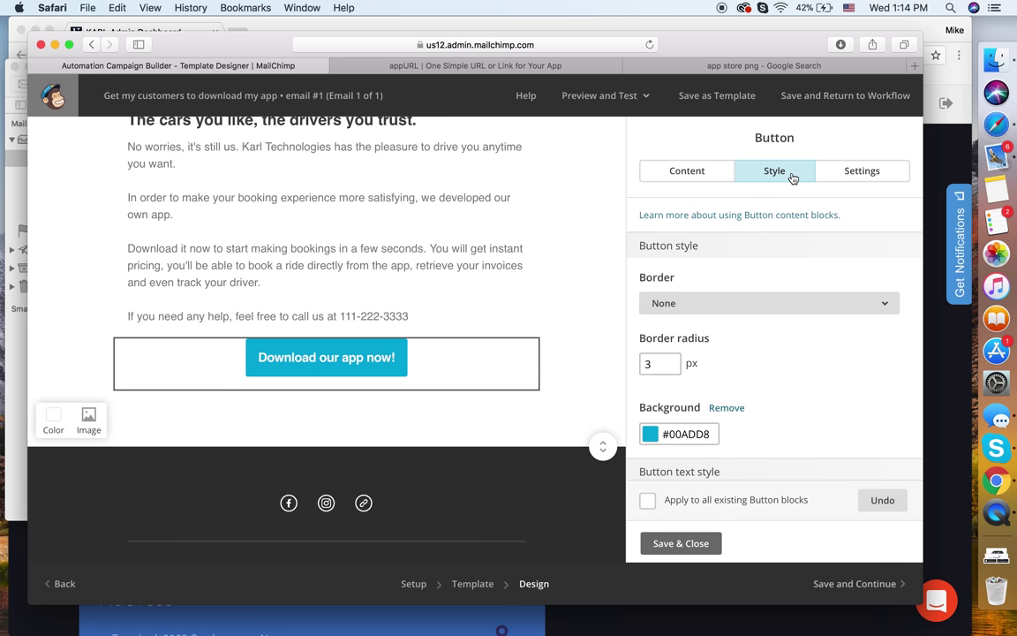
pyautogui.scroll(-1, 700, 399)
pyautogui.click(651, 398)
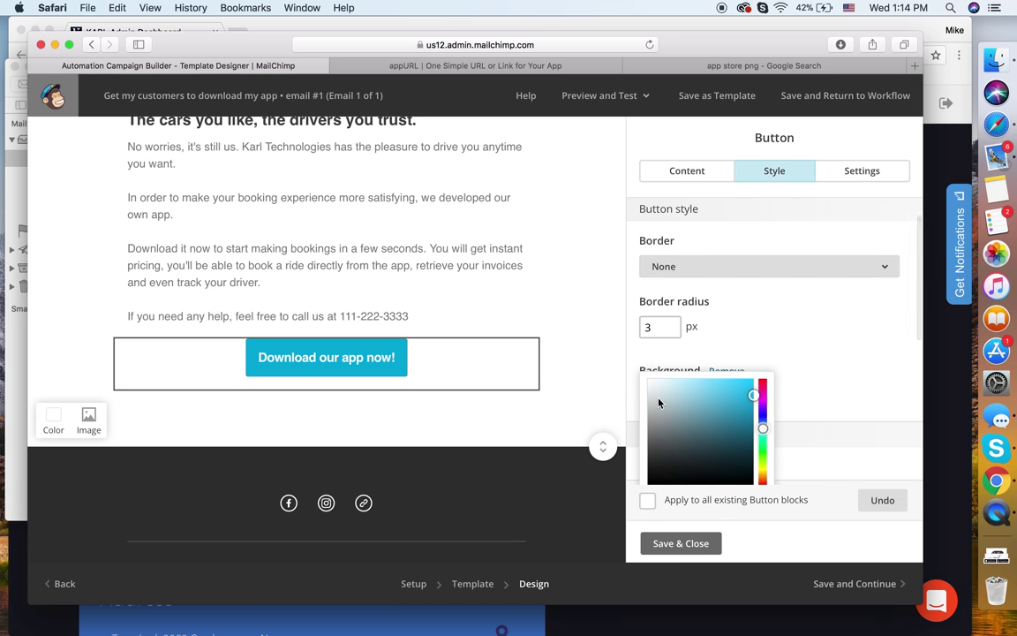
pyautogui.click(821, 384)
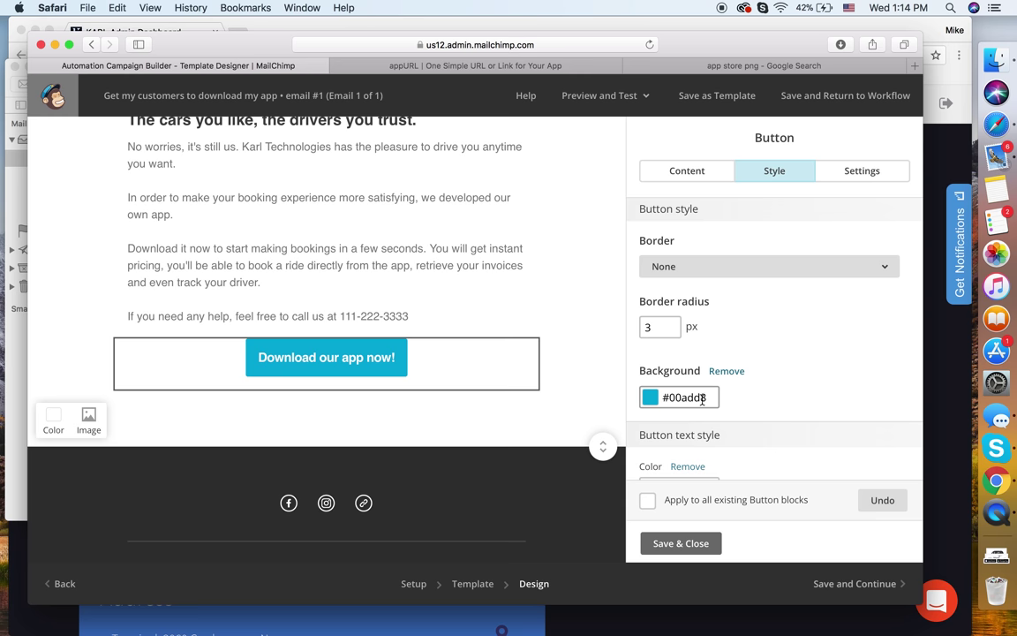
pyautogui.click(712, 398)
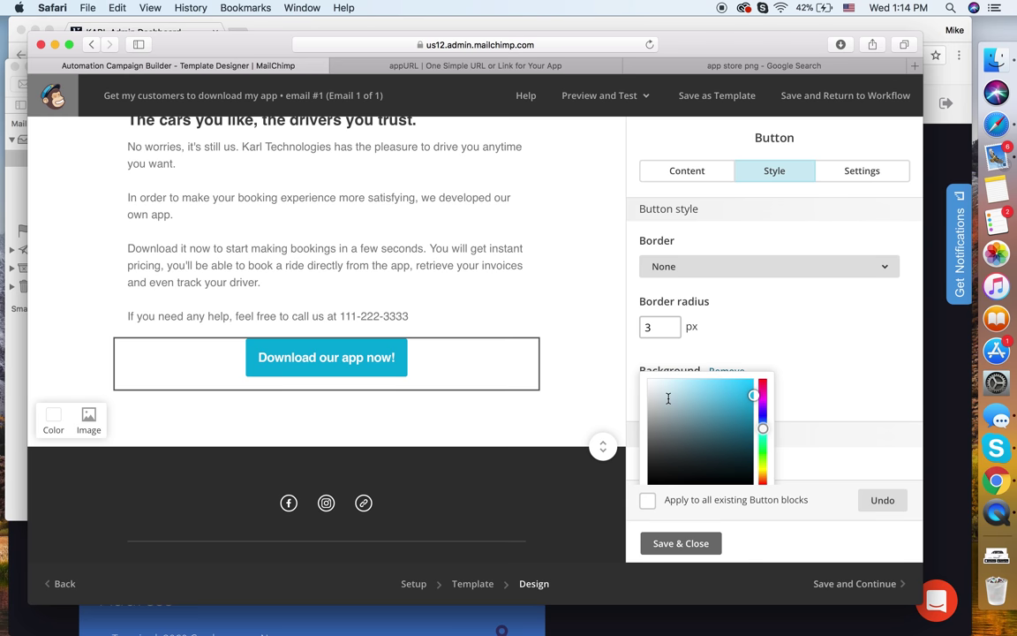
pyautogui.write('#0000ff')
pyautogui.click(797, 368)
pyautogui.click(711, 398)
pyautogui.moveTo(710, 397); pyautogui.dragTo(671, 398)
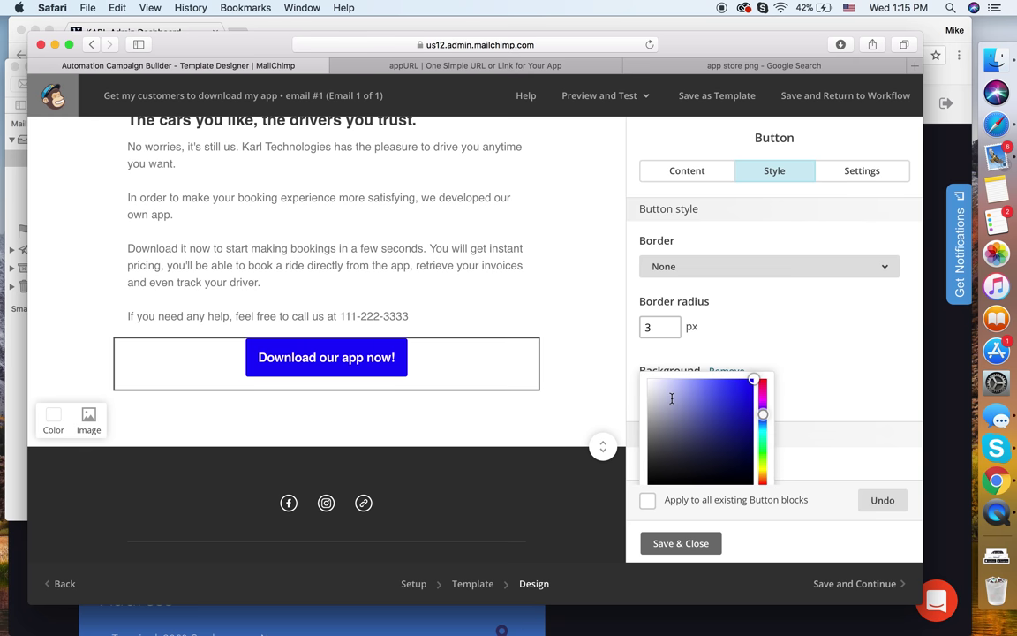
pyautogui.click(819, 379)
pyautogui.click(703, 398)
pyautogui.click(781, 357)
pyautogui.click(654, 399)
pyautogui.click(742, 360)
pyautogui.moveTo(704, 397); pyautogui.dragTo(662, 397)
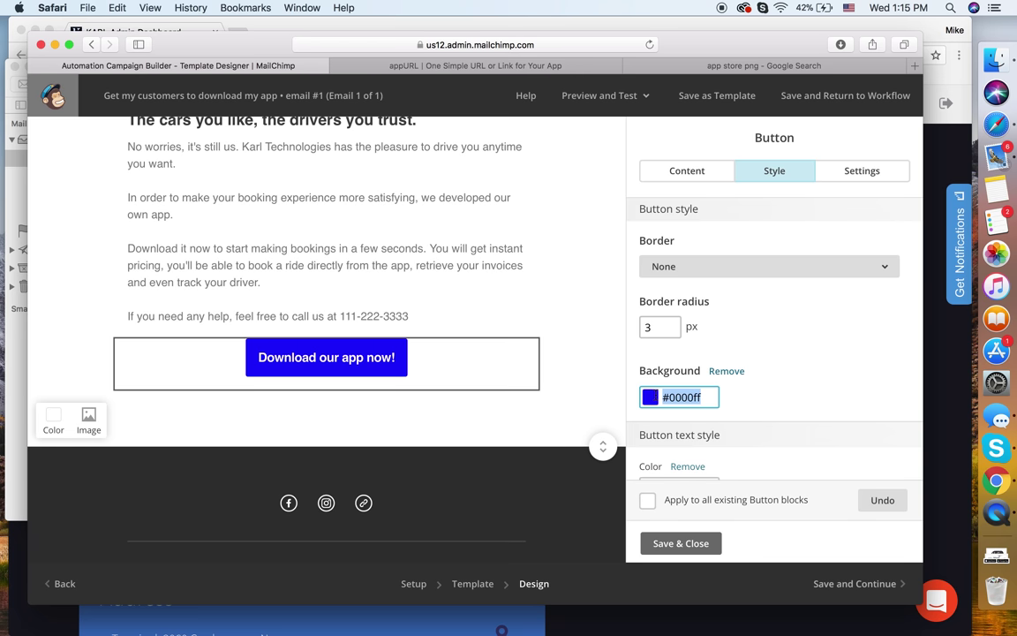
pyautogui.write('ff5722')
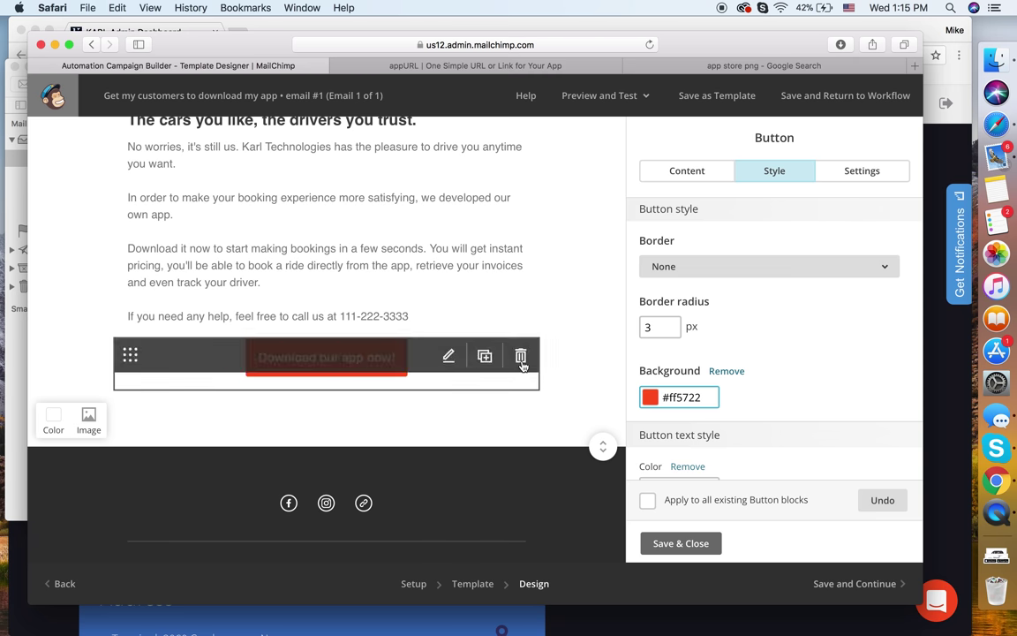
pyautogui.scroll(-1, 592, 343)
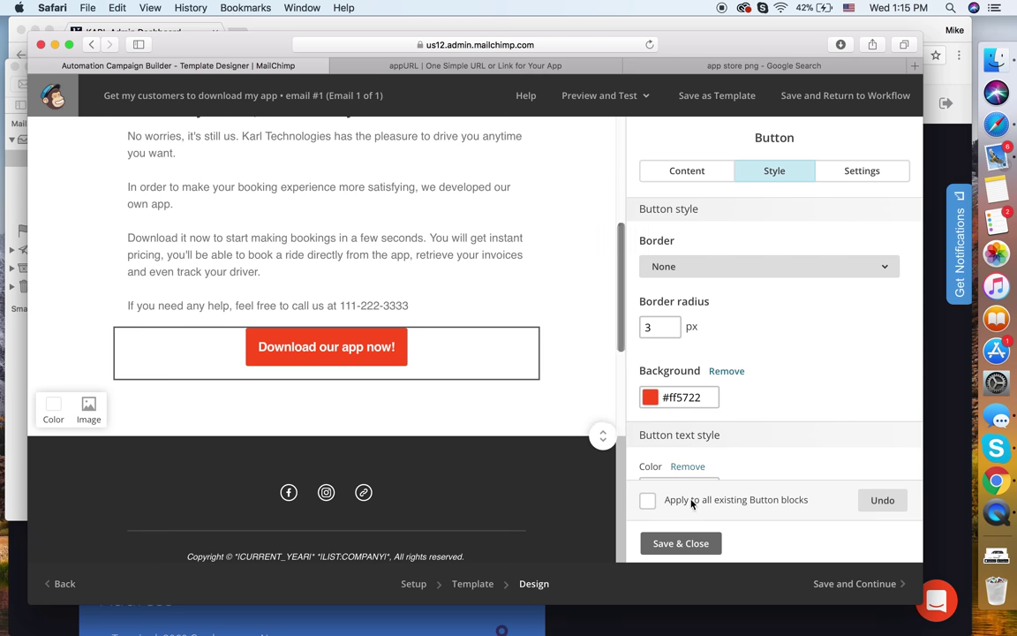
# Save the design as template 'my own template', then save and return to the workflow.
pyautogui.scroll(5, 572, 329)
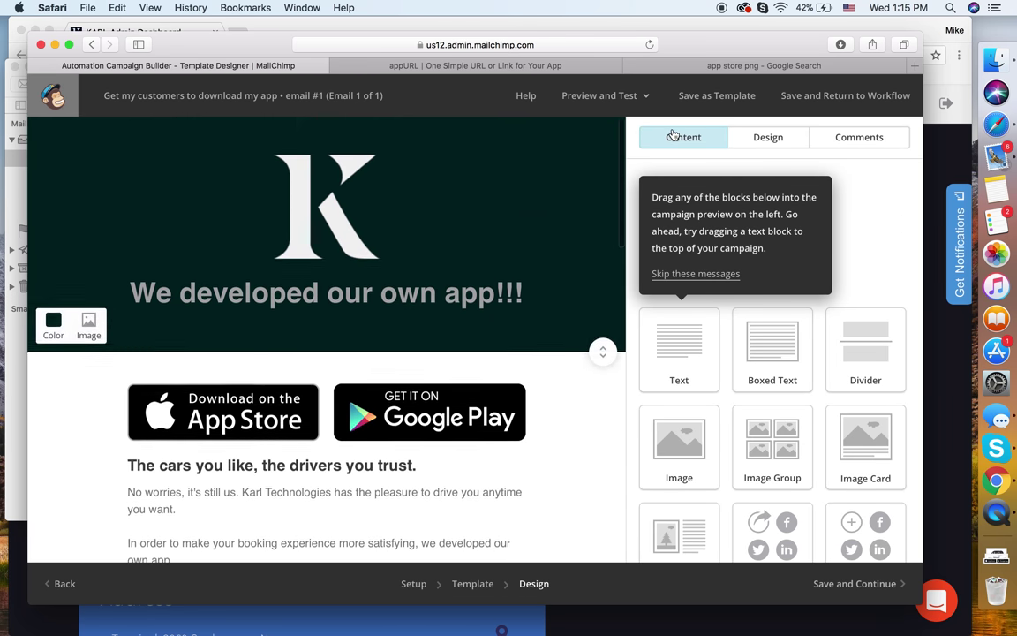
pyautogui.scroll(-15, 520, 225)
pyautogui.scroll(20, 518, 224)
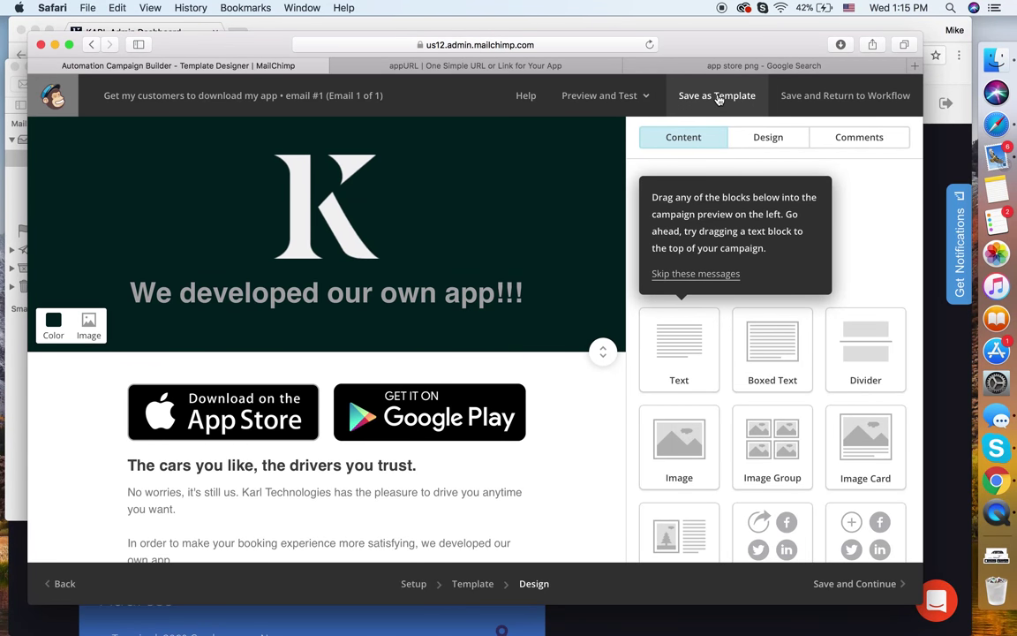
pyautogui.scroll(-1, 477, 231)
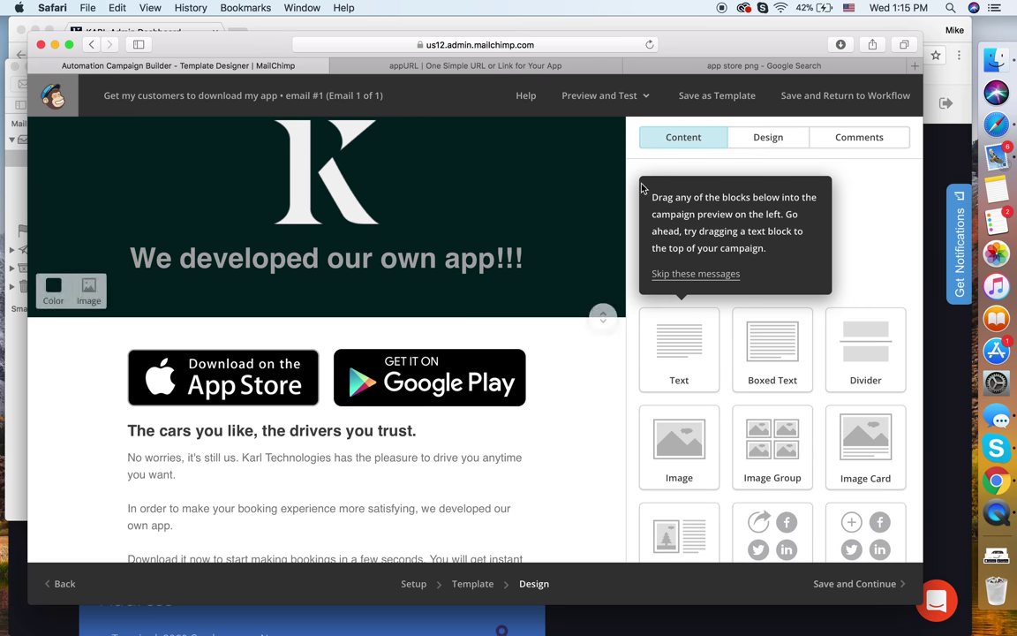
pyautogui.click(716, 98)
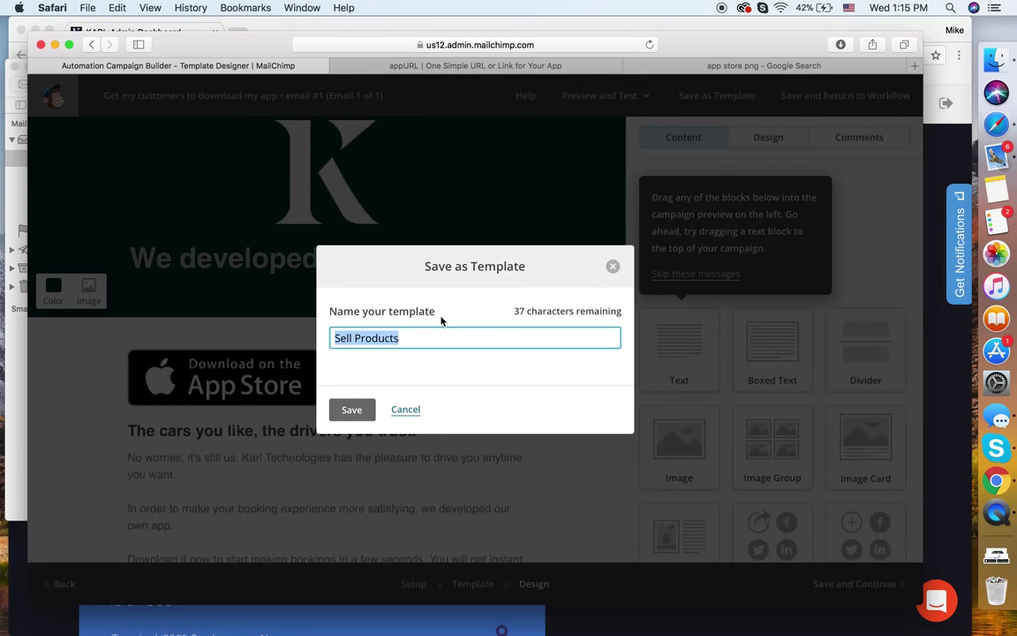
pyautogui.write('my own te')
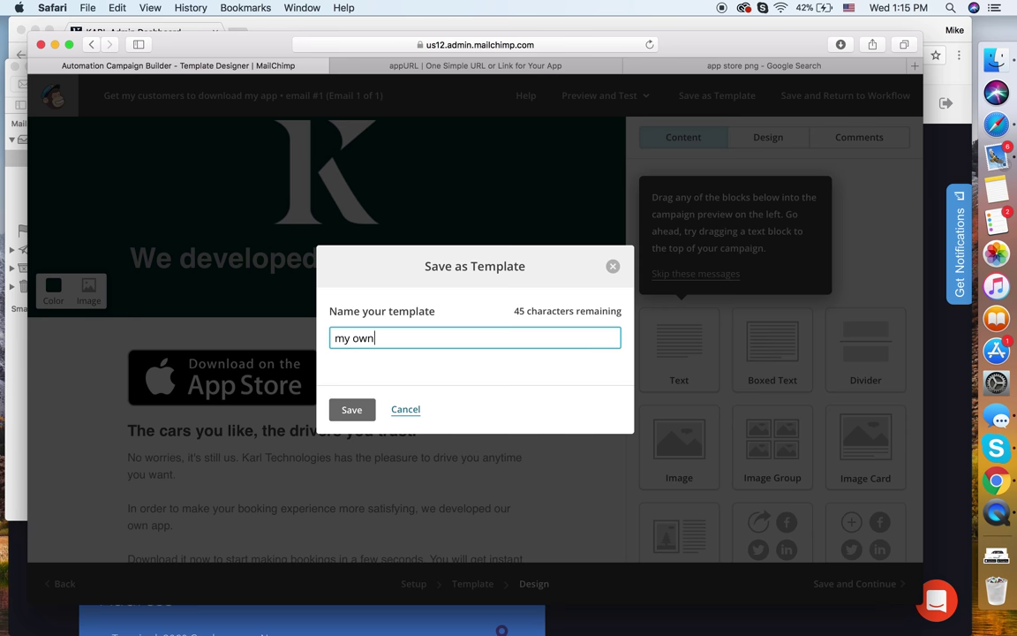
pyautogui.write('mplate')
pyautogui.click(357, 413)
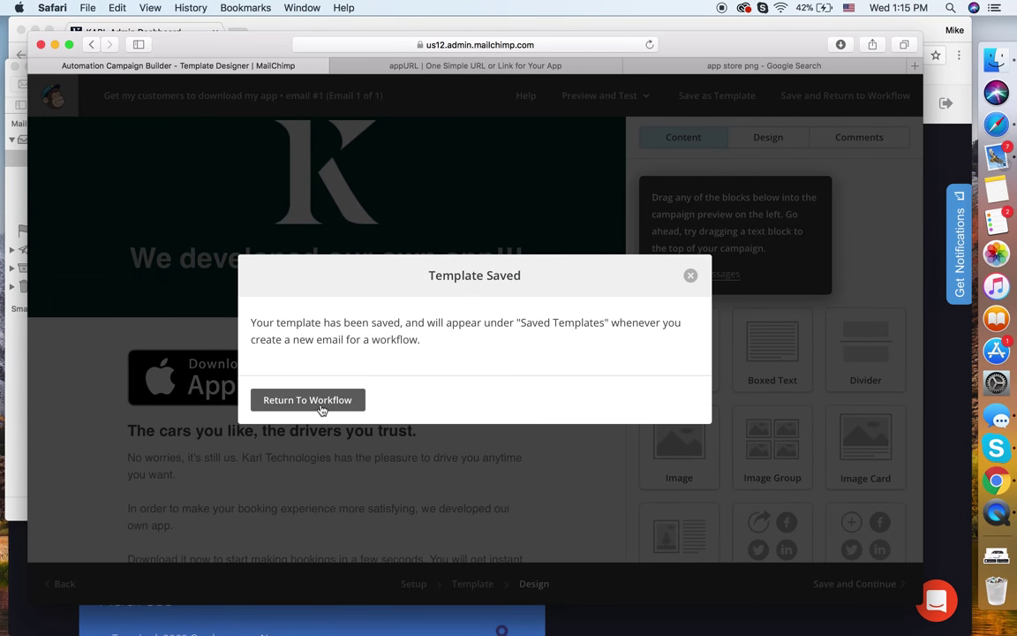
pyautogui.click(319, 401)
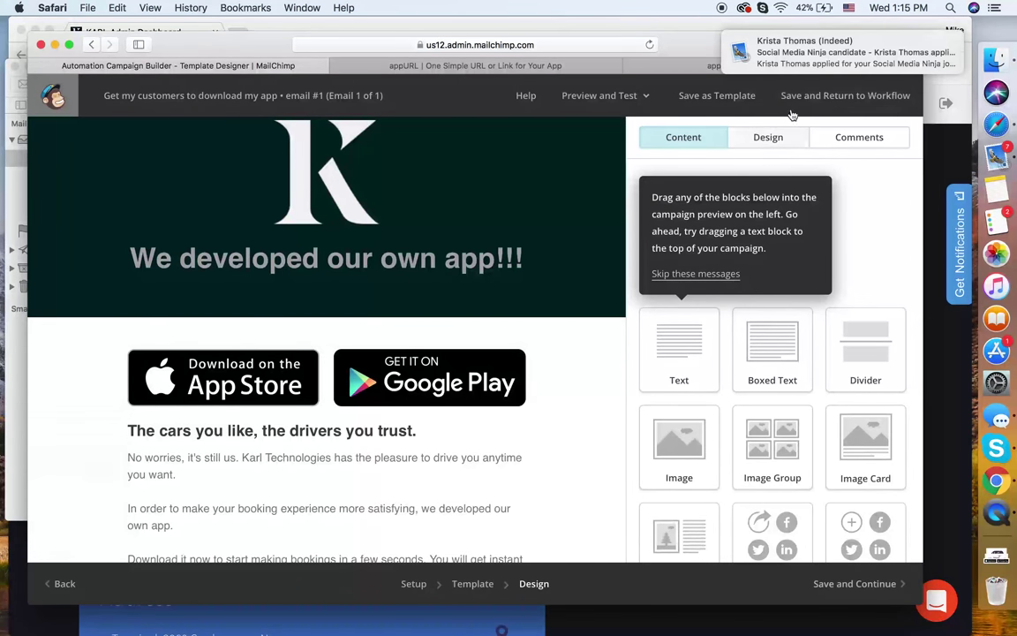
pyautogui.click(832, 95)
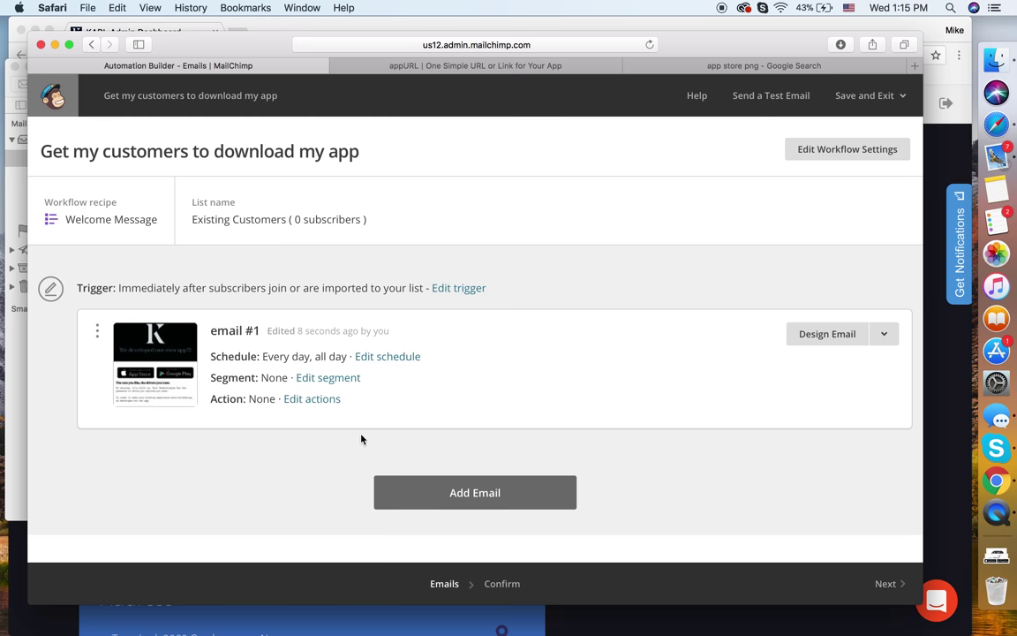
# Add Automation Email #2 and keep its default trigger of 1 day after the previous email.
pyautogui.click(497, 496)
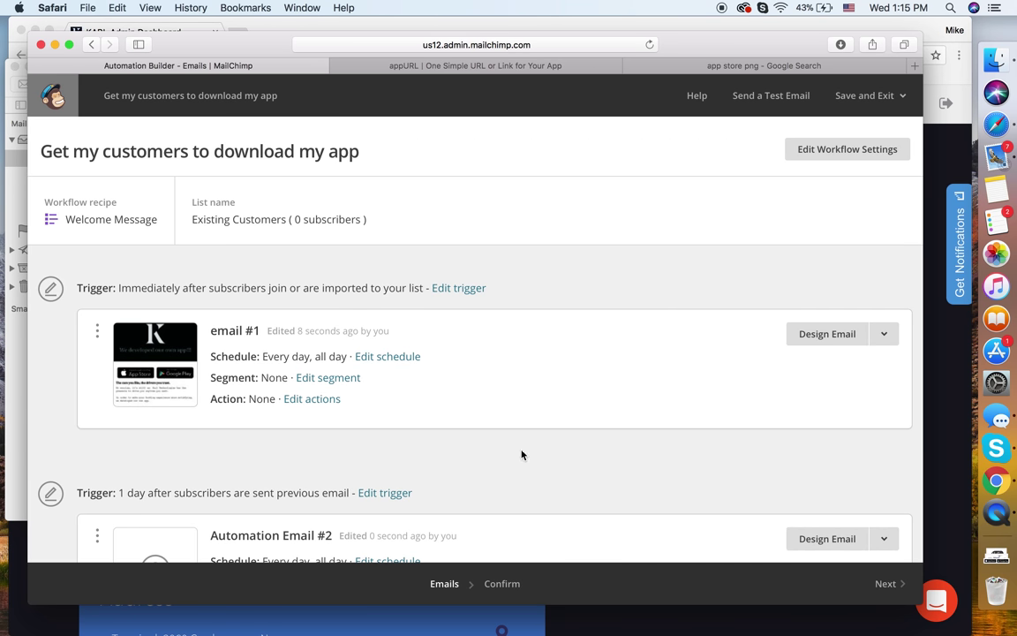
pyautogui.scroll(-3, 529, 442)
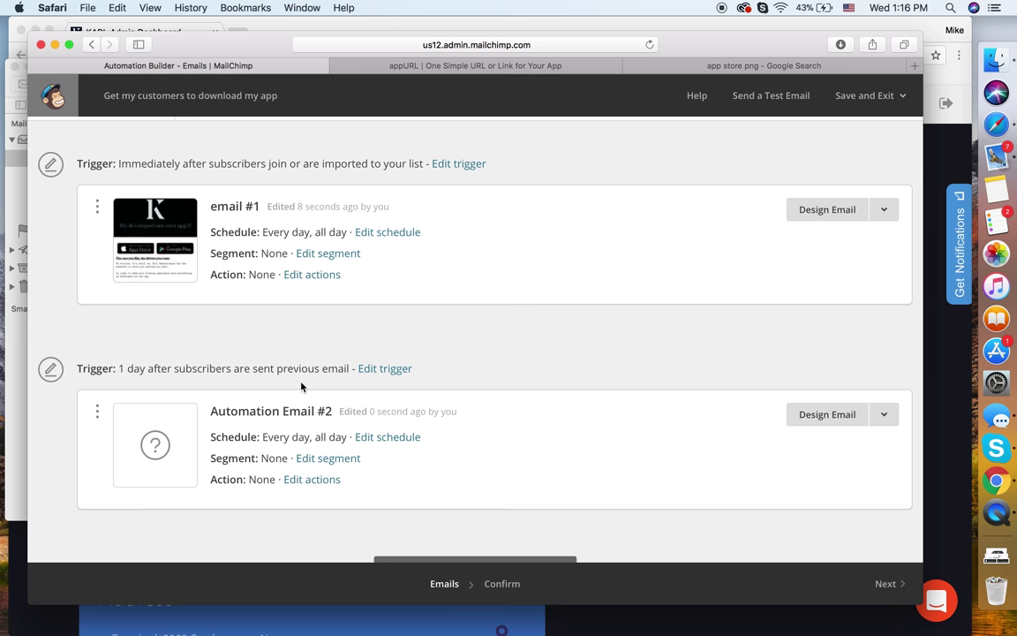
pyautogui.click(394, 371)
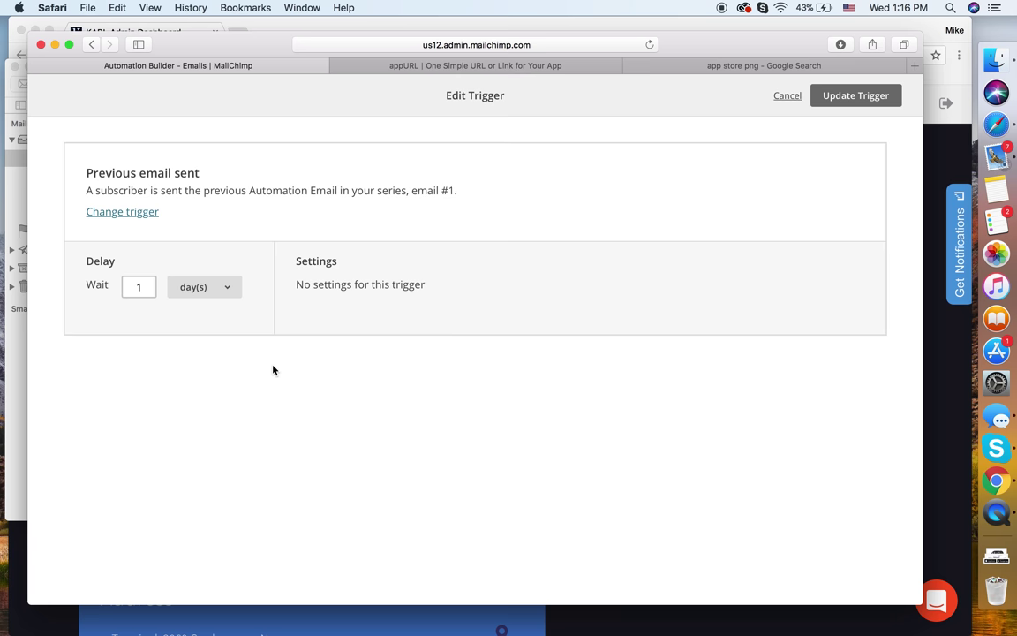
pyautogui.click(141, 213)
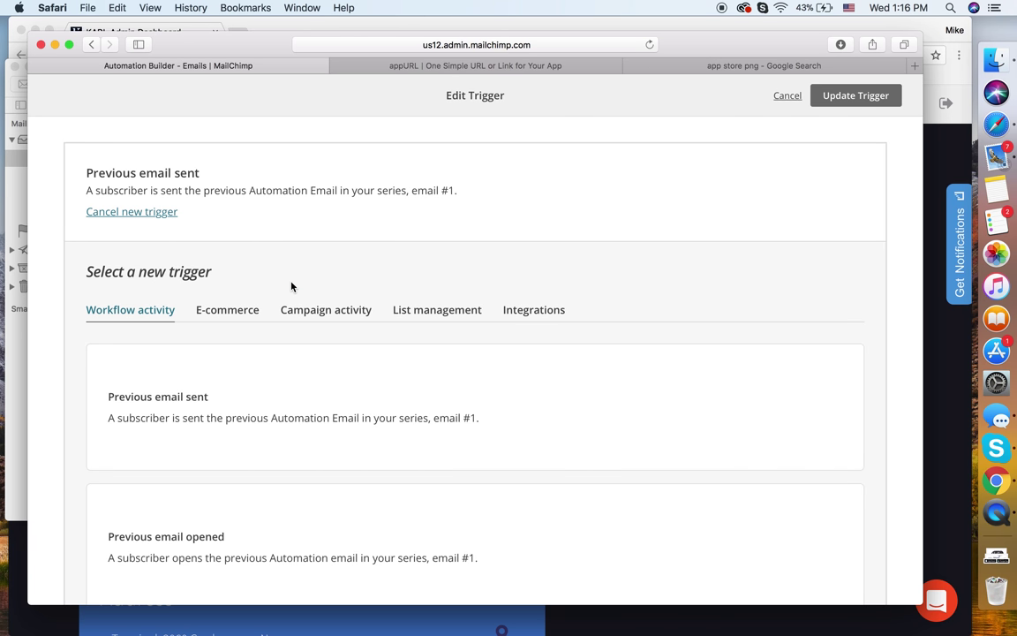
pyautogui.scroll(-10, 291, 286)
pyautogui.scroll(10, 292, 286)
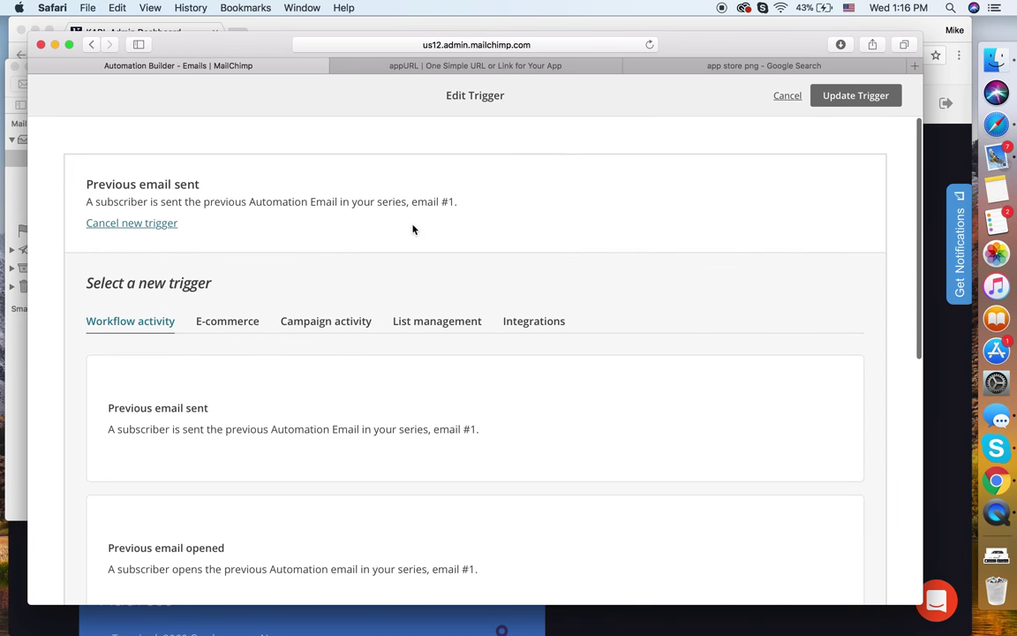
pyautogui.click(787, 97)
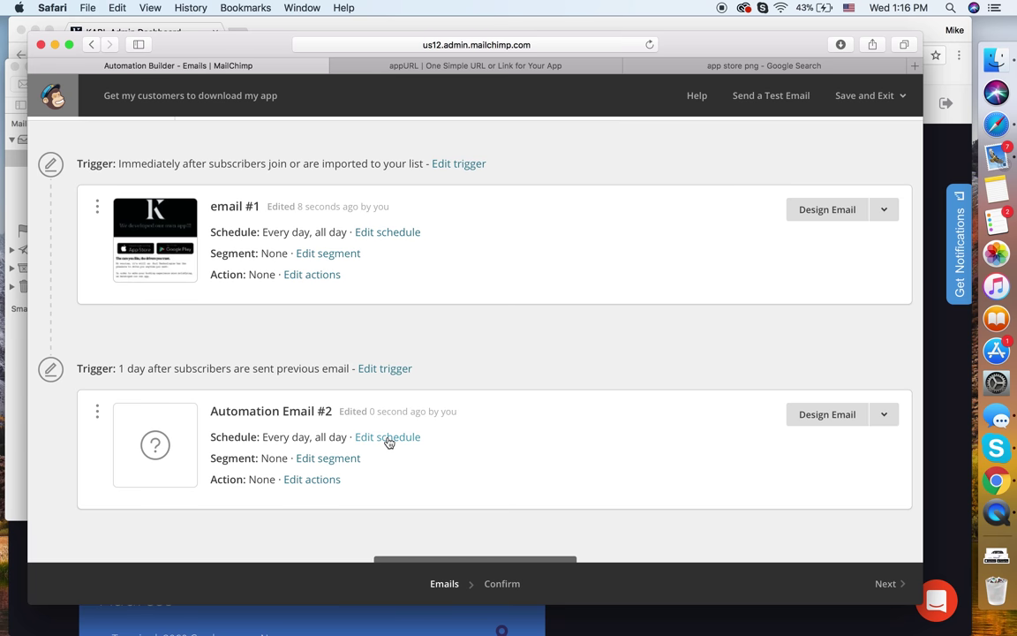
# Set Automation Email #2 to send at 9 AM every day and save the schedule.
pyautogui.click(387, 437)
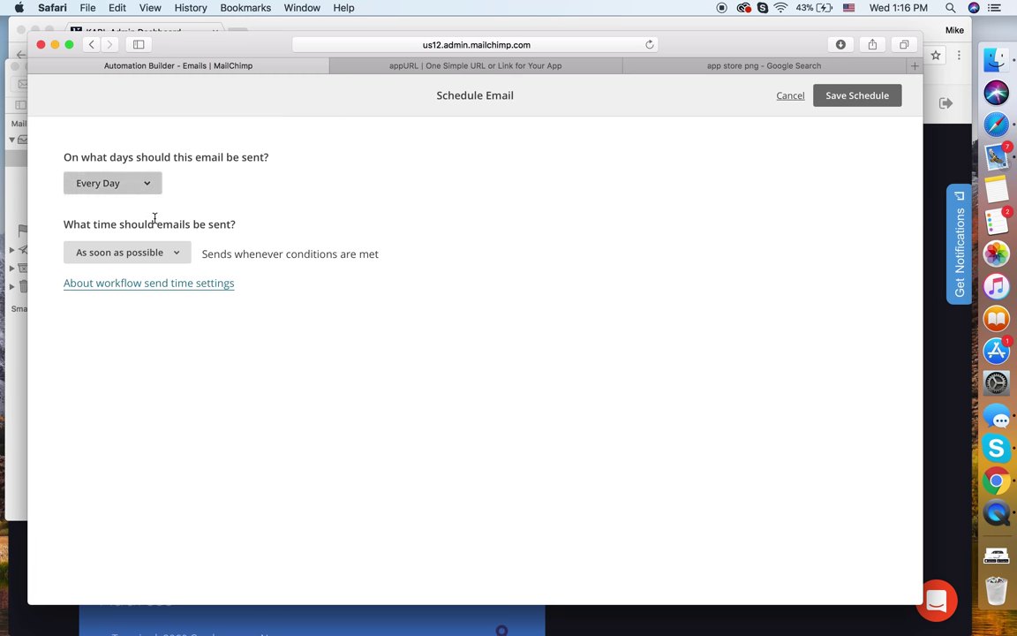
pyautogui.click(175, 254)
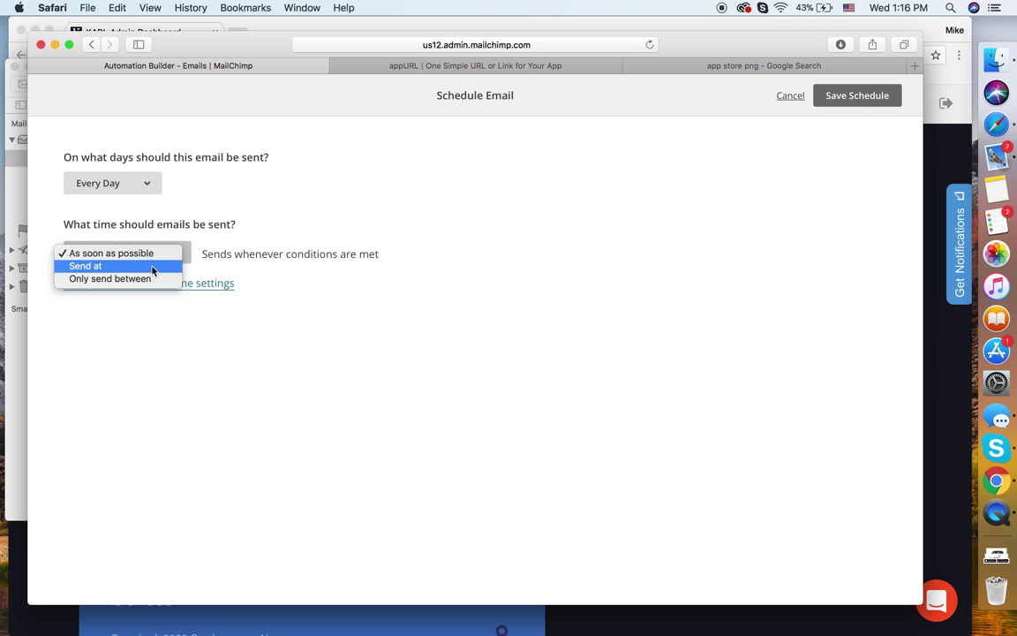
pyautogui.click(153, 267)
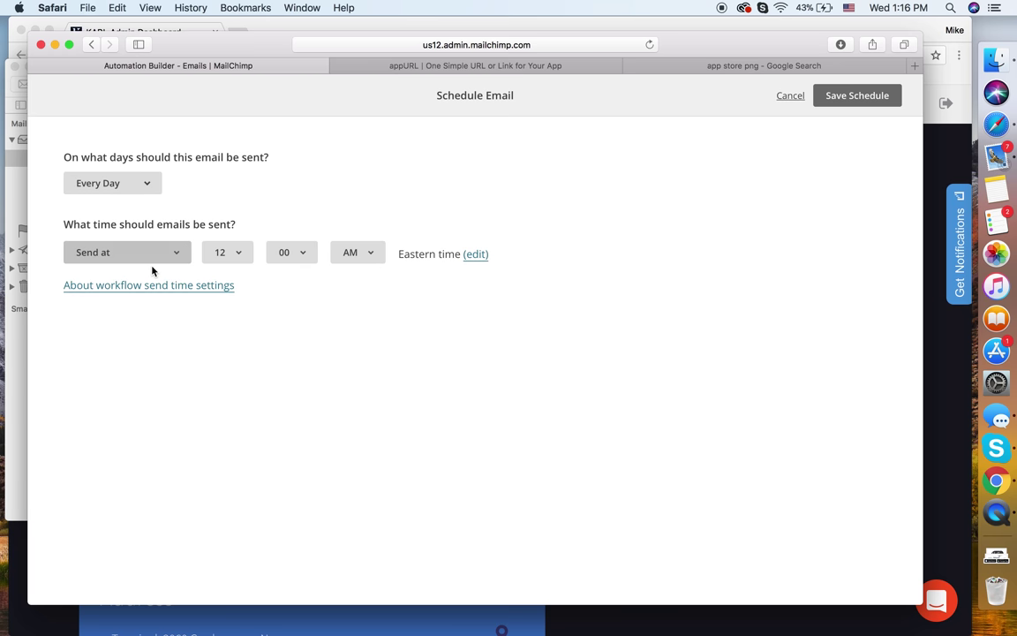
pyautogui.click(240, 255)
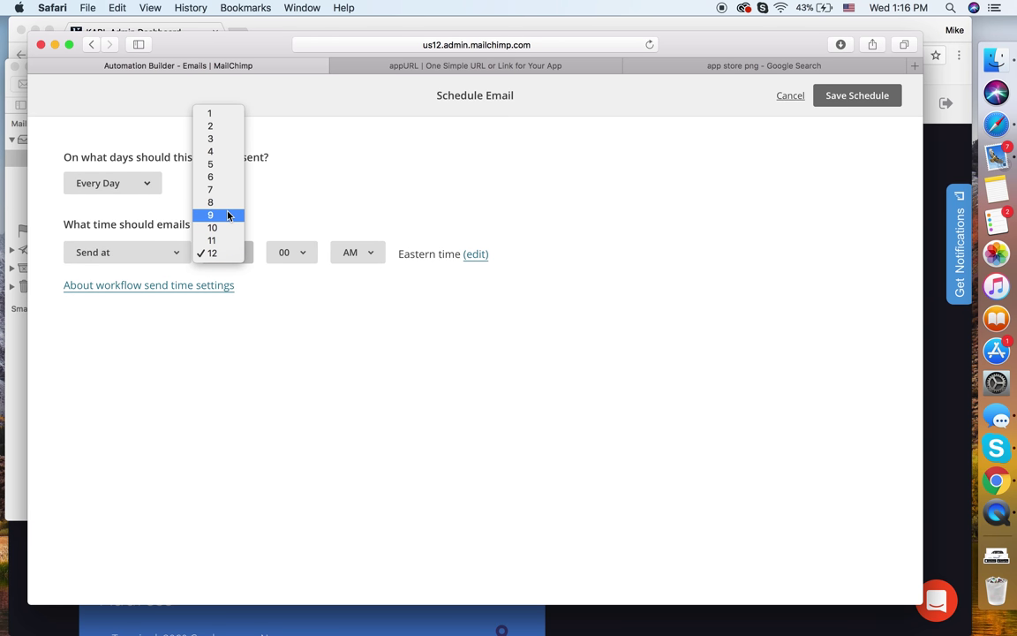
pyautogui.click(219, 240)
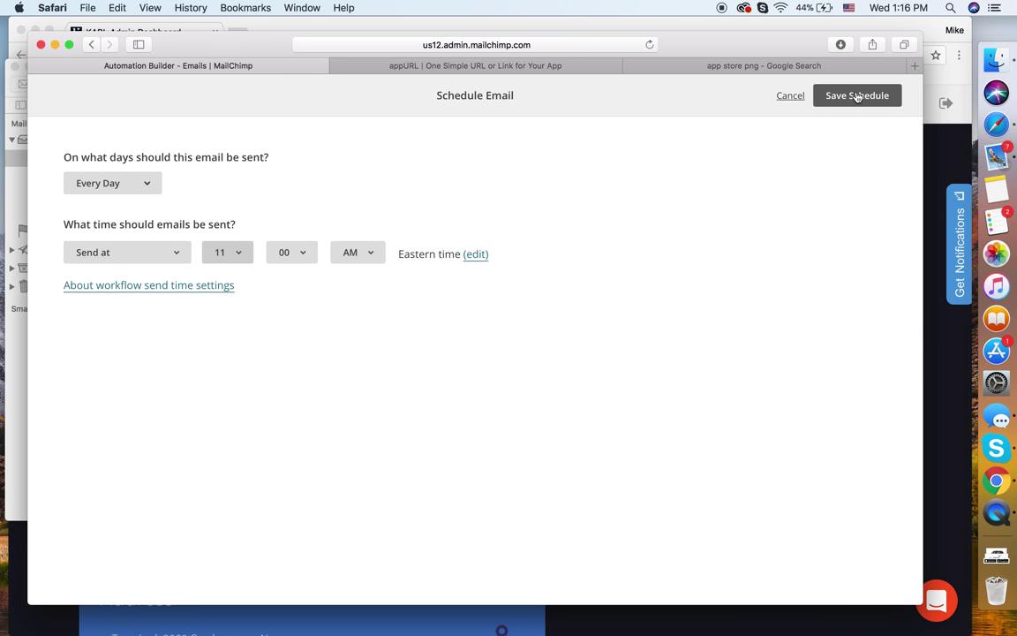
pyautogui.click(247, 255)
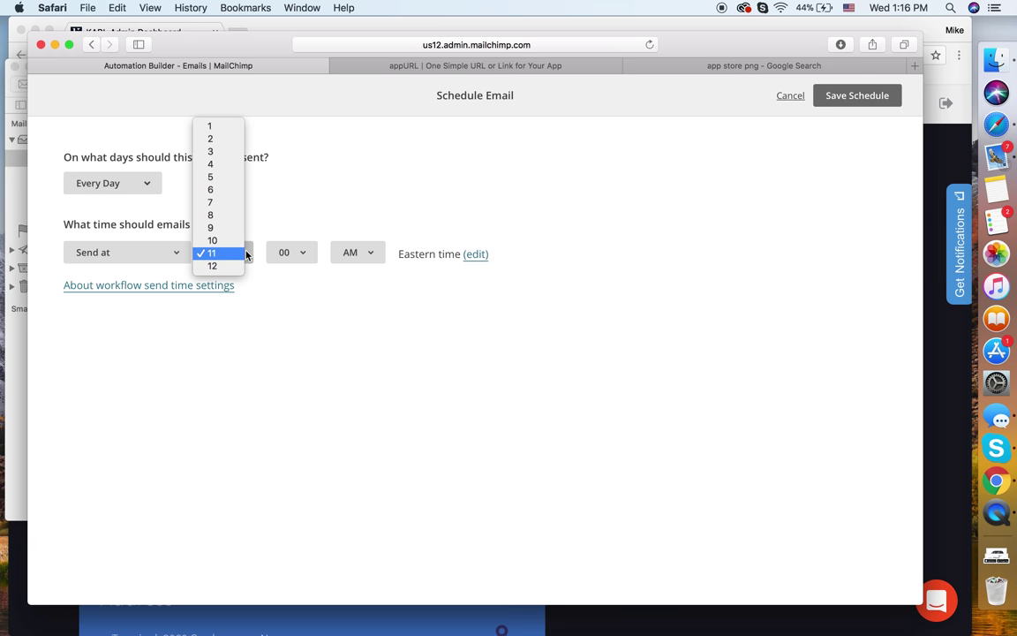
pyautogui.click(232, 228)
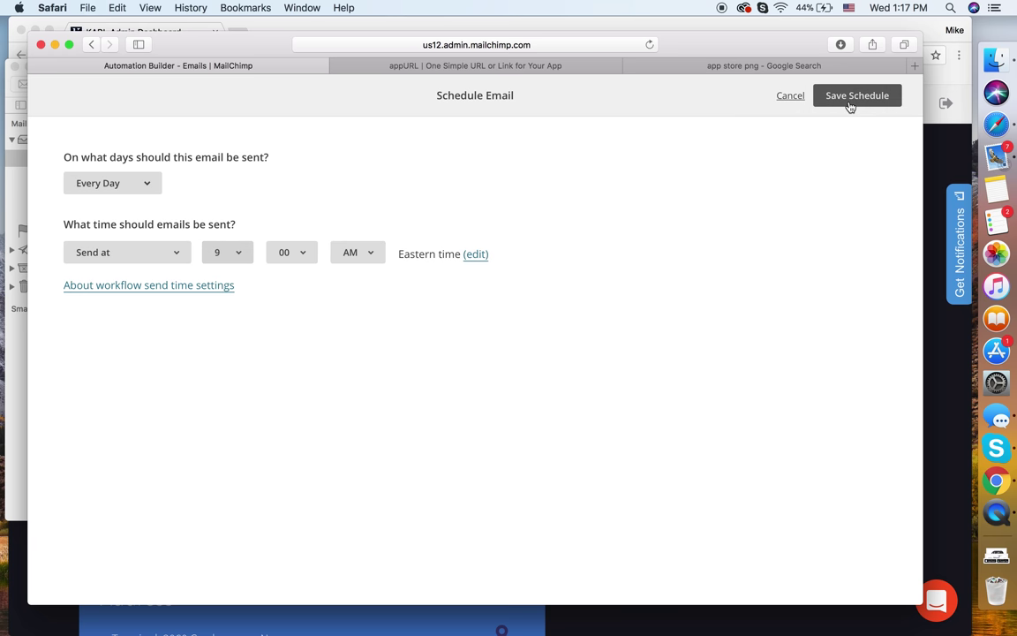
pyautogui.click(849, 97)
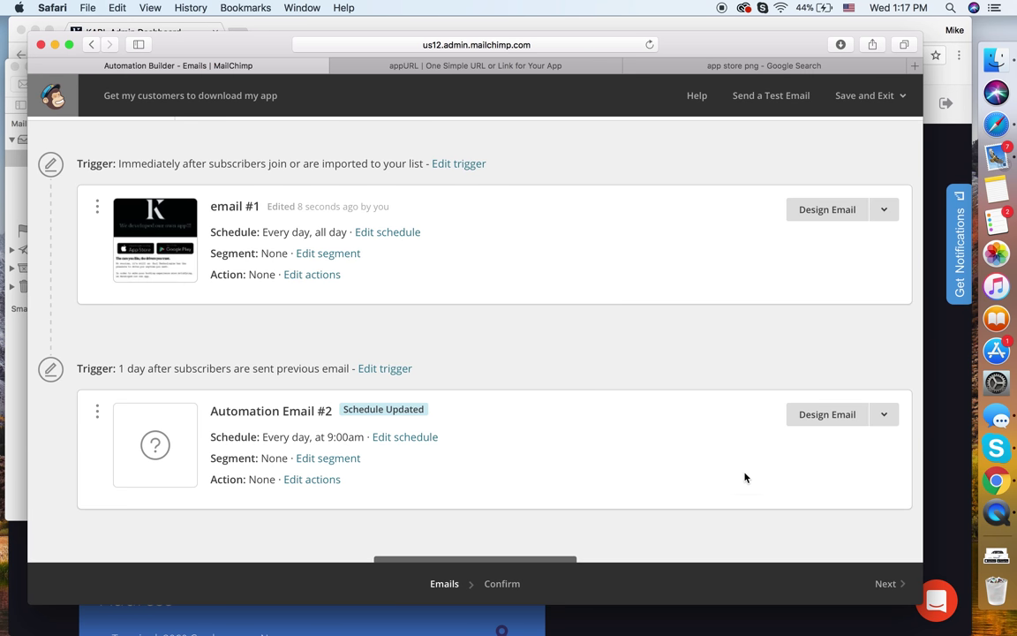
# Give Automation Email #2 the subject 'We are always here for you'.
pyautogui.click(839, 417)
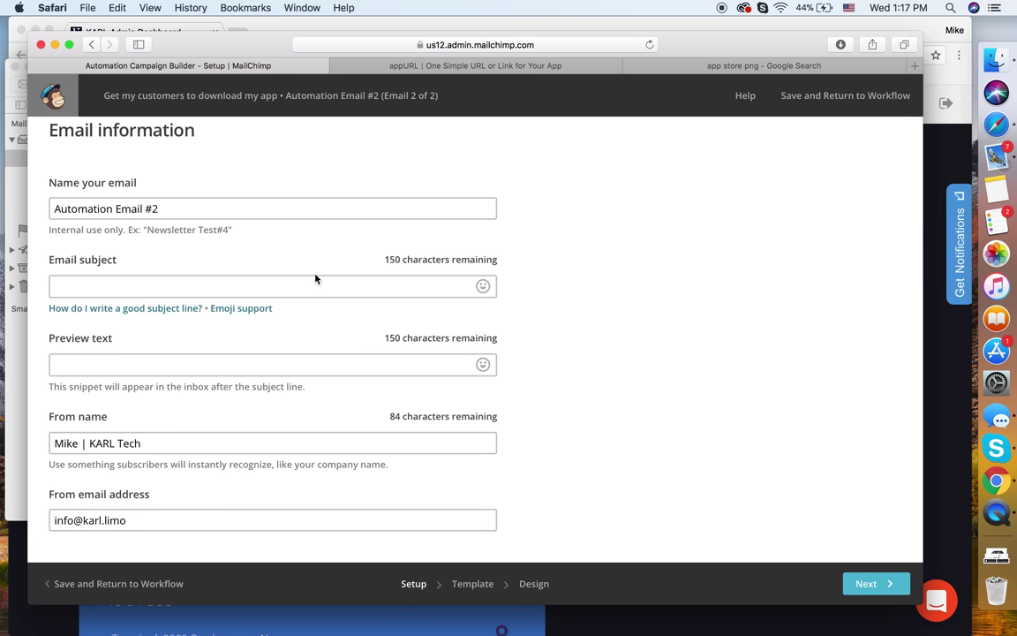
pyautogui.click(128, 283)
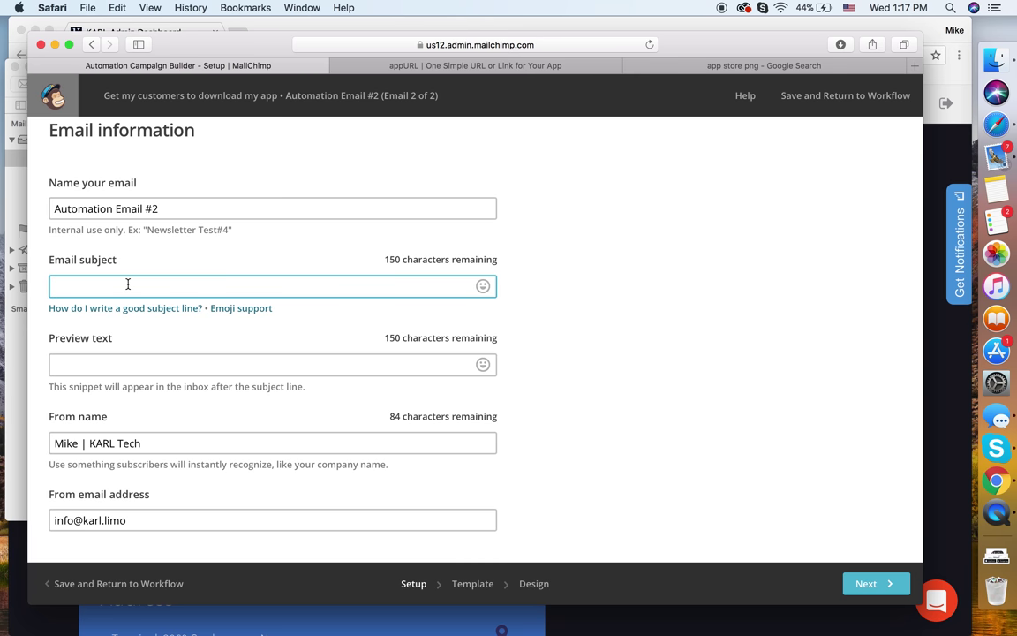
pyautogui.write('We are always here for you')
# Write preview text promising a trusted driver will pick you up on time, then proceed to Template.
pyautogui.click(116, 370)
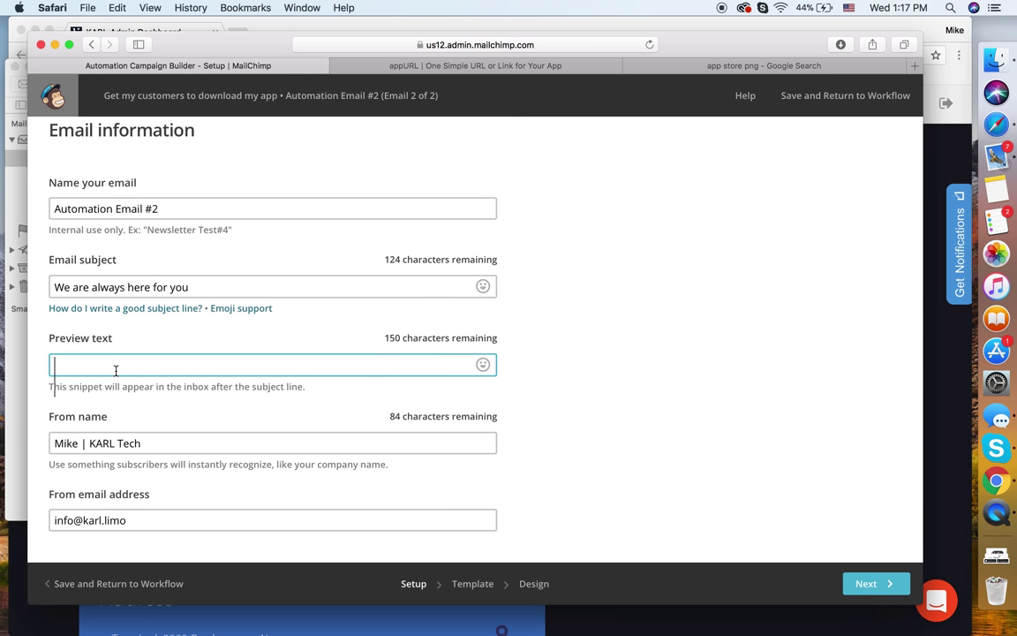
pyautogui.write('When booking on ')
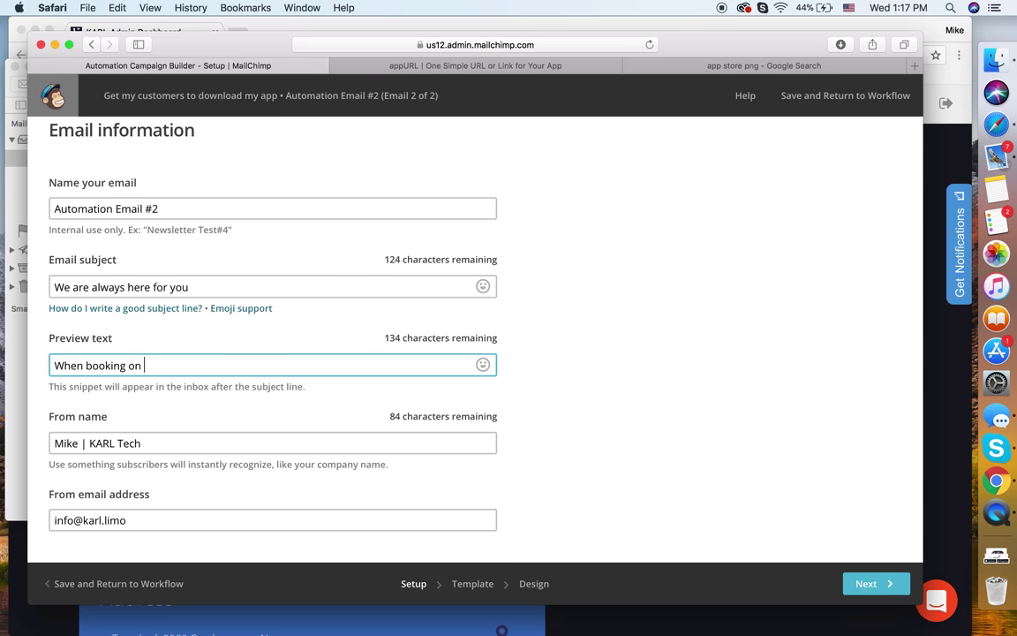
pyautogui.write('our app, you are 100')
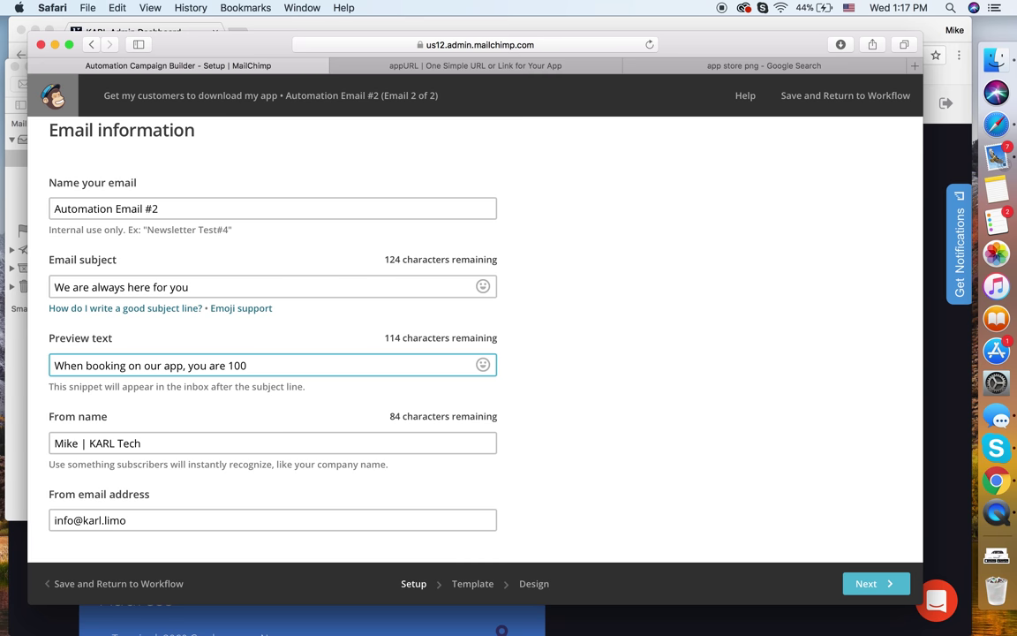
pyautogui.write('% sure')
pyautogui.write(', o')
pyautogui.press('BackSpace')
pyautogui.press('BackSpace')
pyautogui.write('that one of y')
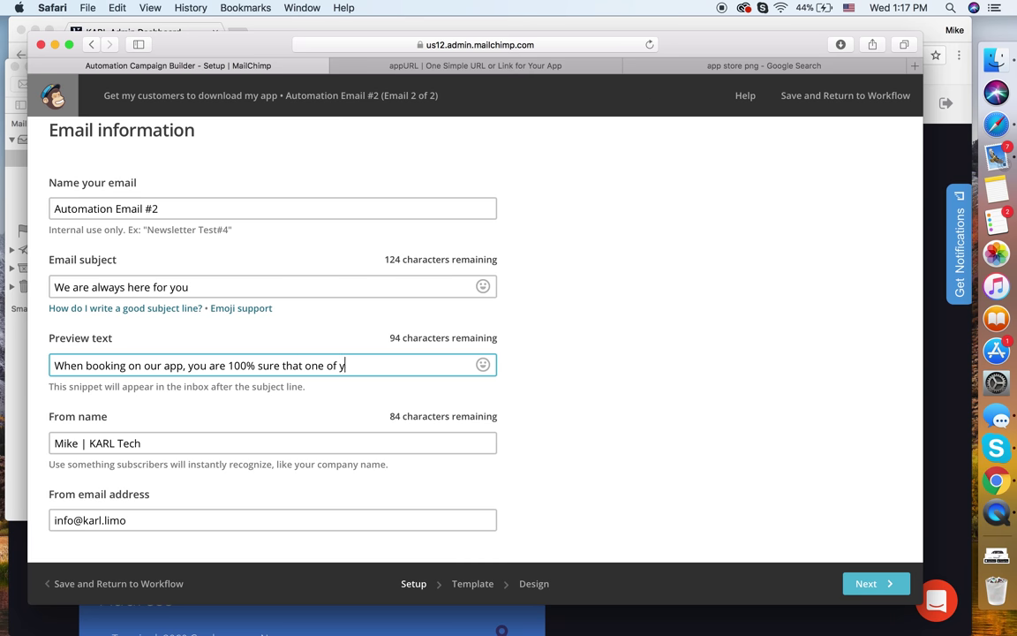
pyautogui.write('our trusted drivers w')
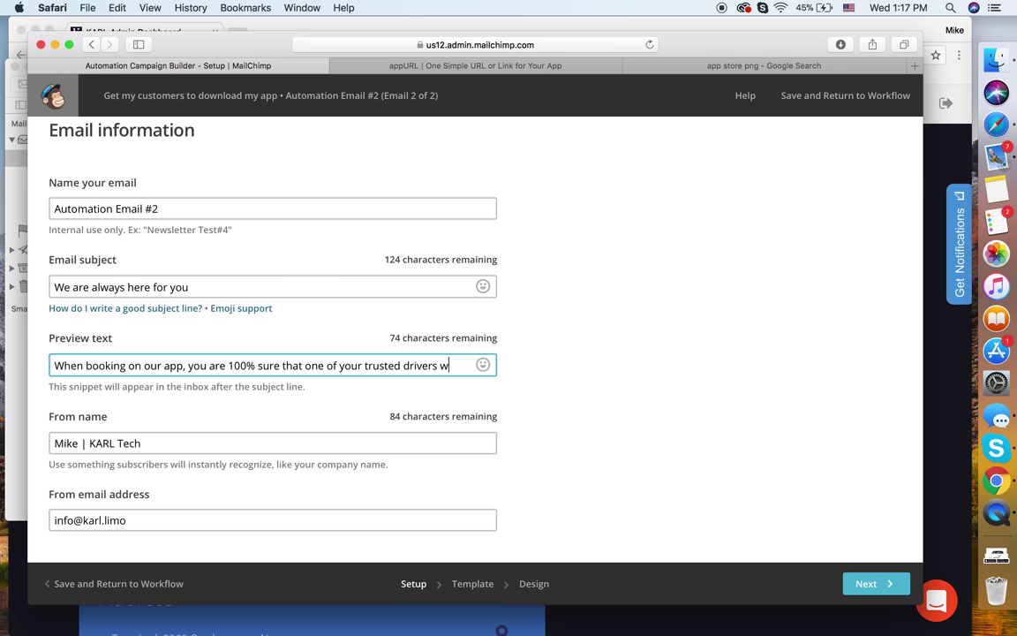
pyautogui.write('ill com')
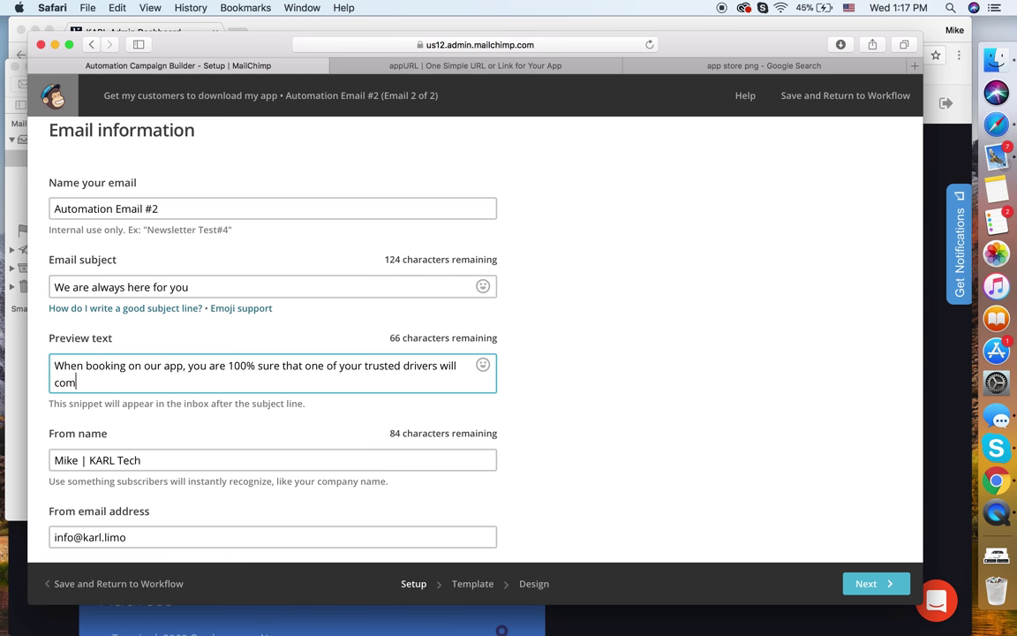
pyautogui.write('e pick you up on time')
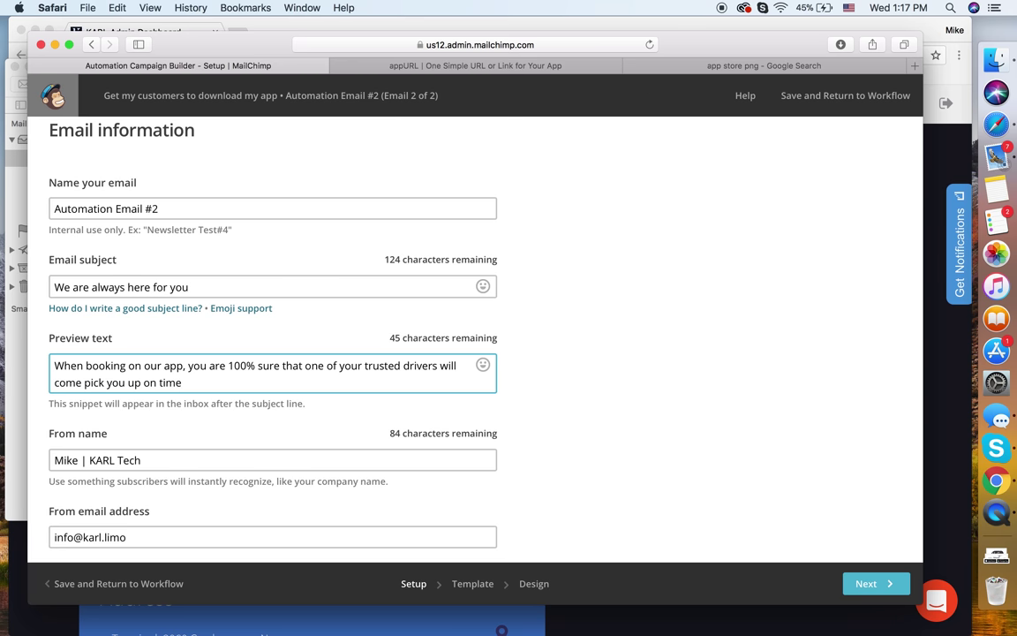
pyautogui.write('.')
pyautogui.write("Don't wait in the cold")
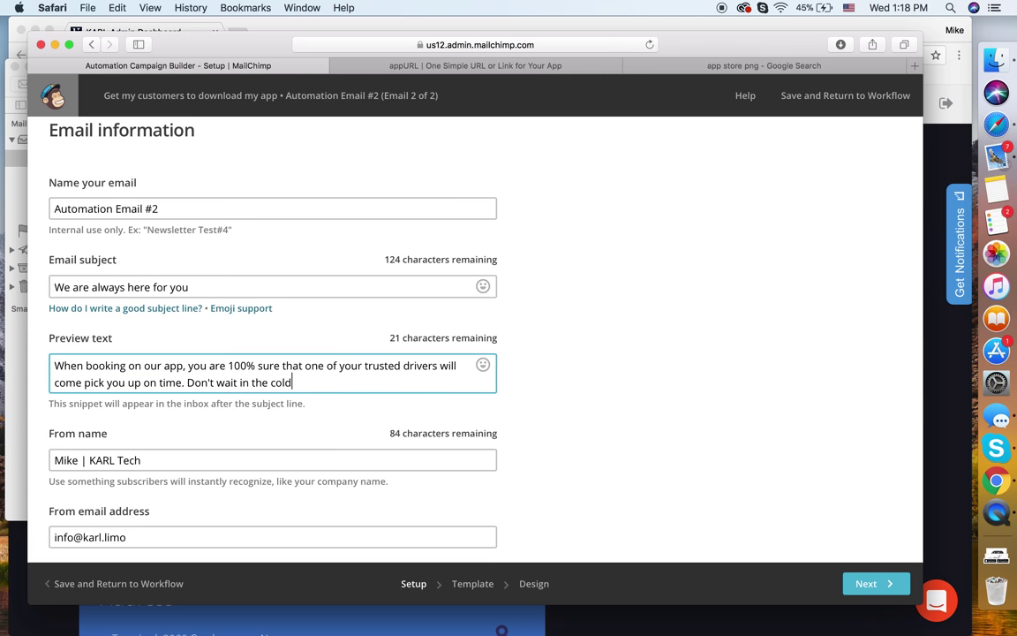
pyautogui.write(', ')
pyautogui.write('our d')
pyautogui.press('BackSpace')
pyautogui.press('BackSpace')
pyautogui.press('BackSpace')
pyautogui.press('BackSpace')
pyautogui.press('BackSpace')
pyautogui.write('your driber is wait')
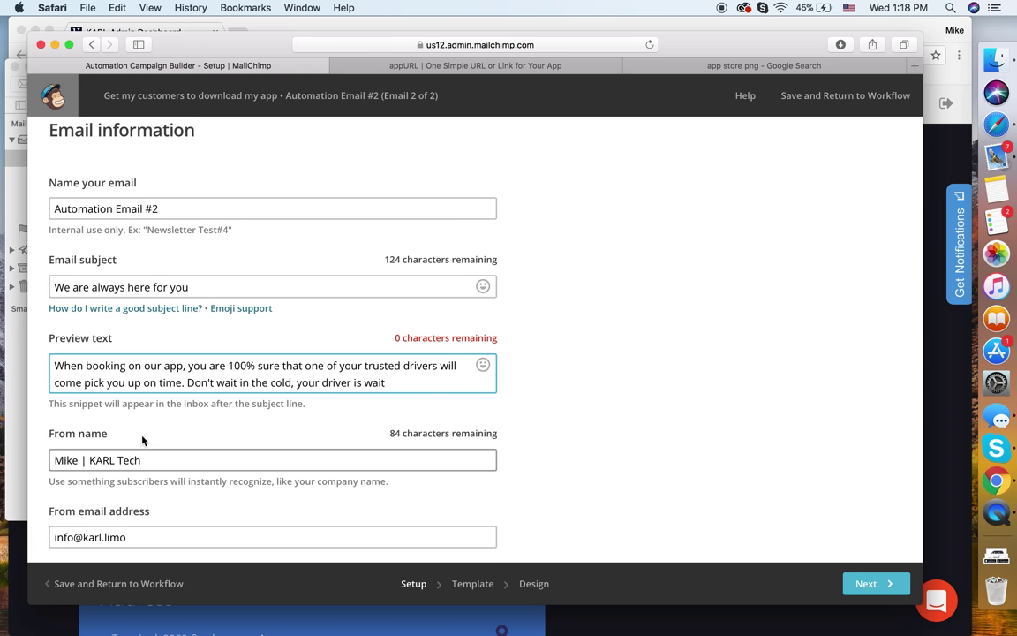
pyautogui.scroll(-1, 143, 442)
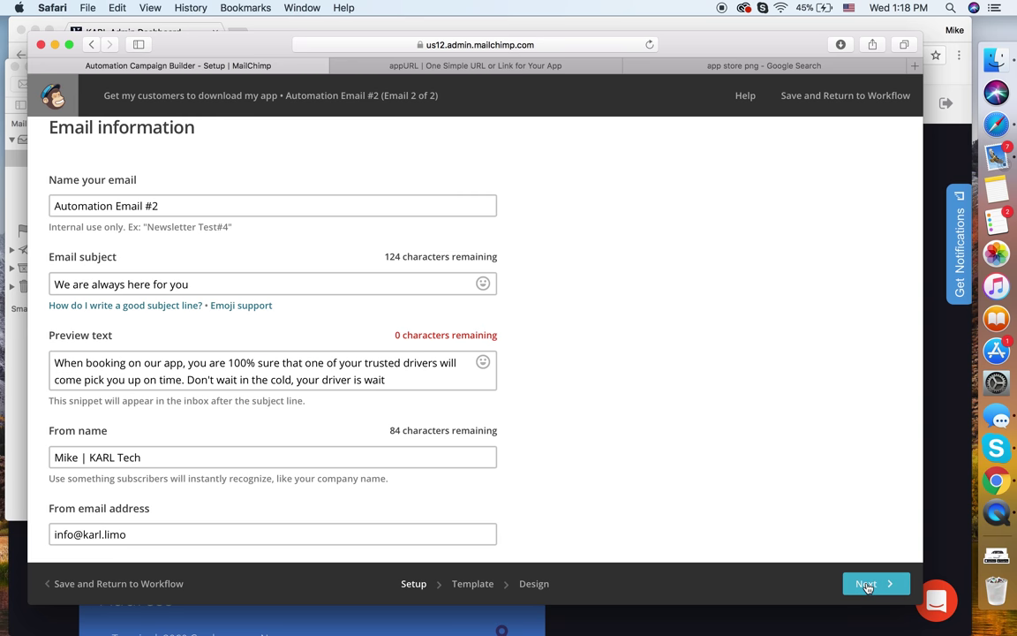
pyautogui.click(851, 582)
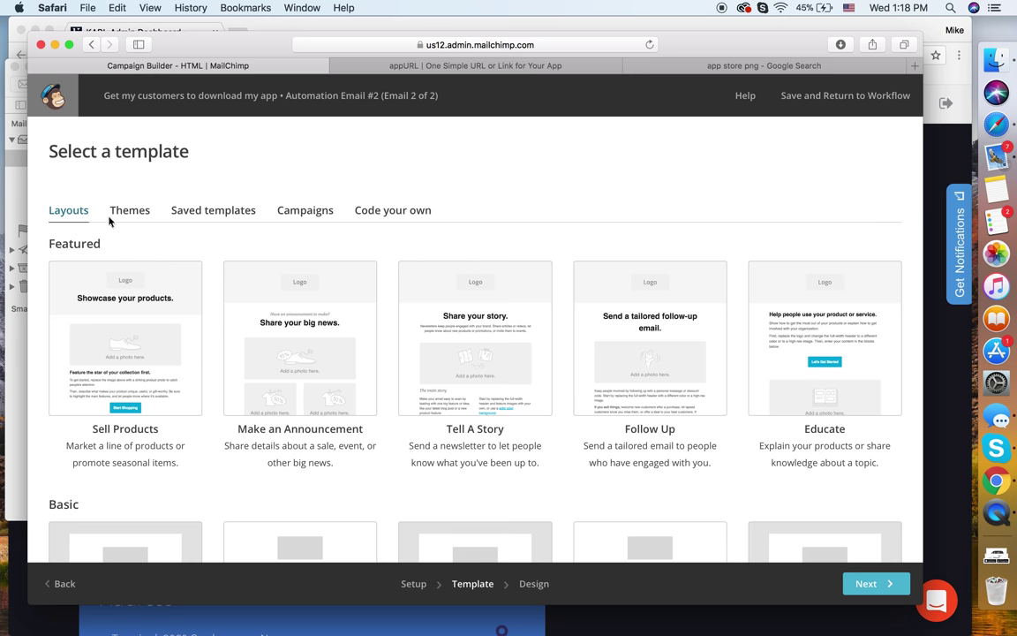
# Apply the saved template 'my own template' to Email #2 and select its headline block.
pyautogui.click(228, 216)
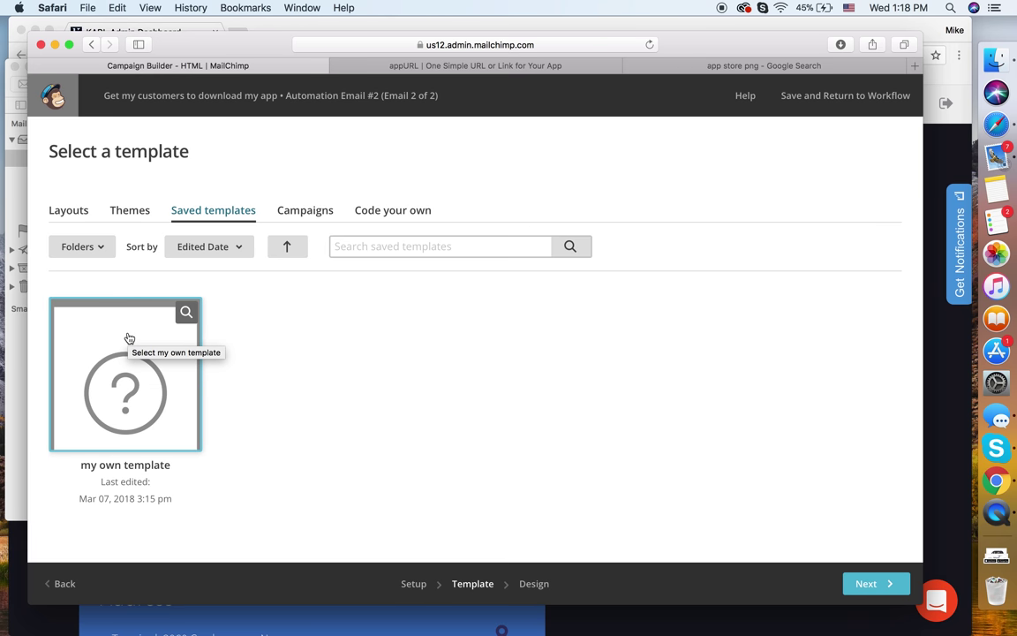
pyautogui.click(132, 402)
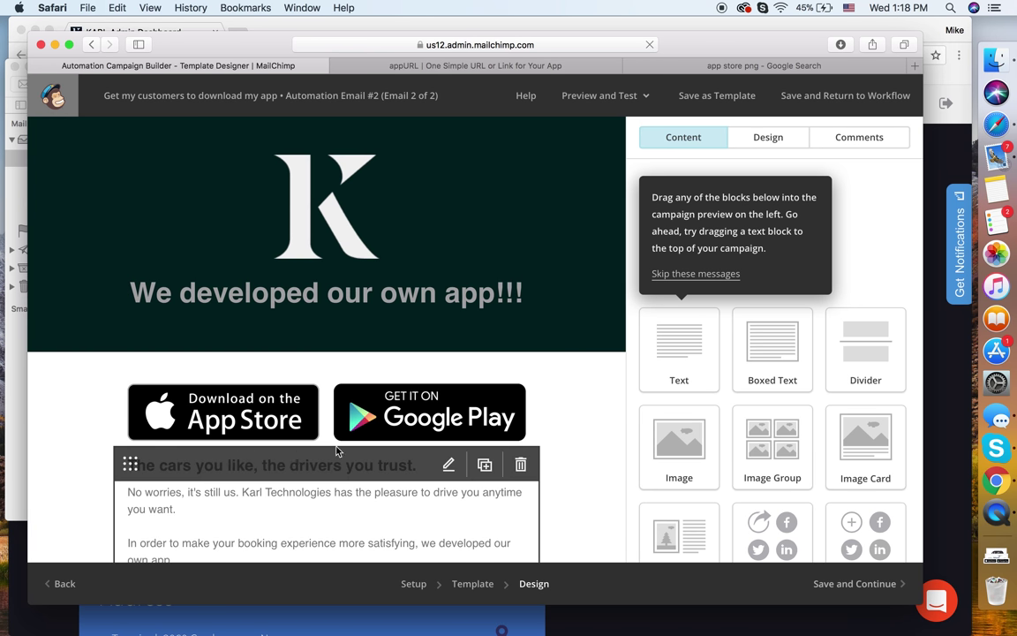
pyautogui.scroll(-5, 580, 331)
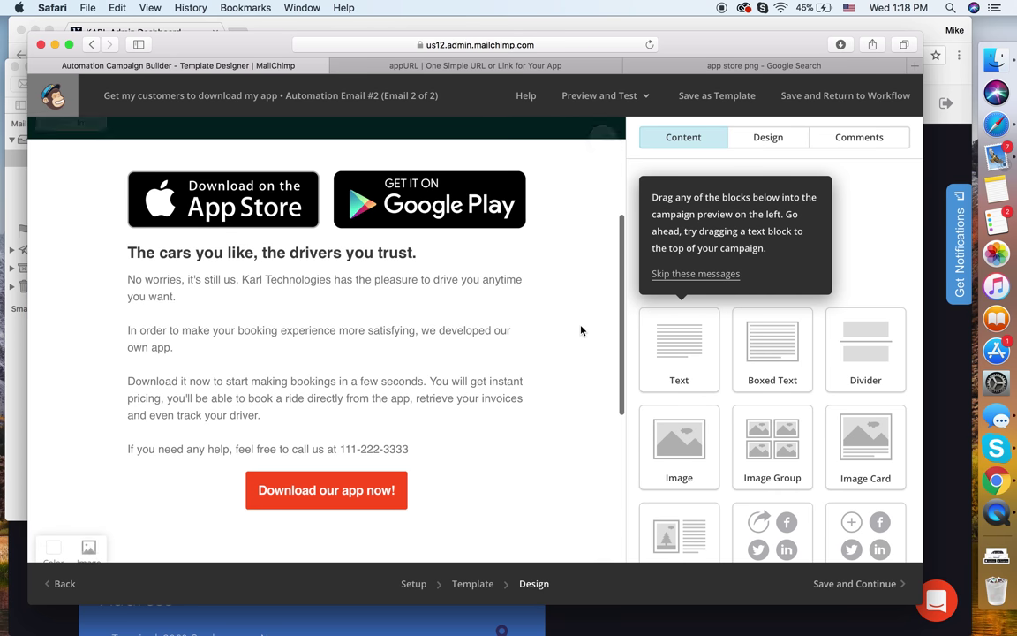
pyautogui.scroll(3, 580, 331)
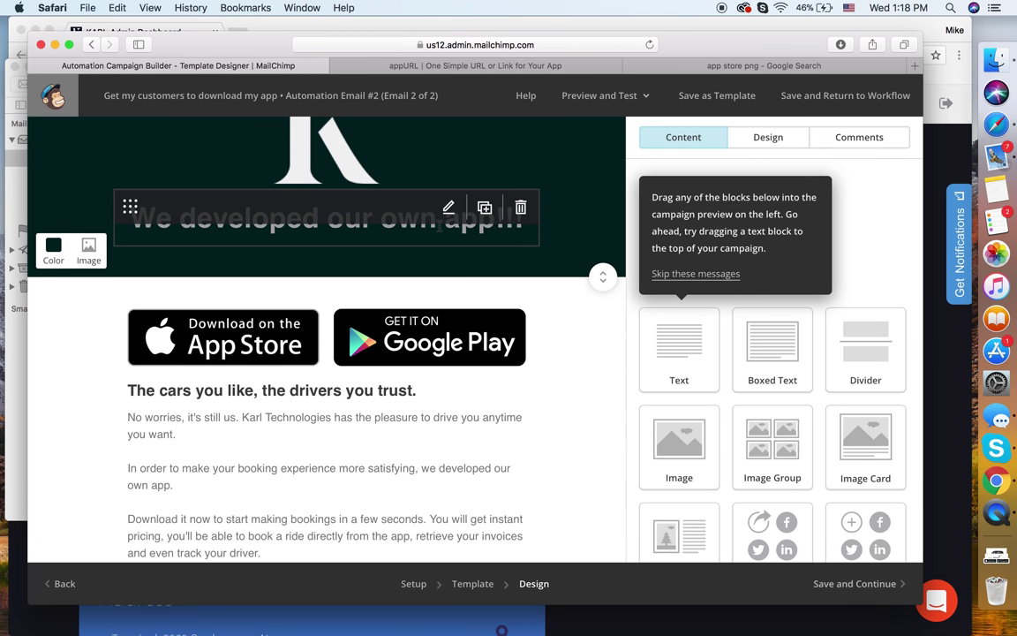
pyautogui.click(389, 193)
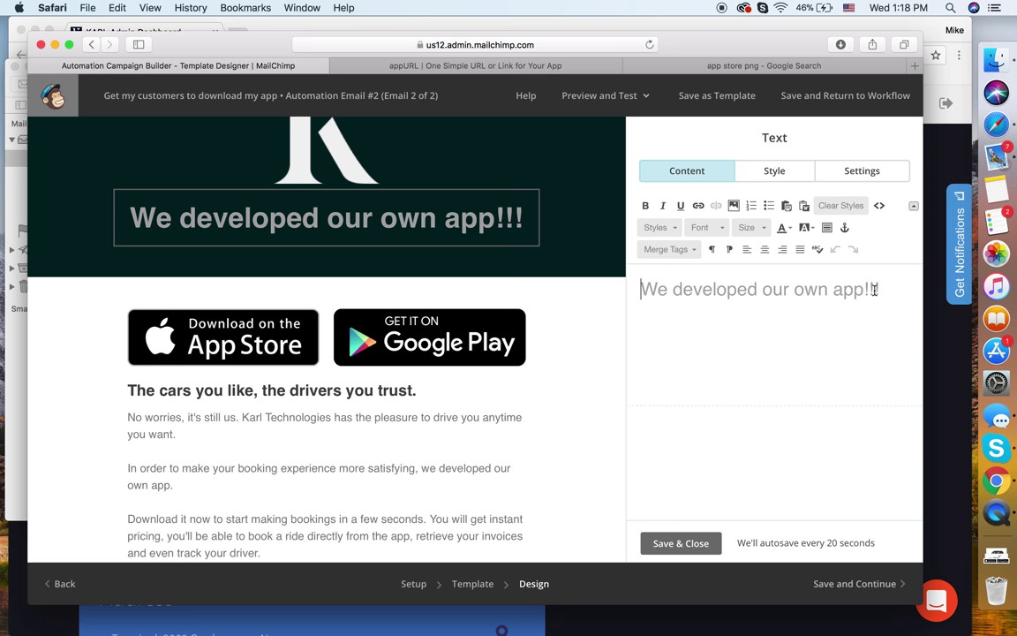
# Rewrite the header headline to read 'the service you love. Enhanced.'.
pyautogui.moveTo(861, 289); pyautogui.dragTo(626, 288)
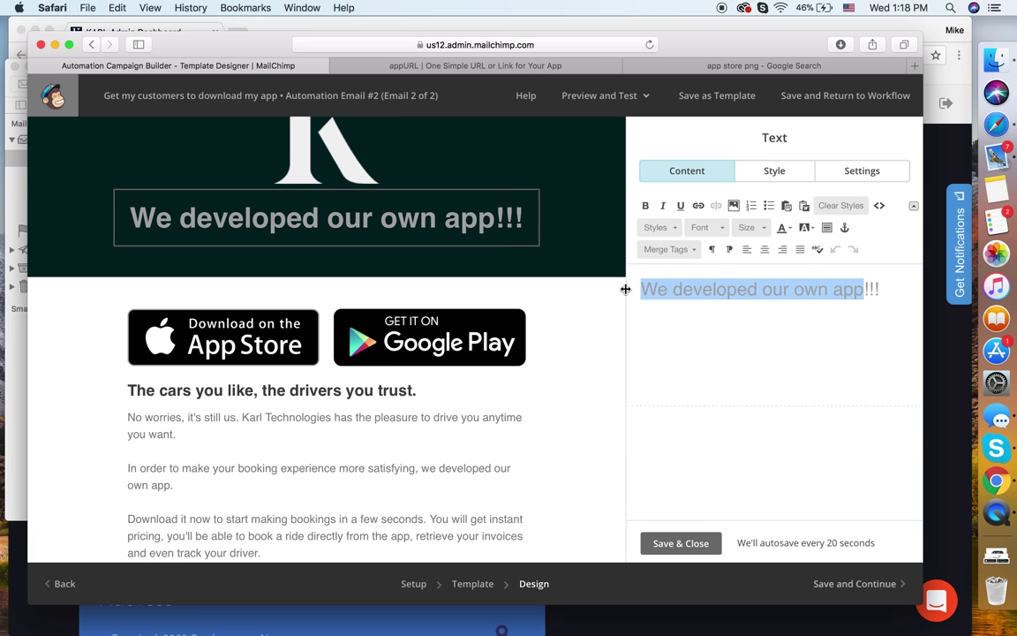
pyautogui.write('the service you')
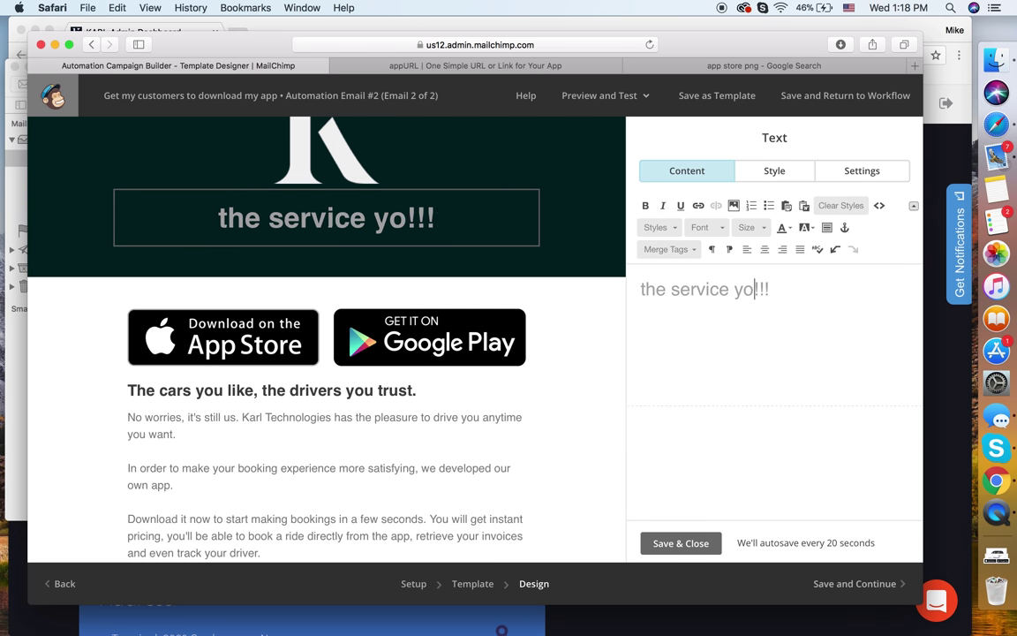
pyautogui.write(' love. ')
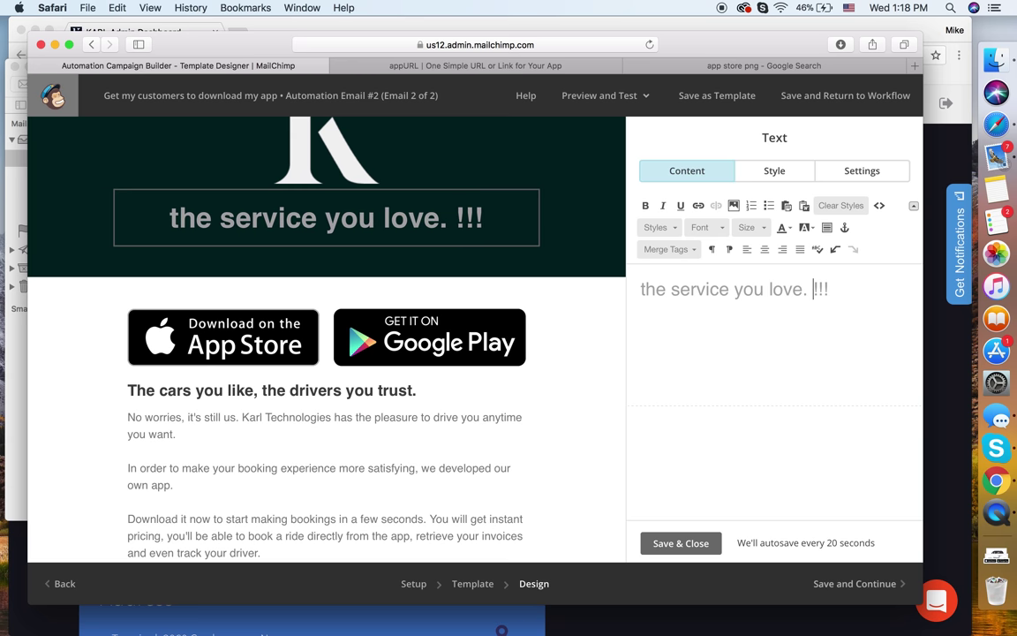
pyautogui.write('Enhance')
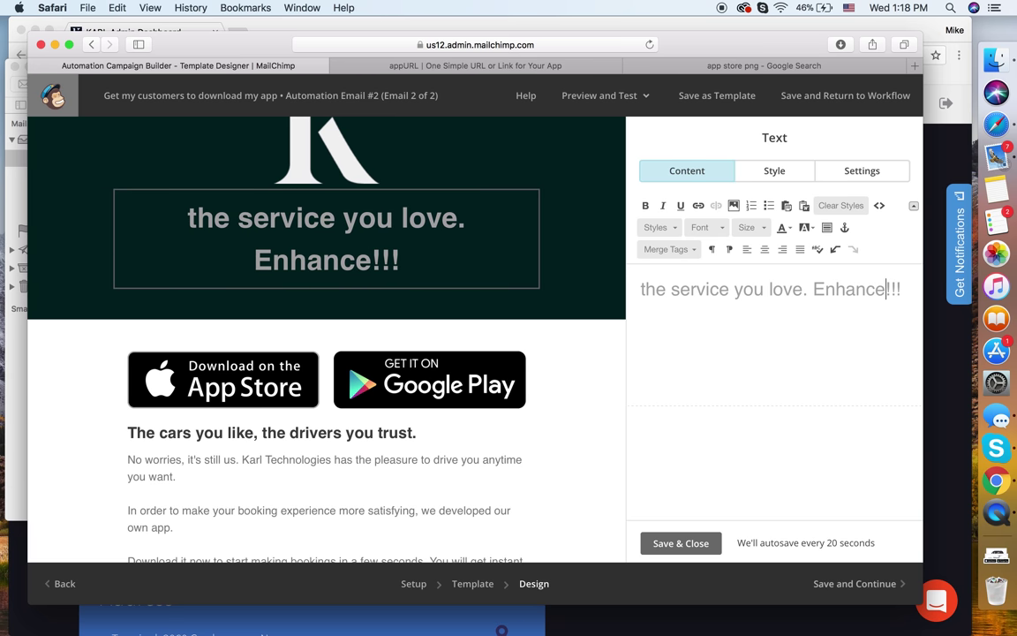
pyautogui.write('d')
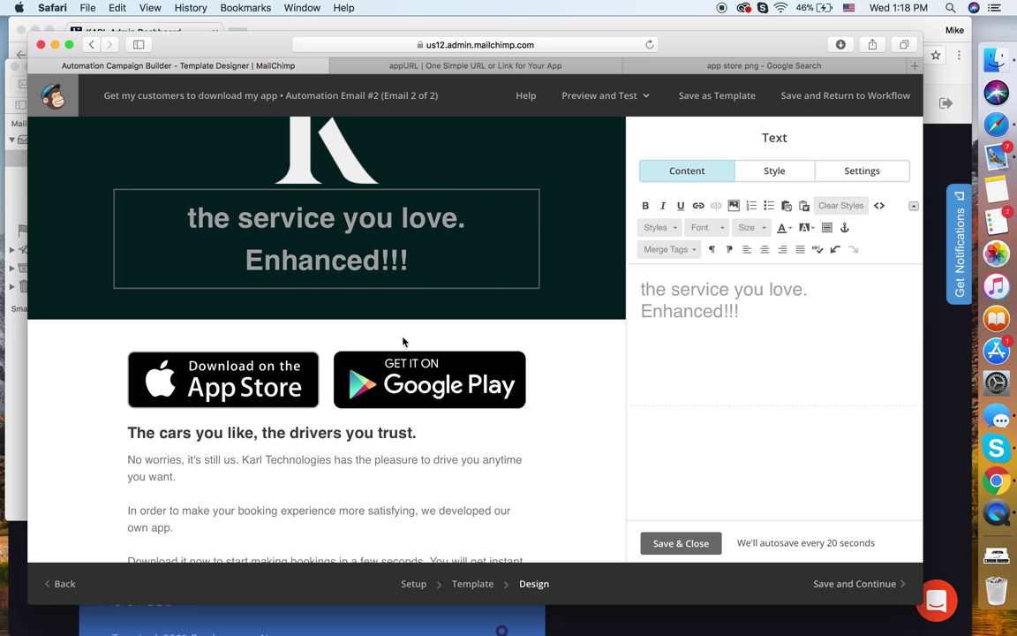
pyautogui.press('BackSpace')
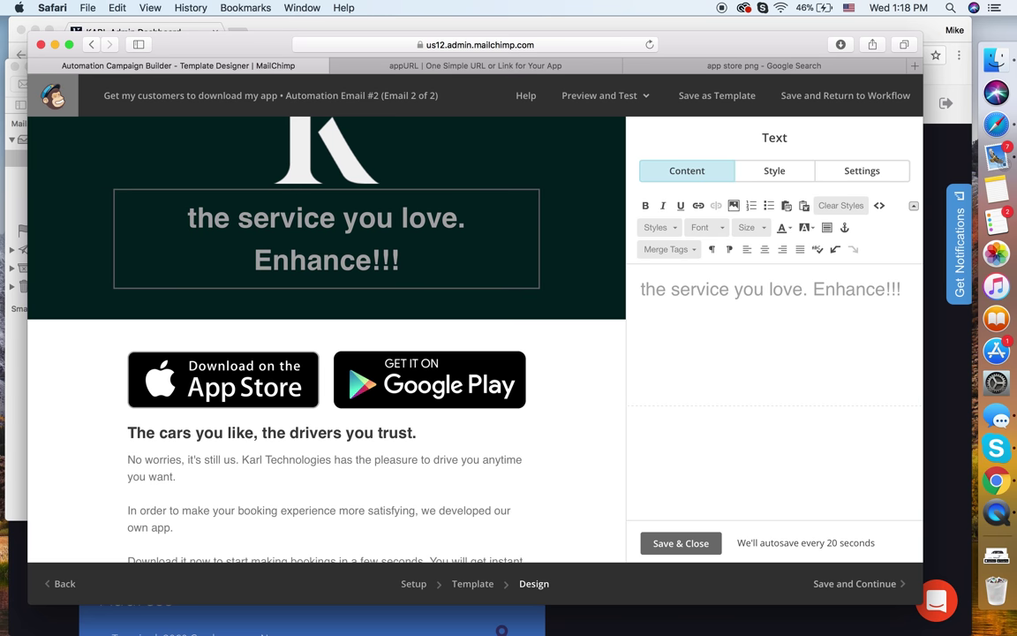
pyautogui.write('d')
pyautogui.press('BackSpace')
pyautogui.press('BackSpace')
pyautogui.press('BackSpace')
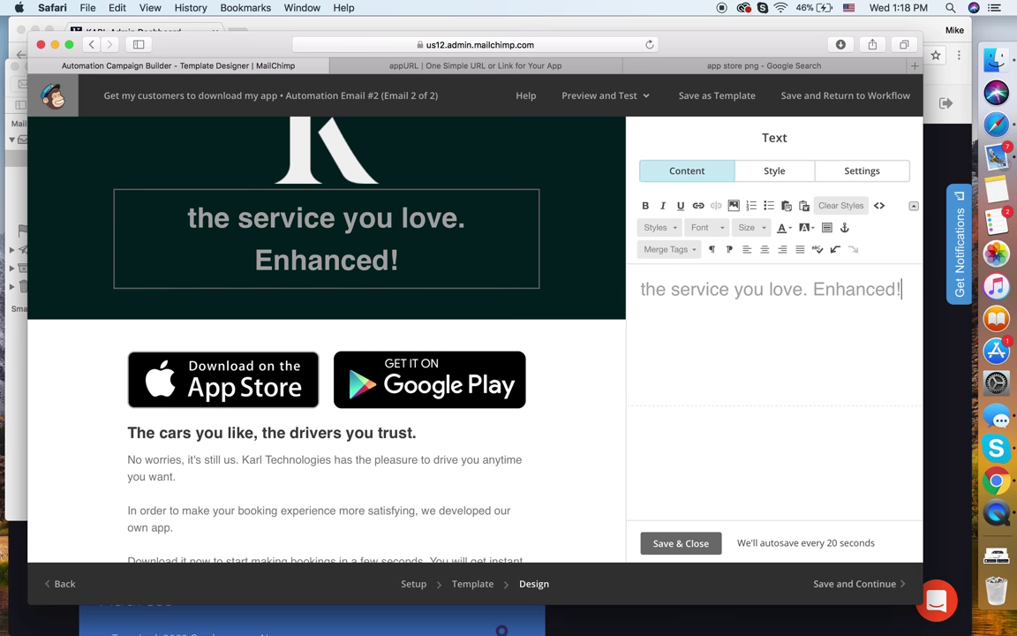
pyautogui.write('.')
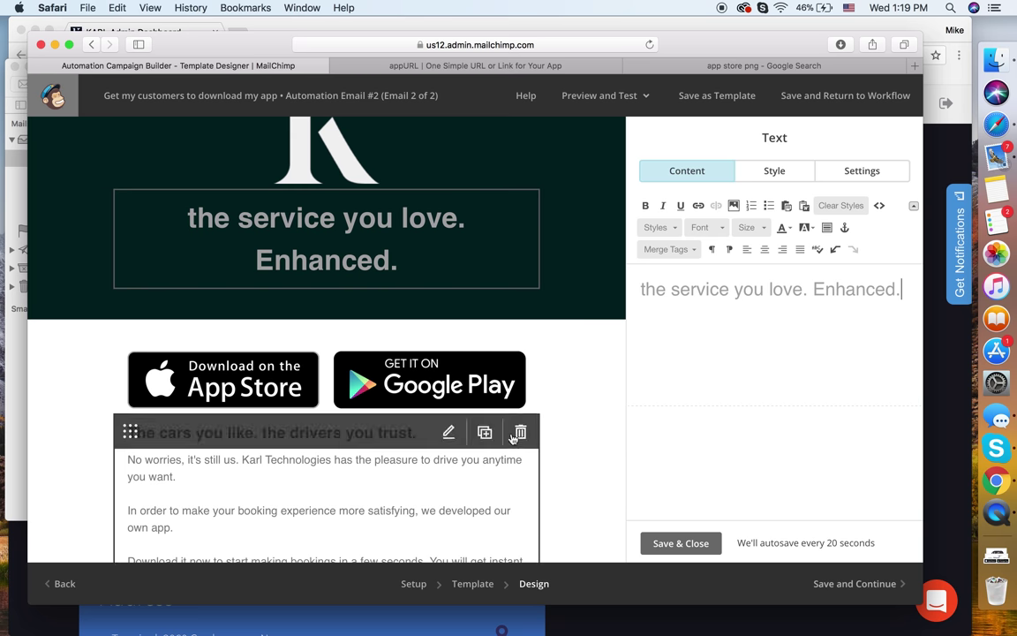
pyautogui.scroll(-2, 463, 405)
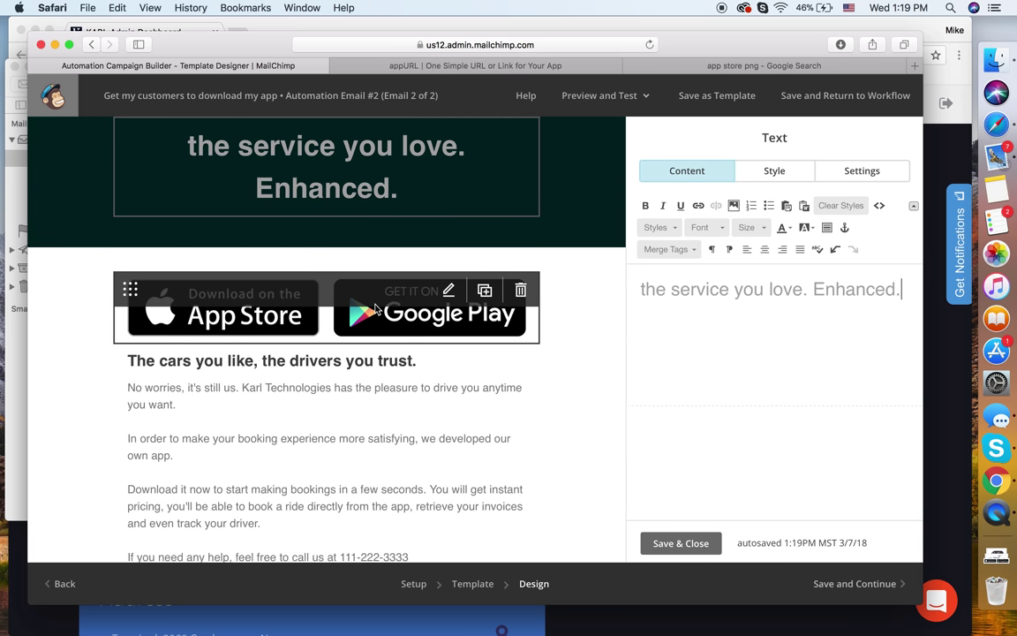
# Delete the 'In order to…' and 'Download it now…' paragraphs from the body text.
pyautogui.click(286, 377)
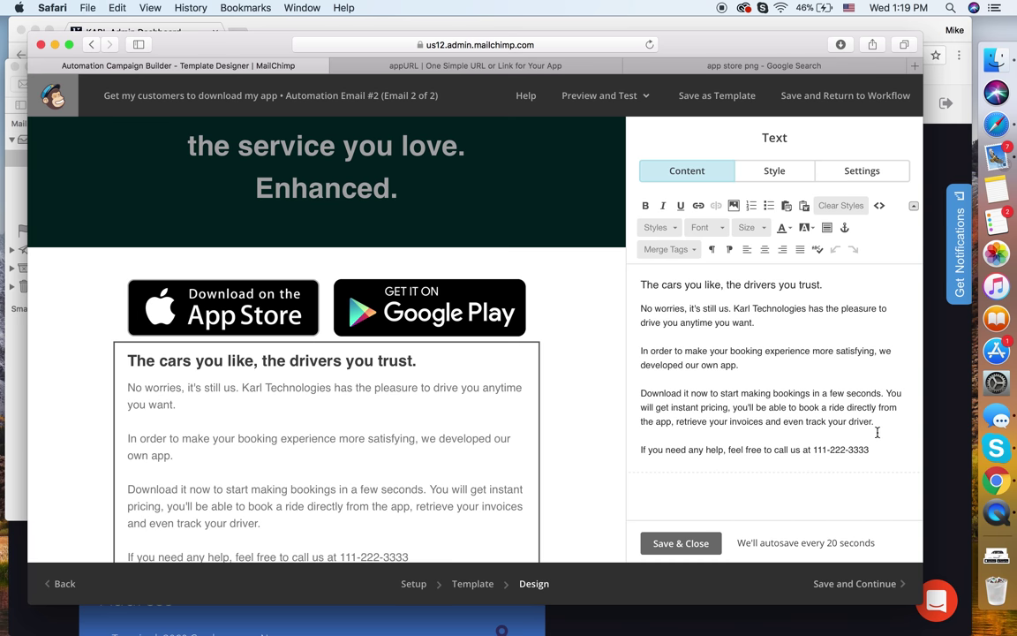
pyautogui.moveTo(877, 421); pyautogui.dragTo(631, 352)
pyautogui.press('BackSpace')
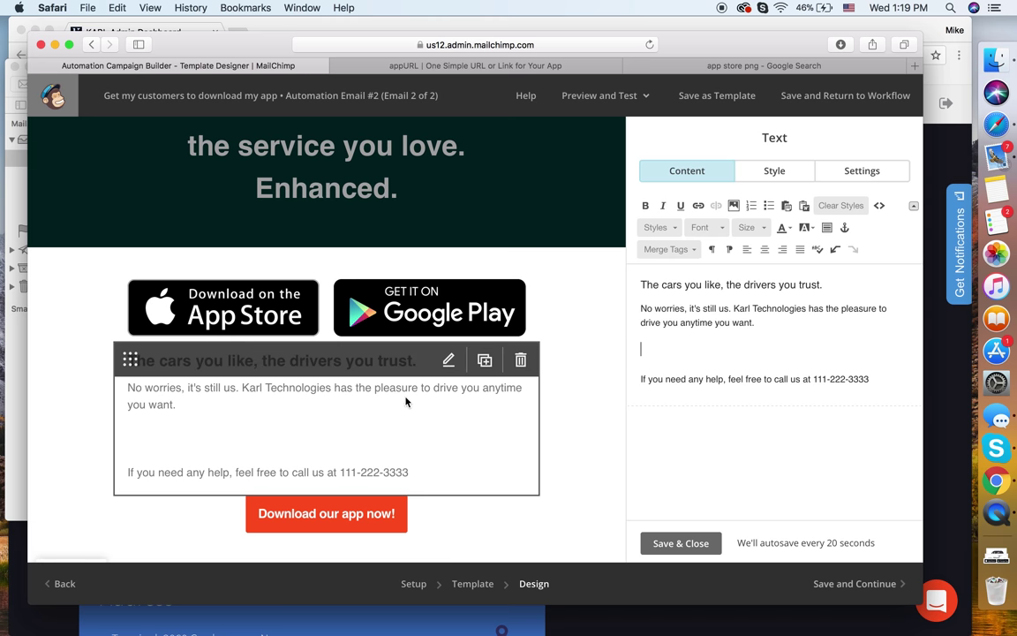
pyautogui.scroll(-5, 402, 405)
pyautogui.scroll(2, 403, 404)
pyautogui.scroll(3, 402, 404)
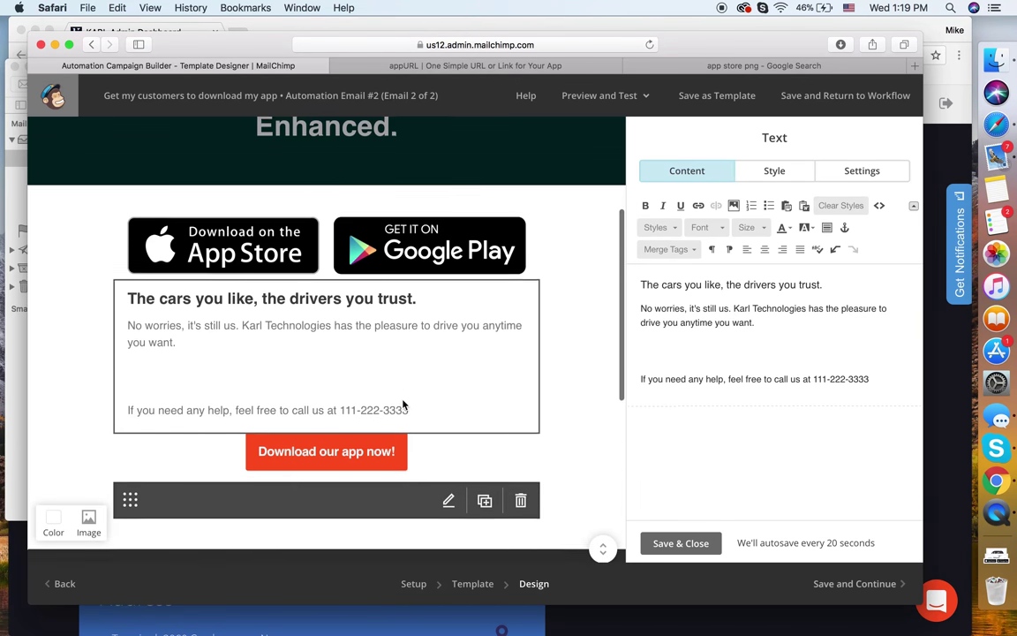
# Go to pexels.com and search for 'women phone' photos.
pyautogui.click(790, 67)
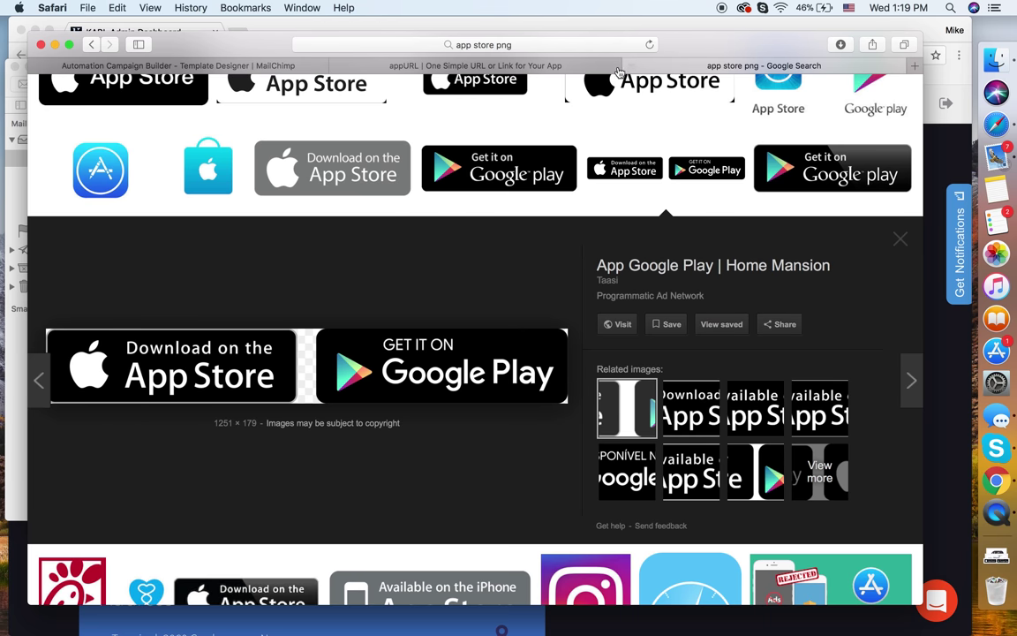
pyautogui.click(522, 44)
pyautogui.write('pexels.')
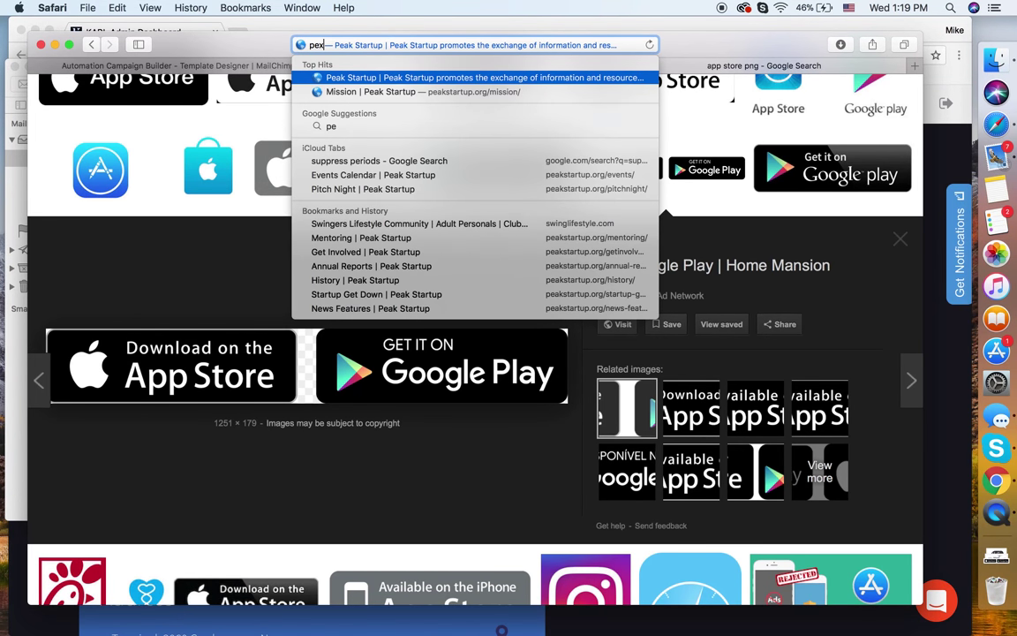
pyautogui.write('com')
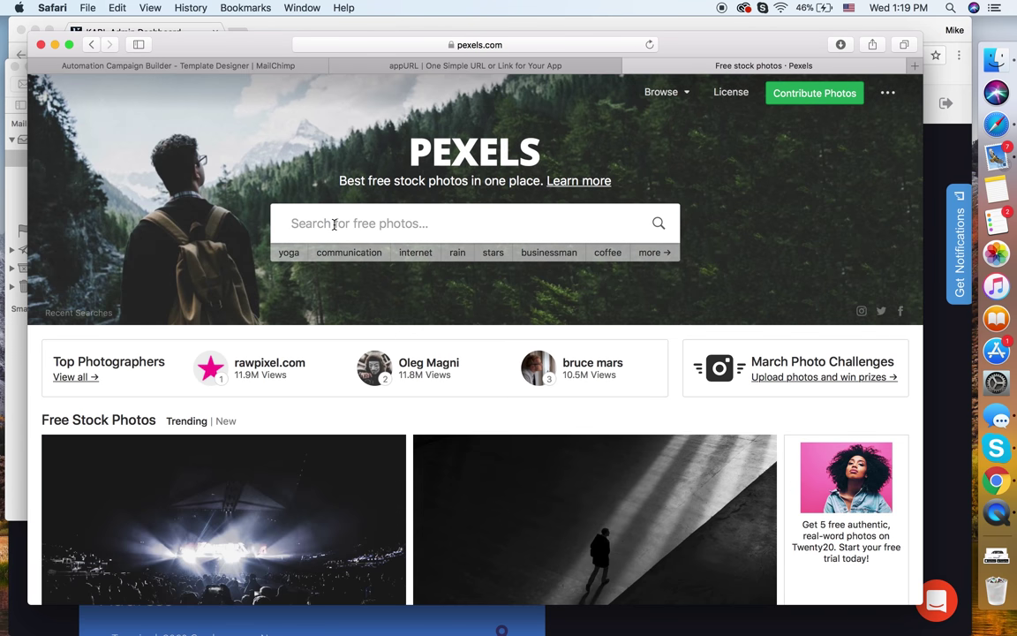
pyautogui.write('women')
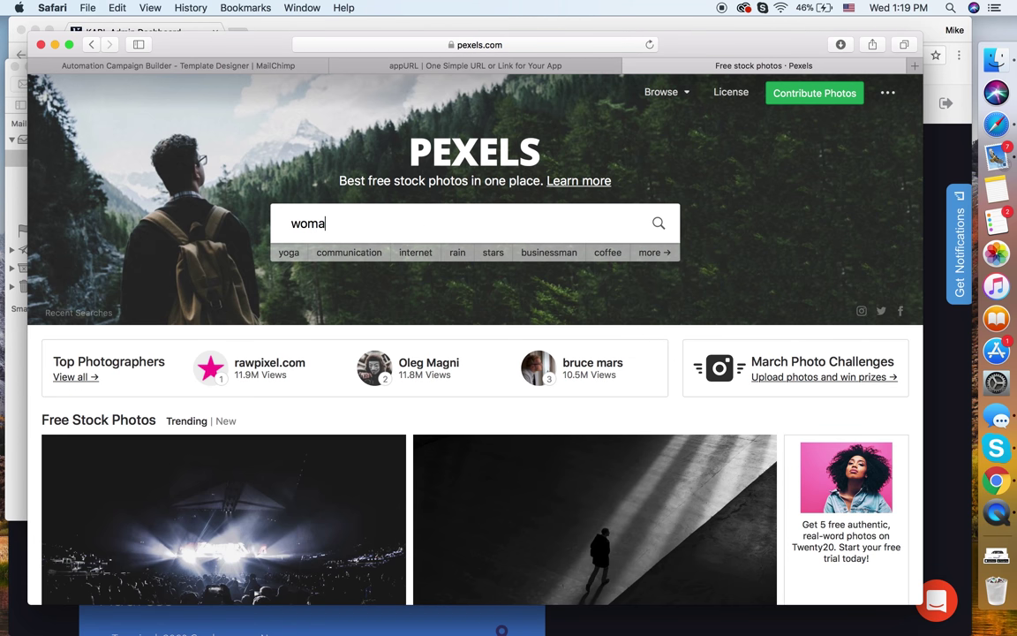
pyautogui.write(' phone')
pyautogui.press('Return')
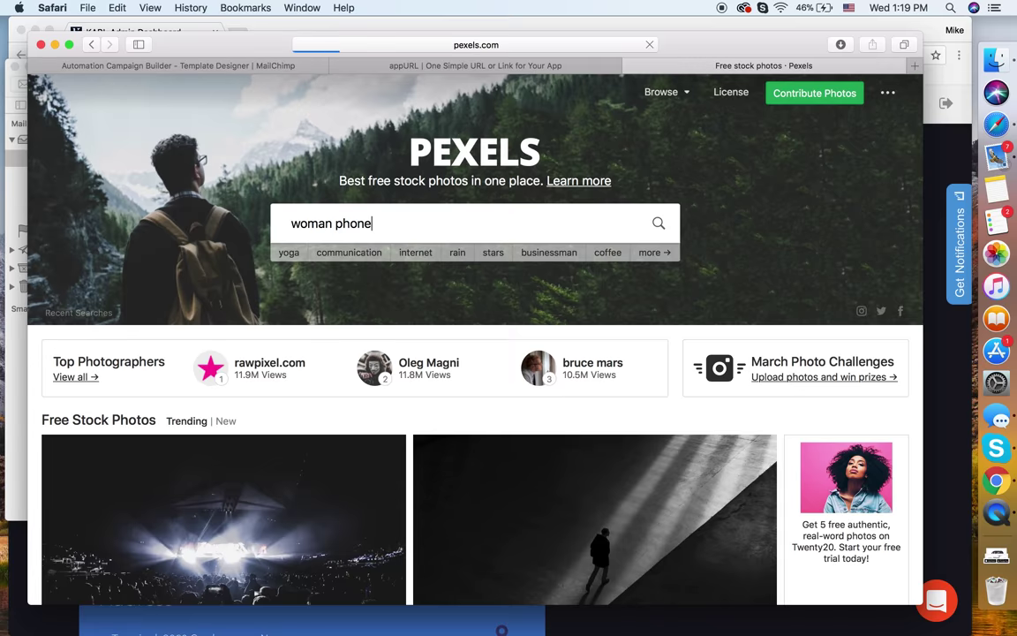
# Scroll through the Pexels results to find the woman-with-phone photo.
pyautogui.scroll(-3, 436, 318)
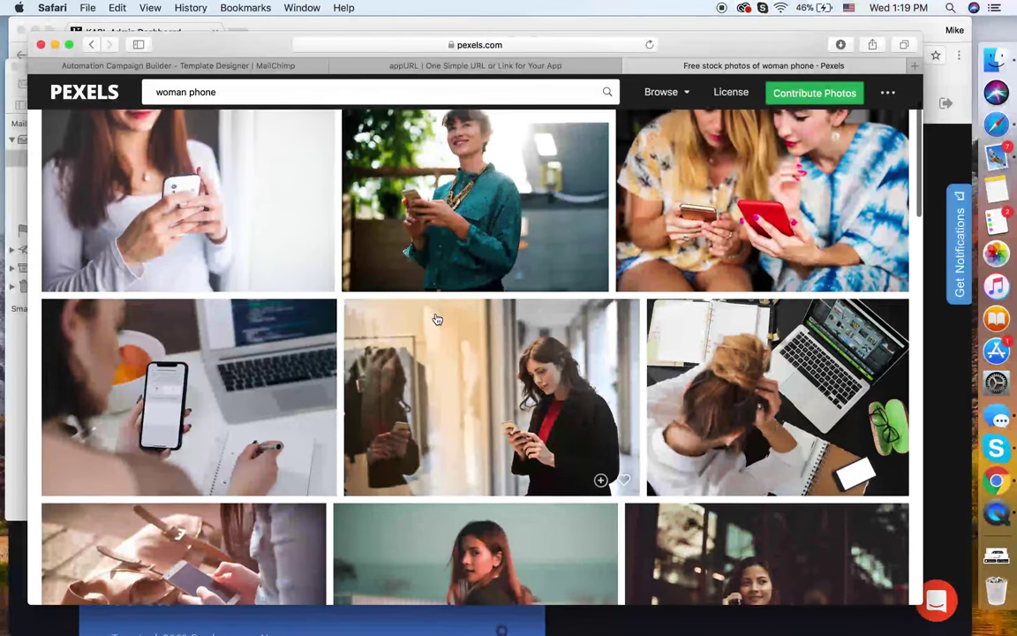
pyautogui.scroll(-6, 436, 319)
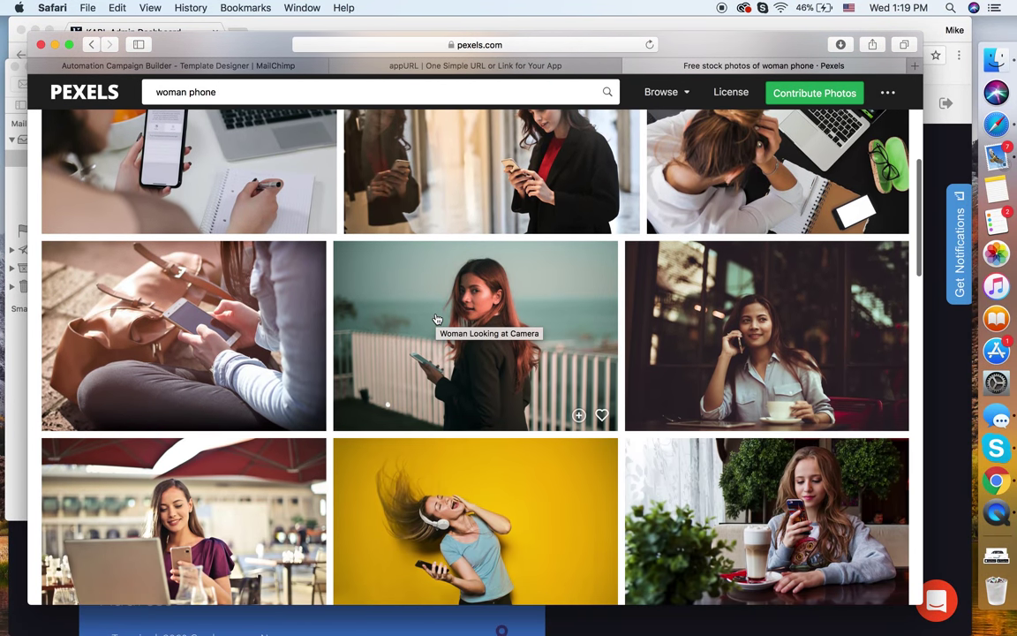
pyautogui.scroll(-7, 436, 319)
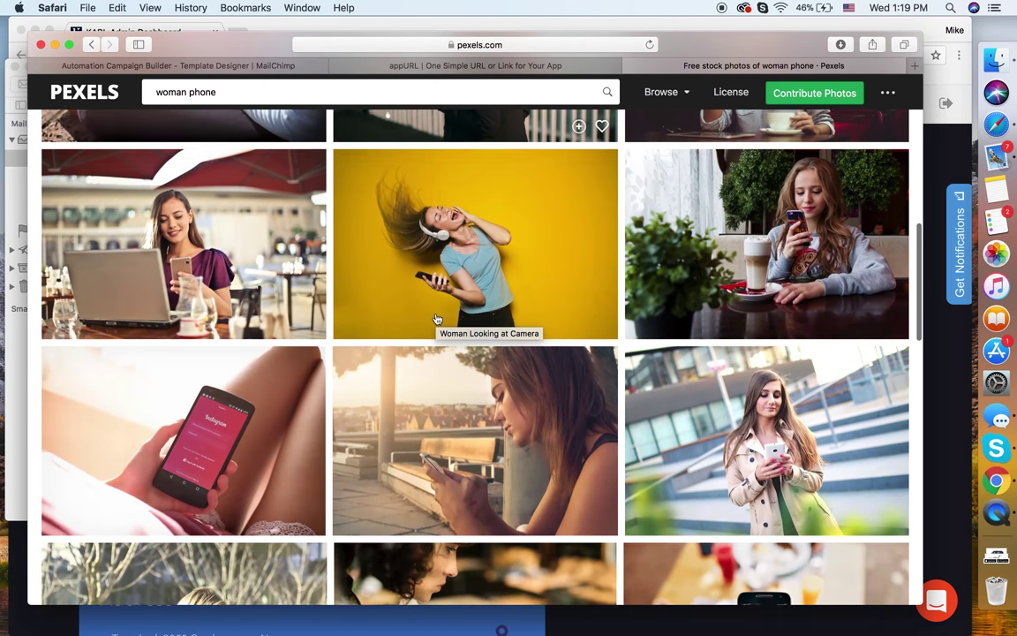
pyautogui.scroll(-2, 708, 312)
pyautogui.scroll(2, 710, 313)
pyautogui.scroll(-5, 753, 328)
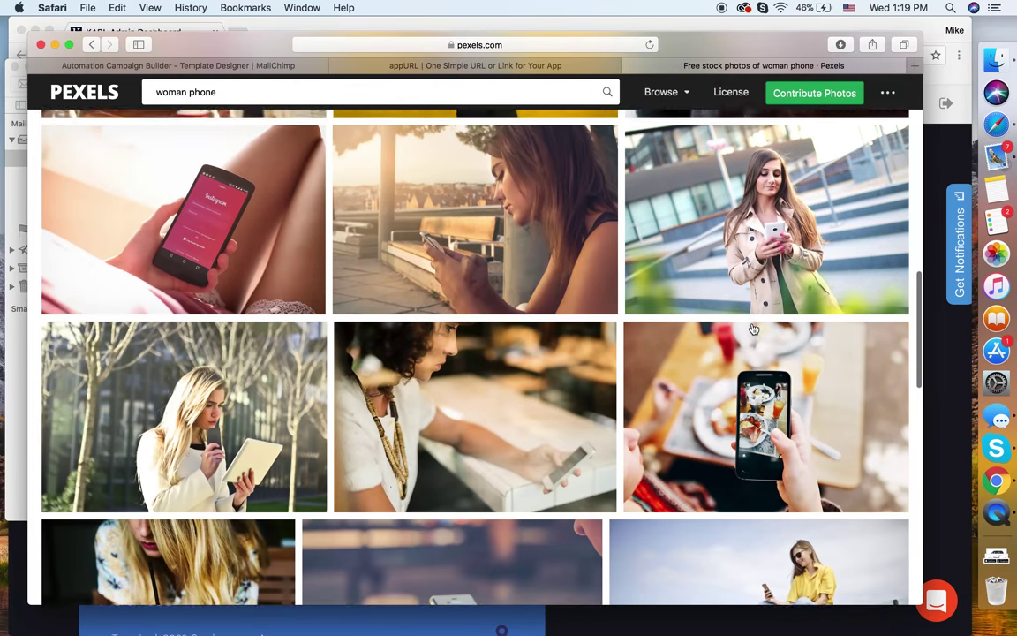
pyautogui.scroll(-10, 753, 328)
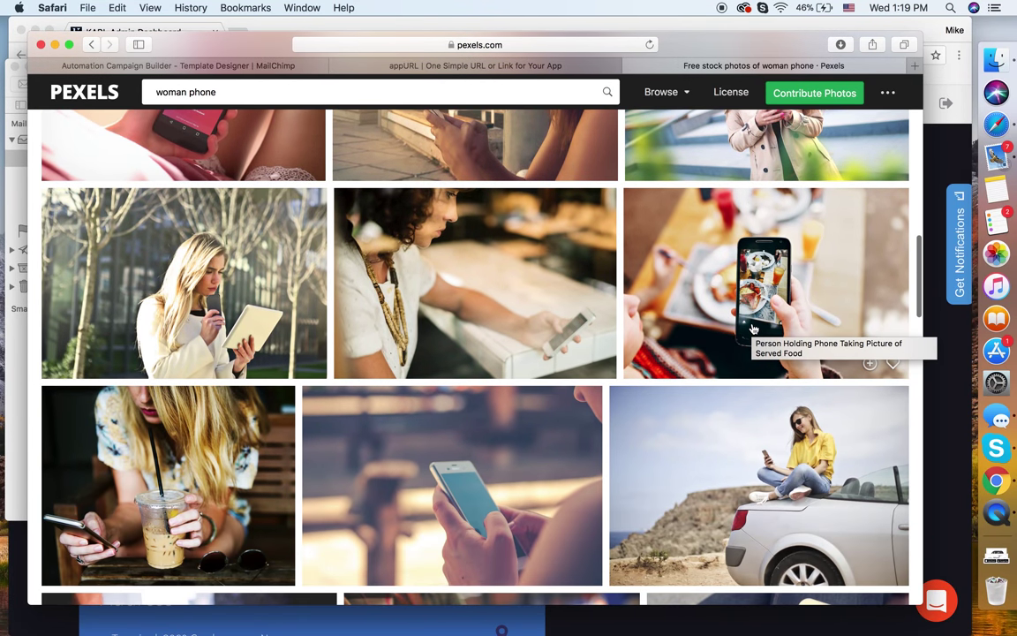
pyautogui.scroll(-5, 752, 328)
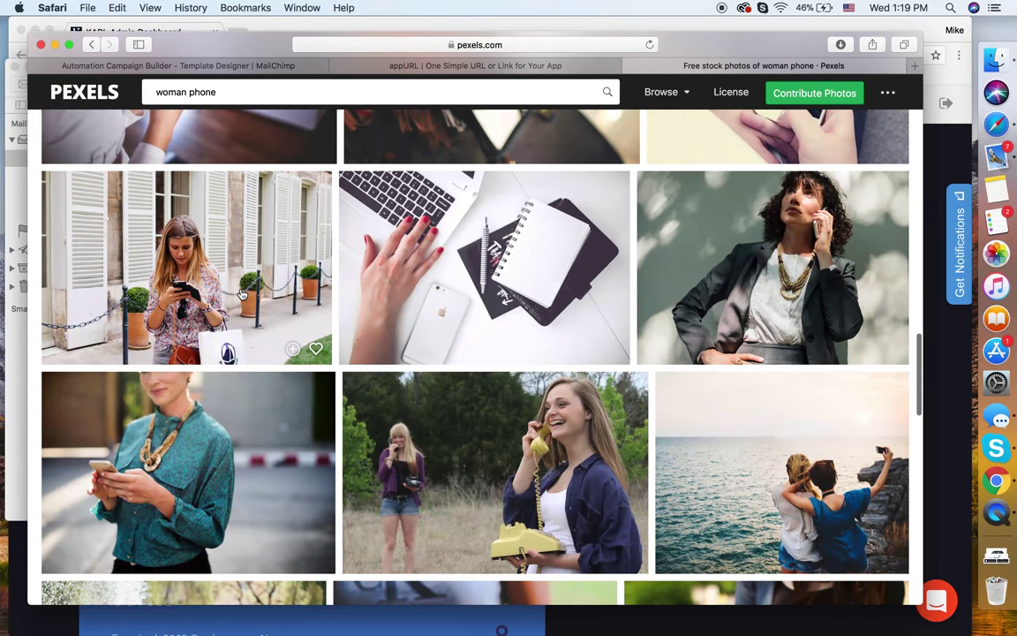
# Save the enlarged woman-with-phone photo to Downloads under the short name 111.
pyautogui.click(220, 265)
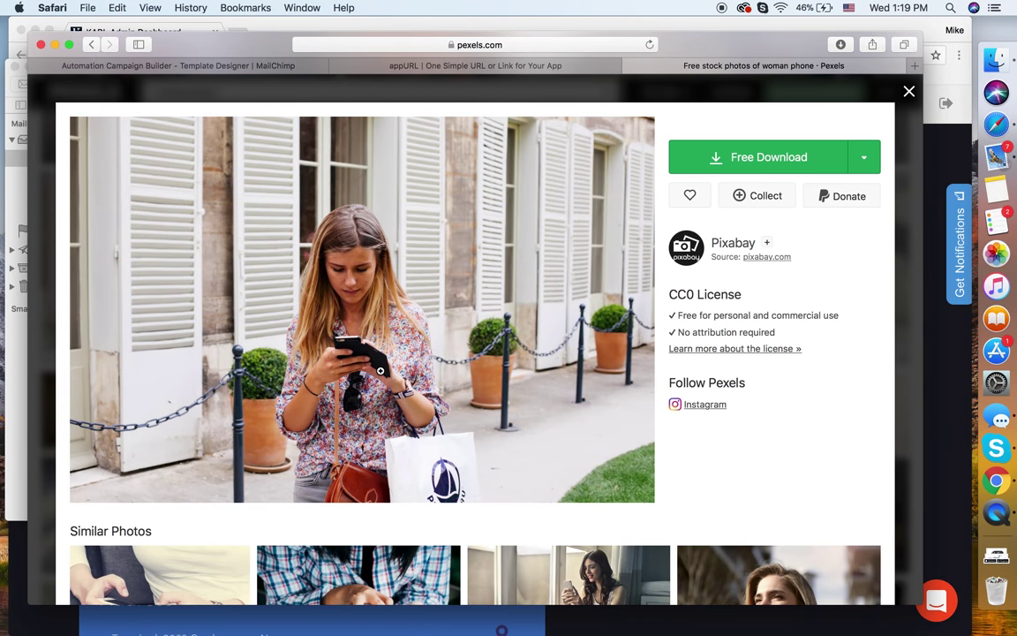
pyautogui.rightClick(381, 369)
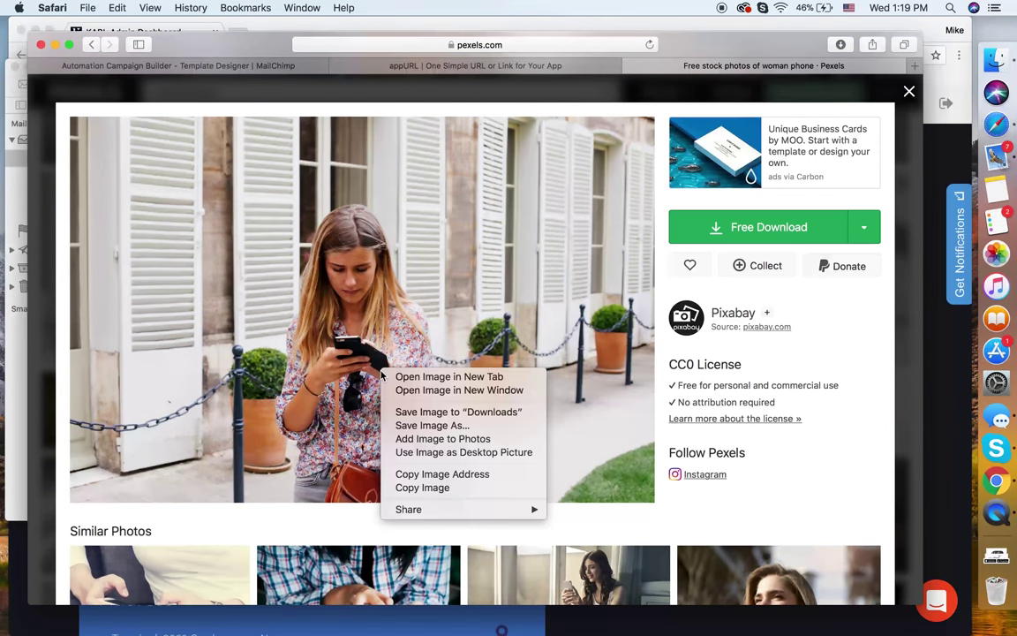
pyautogui.click(432, 424)
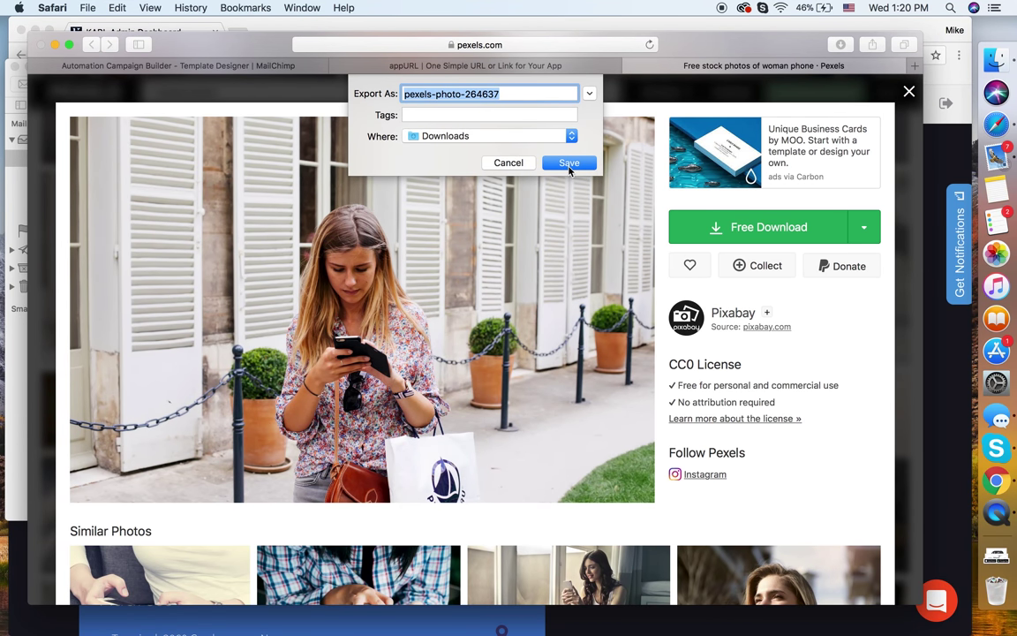
pyautogui.write('111')
pyautogui.click(568, 164)
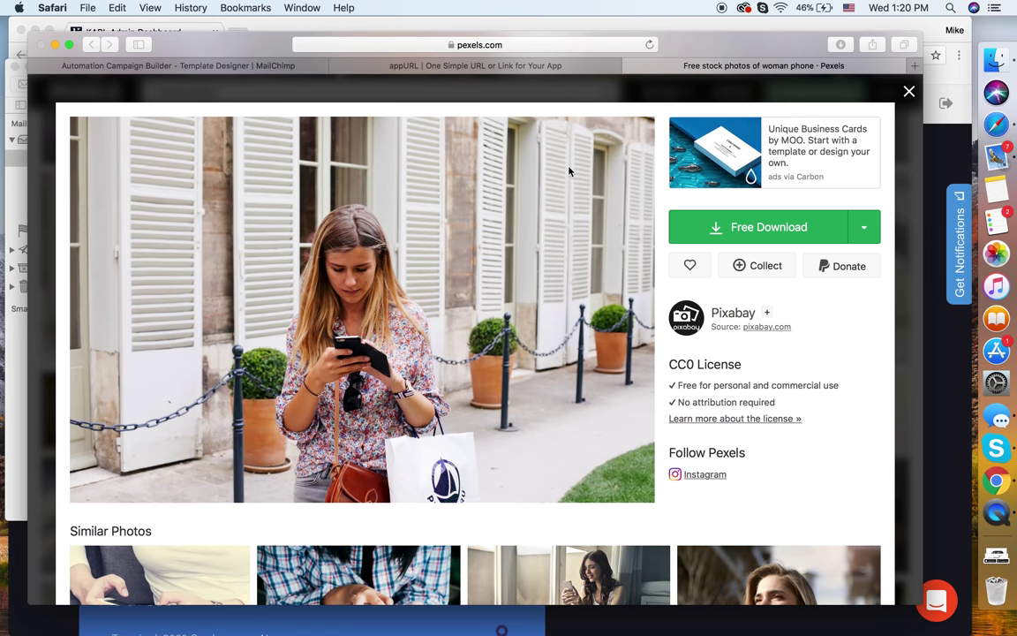
# Back in MailChimp, close the Text editor and add an Image block below the text.
pyautogui.click(433, 69)
pyautogui.click(262, 69)
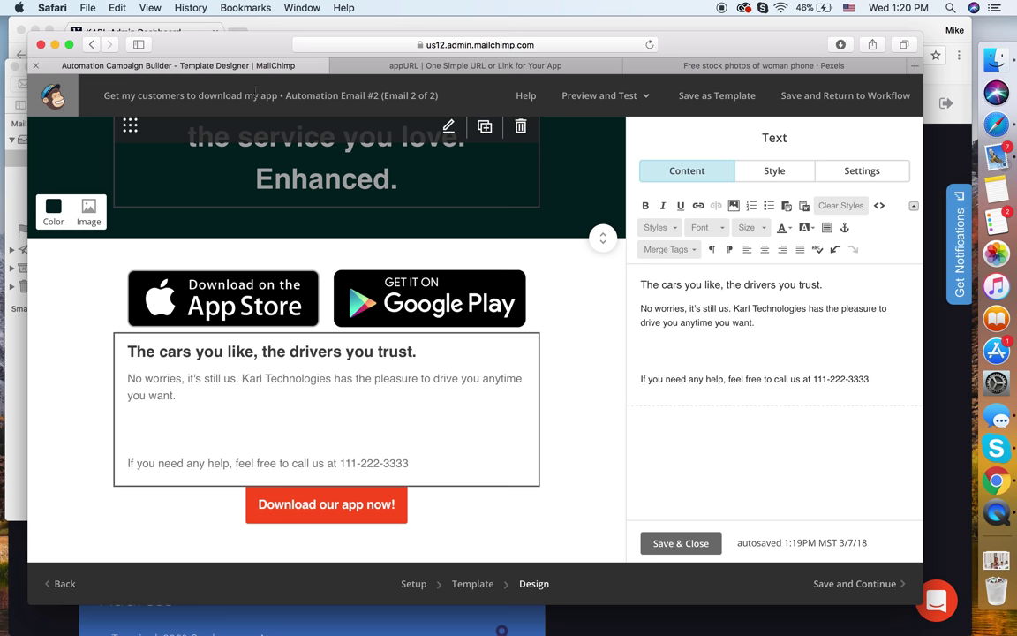
pyautogui.scroll(-1, 394, 352)
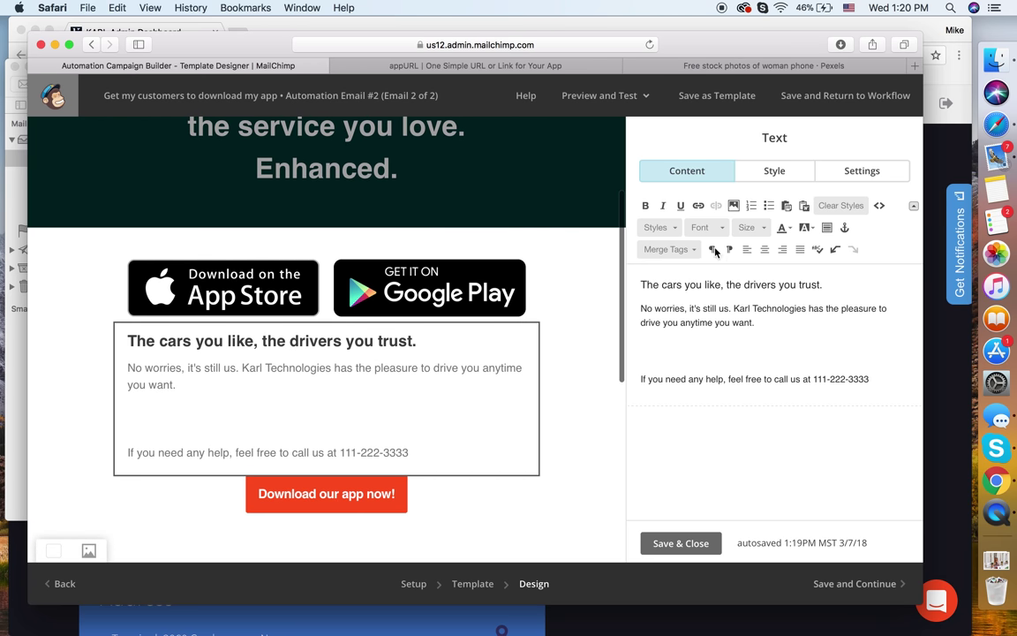
pyautogui.click(680, 543)
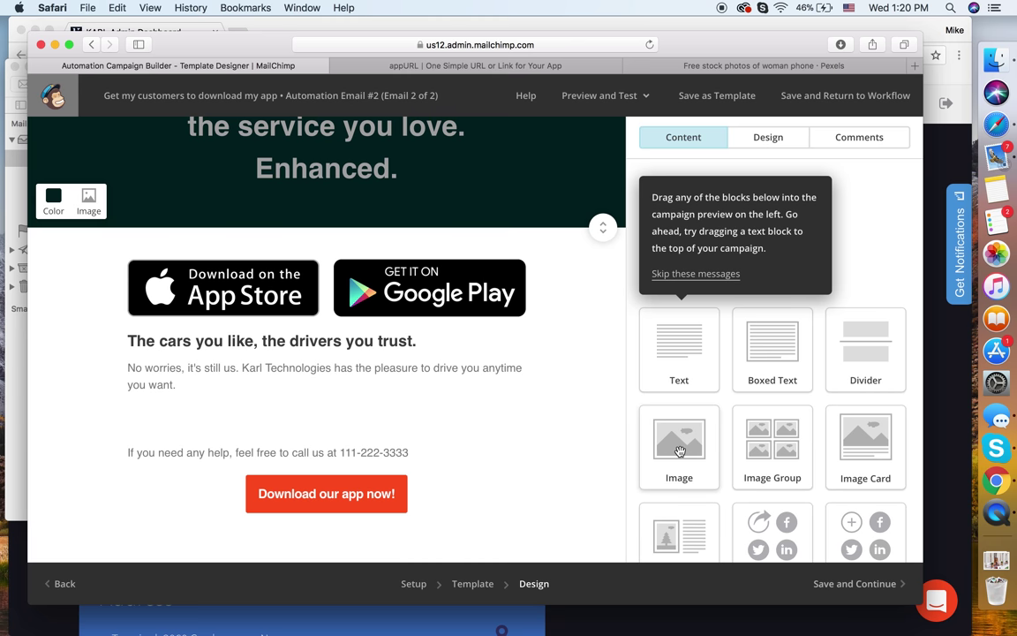
pyautogui.moveTo(679, 452); pyautogui.dragTo(364, 450)
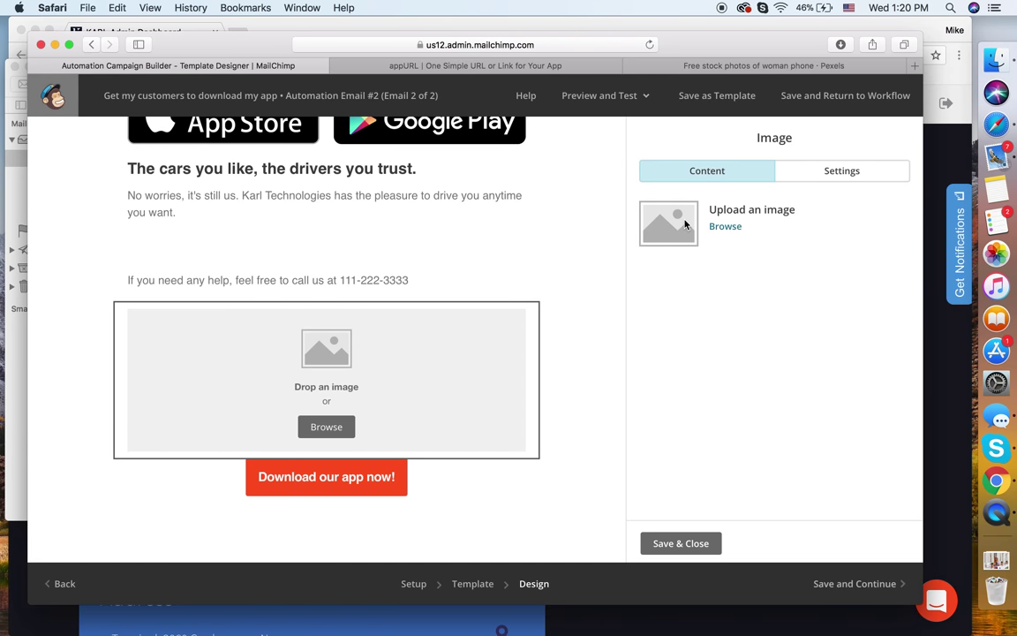
# Upload the 111 photo from the computer into the new image block.
pyautogui.click(725, 226)
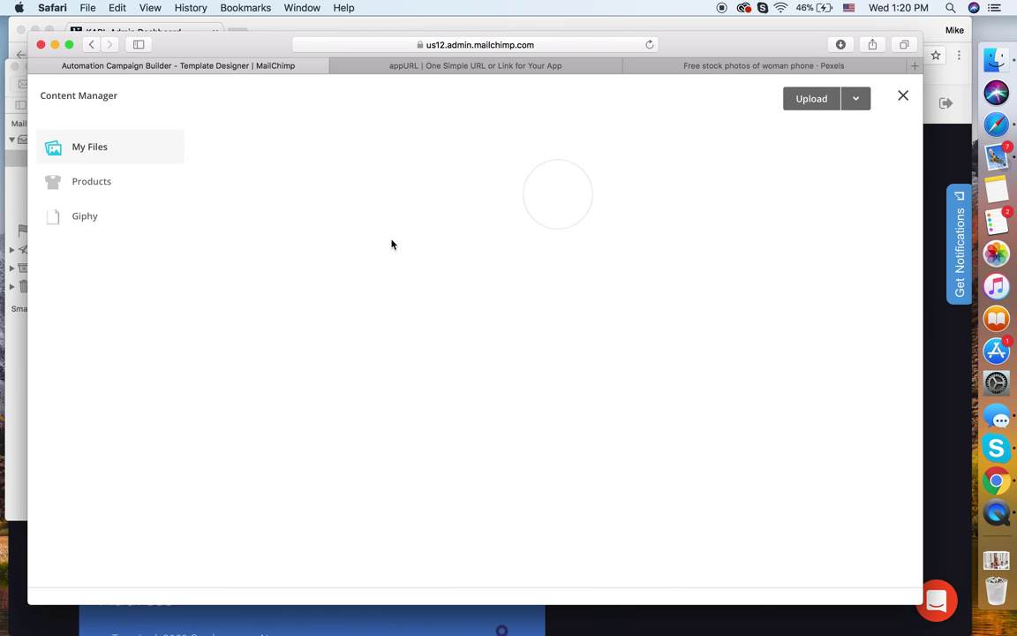
pyautogui.click(812, 101)
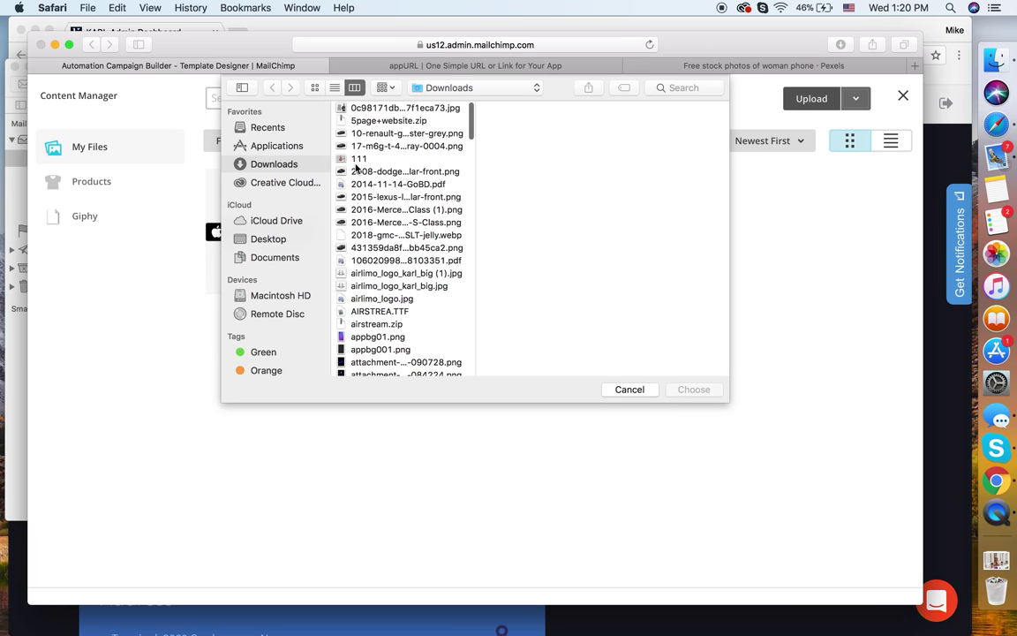
pyautogui.click(380, 158)
pyautogui.click(682, 391)
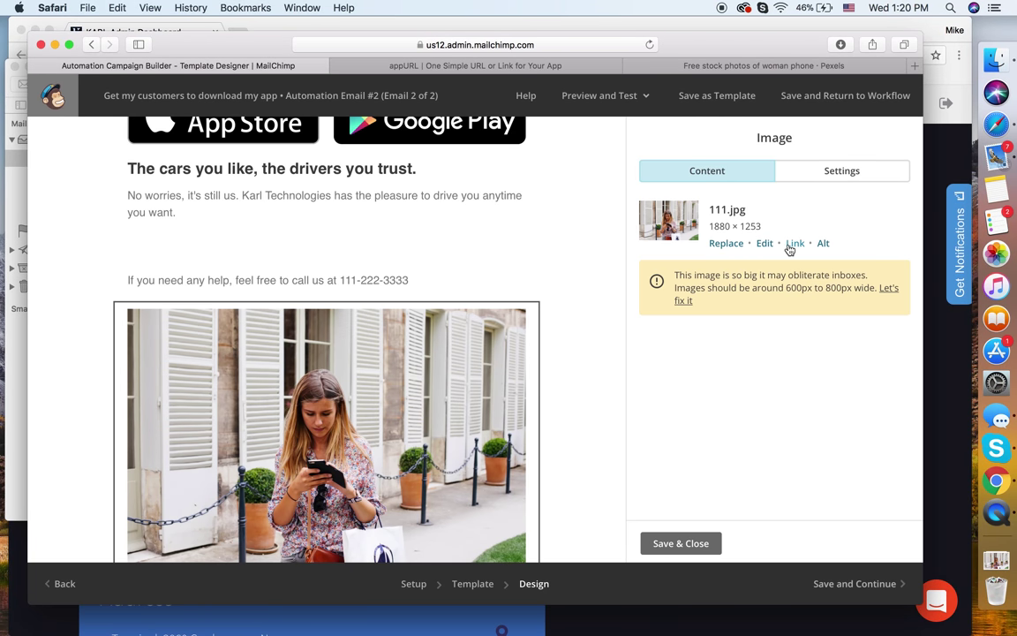
# Crop the inserted photo to 1017 × 454 by trimming top and bottom, then save it.
pyautogui.click(765, 243)
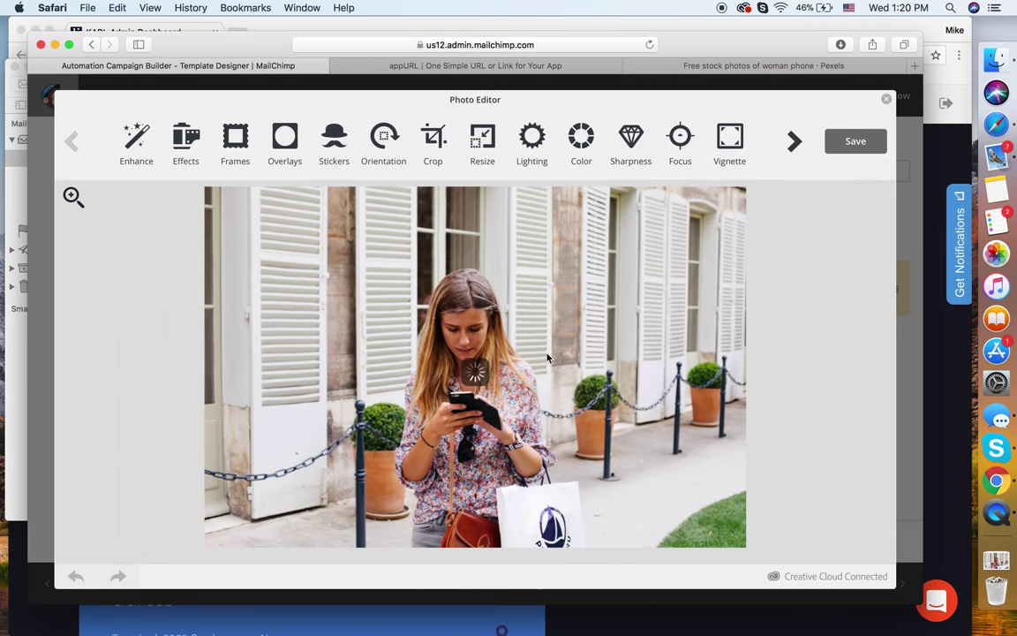
pyautogui.click(434, 142)
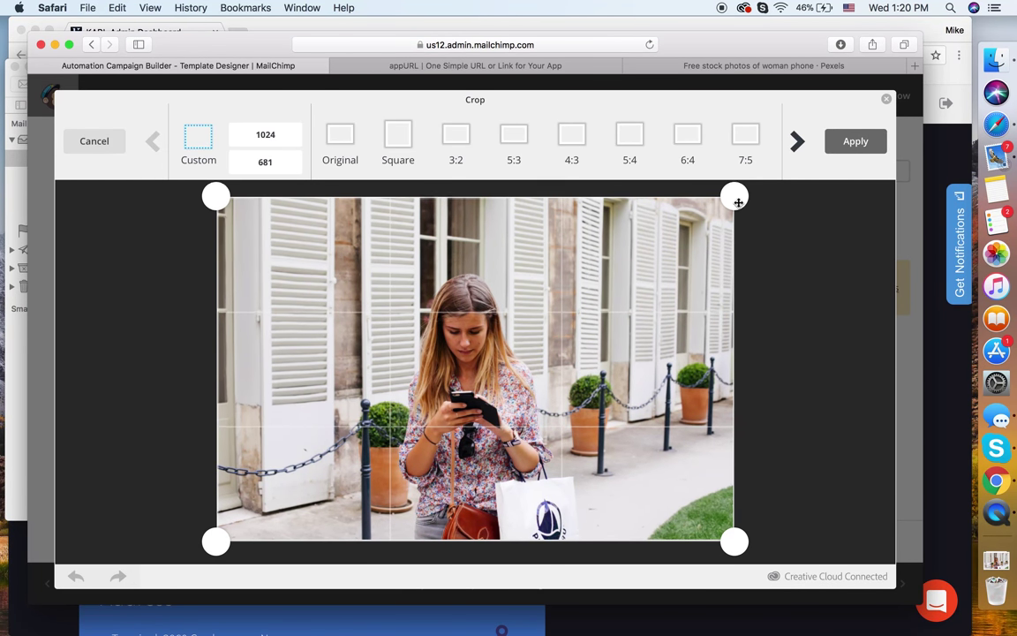
pyautogui.moveTo(738, 204); pyautogui.dragTo(737, 262)
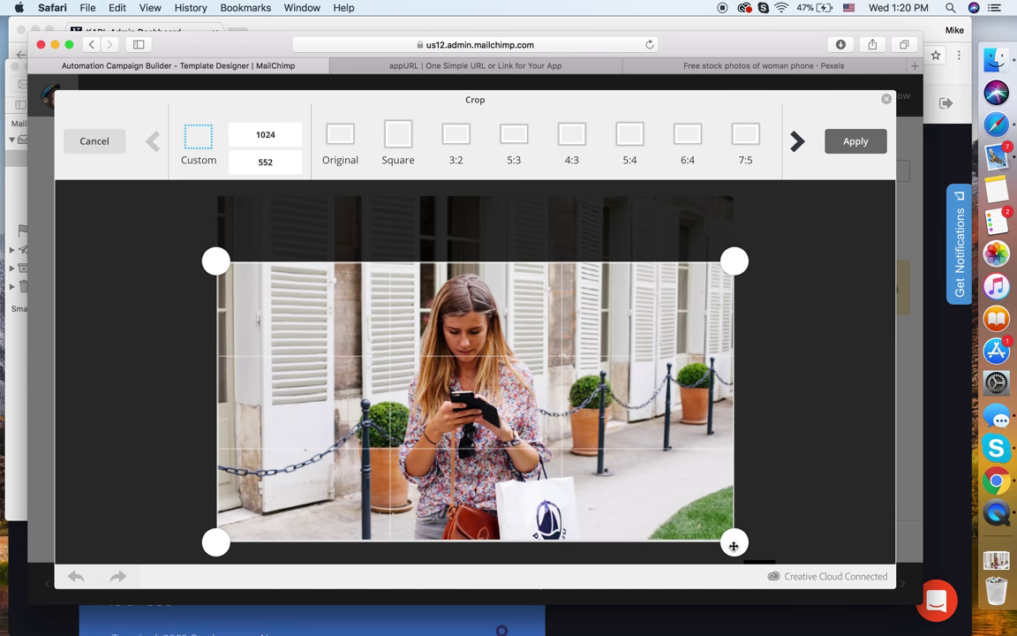
pyautogui.moveTo(733, 545); pyautogui.dragTo(730, 496)
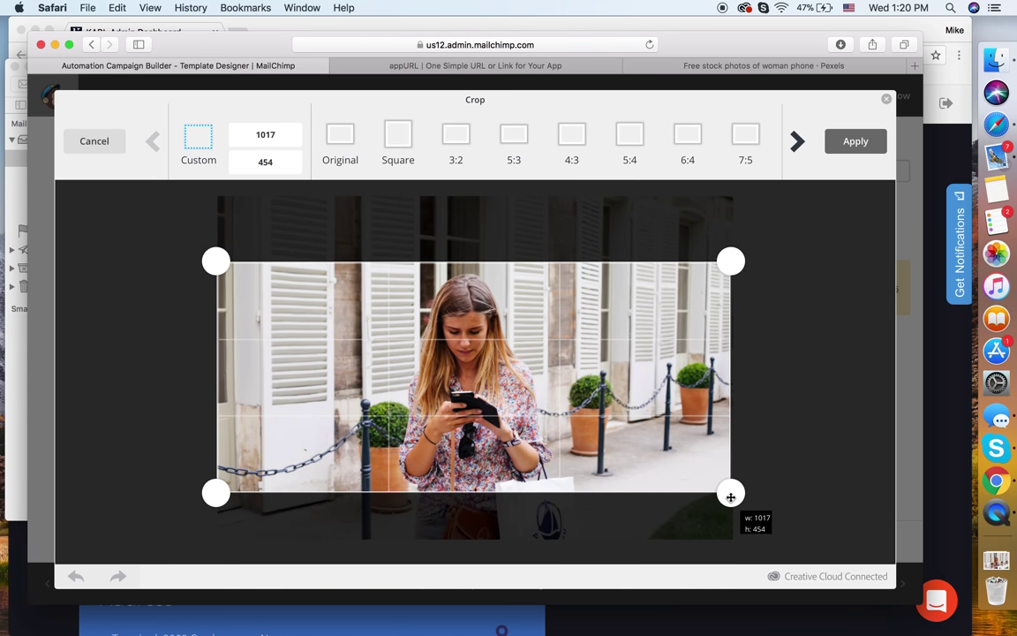
pyautogui.click(855, 143)
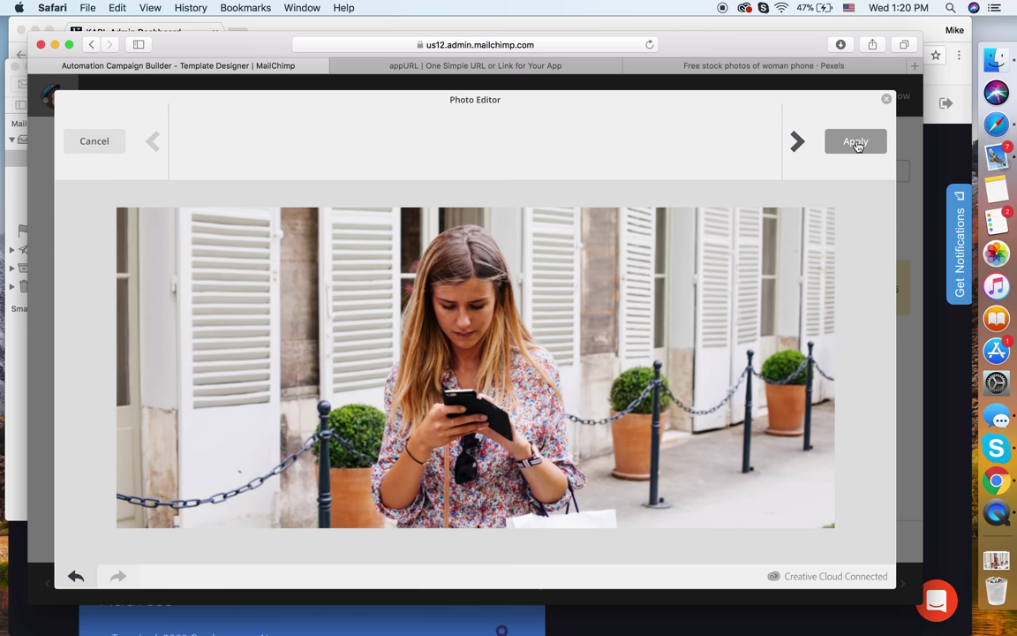
pyautogui.click(849, 141)
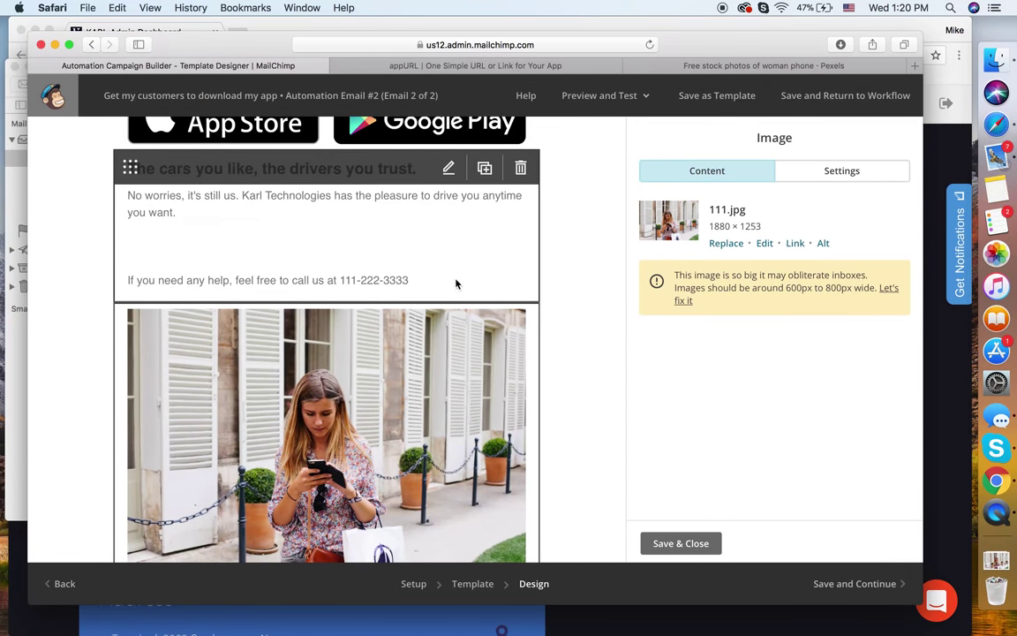
# Save the cropped photo's image block and the Automation Email #2 design, then return to the workflow.
pyautogui.scroll(-1, 456, 409)
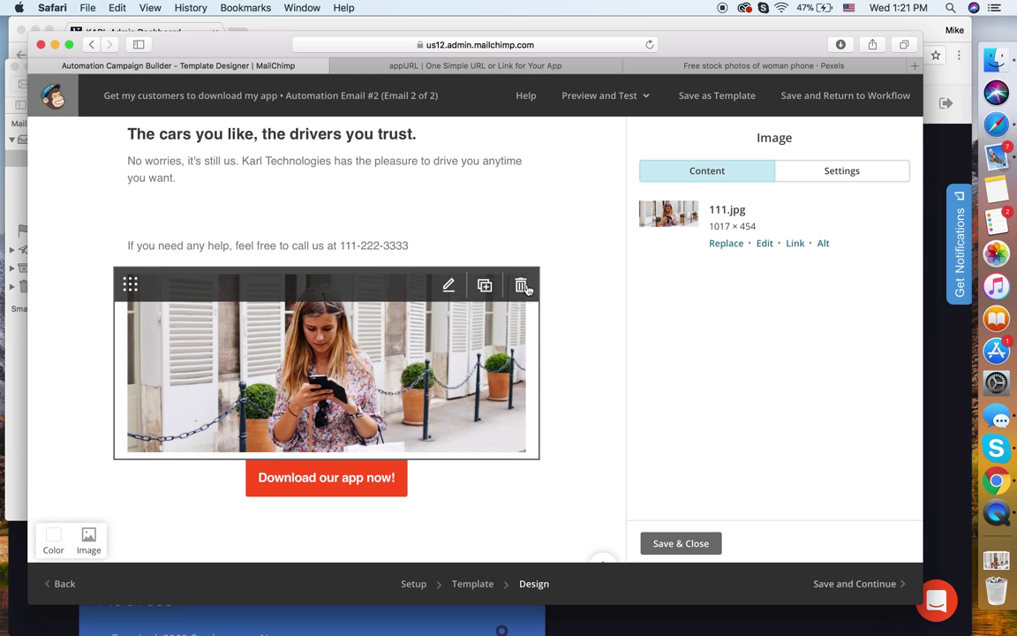
pyautogui.scroll(4, 553, 317)
pyautogui.scroll(2, 552, 317)
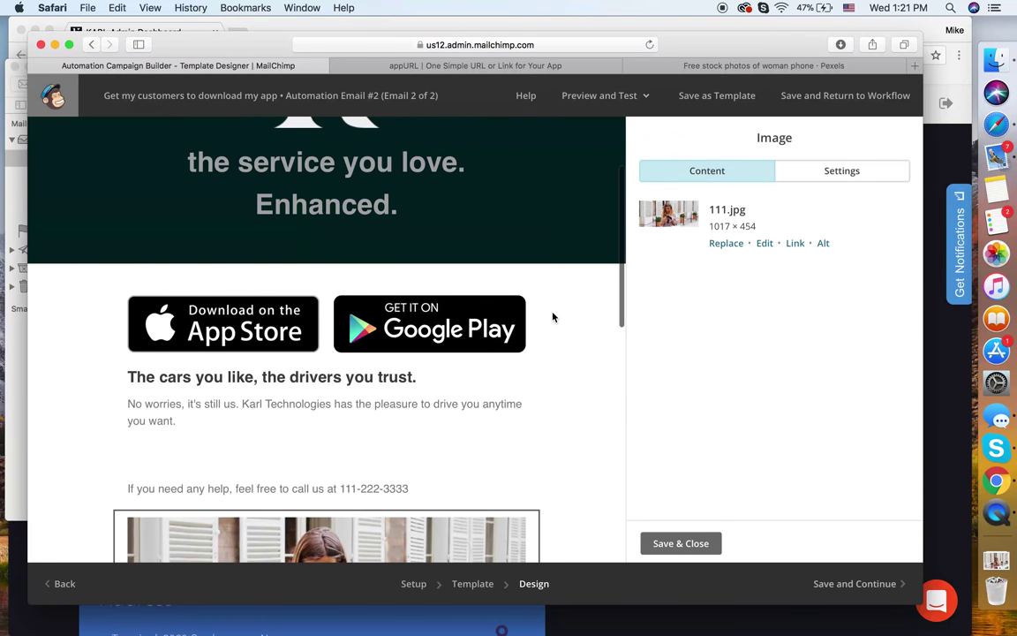
pyautogui.scroll(-7, 410, 200)
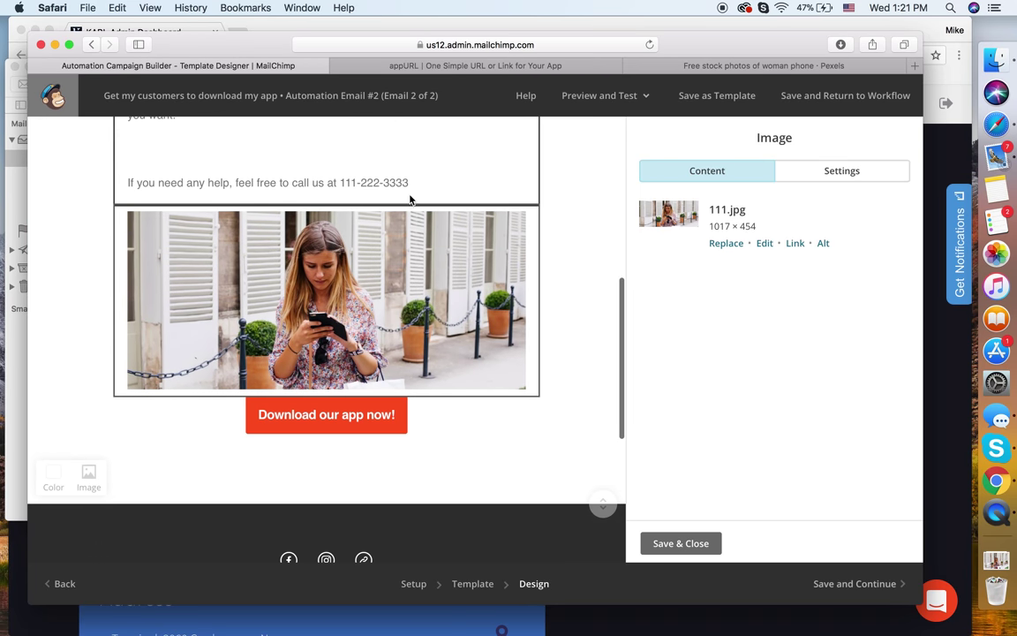
pyautogui.scroll(3, 379, 313)
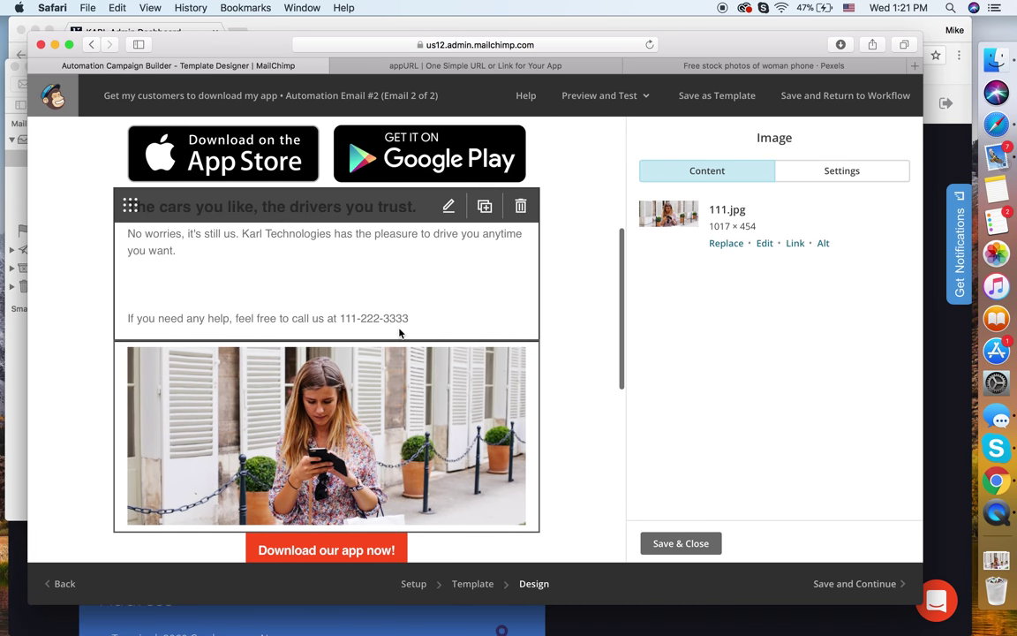
pyautogui.scroll(-5, 401, 331)
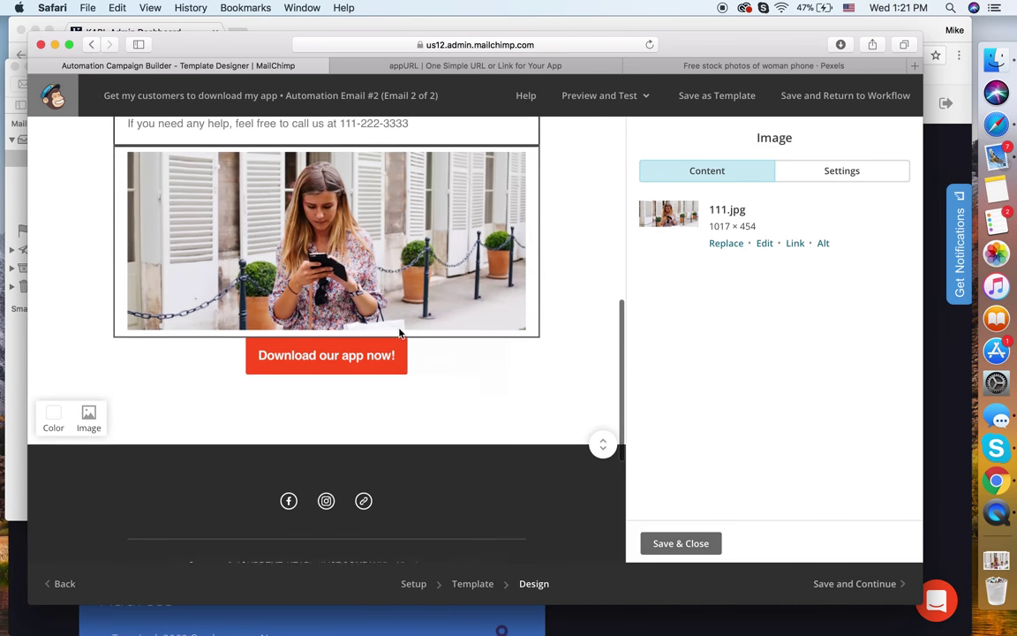
pyautogui.click(680, 543)
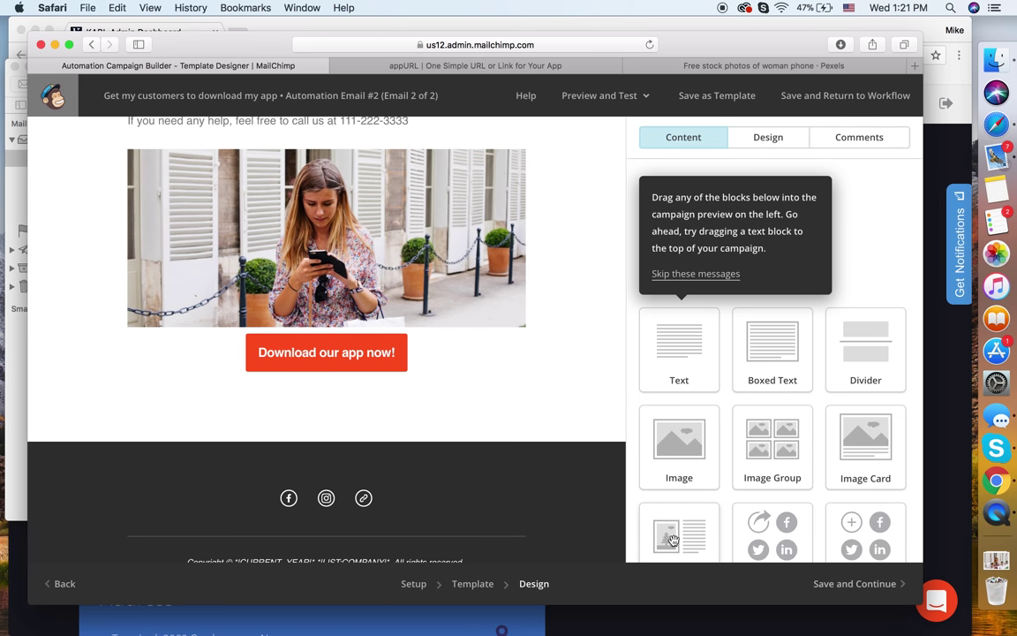
pyautogui.click(834, 97)
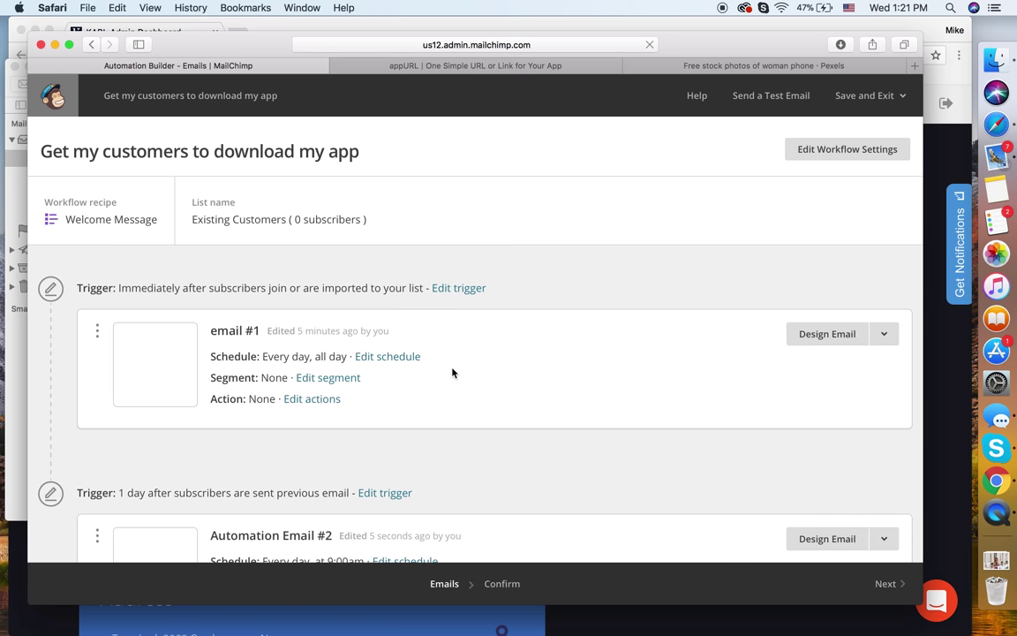
# Review the workflow and start the two-email automation for Existing Customers, confirming in the dialog.
pyautogui.scroll(-3, 452, 373)
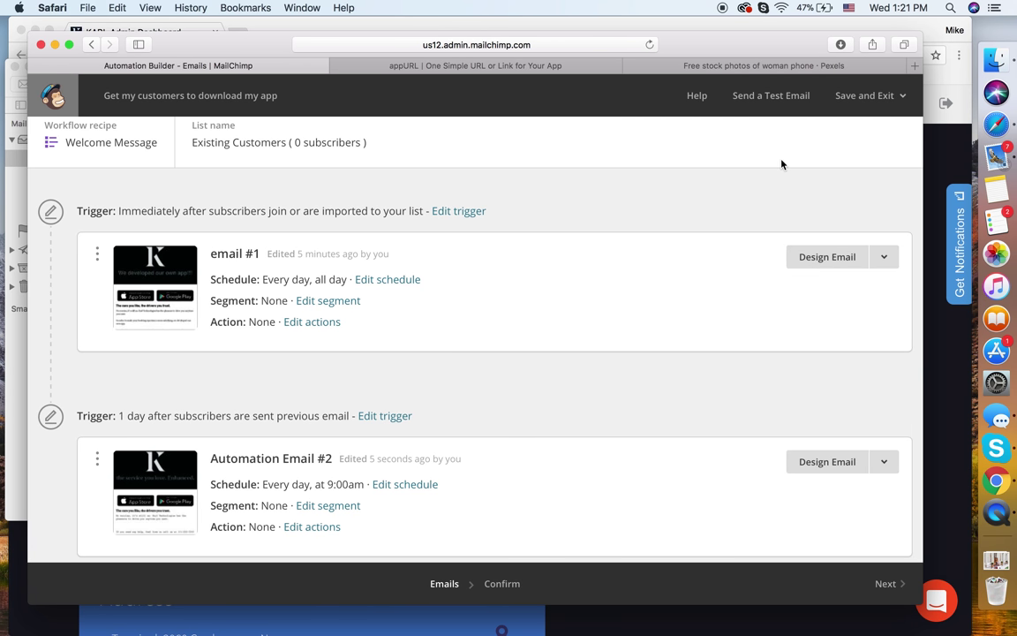
pyautogui.scroll(-4, 783, 163)
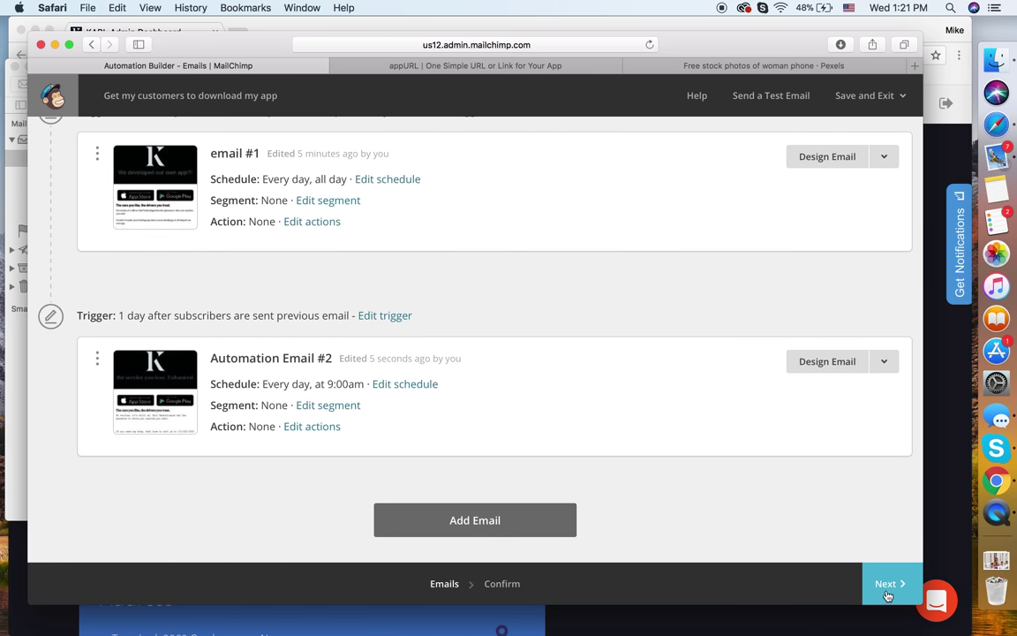
pyautogui.click(889, 592)
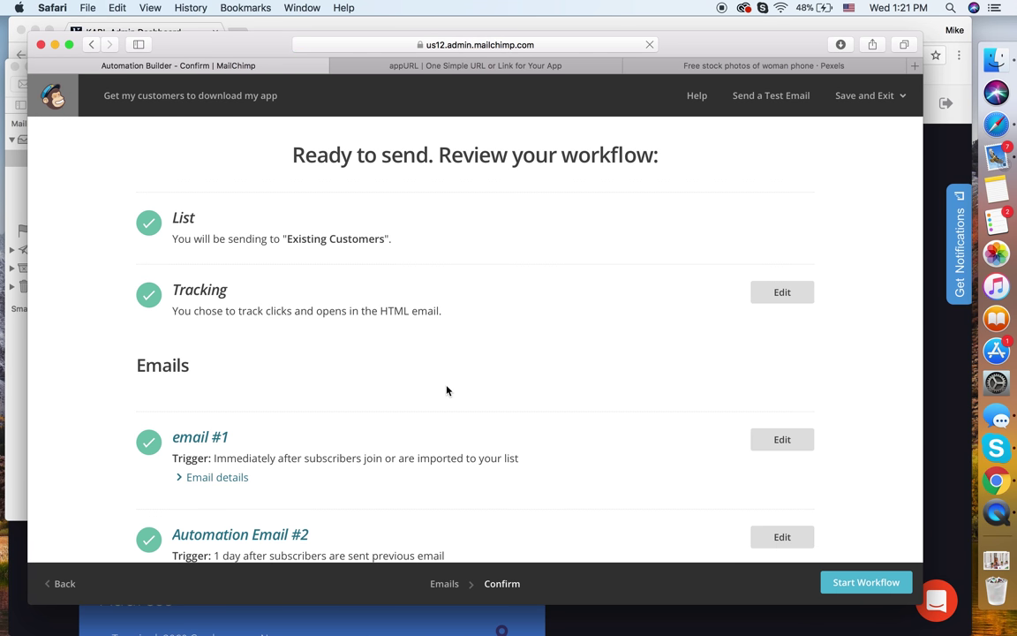
pyautogui.scroll(-2, 446, 389)
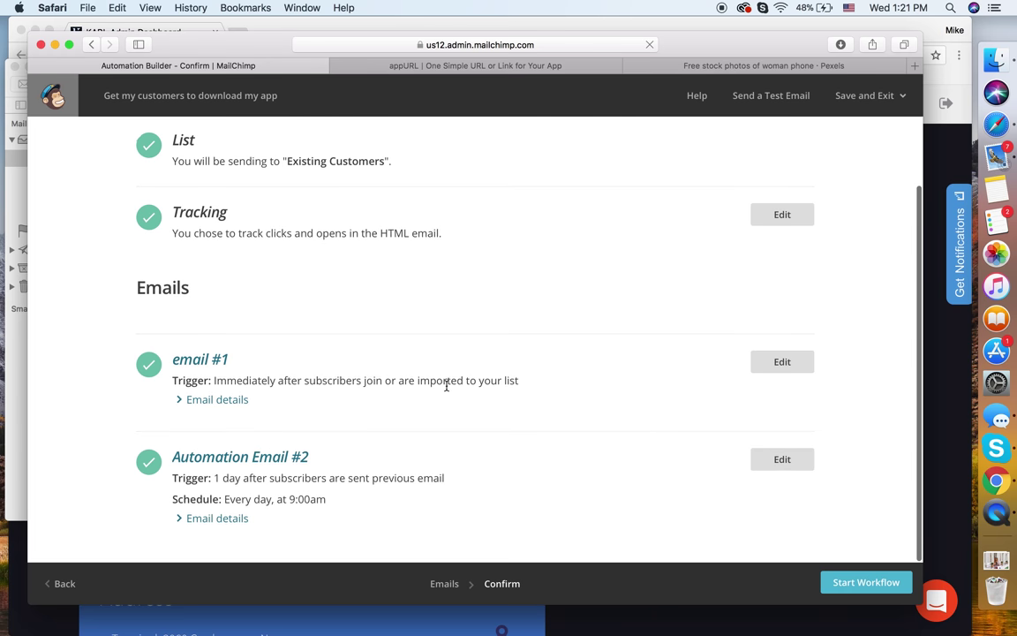
pyautogui.click(839, 585)
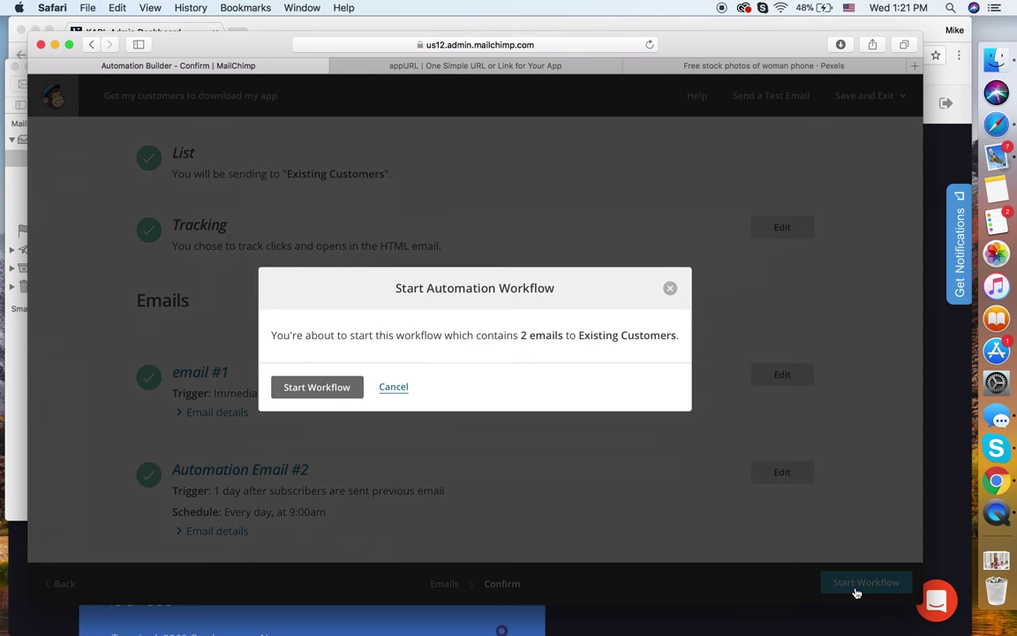
pyautogui.click(328, 389)
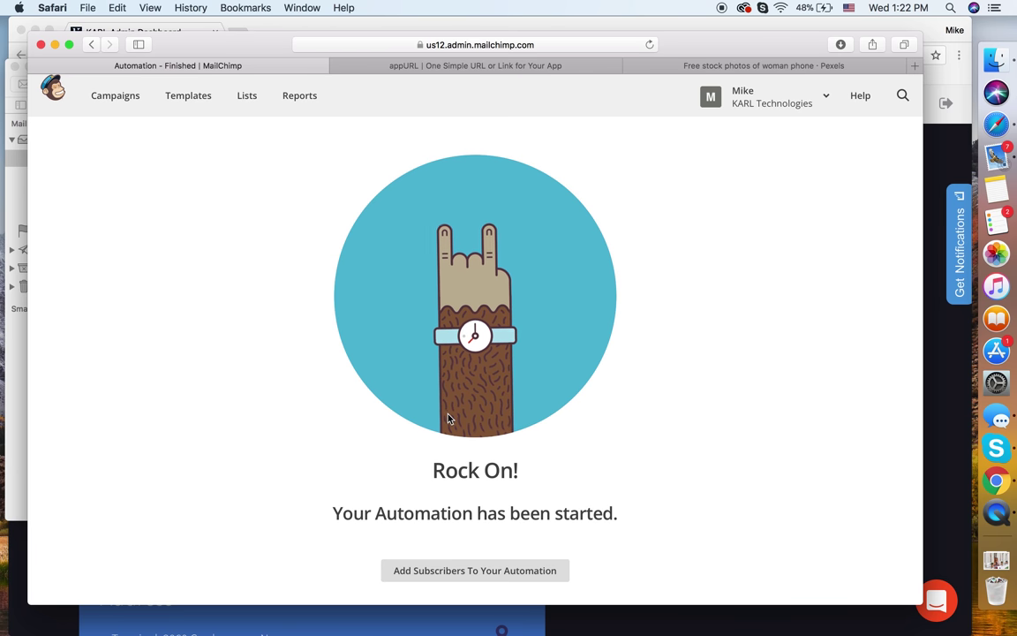
# Open the Existing Customers list's form for adding a single subscriber.
pyautogui.click(248, 97)
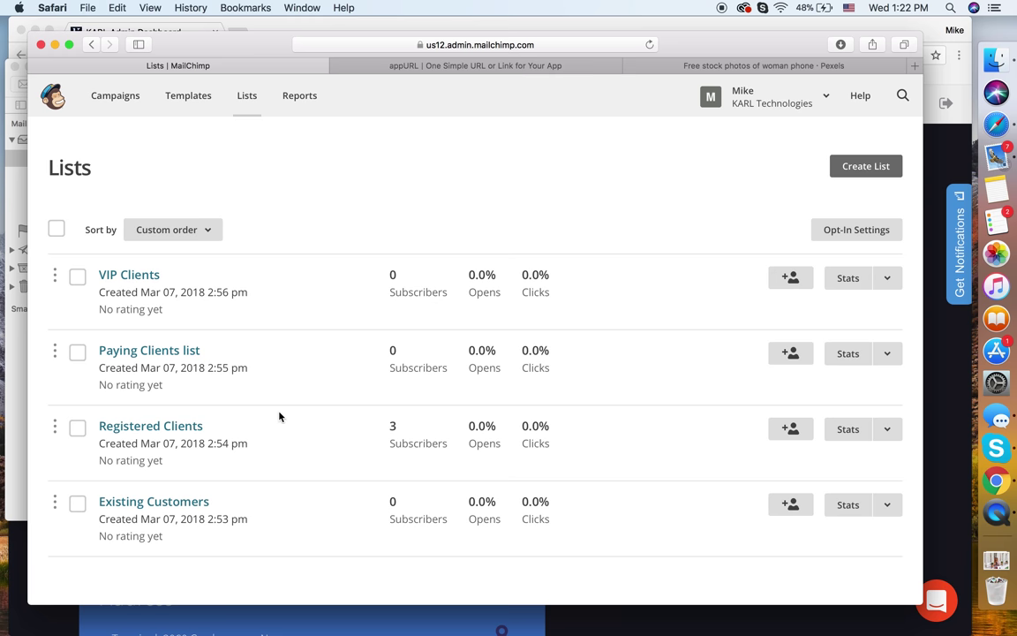
pyautogui.scroll(-2, 264, 406)
pyautogui.click(188, 455)
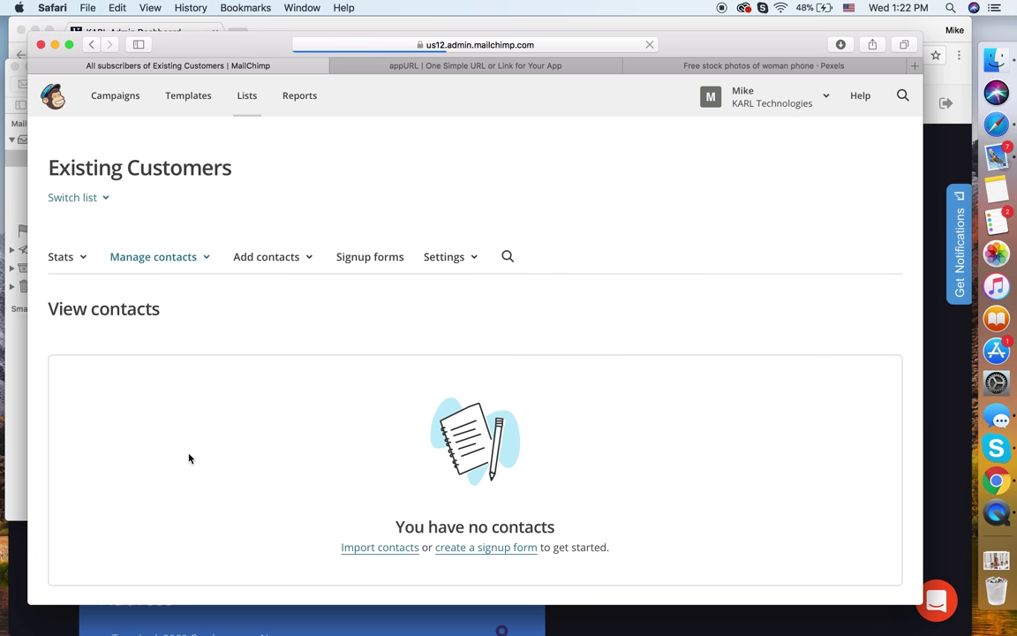
pyautogui.click(269, 257)
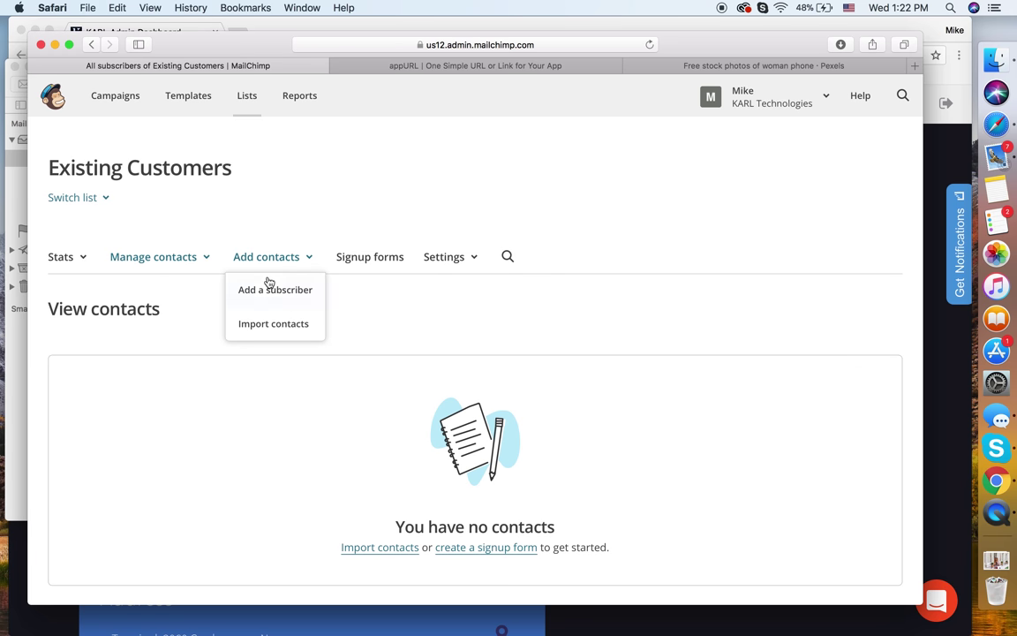
pyautogui.click(296, 290)
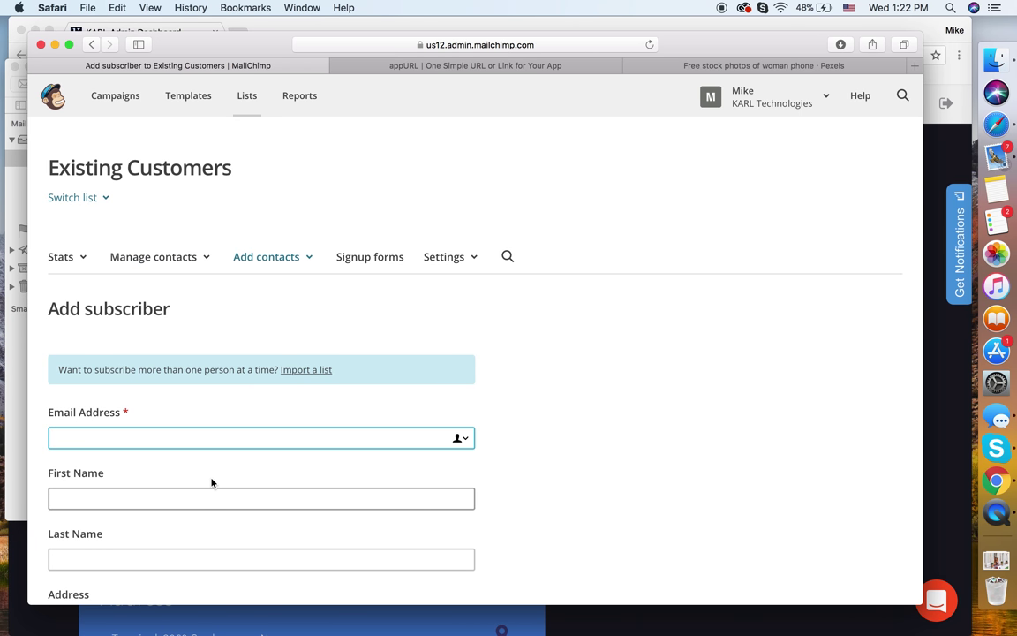
# Fill in the test subscriber's email address, first name and last name.
pyautogui.click(188, 491)
pyautogui.click(152, 550)
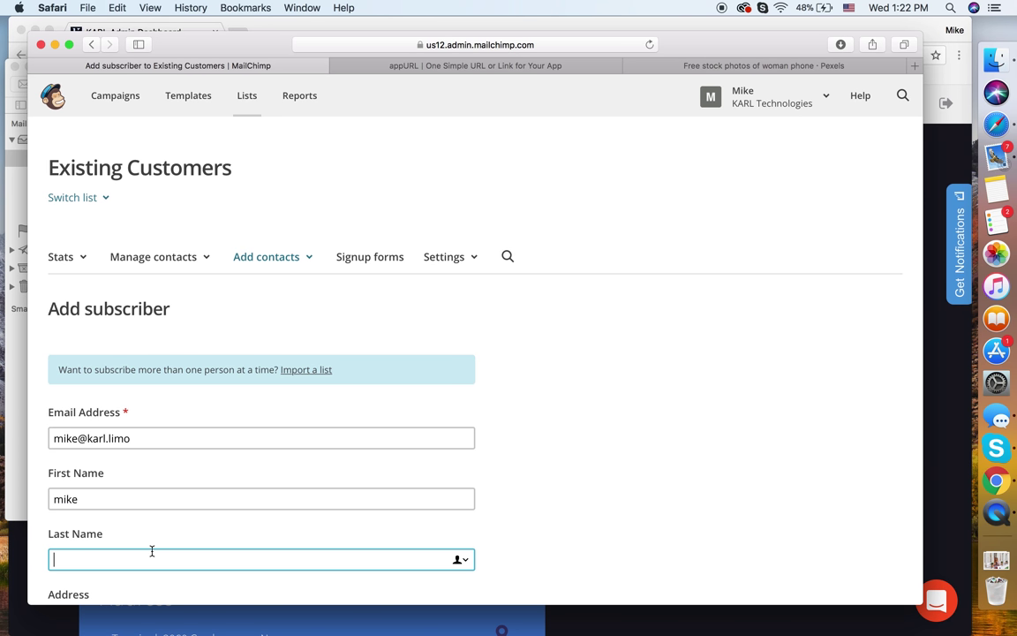
# Confirm permission to email the contact and subscribe them to Existing Customers.
pyautogui.scroll(-5, 208, 446)
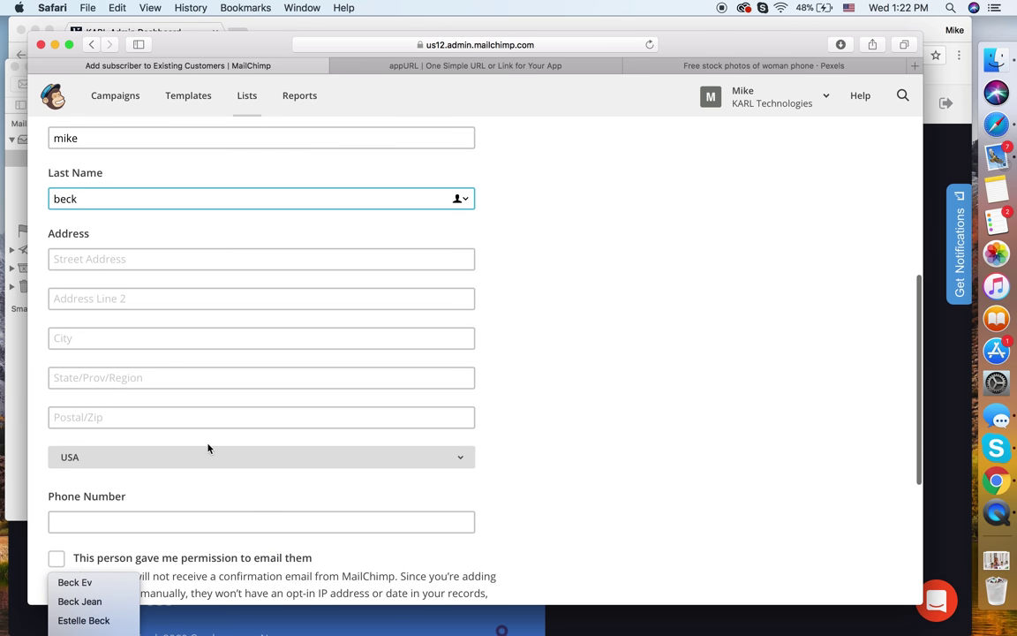
pyautogui.scroll(-4, 209, 446)
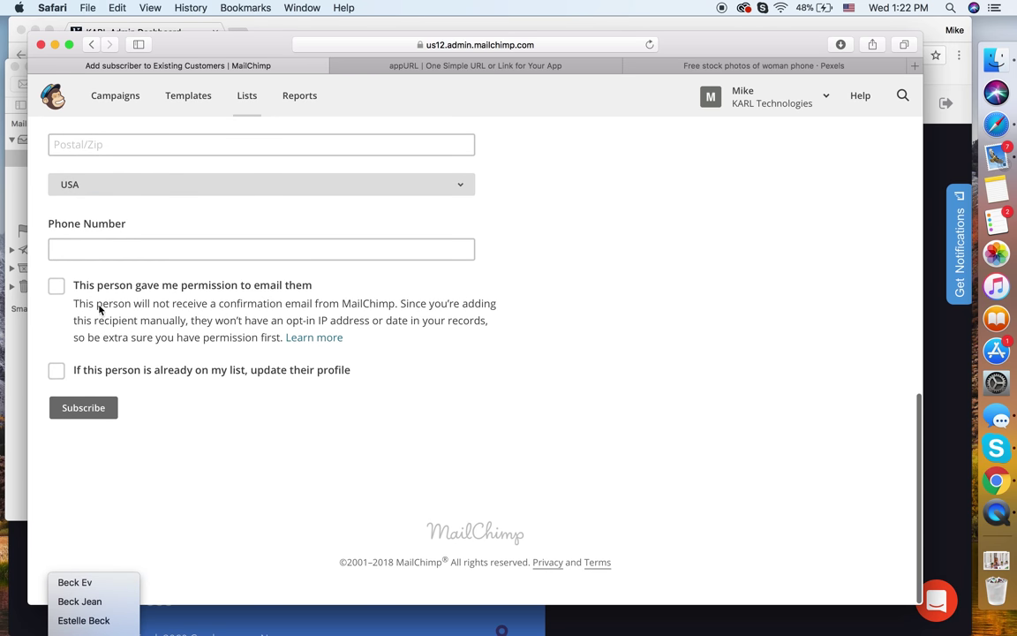
pyautogui.click(98, 302)
pyautogui.click(143, 298)
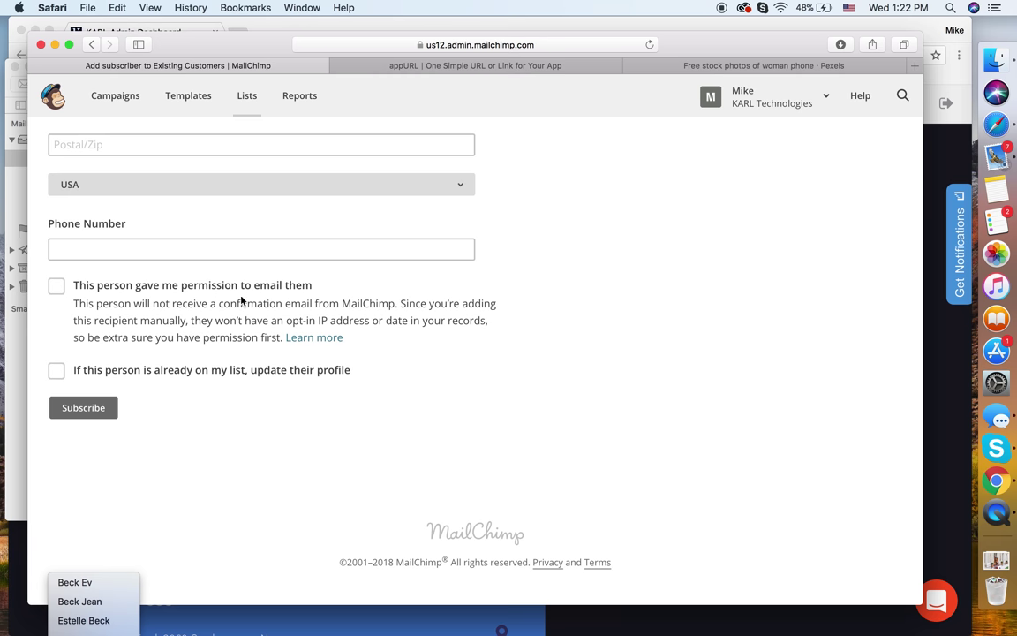
pyautogui.click(55, 287)
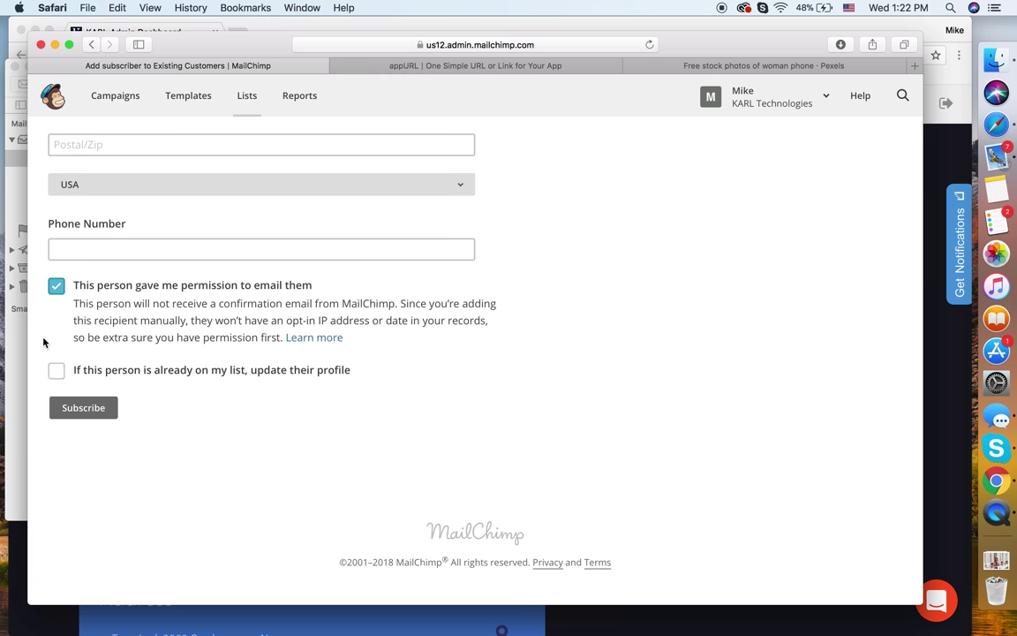
pyautogui.click(89, 417)
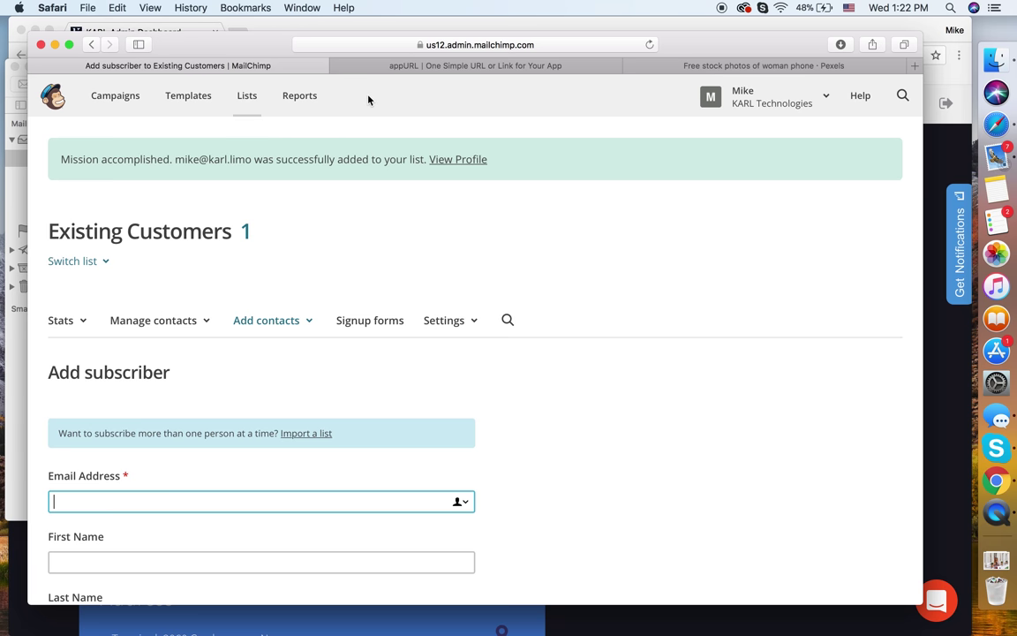
pyautogui.click(124, 103)
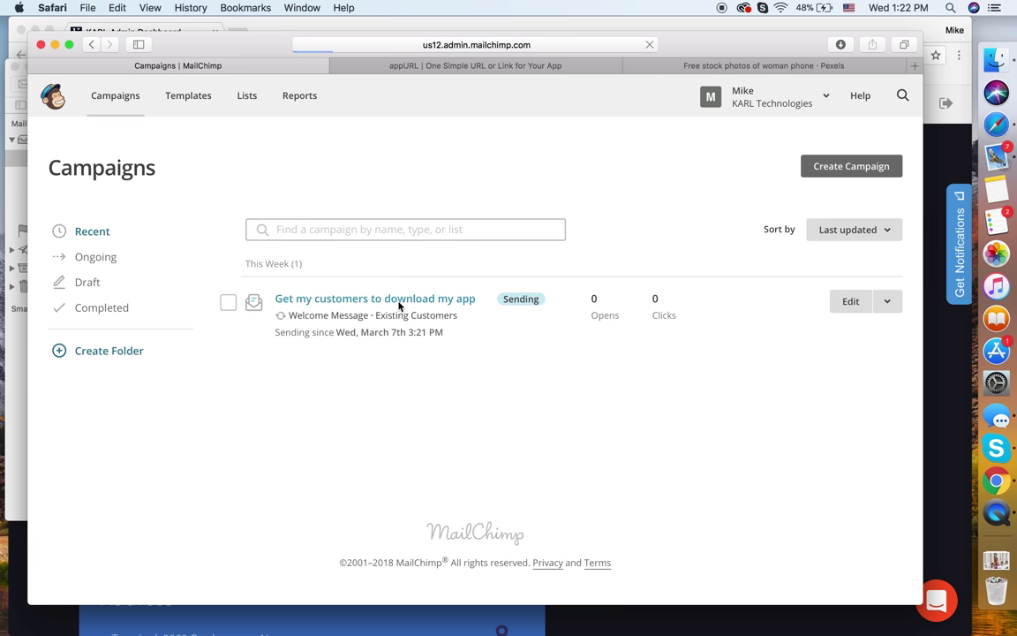
# Open the 'Get my customers to download my app' workflow and reload it to show one subscriber queued.
pyautogui.click(399, 301)
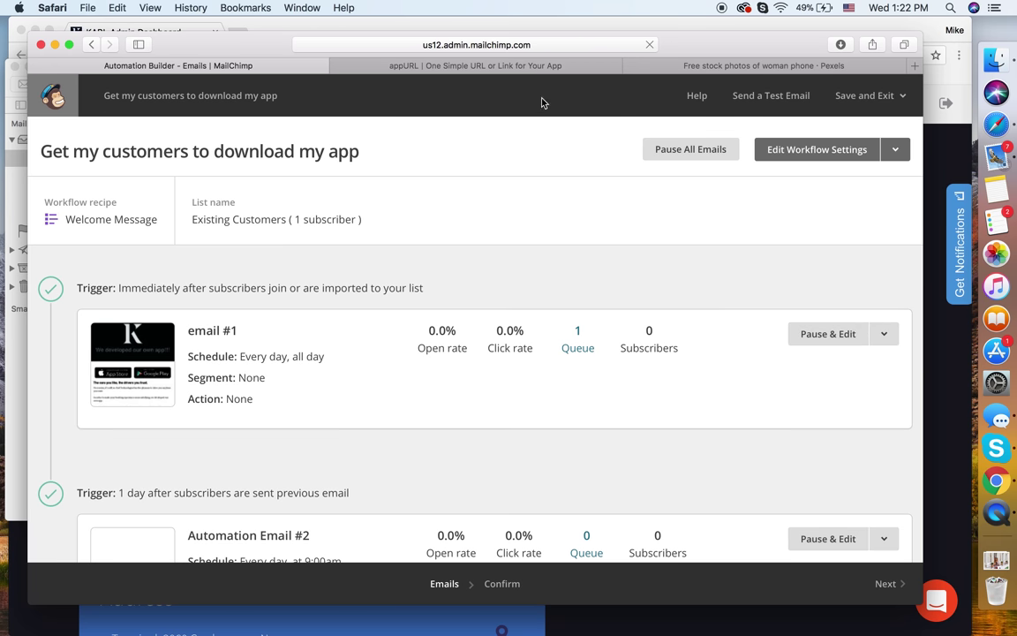
pyautogui.click(564, 45)
pyautogui.press('Return')
pyautogui.click(979, 168)
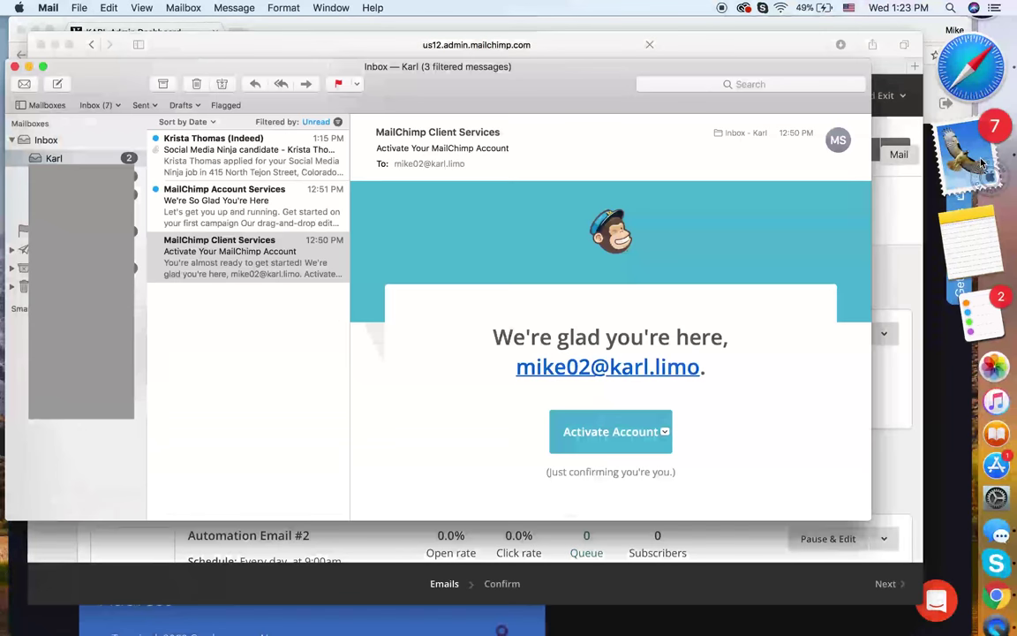
# Close the Apple Mail inbox window to get back to the MailChimp workflow.
pyautogui.click(14, 66)
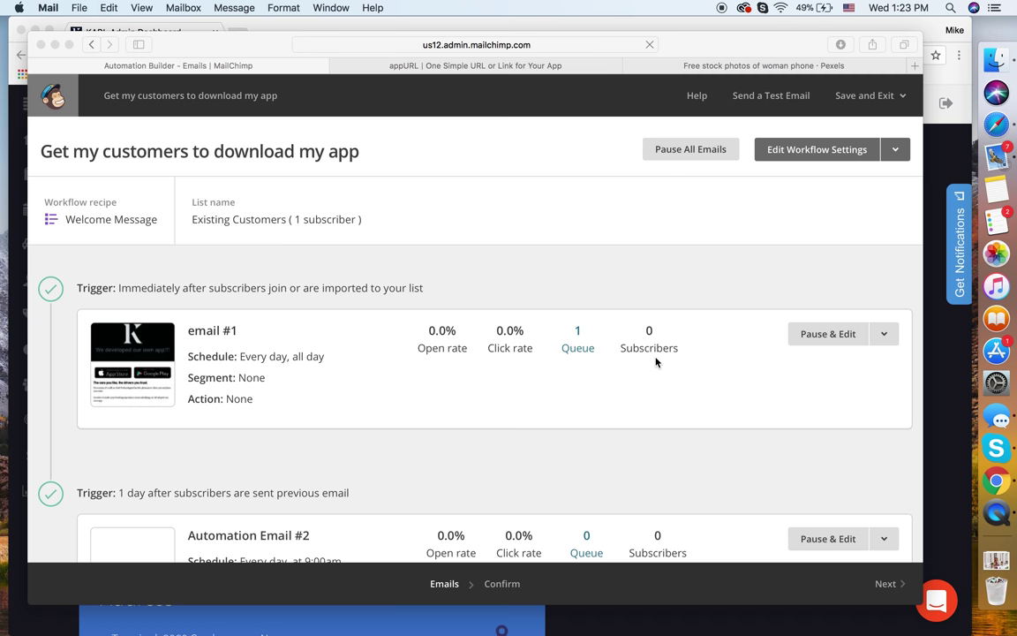
# Scroll the workflow page, where email #1 still shows 1 queued and 0 subscribers.
pyautogui.scroll(-2, 654, 347)
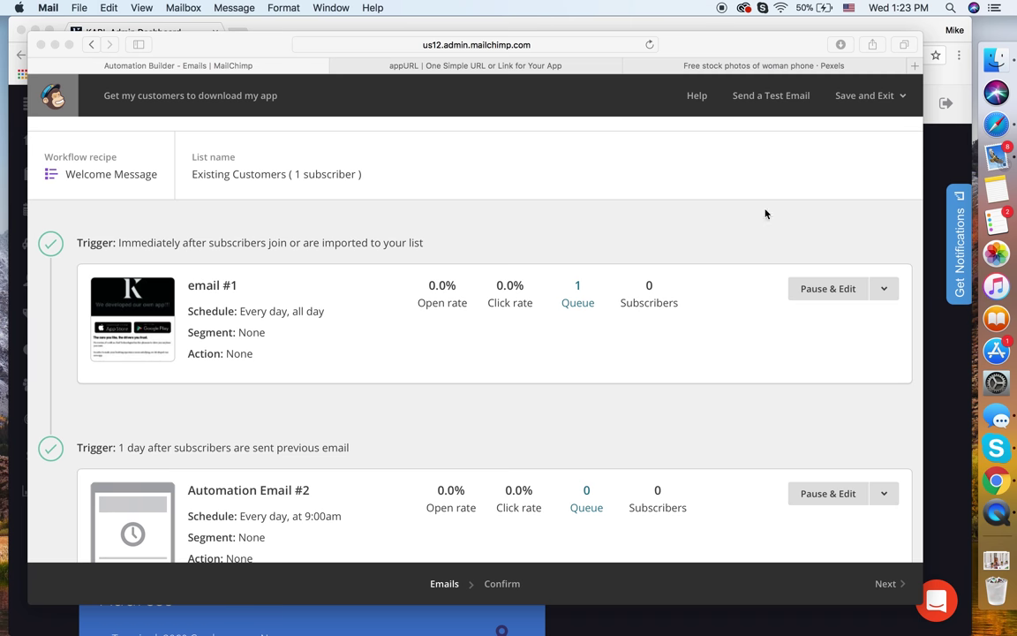
# Open the received app announcement email in Mail and read it down to its download button.
pyautogui.click(990, 161)
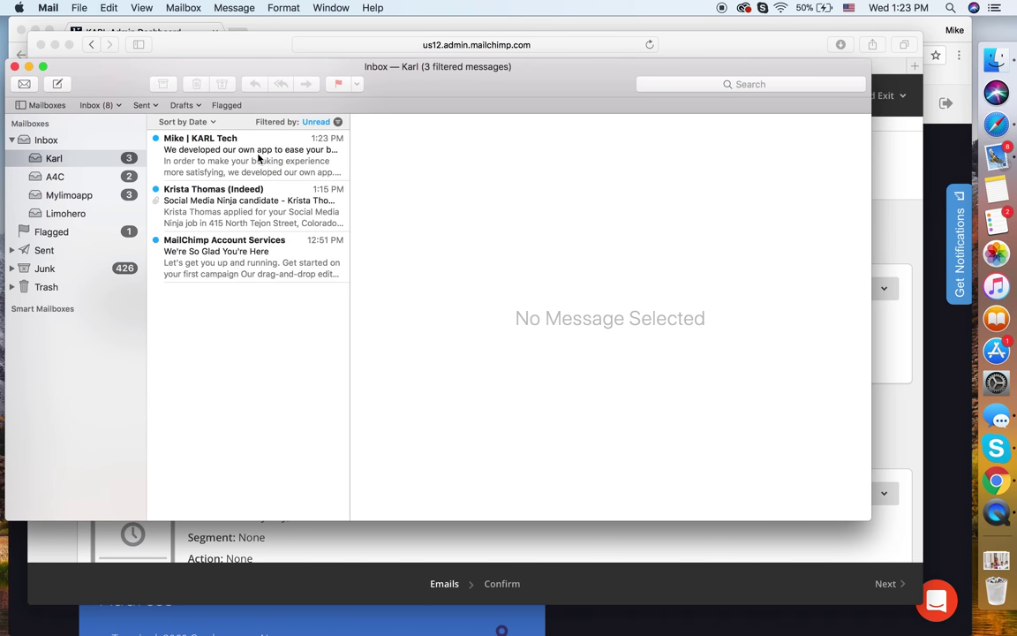
pyautogui.click(231, 138)
pyautogui.scroll(-5, 719, 413)
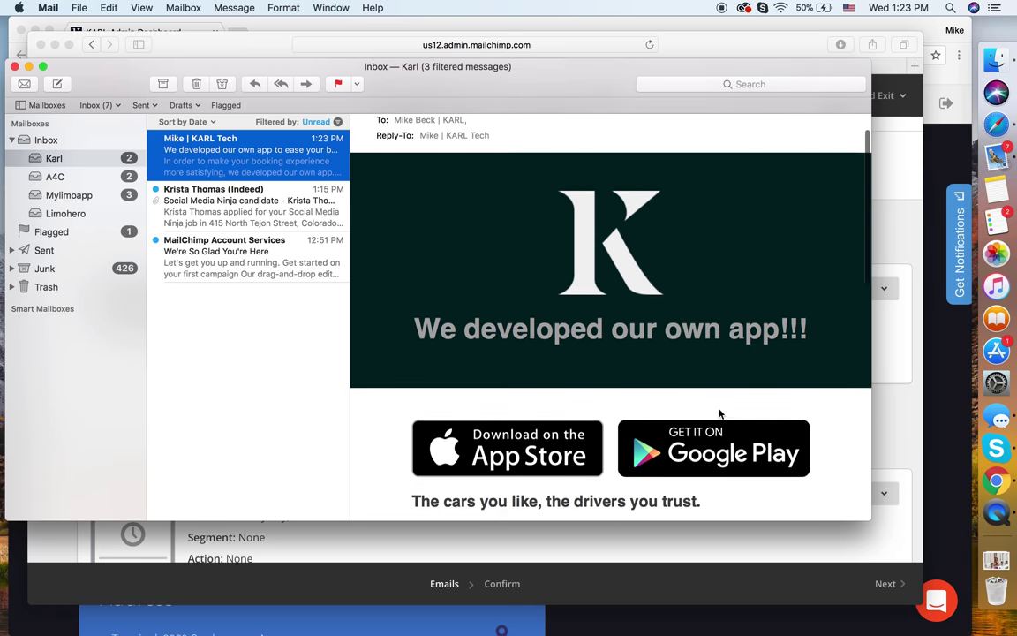
pyautogui.scroll(-8, 719, 413)
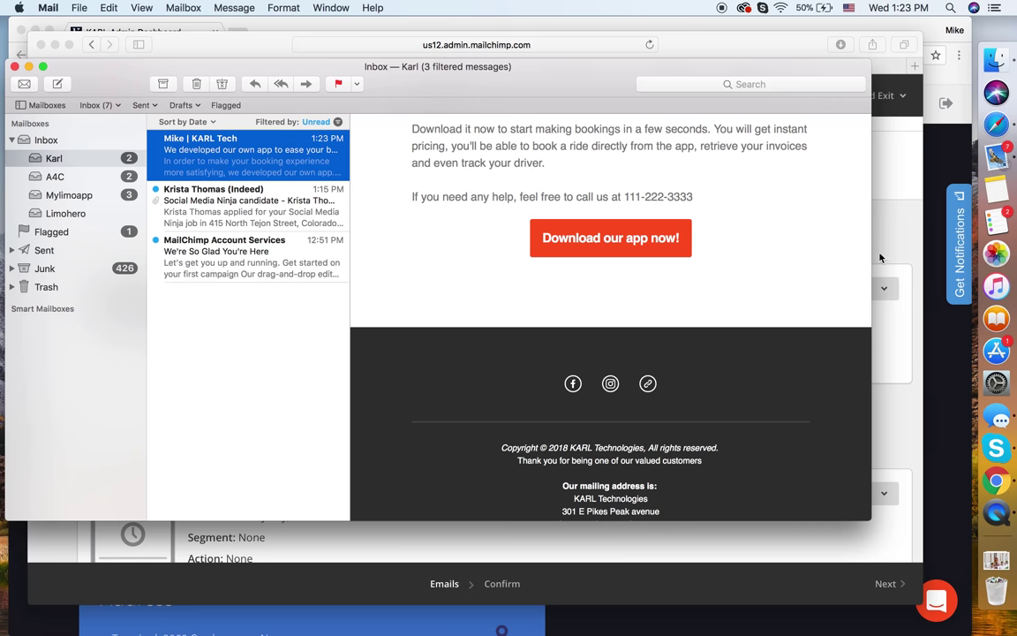
pyautogui.click(889, 239)
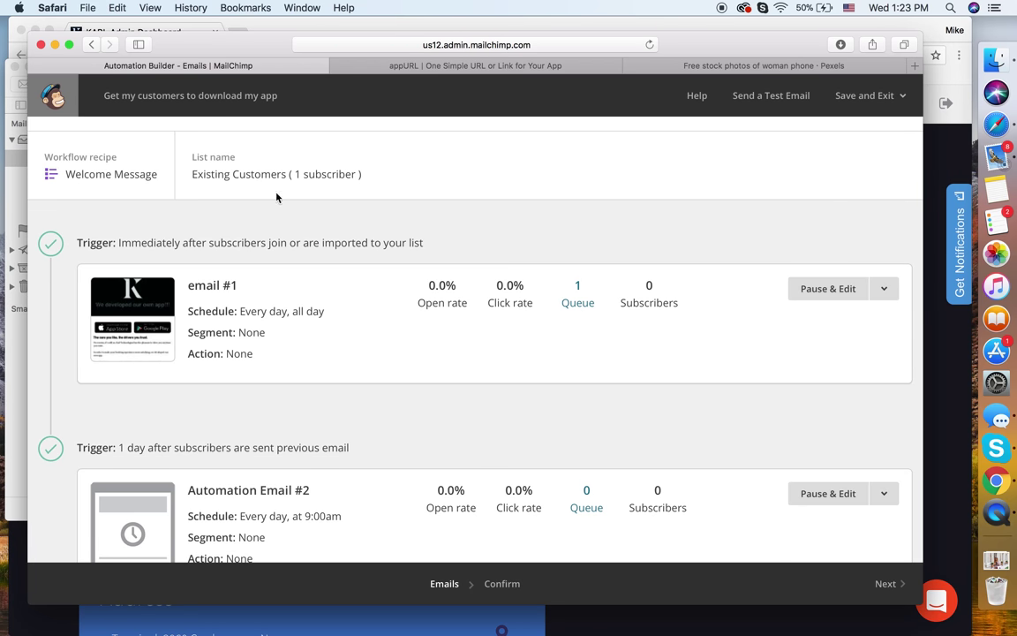
# Reload the workflow until email #1 counts 1 subscriber and Automation Email #2 has 1 queued.
pyautogui.click(649, 45)
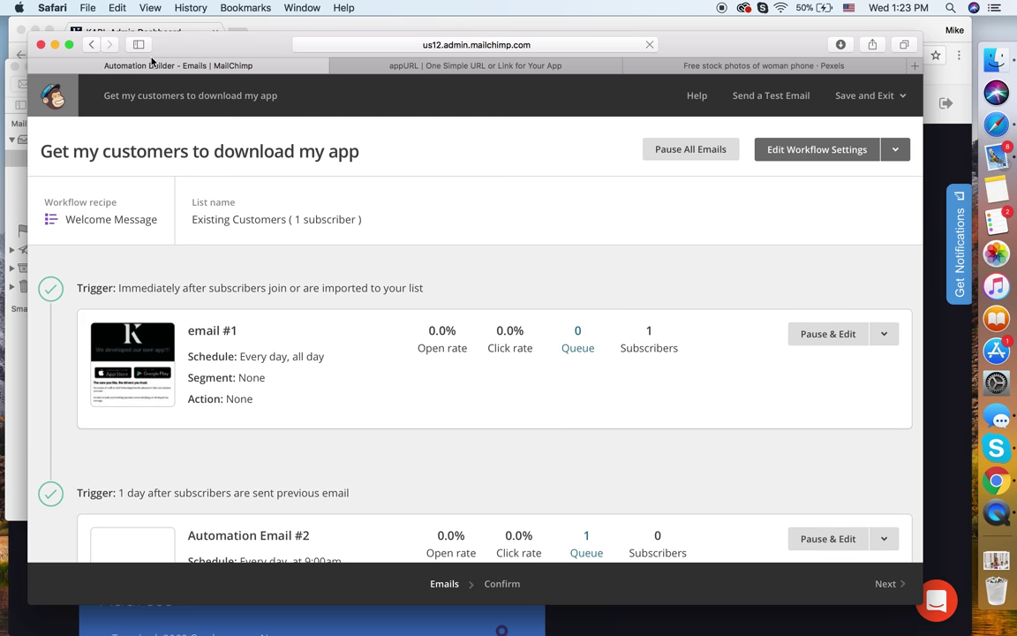
pyautogui.click(549, 45)
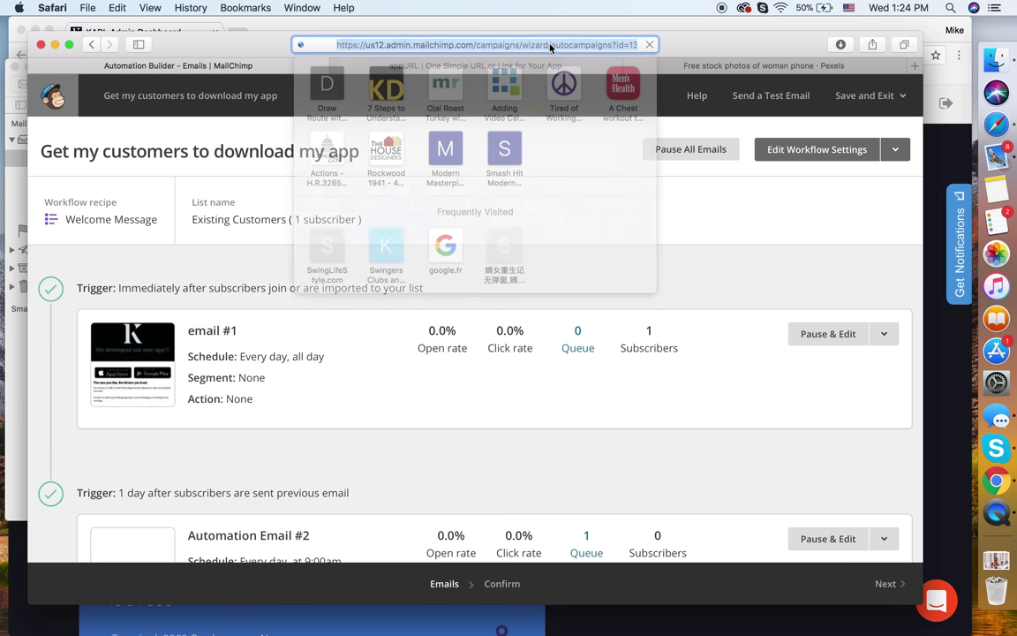
pyautogui.press('Return')
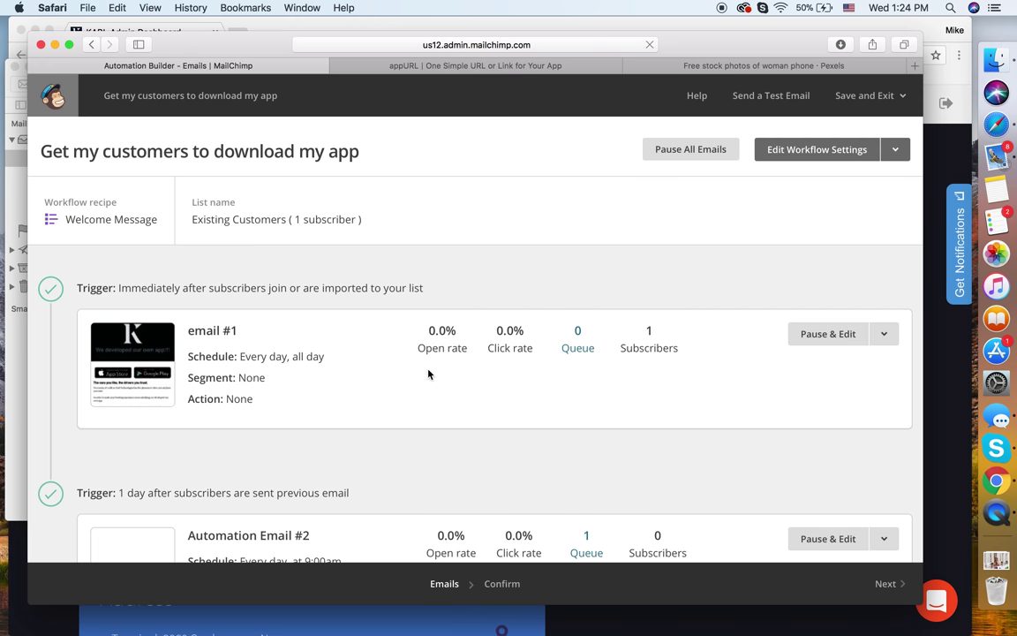
pyautogui.click(944, 330)
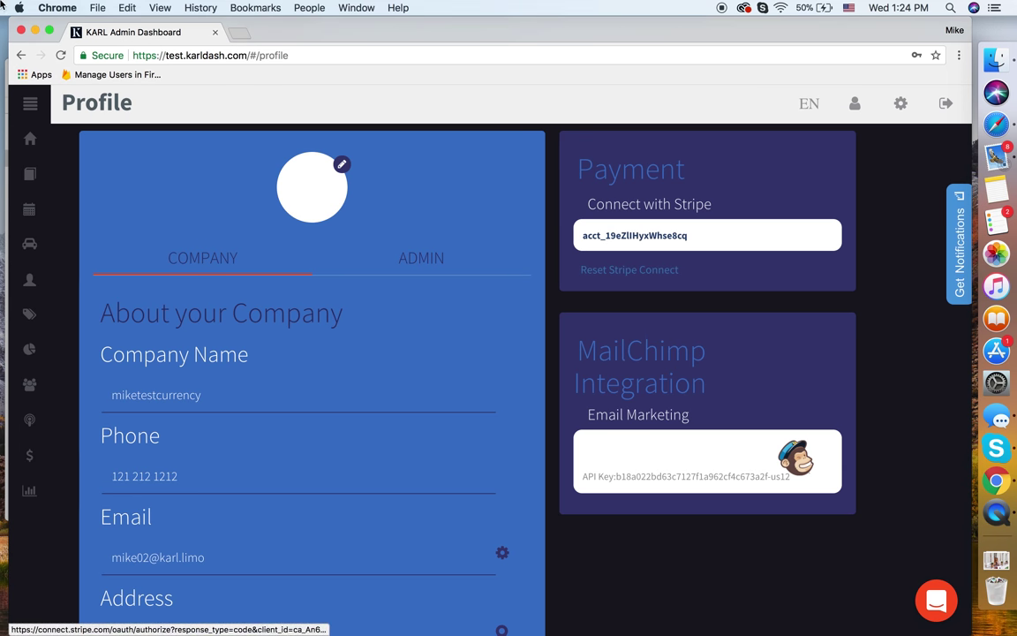
# Follow the email's 'Download our app now!' link into a new Safari tab, then return to MailChimp.
pyautogui.moveTo(3, 5)
pyautogui.click(340, 322)
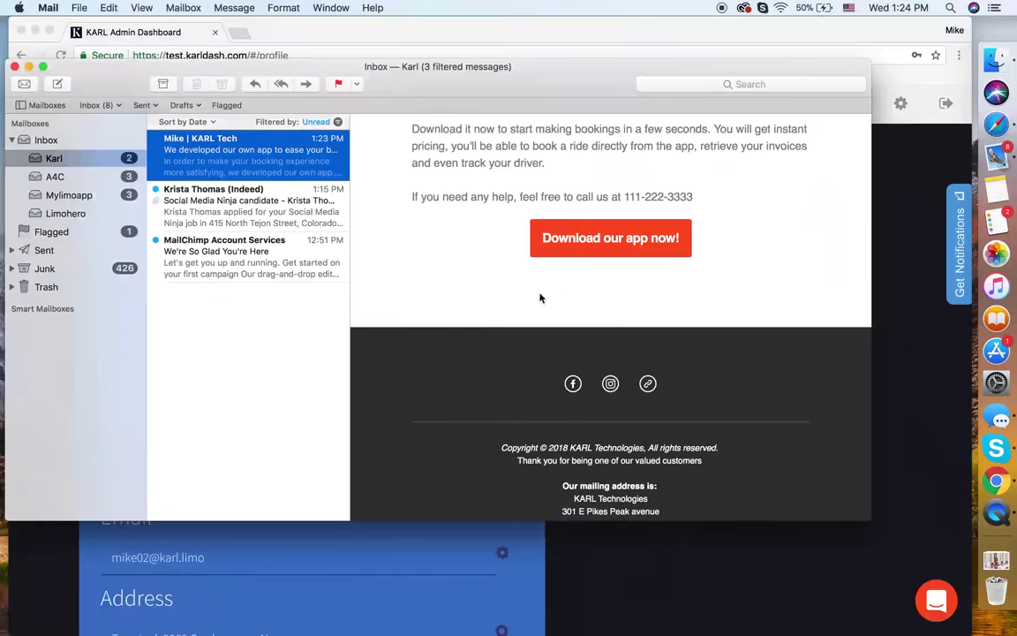
pyautogui.click(632, 246)
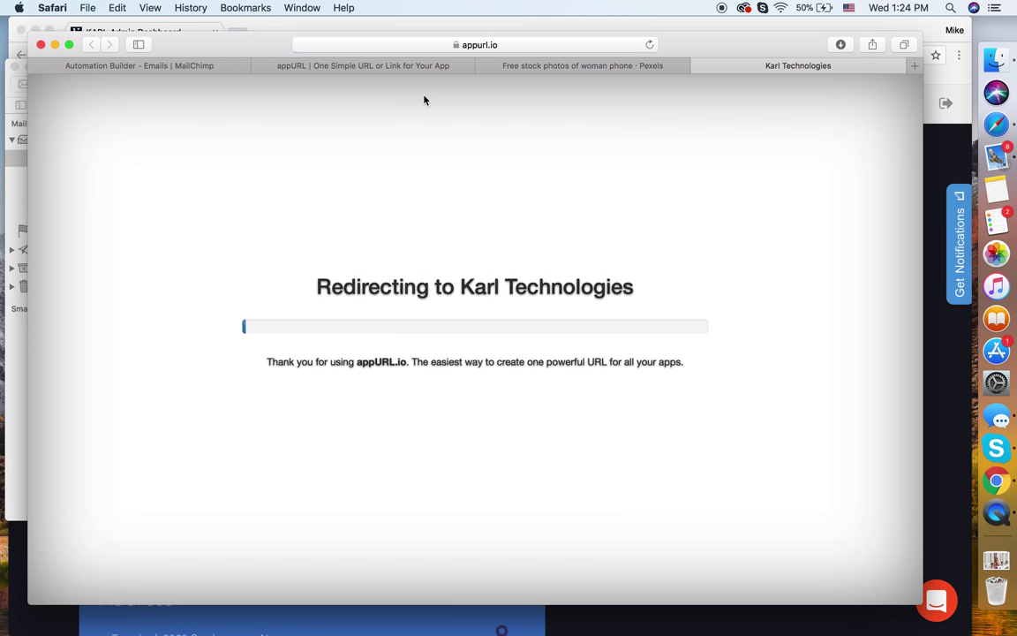
pyautogui.click(220, 68)
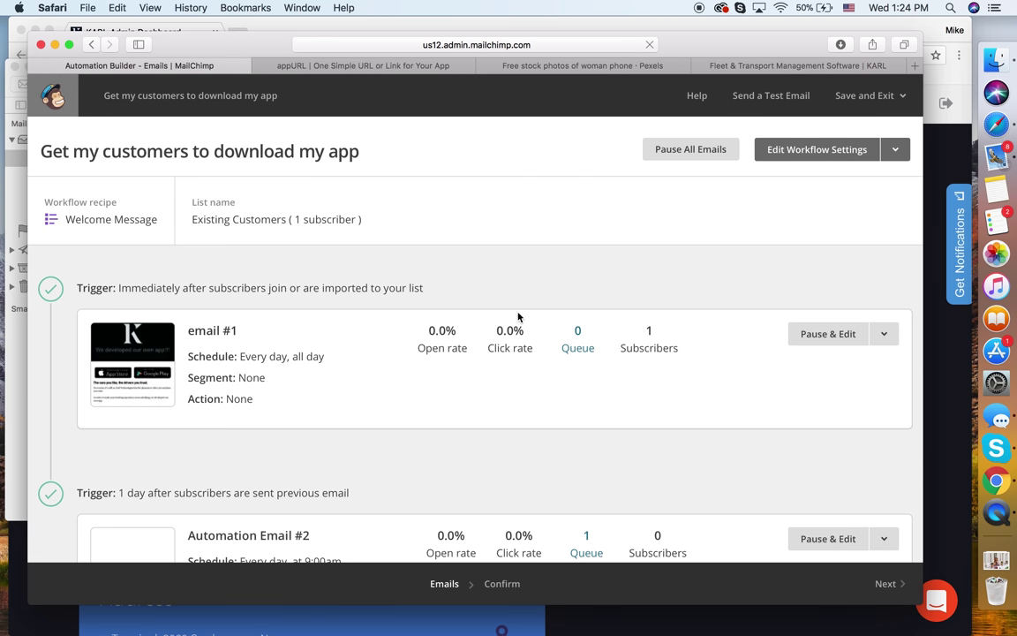